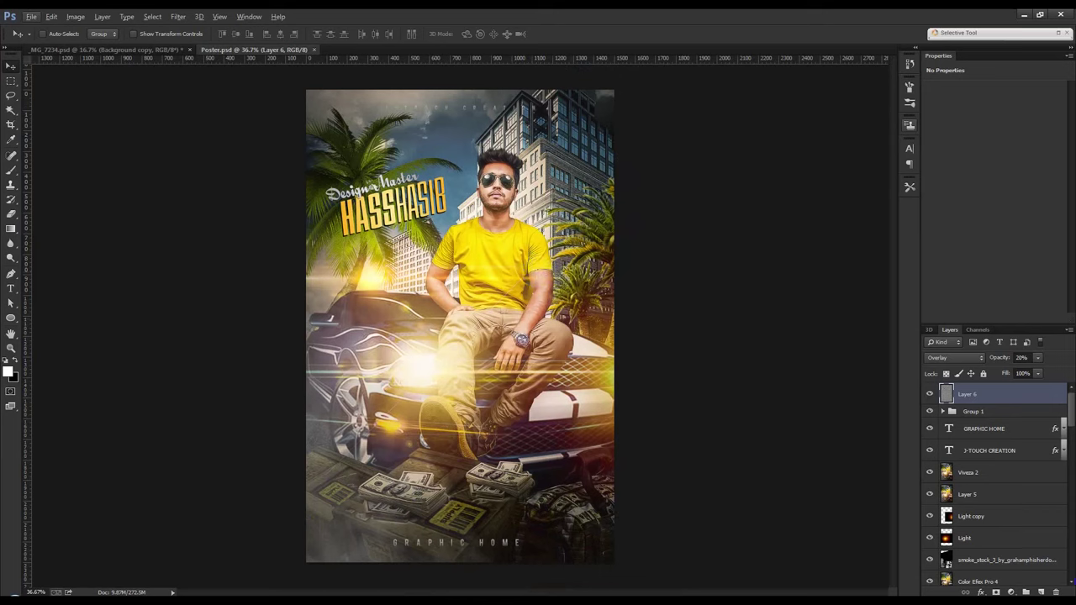
- Switch to the _MG_7234.psd photo and inspect the man's cut-out around the neck
{"action": "left_click_drag", "start_coordinate": [1072, 425], "coordinate": [1070, 578]}
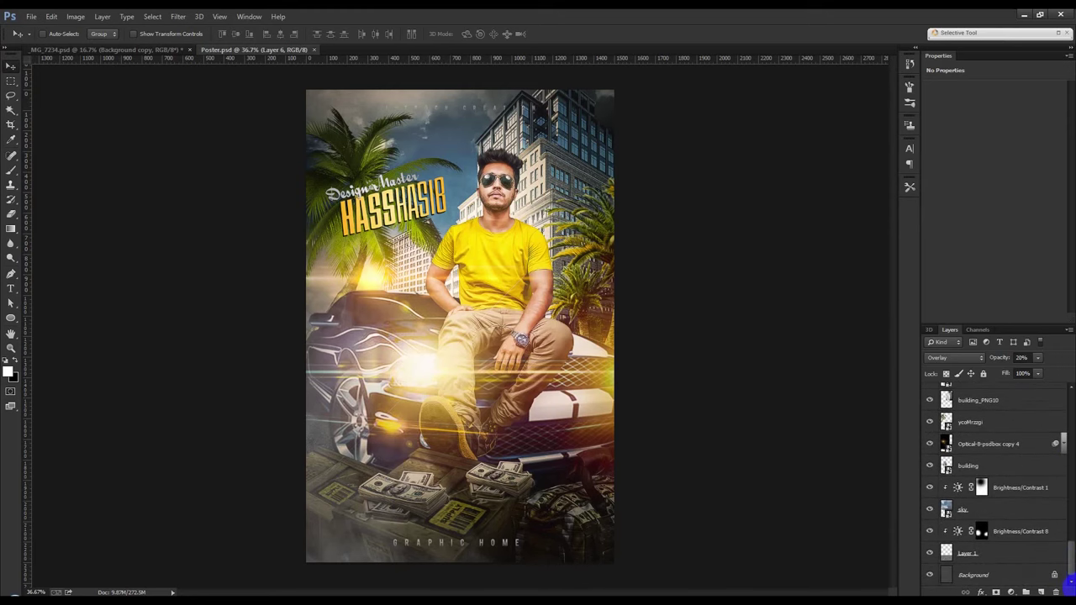
{"action": "left_click", "coordinate": [483, 237]}
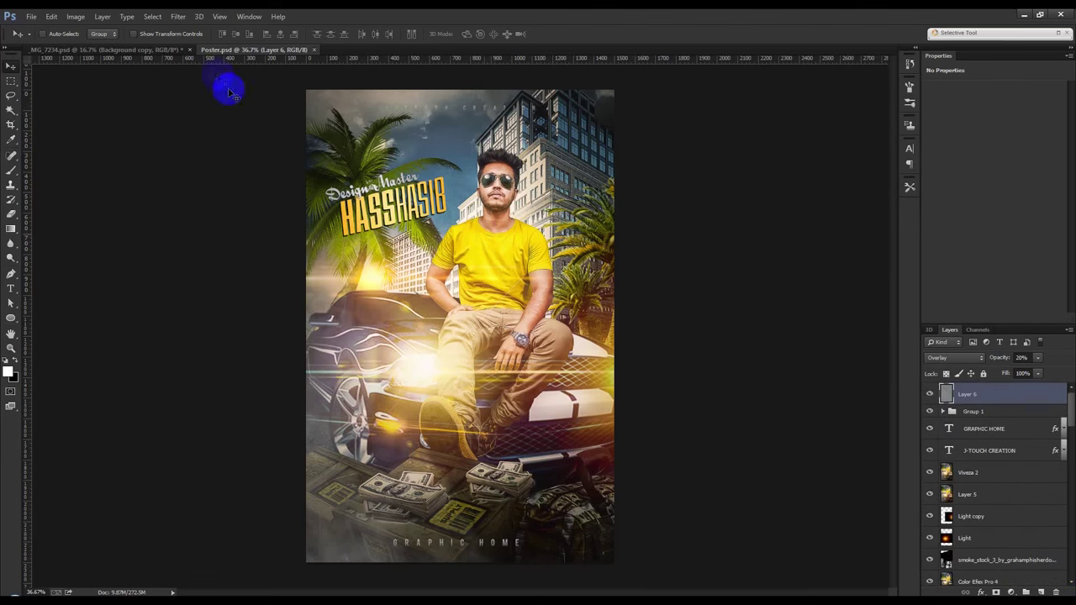
{"action": "left_click", "coordinate": [175, 51]}
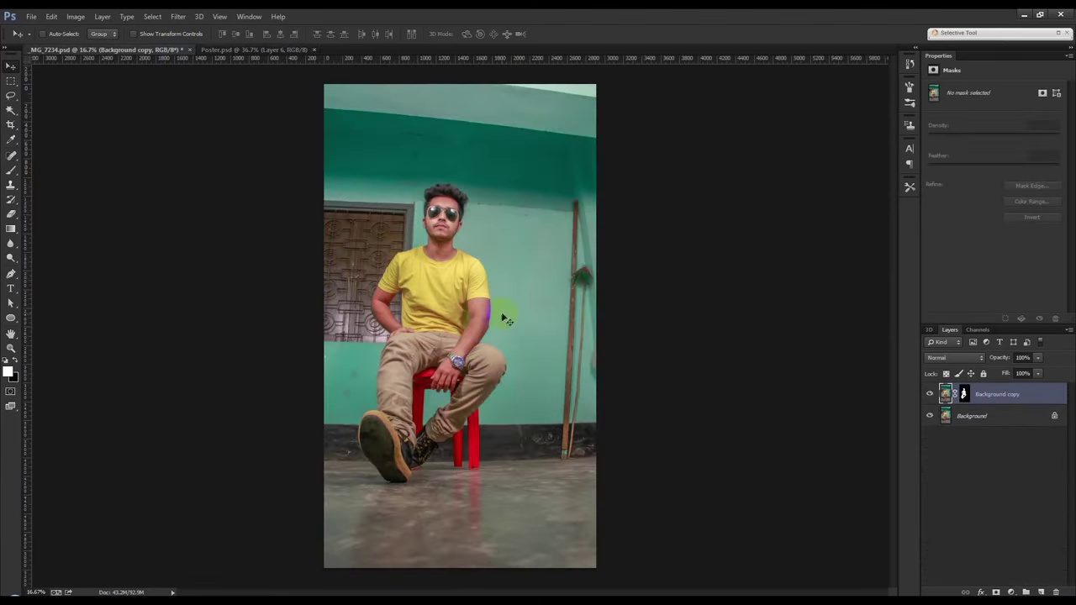
{"action": "left_click_drag", "start_coordinate": [435, 269], "coordinate": [540, 288]}
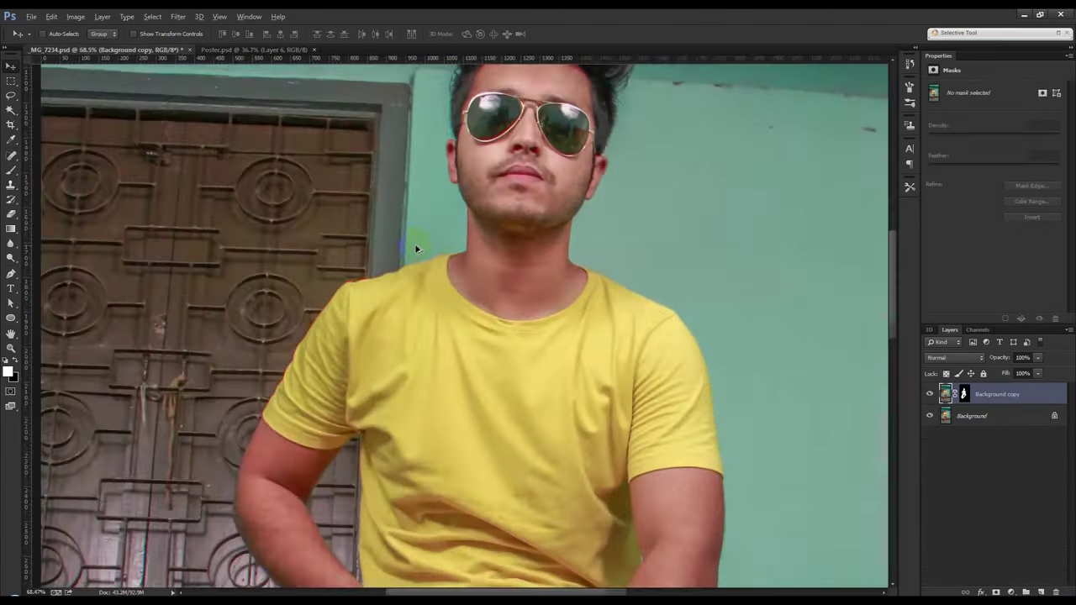
{"action": "key", "text": "ctrl+0"}
- Hide the Background layer so the man's cut-out shows on transparency
{"action": "left_click", "coordinate": [929, 394]}
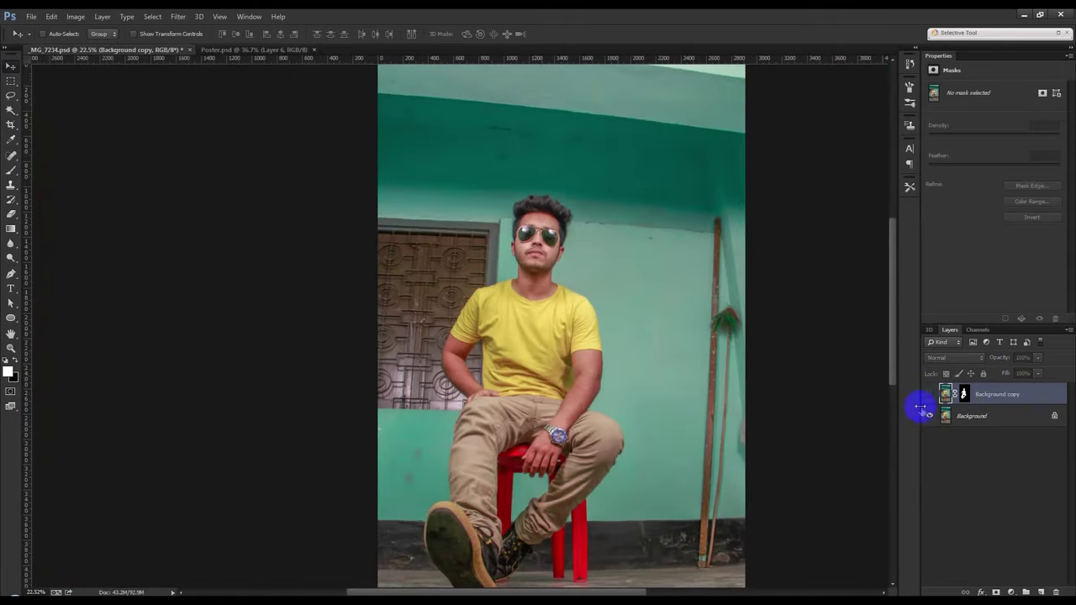
{"action": "left_click", "coordinate": [930, 416]}
{"action": "left_click", "coordinate": [930, 395]}
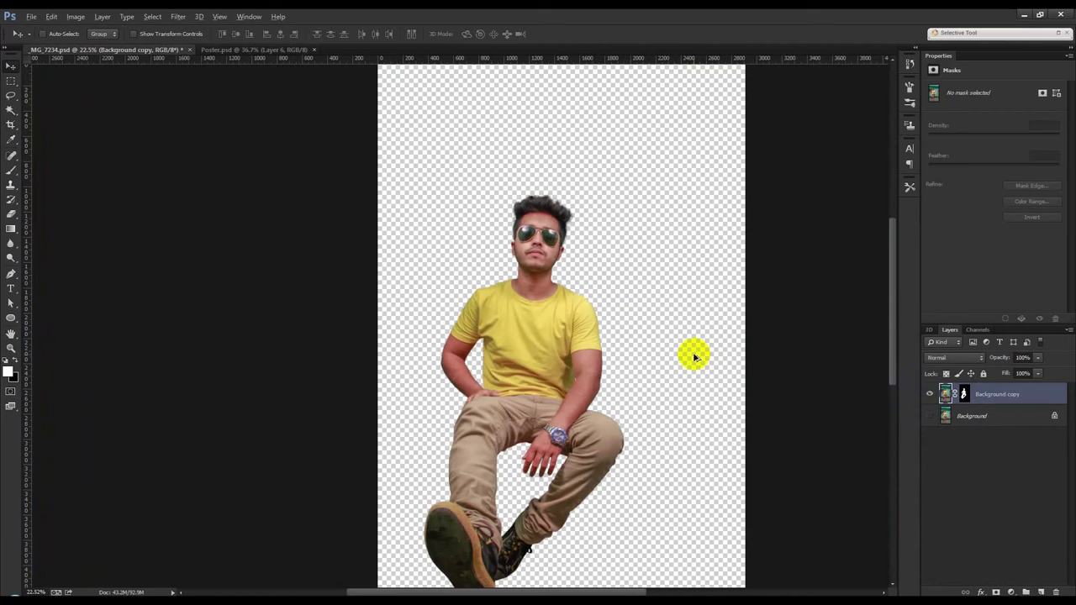
- Move the Background copy cut-out slightly right and up, then view the whole photo
{"action": "left_click_drag", "start_coordinate": [695, 358], "coordinate": [464, 327]}
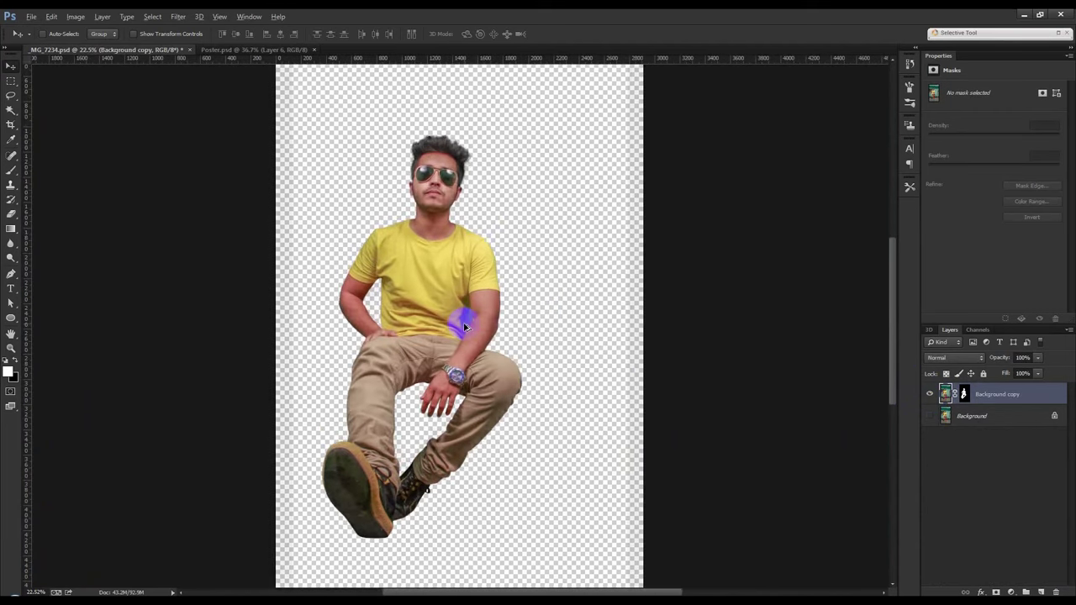
{"action": "scroll", "coordinate": [464, 327], "scroll_direction": "down", "scroll_amount": 1}
{"action": "left_click_drag", "start_coordinate": [547, 339], "coordinate": [577, 332]}
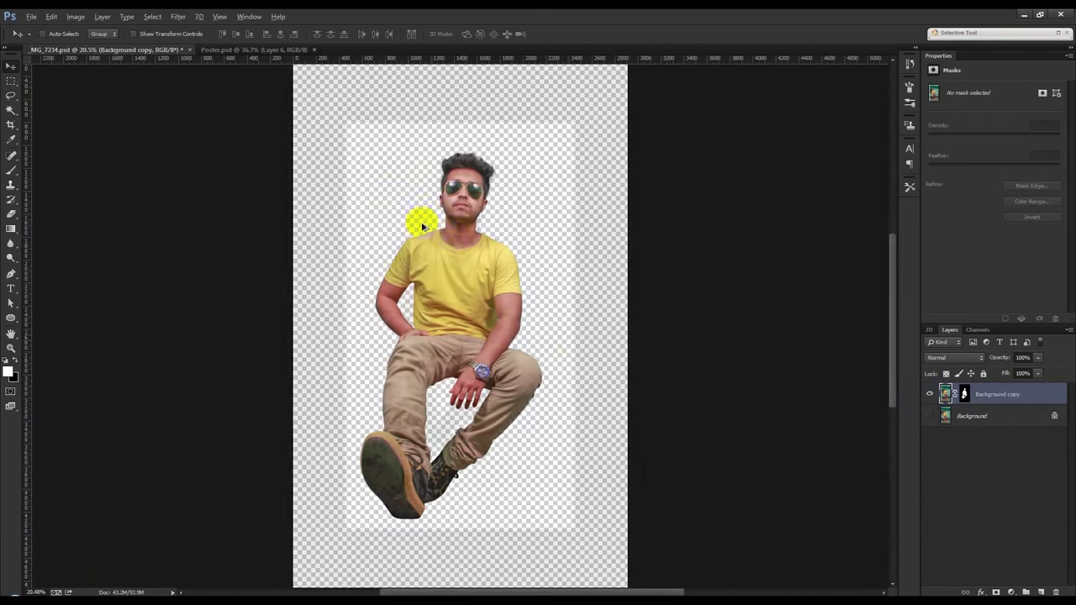
{"action": "scroll", "coordinate": [423, 225], "scroll_direction": "down", "scroll_amount": 4}
{"action": "left_click", "coordinate": [62, 34]}
{"action": "left_click", "coordinate": [42, 18]}
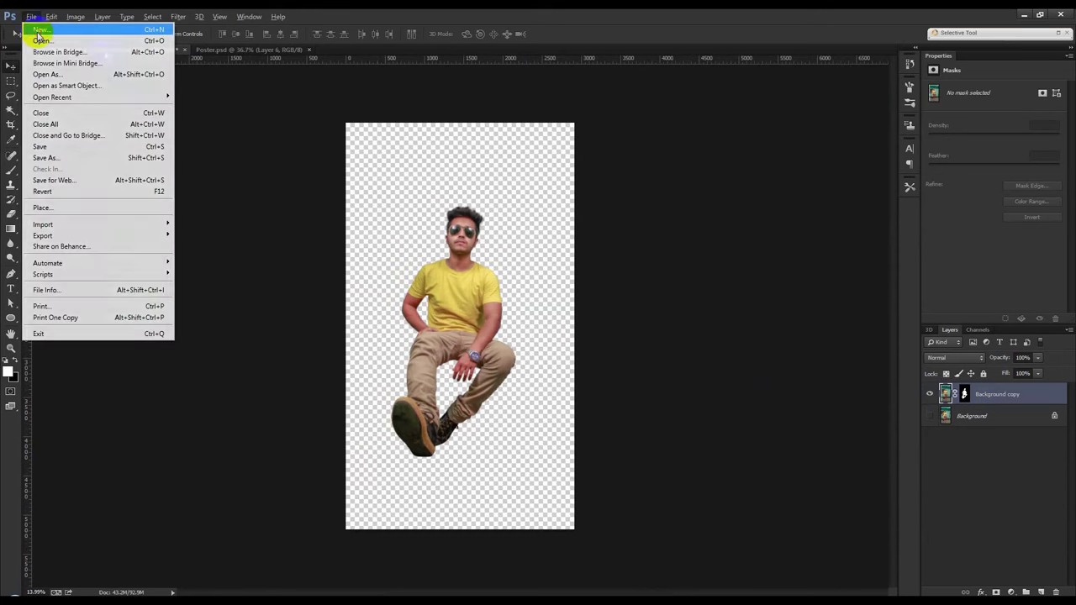
- Create a new 1500 × 2300 px document at 100 ppi resolution
{"action": "left_click", "coordinate": [38, 28]}
{"action": "left_click", "coordinate": [524, 216]}
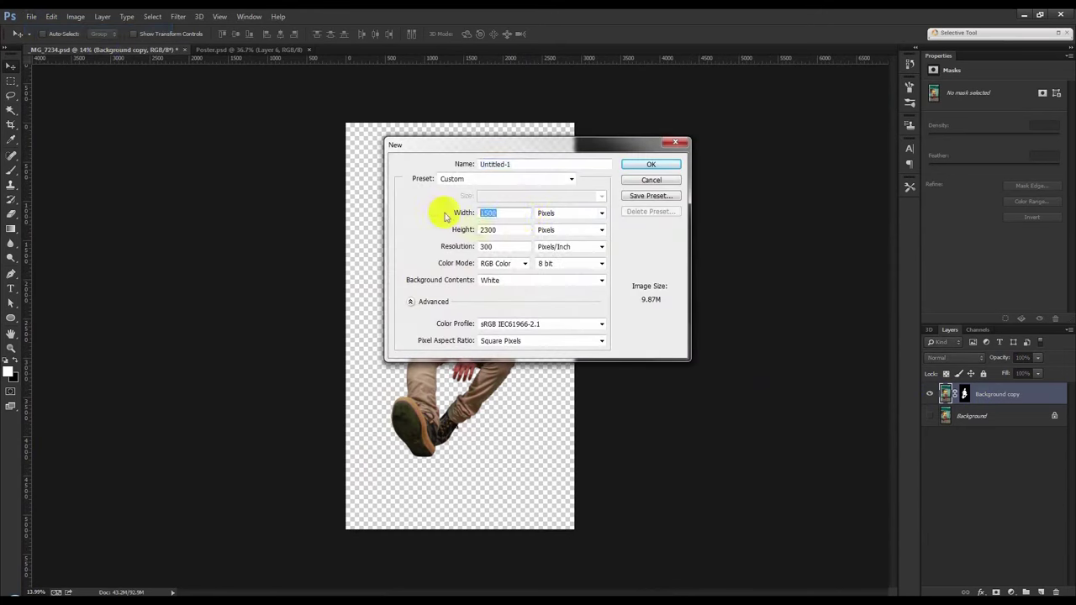
{"action": "left_click", "coordinate": [507, 231]}
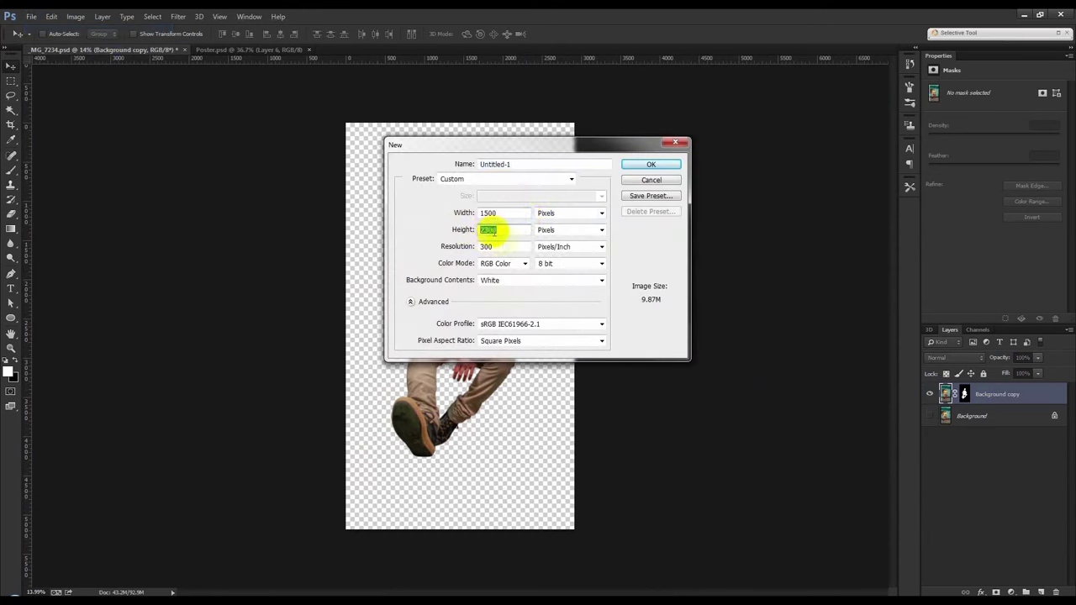
{"action": "key", "text": "Tab"}
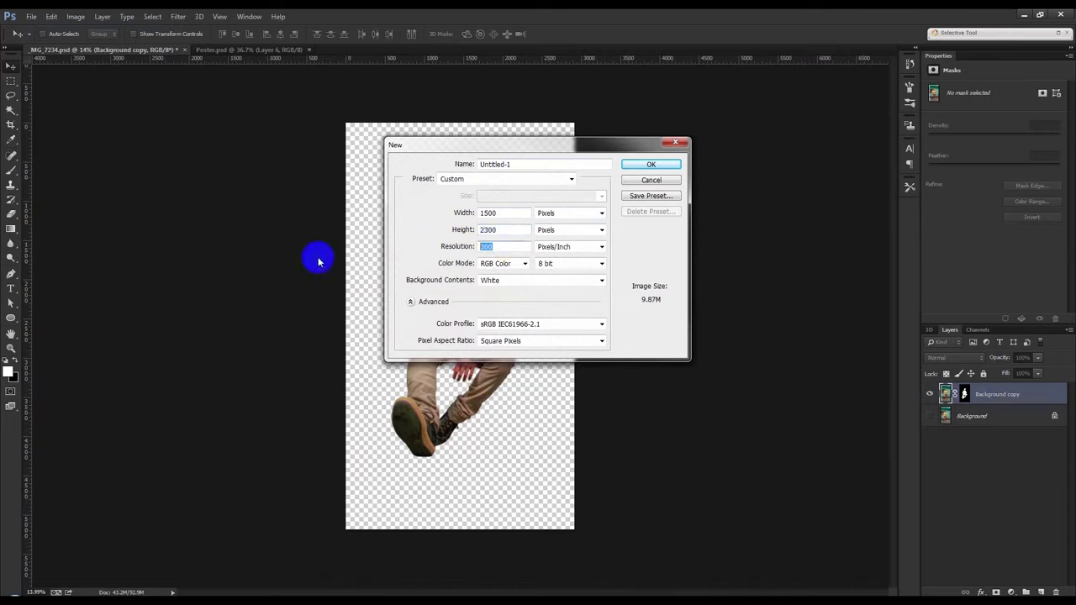
{"action": "type", "text": "72"}
{"action": "double_click", "coordinate": [482, 246]}
{"action": "type", "text": "100"}
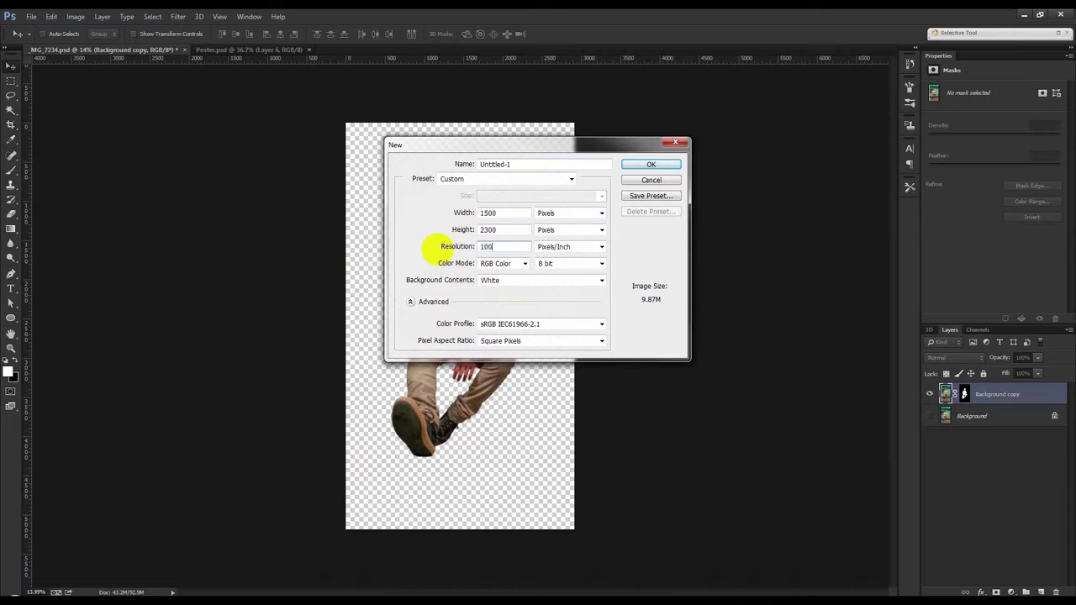
{"action": "left_click", "coordinate": [651, 164]}
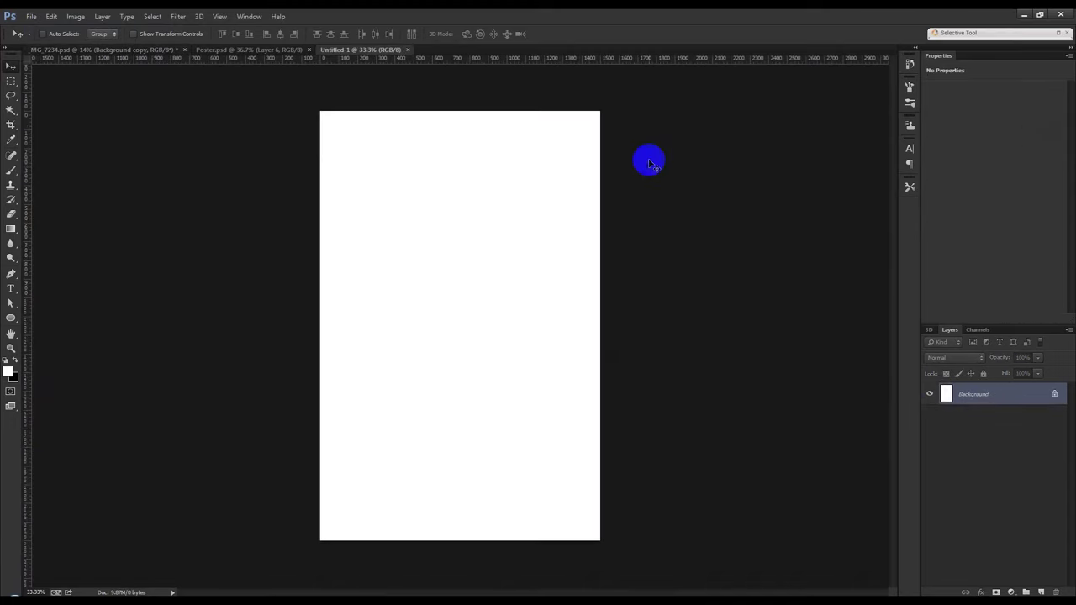
{"action": "key", "text": "ctrl+0"}
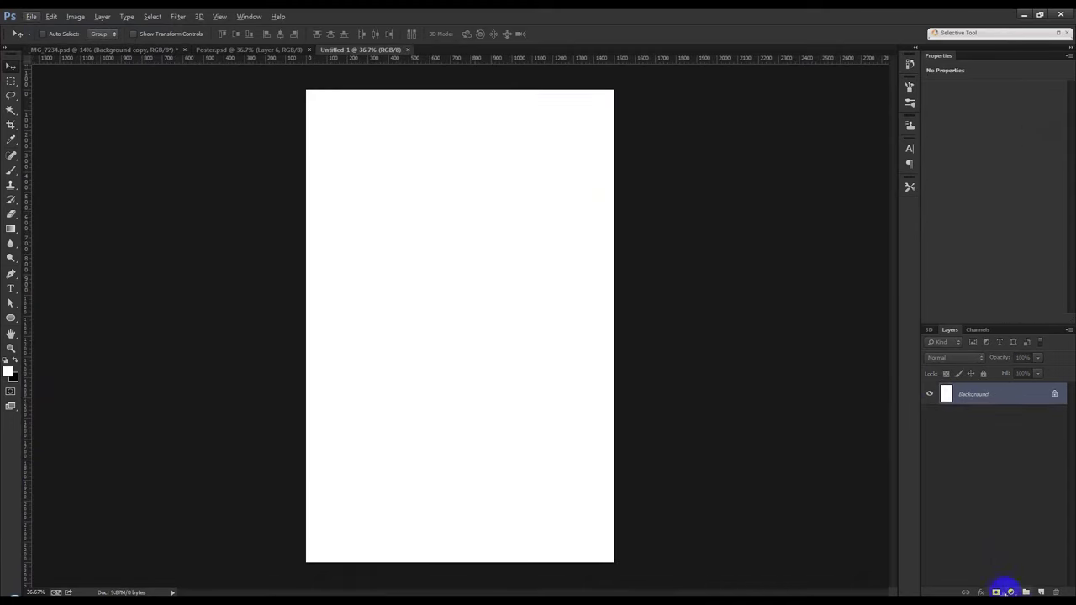
- Fill the new document's Background with dark grey (#565656)
{"action": "left_click", "coordinate": [8, 374]}
{"action": "left_click", "coordinate": [690, 378]}
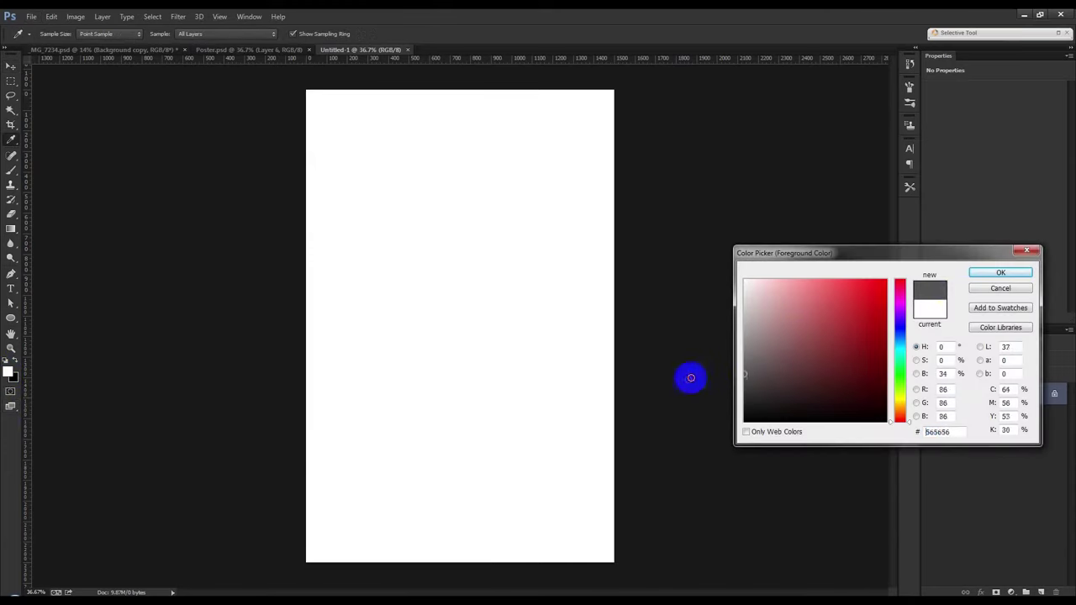
{"action": "left_click", "coordinate": [997, 275]}
{"action": "key", "text": "alt+BackSpace"}
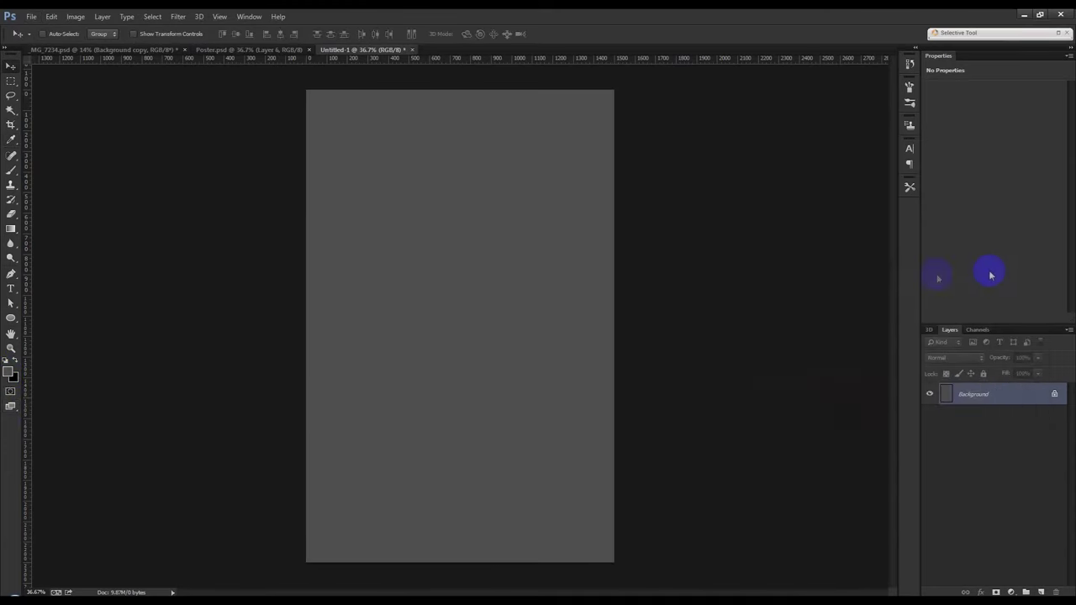
- Drop the cloudy sky photo into Untitled-1, align it to the top and scale it across the width
{"action": "left_click", "coordinate": [220, 52]}
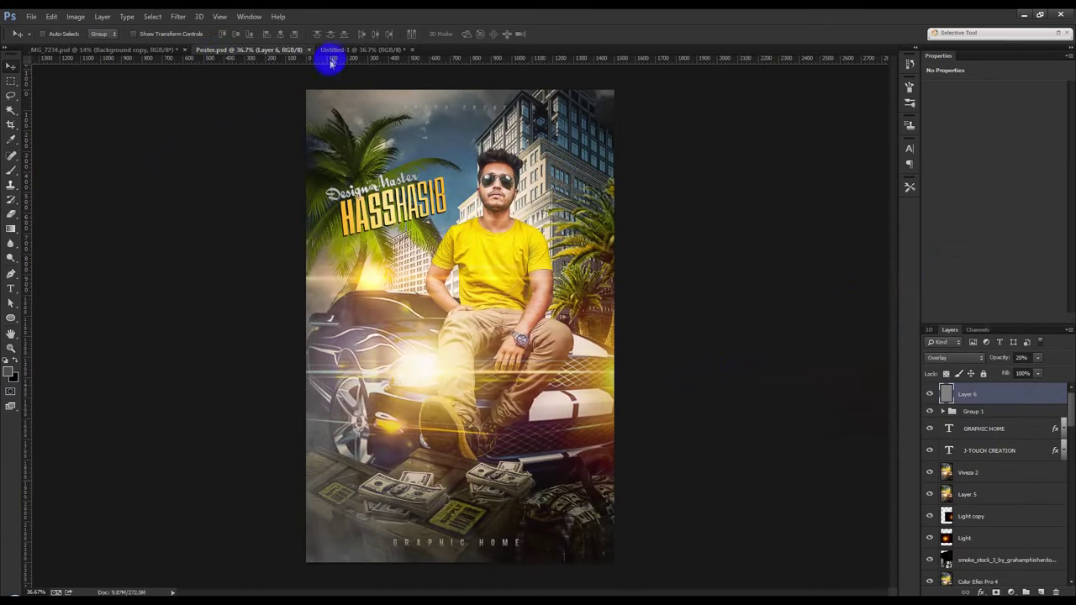
{"action": "left_click", "coordinate": [166, 52]}
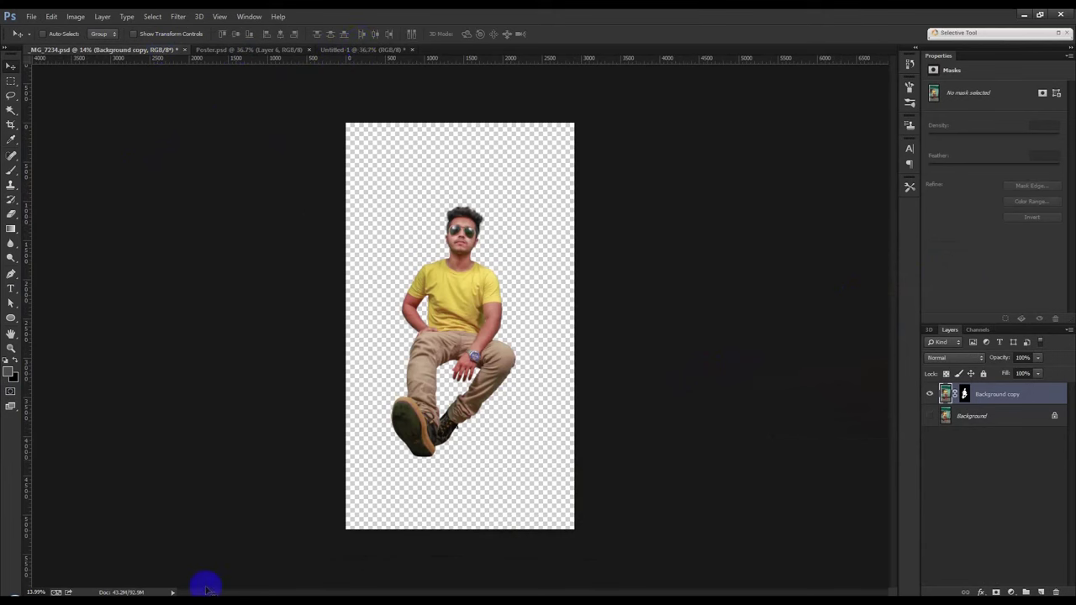
{"action": "left_click", "coordinate": [367, 554]}
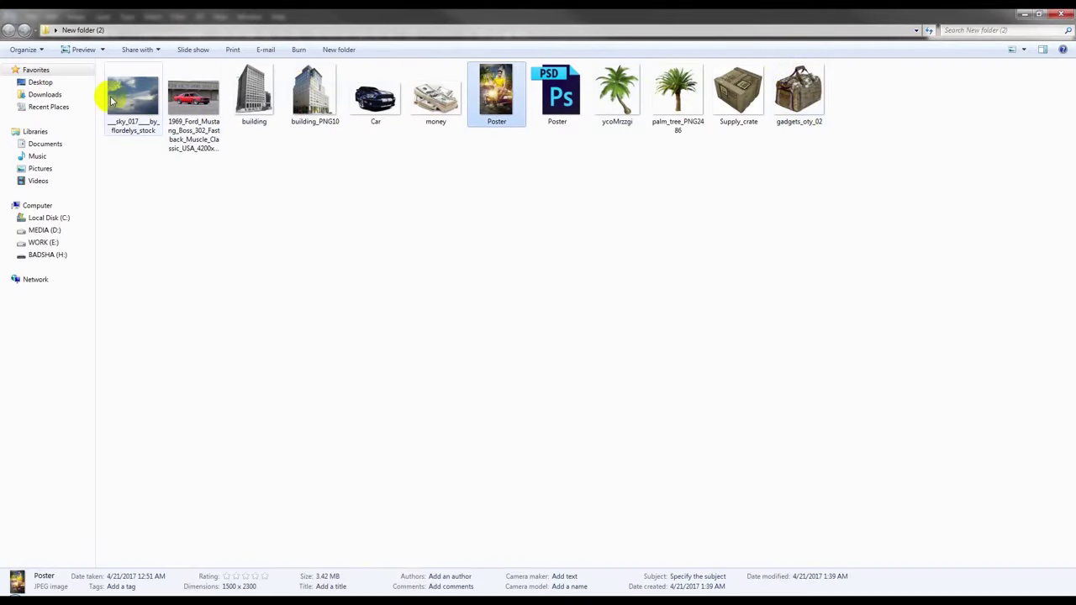
{"action": "left_click_drag", "start_coordinate": [128, 104], "coordinate": [353, 463]}
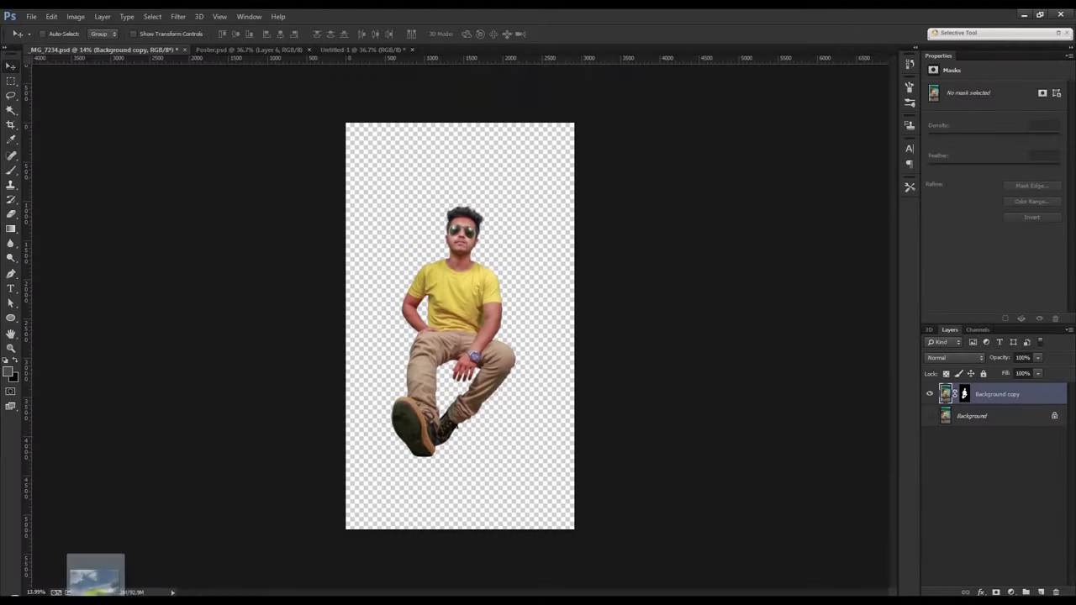
{"action": "mouse_move", "coordinate": [353, 462]}
{"action": "left_mouse_down"}
{"action": "mouse_move", "coordinate": [387, 53]}
{"action": "mouse_move", "coordinate": [437, 223]}
{"action": "left_mouse_up"}
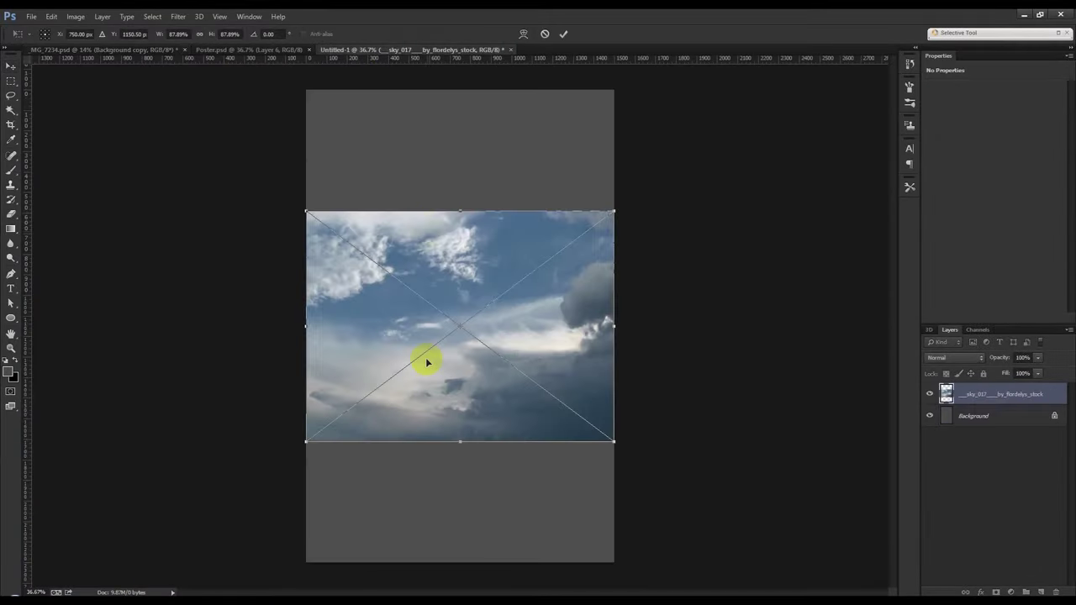
{"action": "left_click_drag", "start_coordinate": [599, 593], "coordinate": [486, 460]}
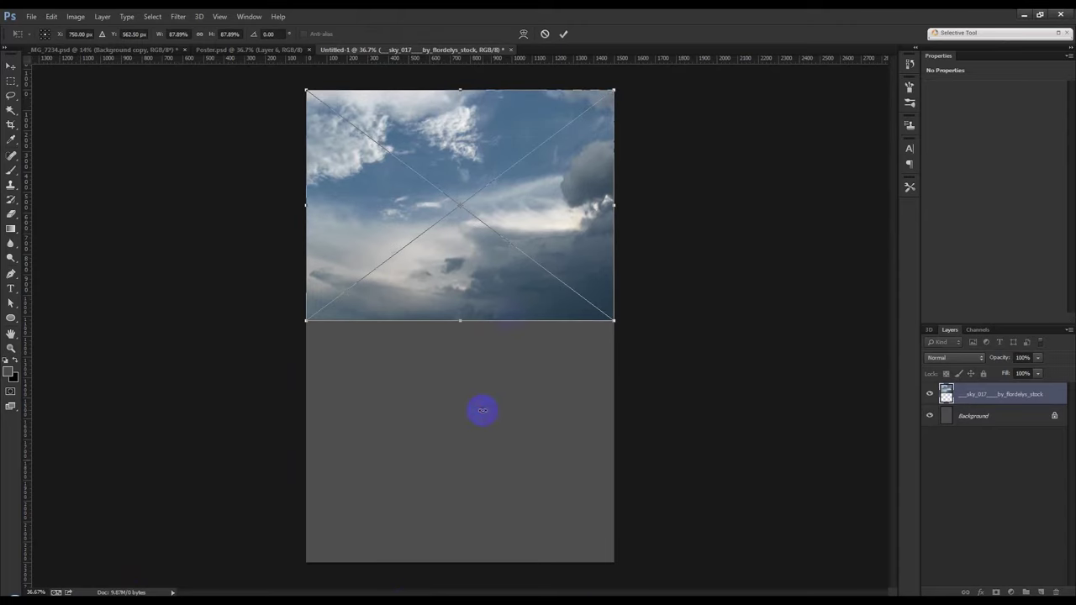
{"action": "left_click_drag", "start_coordinate": [615, 320], "coordinate": [627, 349]}
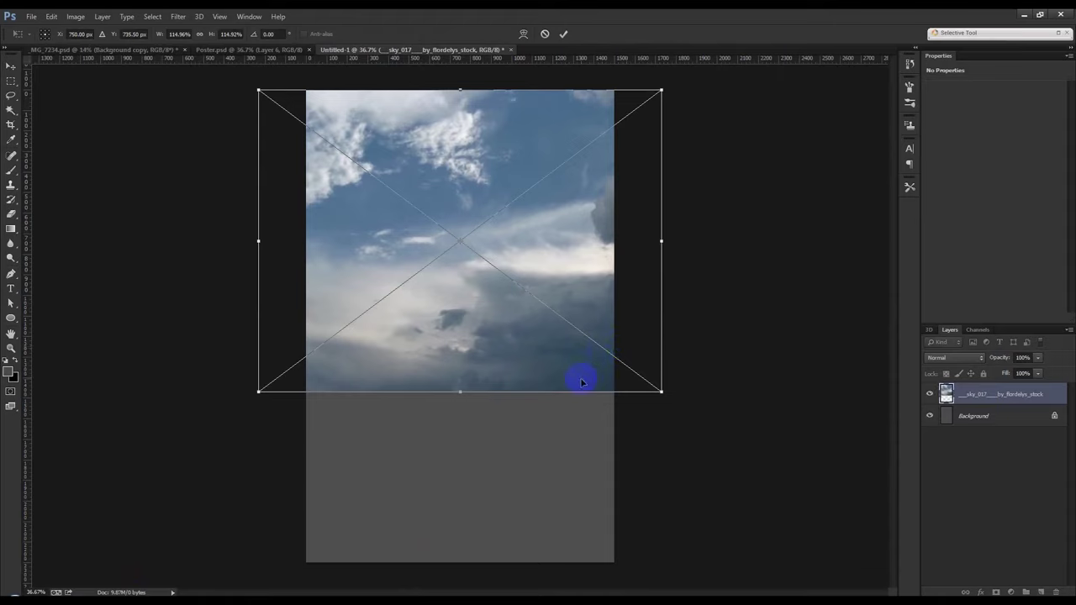
{"action": "left_click", "coordinate": [559, 39]}
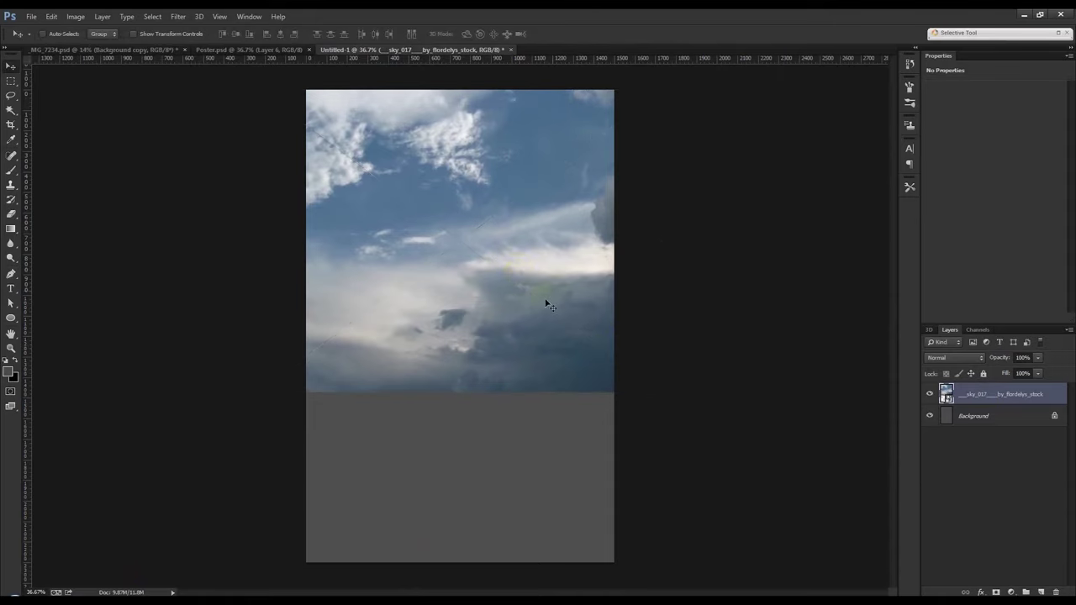
- Place the blue striped Mustang as the Car layer, enlarged and positioned low over the sky
{"action": "left_click", "coordinate": [241, 55]}
{"action": "left_click", "coordinate": [428, 541]}
{"action": "mouse_move", "coordinate": [375, 94]}
{"action": "left_mouse_down"}
{"action": "mouse_move", "coordinate": [143, 586]}
{"action": "mouse_move", "coordinate": [438, 408]}
{"action": "left_mouse_up"}
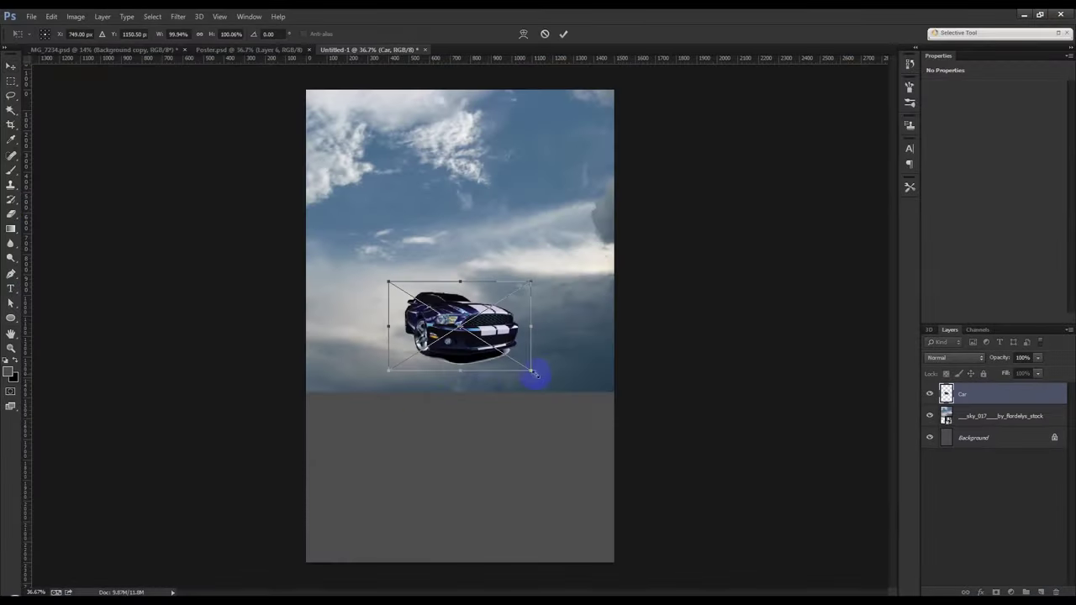
{"action": "left_click_drag", "start_coordinate": [535, 374], "coordinate": [642, 437]}
{"action": "left_click_drag", "start_coordinate": [530, 347], "coordinate": [531, 403]}
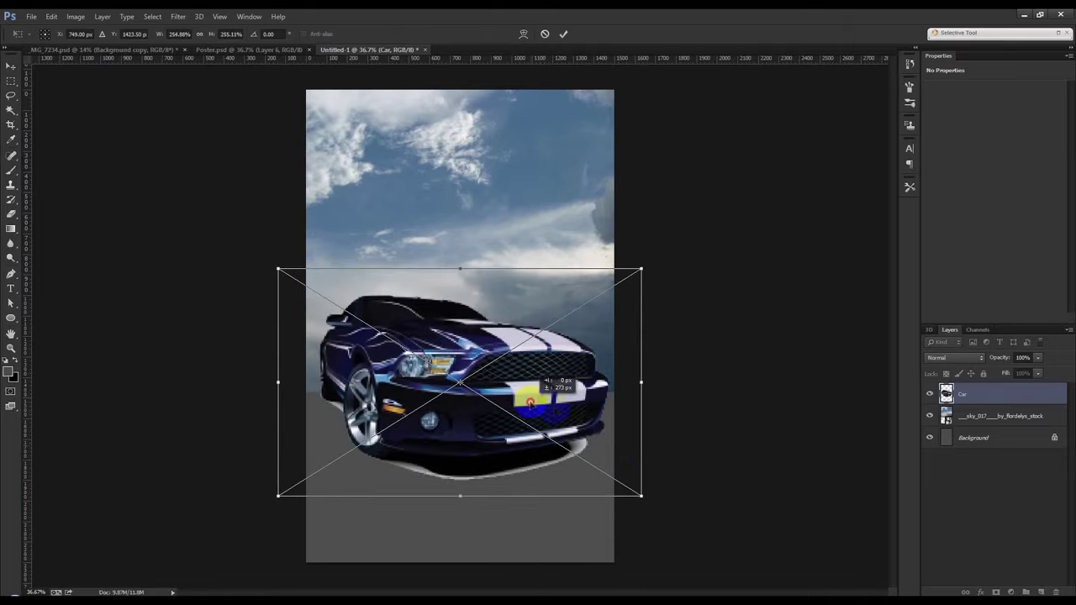
{"action": "left_click_drag", "start_coordinate": [649, 501], "coordinate": [658, 504]}
{"action": "left_click_drag", "start_coordinate": [560, 410], "coordinate": [559, 424]}
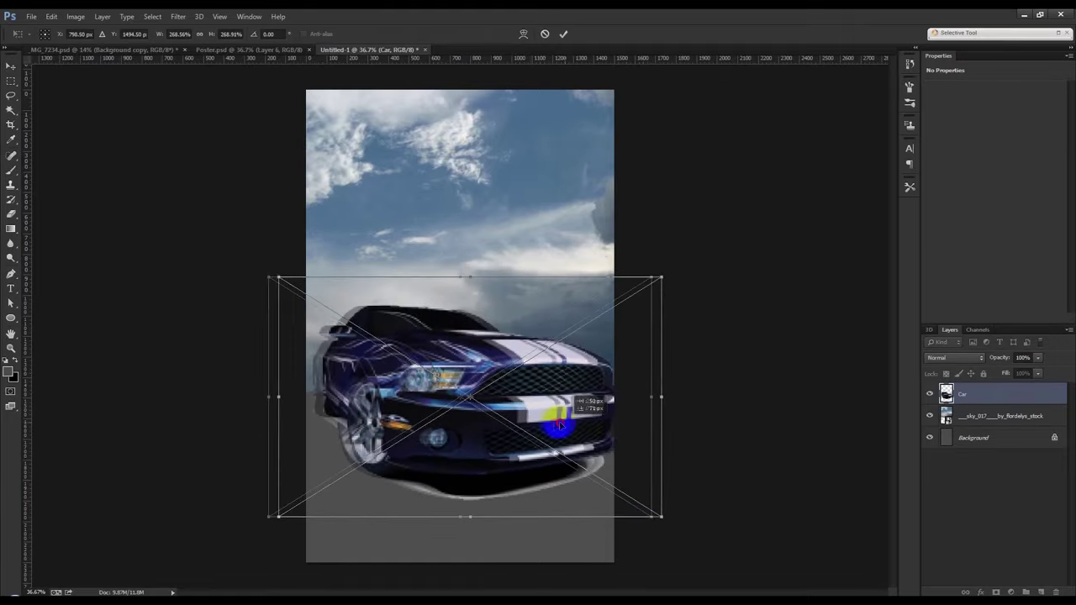
{"action": "left_click", "coordinate": [547, 388]}
{"action": "double_click", "coordinate": [546, 382]}
{"action": "left_click_drag", "start_coordinate": [545, 383], "coordinate": [546, 376]}
{"action": "left_click", "coordinate": [1040, 399]}
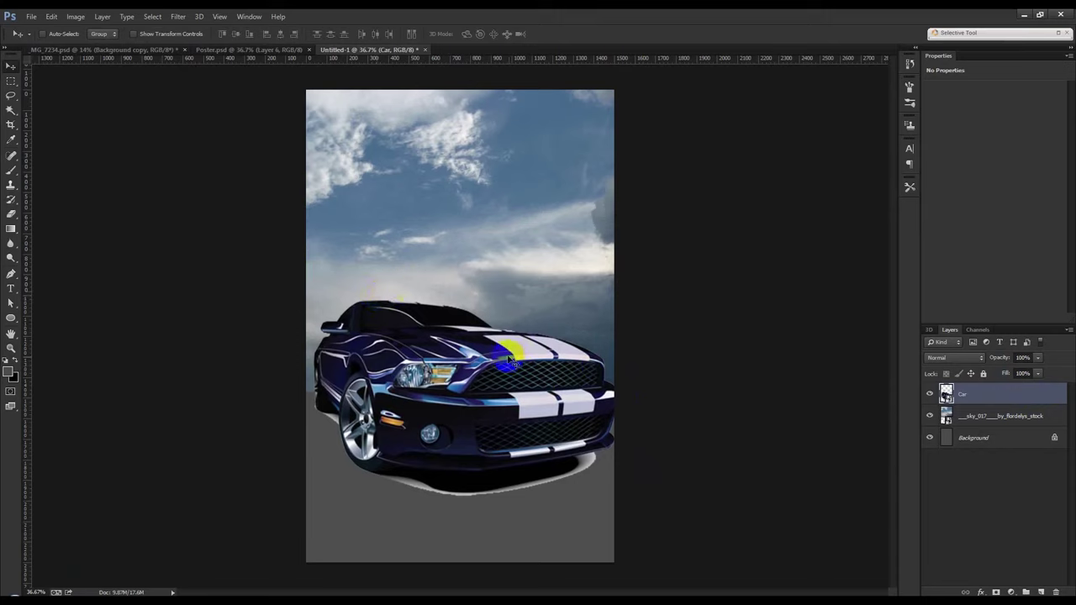
{"action": "left_click_drag", "start_coordinate": [509, 360], "coordinate": [509, 356]}
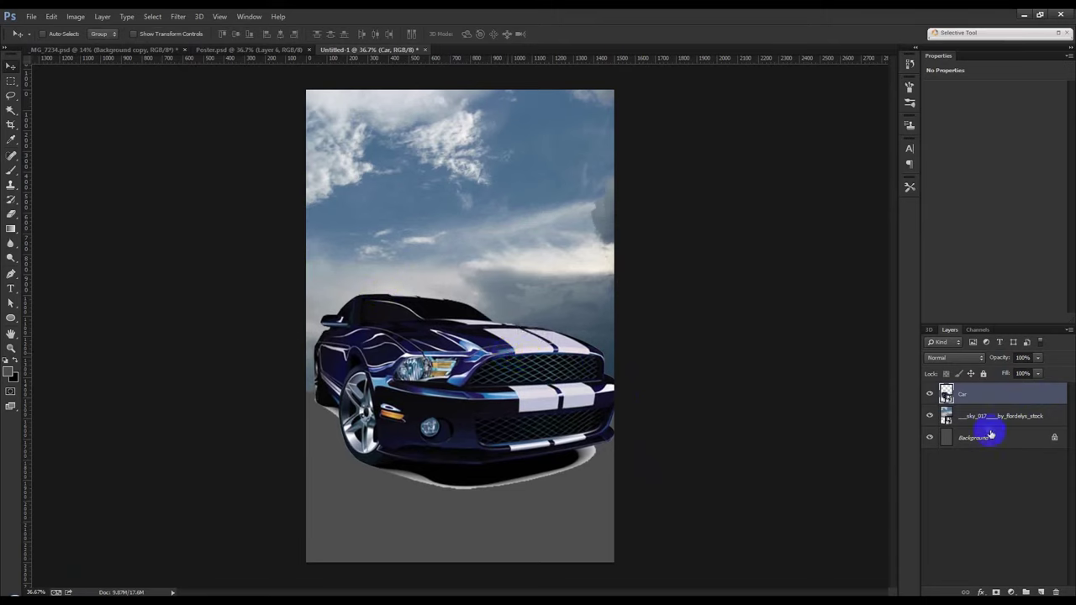
- Rename the stock-photo sky layer to 'Sky'
{"action": "left_click", "coordinate": [988, 423]}
{"action": "double_click", "coordinate": [995, 417]}
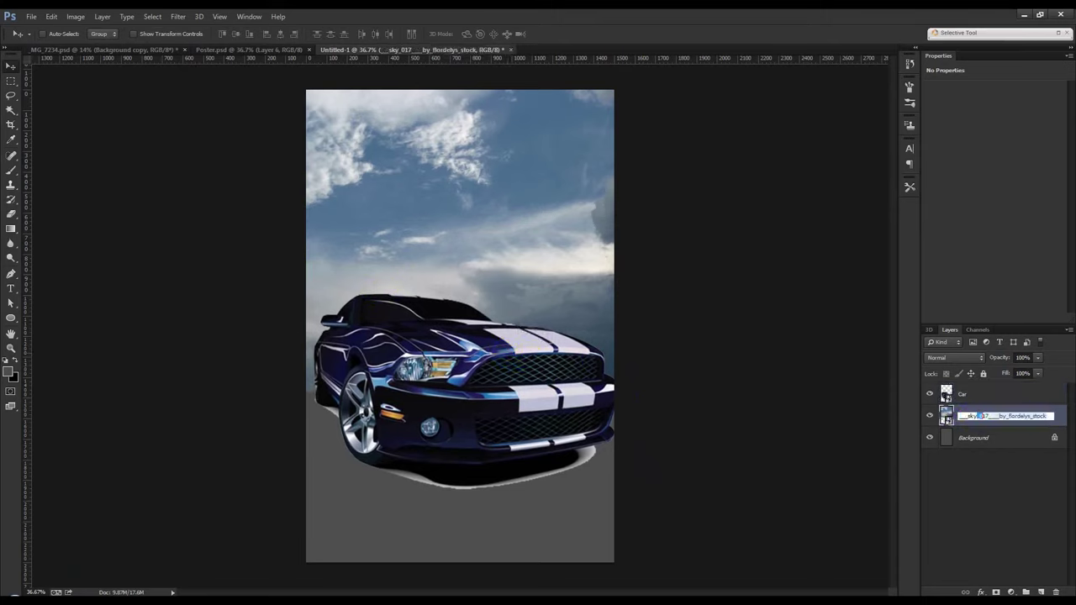
{"action": "key", "text": "BackSpace"}
{"action": "type", "text": "Sky"}
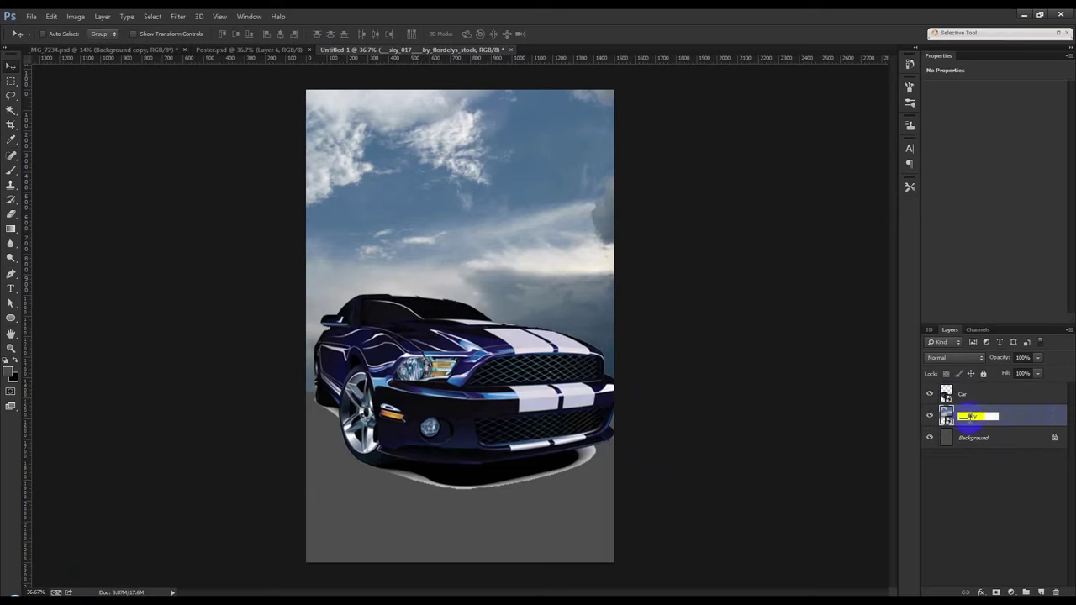
{"action": "key", "text": "Return"}
{"action": "left_click", "coordinate": [995, 393]}
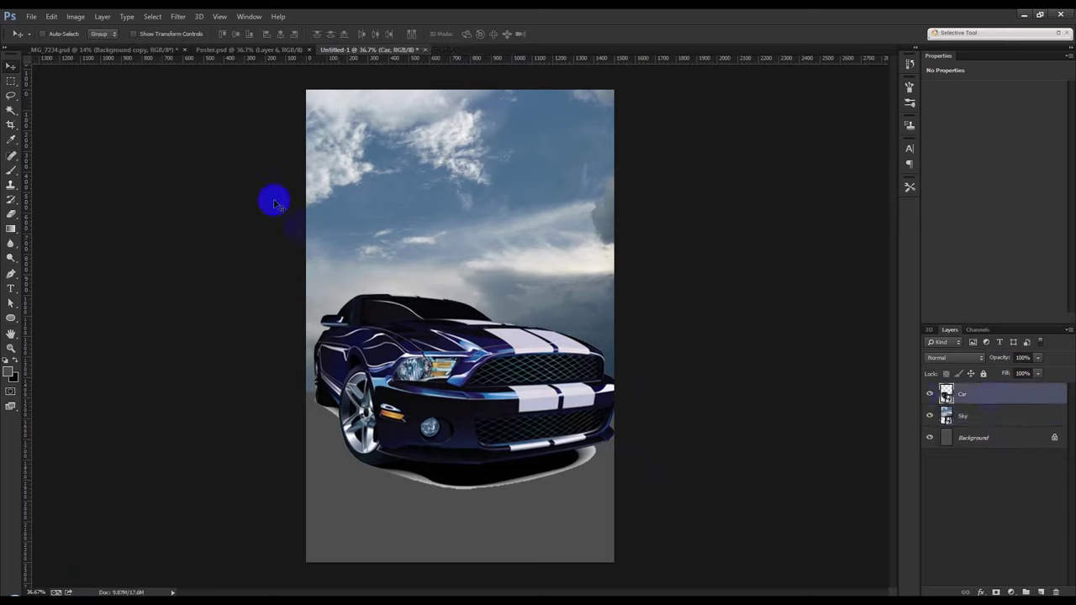
{"action": "left_click", "coordinate": [969, 412]}
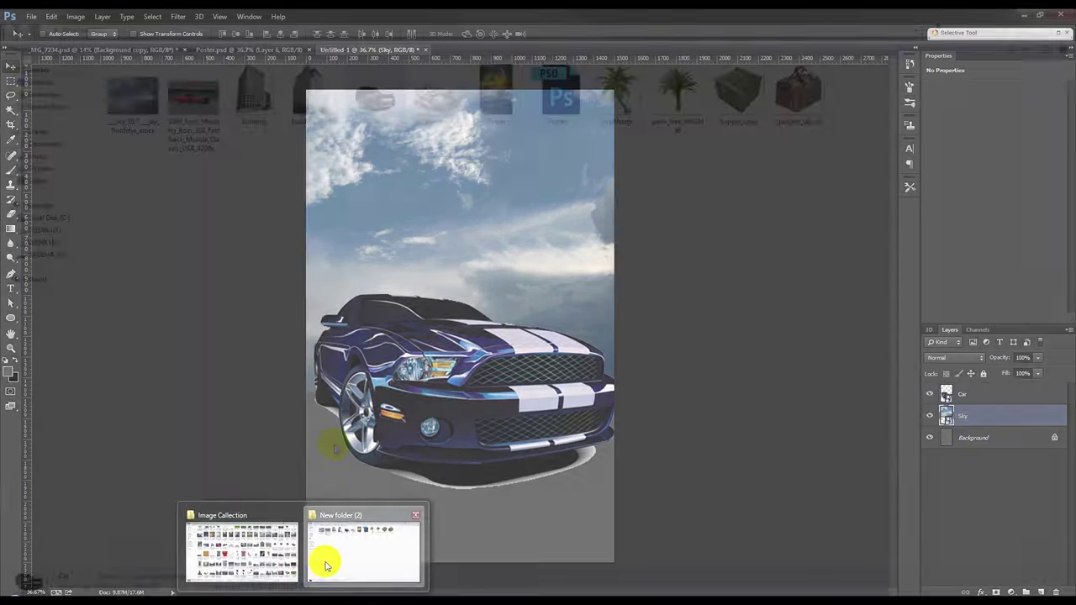
- Copy a full-width gravel strip from the red Mustang photo and paste it into the poster
{"action": "left_click", "coordinate": [324, 559]}
{"action": "mouse_move", "coordinate": [193, 101]}
{"action": "left_mouse_down"}
{"action": "mouse_move", "coordinate": [256, 562]}
{"action": "mouse_move", "coordinate": [458, 51]}
{"action": "left_mouse_up"}
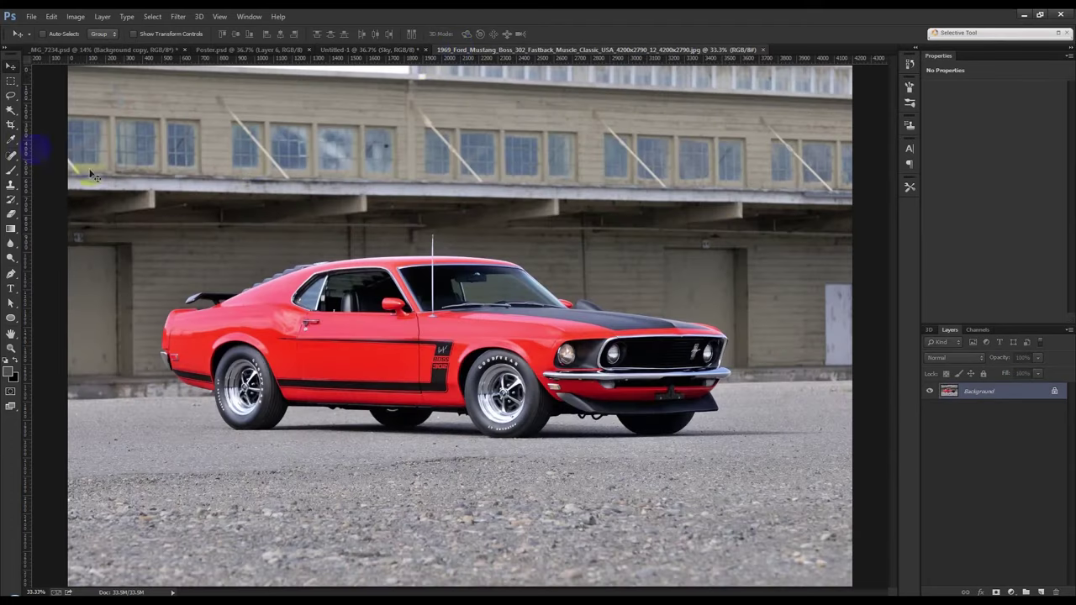
{"action": "left_click", "coordinate": [12, 82]}
{"action": "left_click_drag", "start_coordinate": [53, 428], "coordinate": [916, 577]}
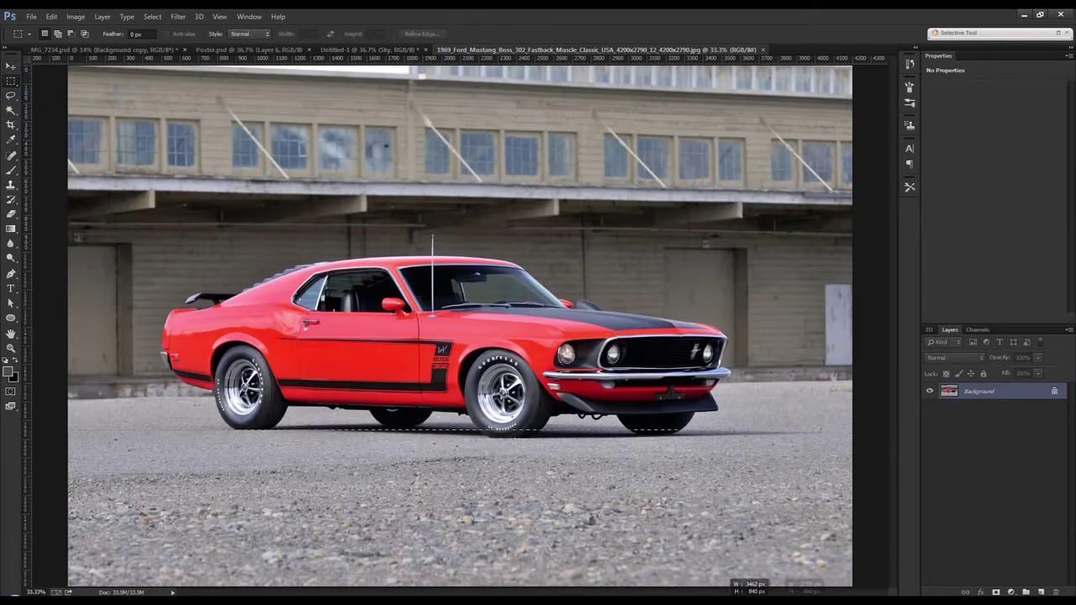
{"action": "left_click_drag", "start_coordinate": [916, 577], "coordinate": [892, 569]}
{"action": "left_click", "coordinate": [763, 49]}
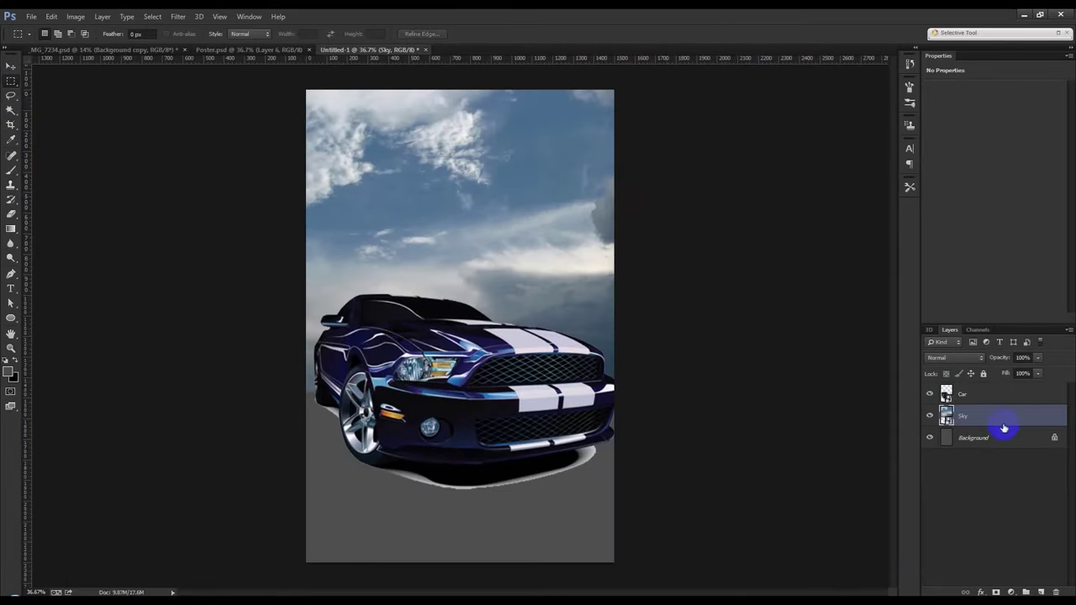
{"action": "key", "text": "ctrl+v"}
- Move and resize the gravel layer to stretch across the poster's bottom
{"action": "left_click", "coordinate": [11, 66]}
{"action": "left_click_drag", "start_coordinate": [471, 286], "coordinate": [475, 433]}
{"action": "key", "text": "ctrl+t"}
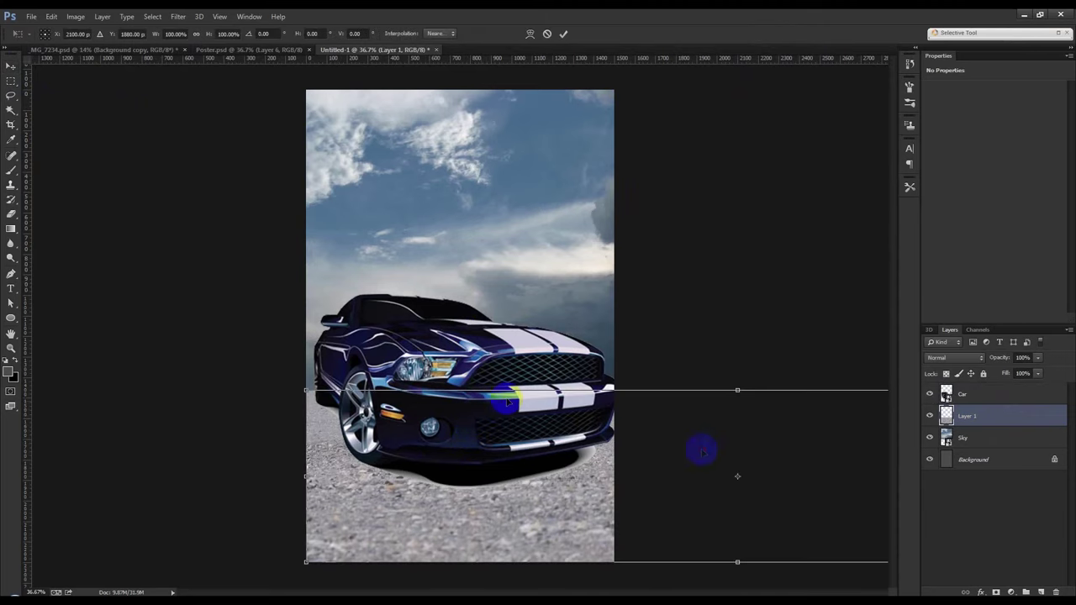
{"action": "left_click_drag", "start_coordinate": [648, 457], "coordinate": [508, 459]}
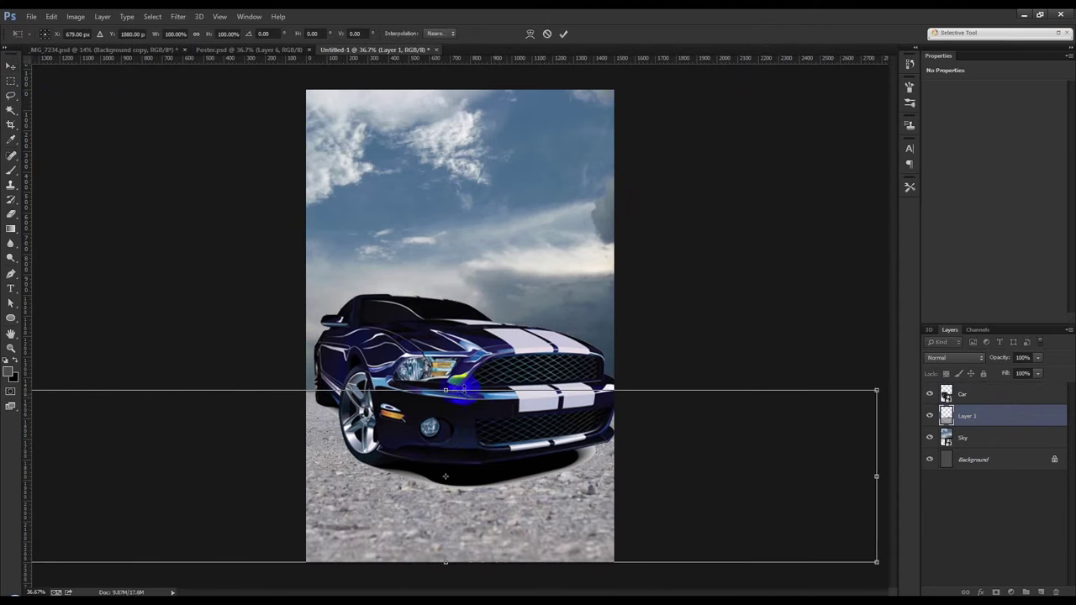
{"action": "left_click_drag", "start_coordinate": [446, 390], "coordinate": [445, 376]}
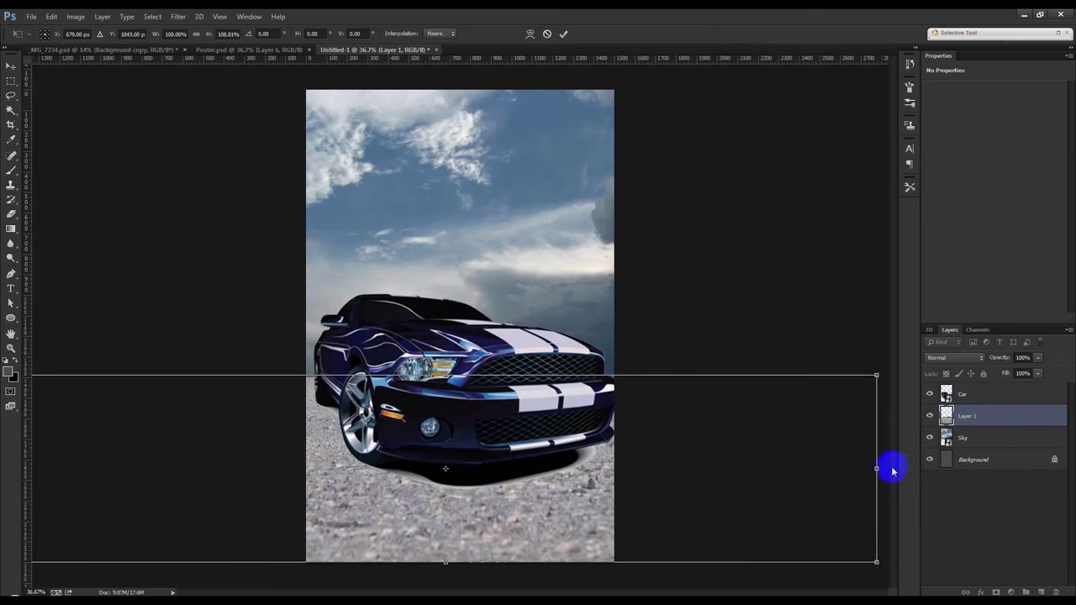
{"action": "mouse_move", "coordinate": [875, 467]}
{"action": "left_mouse_down"}
{"action": "mouse_move", "coordinate": [768, 463]}
{"action": "mouse_move", "coordinate": [791, 462]}
{"action": "left_mouse_up"}
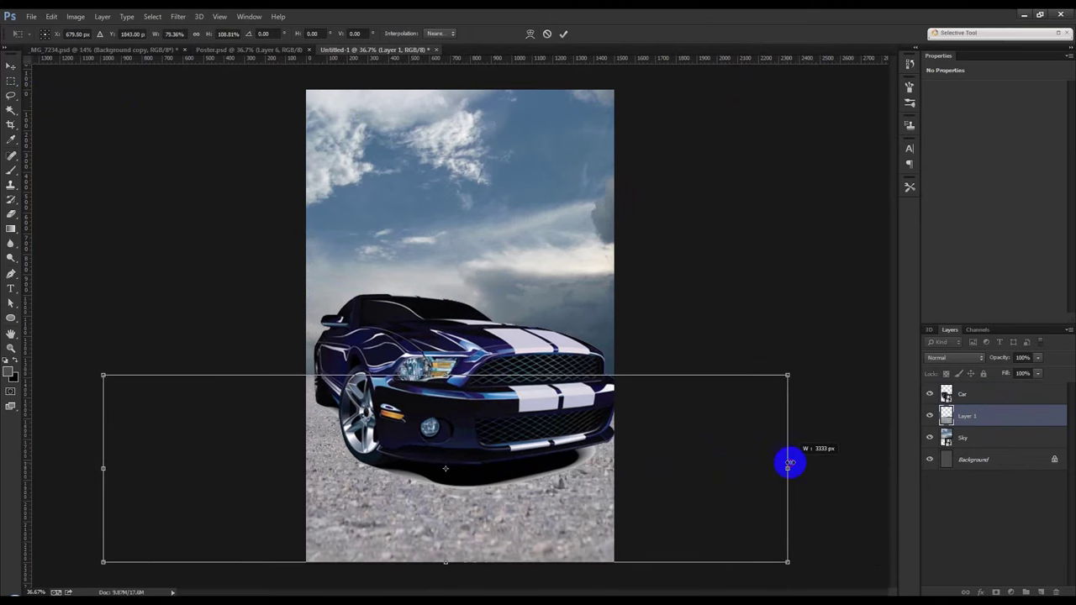
{"action": "key", "text": "Return"}
- Put the gravel layer beneath the Sky layer in the stack
{"action": "left_click_drag", "start_coordinate": [948, 433], "coordinate": [958, 440]}
{"action": "left_click_drag", "start_coordinate": [568, 443], "coordinate": [569, 458]}
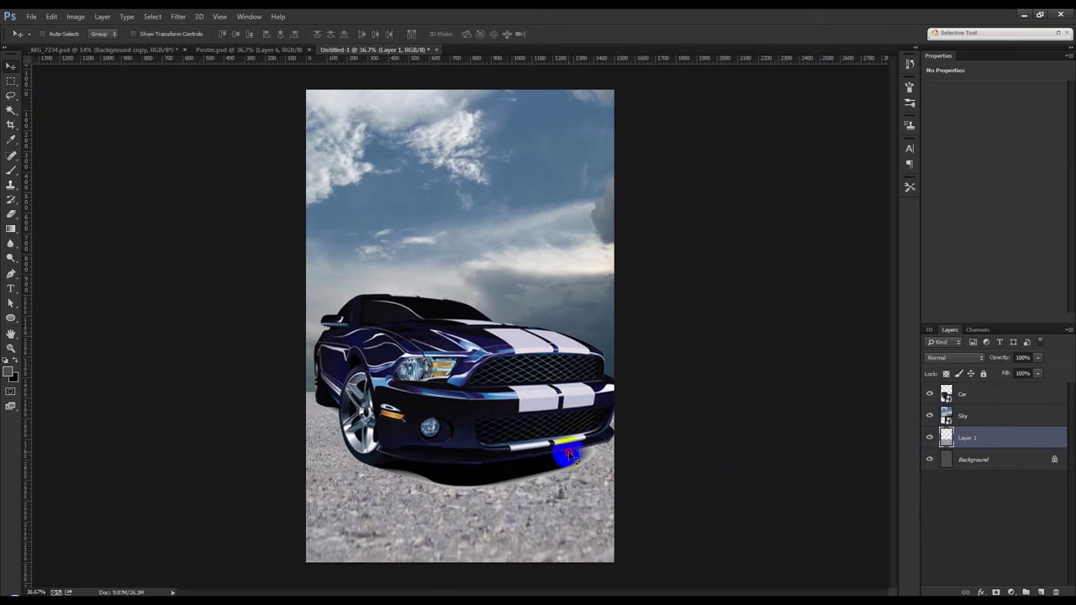
{"action": "left_click", "coordinate": [1017, 401]}
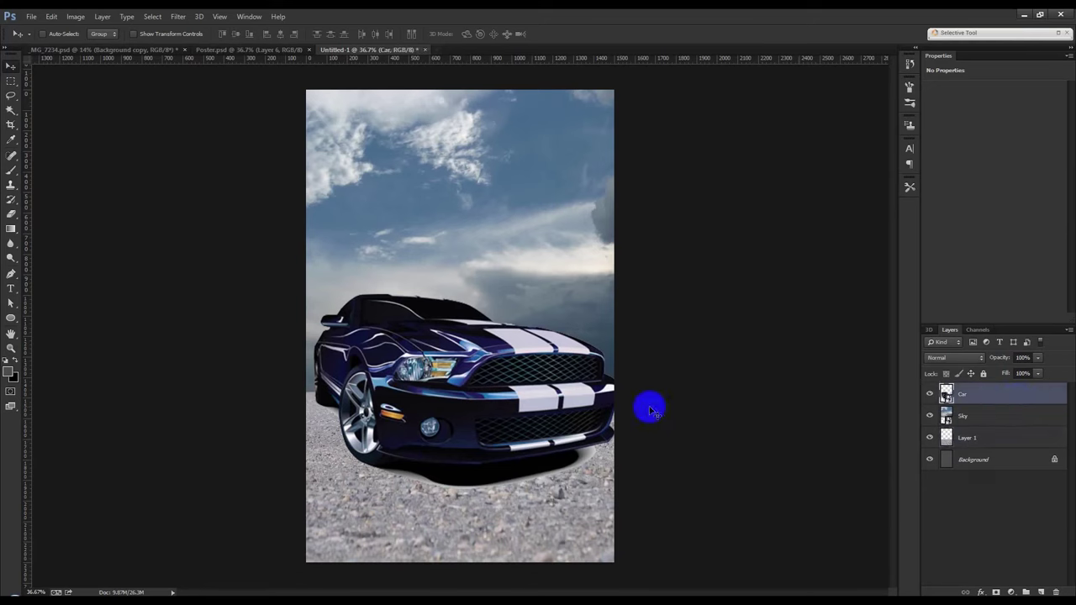
- Rotate the car about -1.3° and nudge it to sit on the gravel ground
{"action": "left_click_drag", "start_coordinate": [661, 411], "coordinate": [674, 411]}
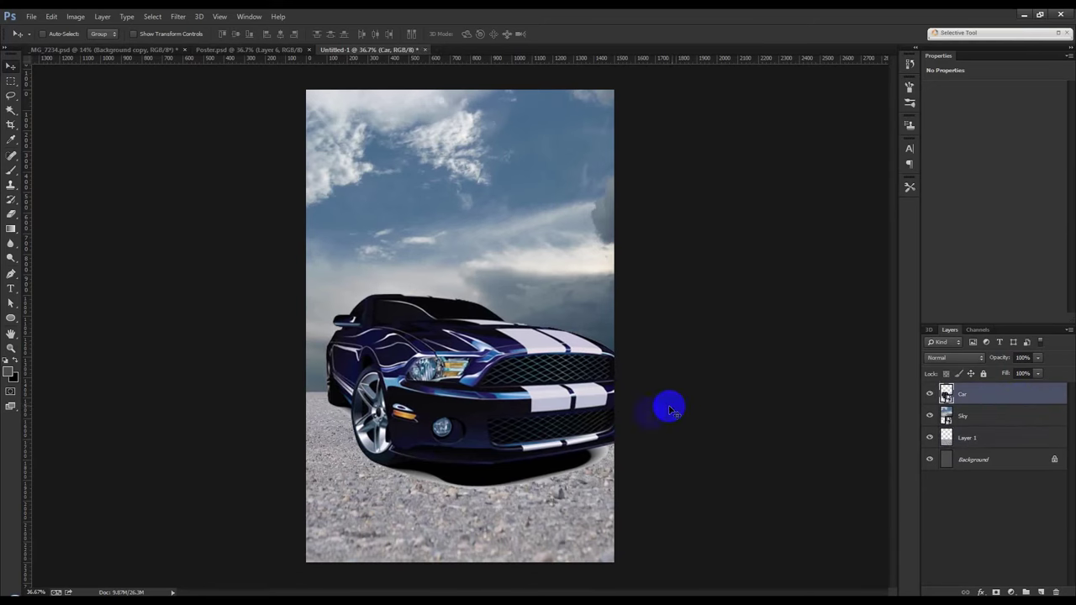
{"action": "key", "text": "ctrl+t"}
{"action": "mouse_move", "coordinate": [663, 499]}
{"action": "left_mouse_down"}
{"action": "mouse_move", "coordinate": [759, 471]}
{"action": "mouse_move", "coordinate": [702, 446]}
{"action": "left_mouse_up"}
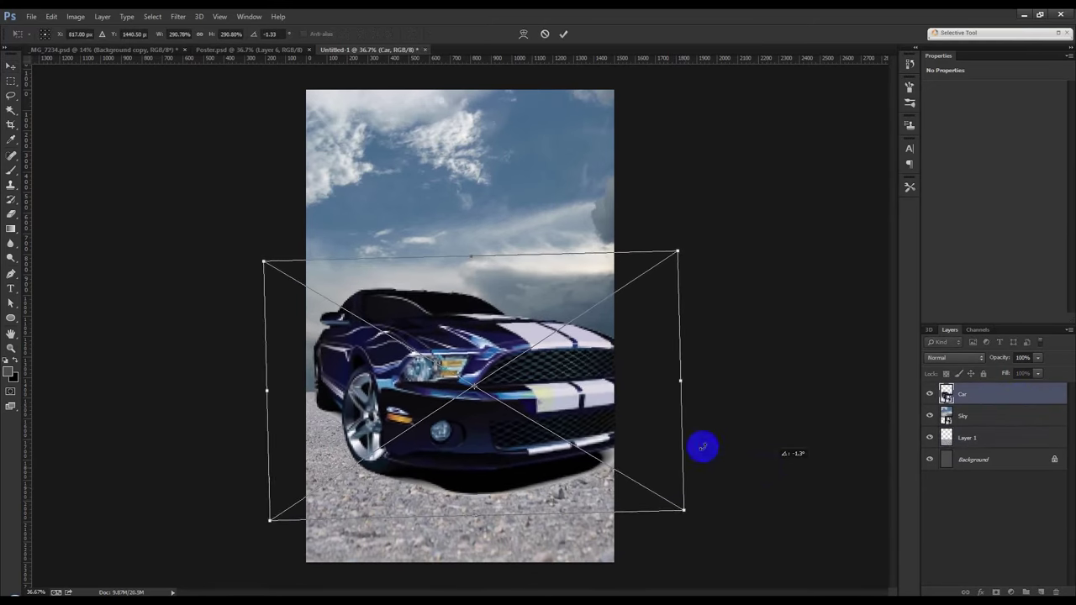
{"action": "double_click", "coordinate": [577, 412]}
{"action": "left_click_drag", "start_coordinate": [577, 409], "coordinate": [586, 408]}
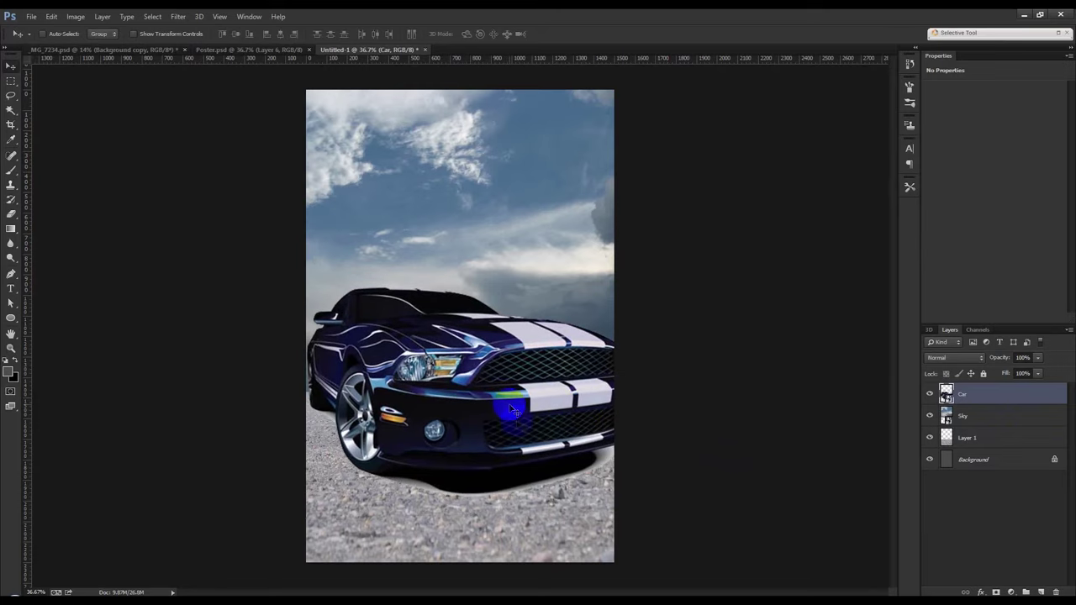
{"action": "scroll", "coordinate": [415, 497], "scroll_direction": "up", "scroll_amount": 2}
{"action": "scroll", "coordinate": [445, 499], "scroll_direction": "up", "scroll_amount": 2}
{"action": "scroll", "coordinate": [569, 503], "scroll_direction": "up", "scroll_amount": 2}
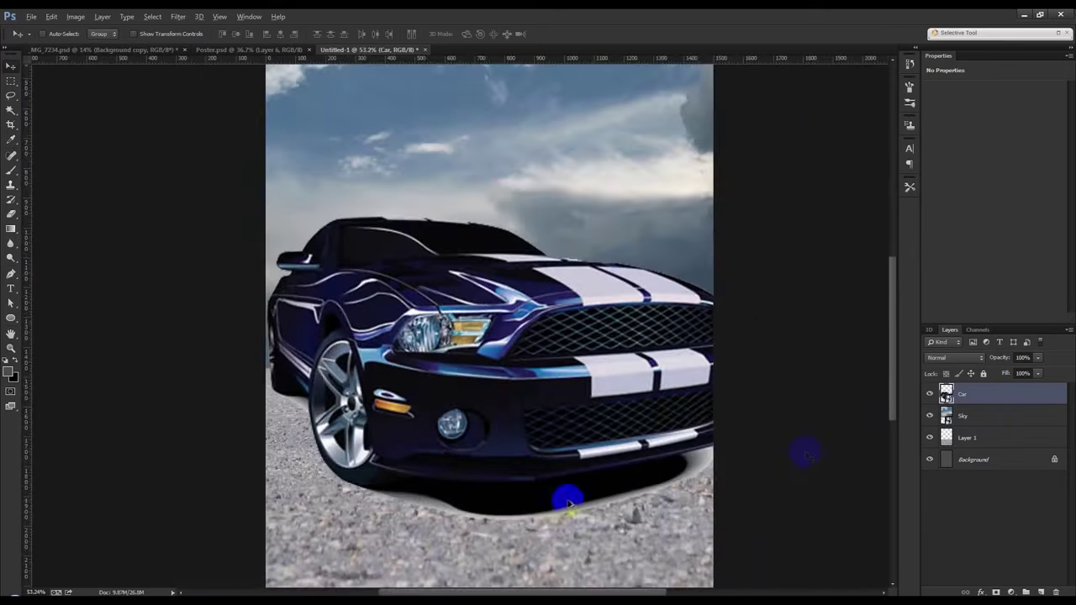
- Duplicate the Car layer as 'Car copy', undoing an accidental grouping first
{"action": "right_click", "coordinate": [966, 396]}
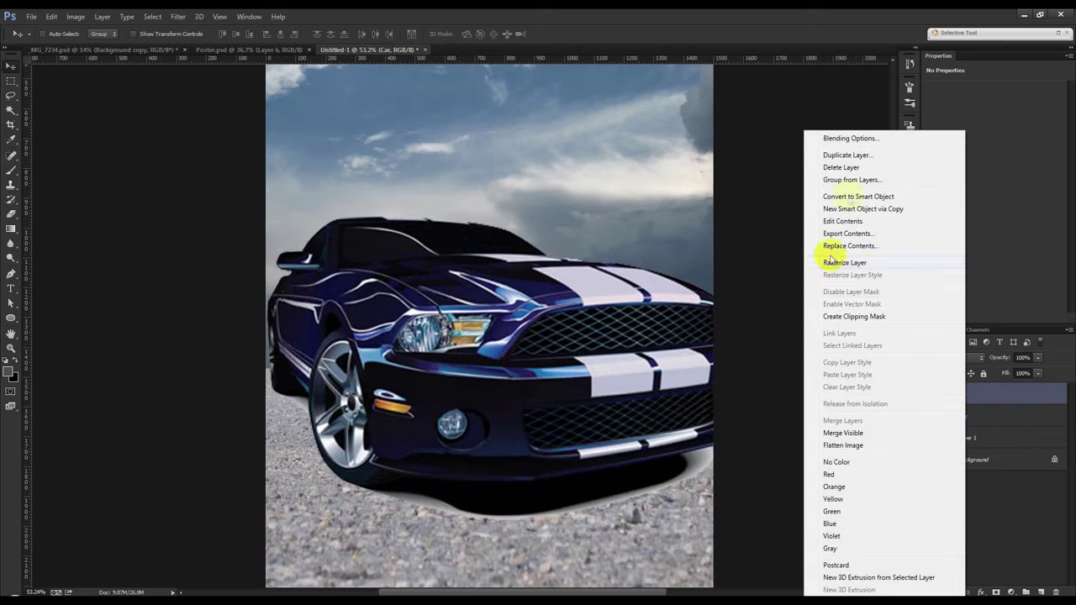
{"action": "left_click", "coordinate": [851, 180]}
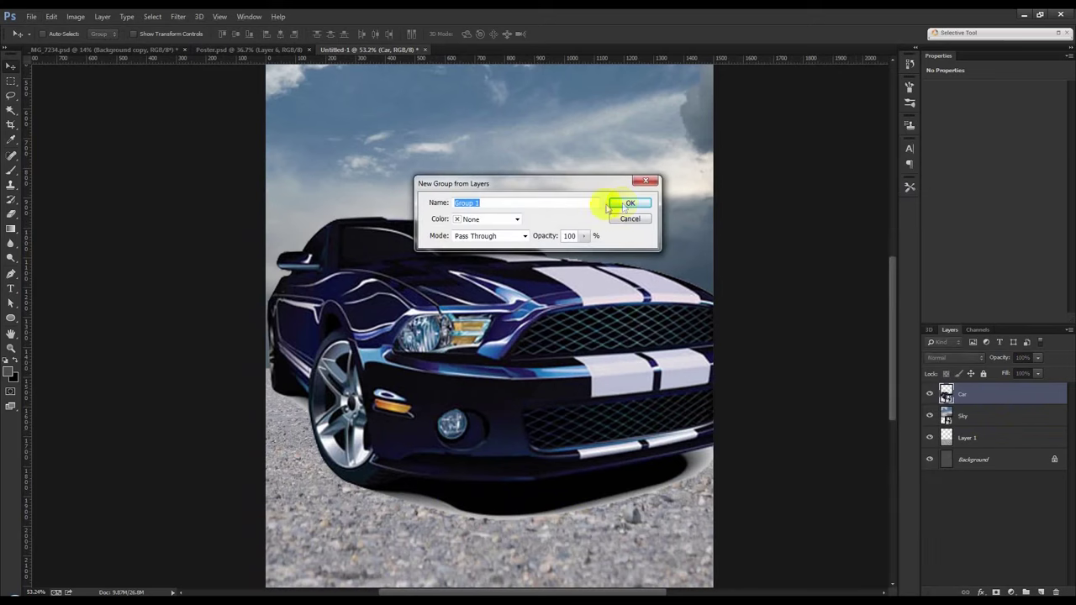
{"action": "left_click", "coordinate": [618, 202]}
{"action": "key", "text": "ctrl+z"}
{"action": "right_click", "coordinate": [983, 392]}
{"action": "left_click", "coordinate": [875, 155]}
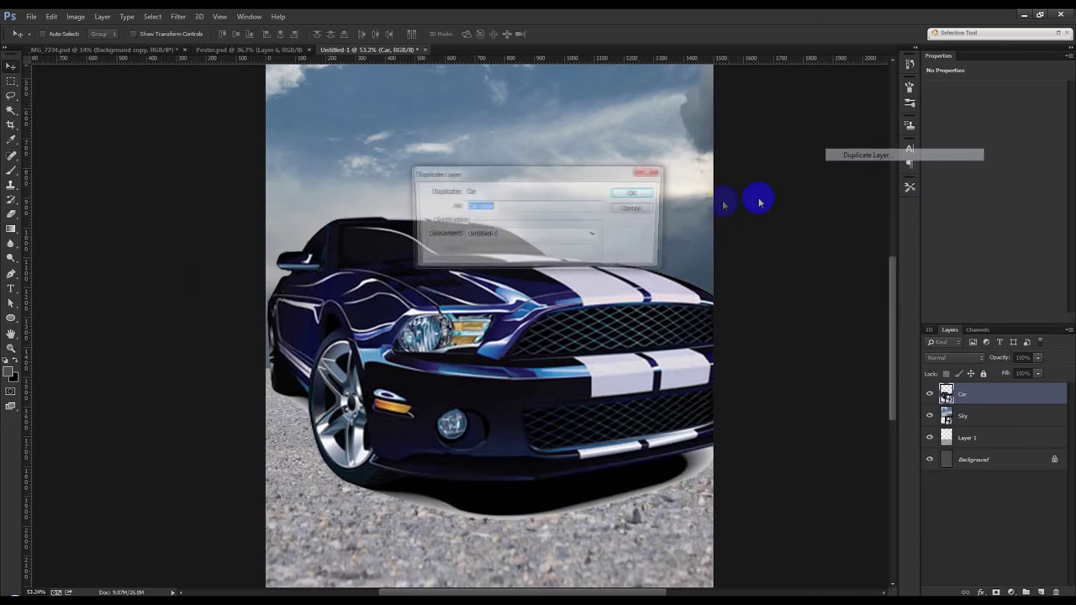
{"action": "left_click", "coordinate": [630, 193]}
- Set the original Car layer to Multiply blending, keeping Car copy visible and selected
{"action": "left_click", "coordinate": [930, 394]}
{"action": "left_click", "coordinate": [947, 416]}
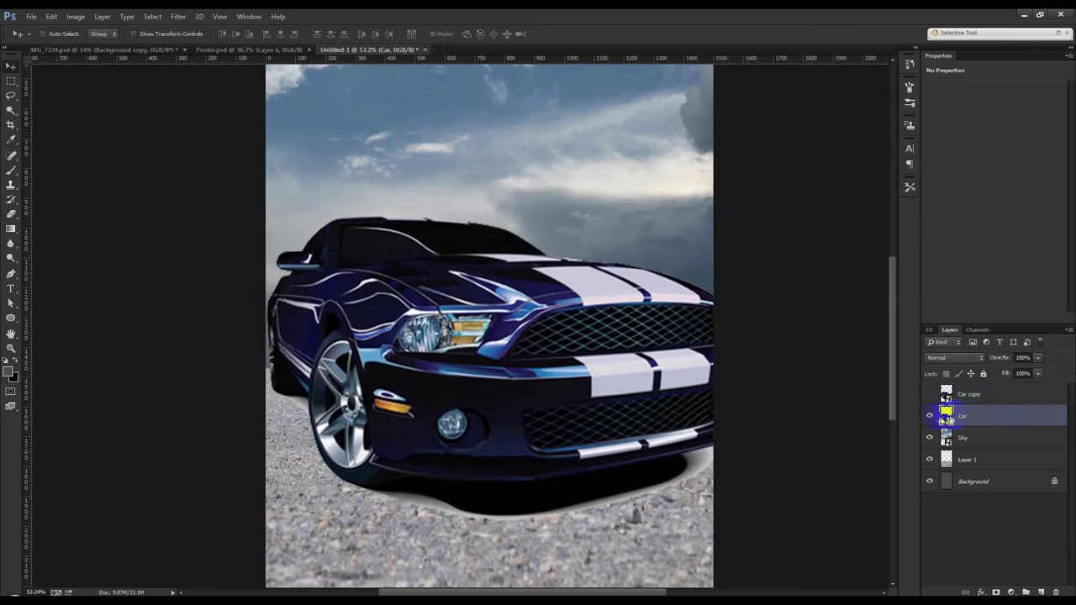
{"action": "left_click", "coordinate": [950, 361]}
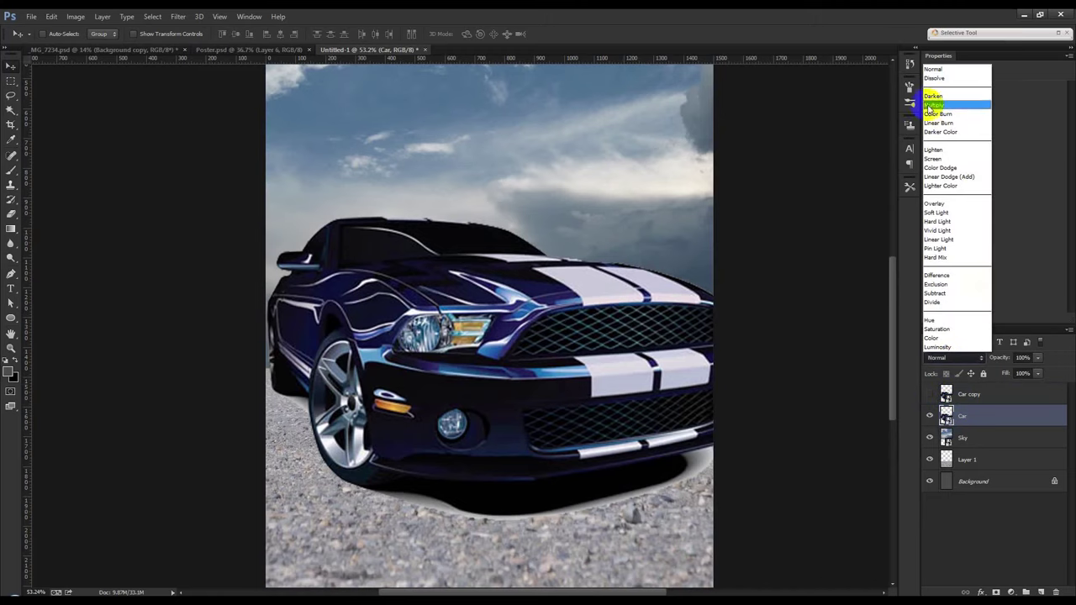
{"action": "left_click", "coordinate": [930, 110]}
{"action": "left_click", "coordinate": [636, 415]}
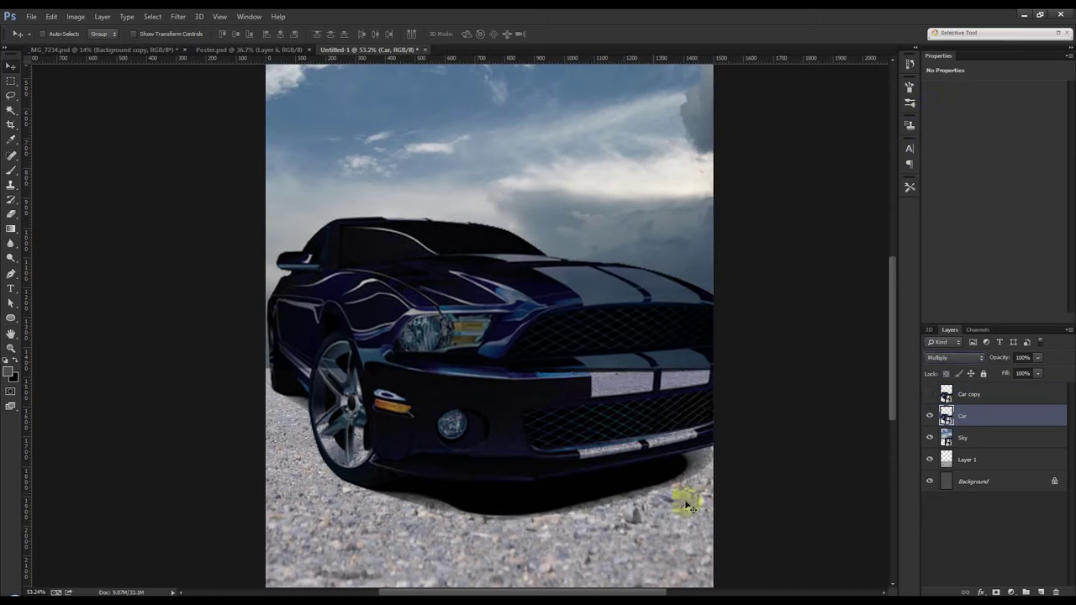
{"action": "left_click", "coordinate": [902, 431]}
{"action": "left_click", "coordinate": [930, 396]}
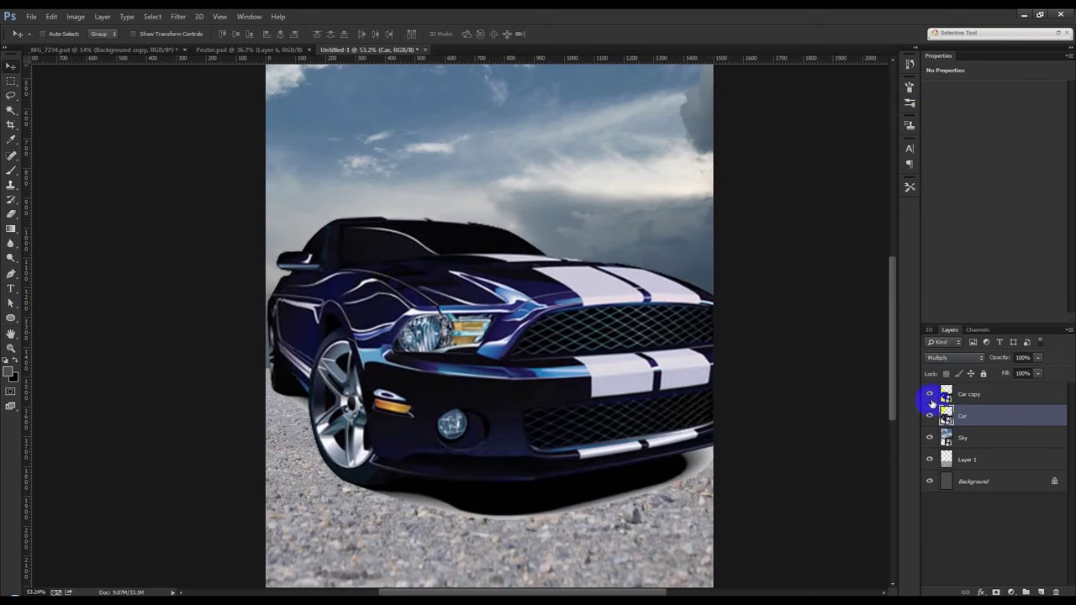
{"action": "left_click", "coordinate": [988, 395]}
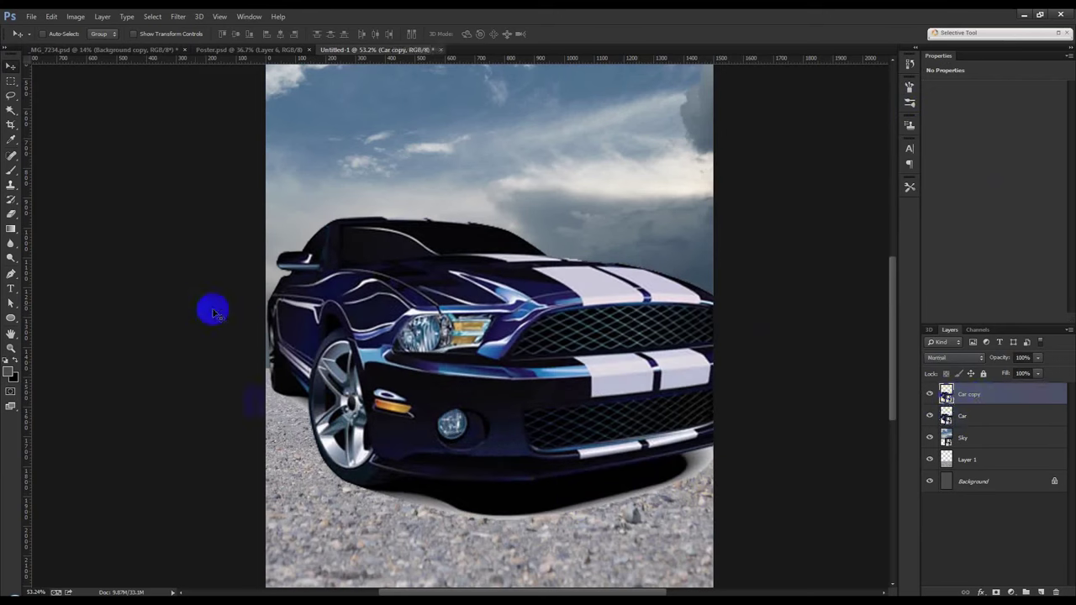
- Mask the Car copy layer and brush out the light halo along the car's shadow
{"action": "left_click", "coordinate": [996, 592]}
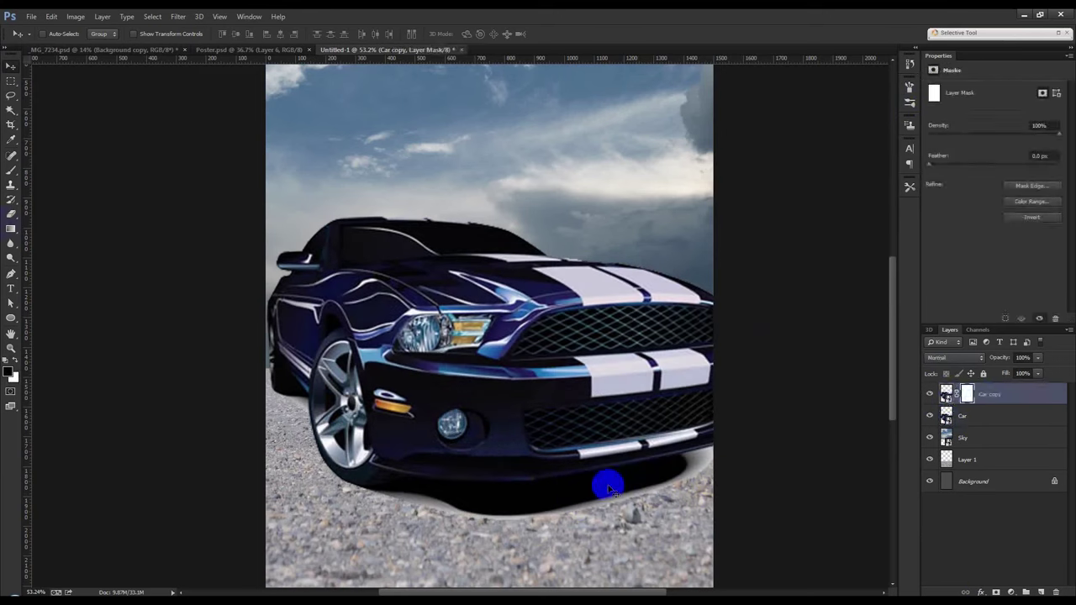
{"action": "left_click", "coordinate": [11, 170]}
{"action": "left_click", "coordinate": [58, 169]}
{"action": "key", "text": "bracketleft"}
{"action": "key", "text": "bracketleft"}
{"action": "key", "text": "bracketleft"}
{"action": "key", "text": "bracketleft"}
{"action": "key", "text": "bracketleft"}
{"action": "key", "text": "bracketleft"}
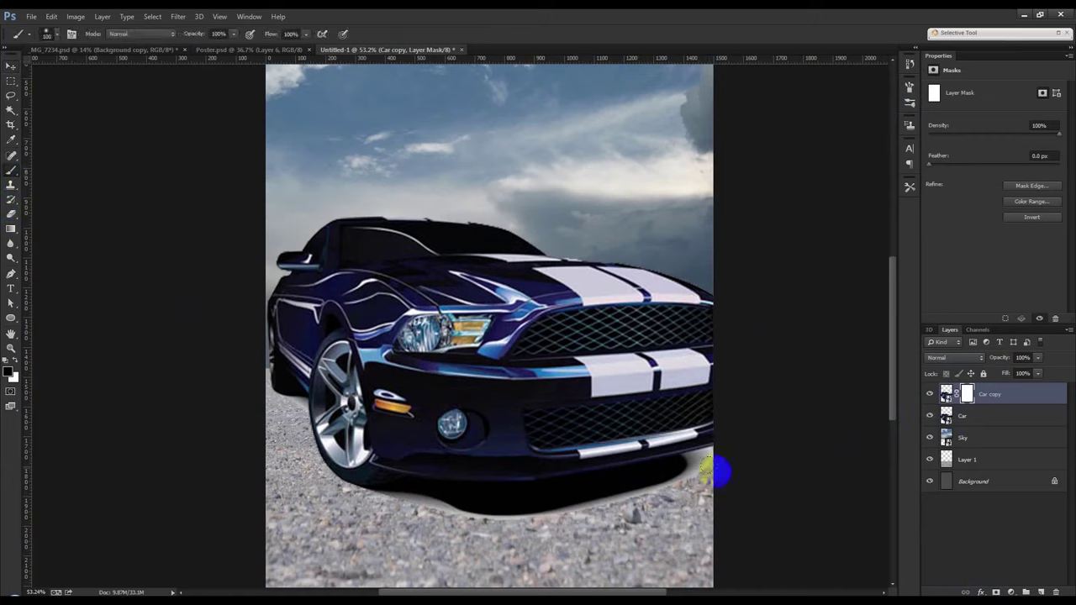
{"action": "left_click_drag", "start_coordinate": [723, 478], "coordinate": [404, 524]}
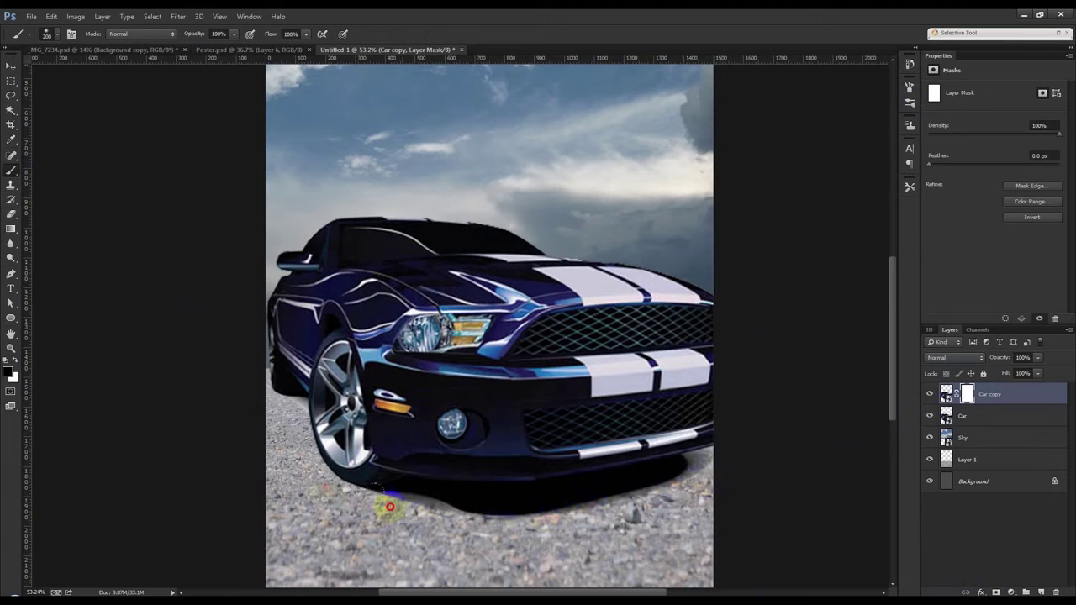
{"action": "mouse_move", "coordinate": [264, 401]}
{"action": "left_mouse_down"}
{"action": "mouse_move", "coordinate": [358, 485]}
{"action": "mouse_move", "coordinate": [798, 443]}
{"action": "left_mouse_up"}
- Mask the Car layer and paint to fade the dark shadow under the car
{"action": "left_click", "coordinate": [964, 421]}
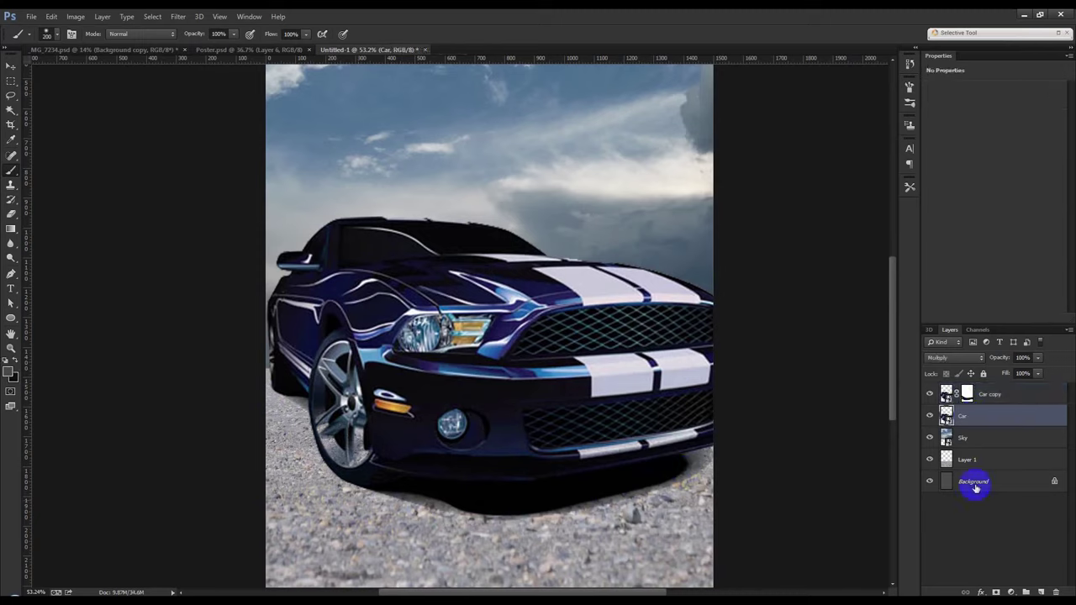
{"action": "left_click", "coordinate": [995, 591]}
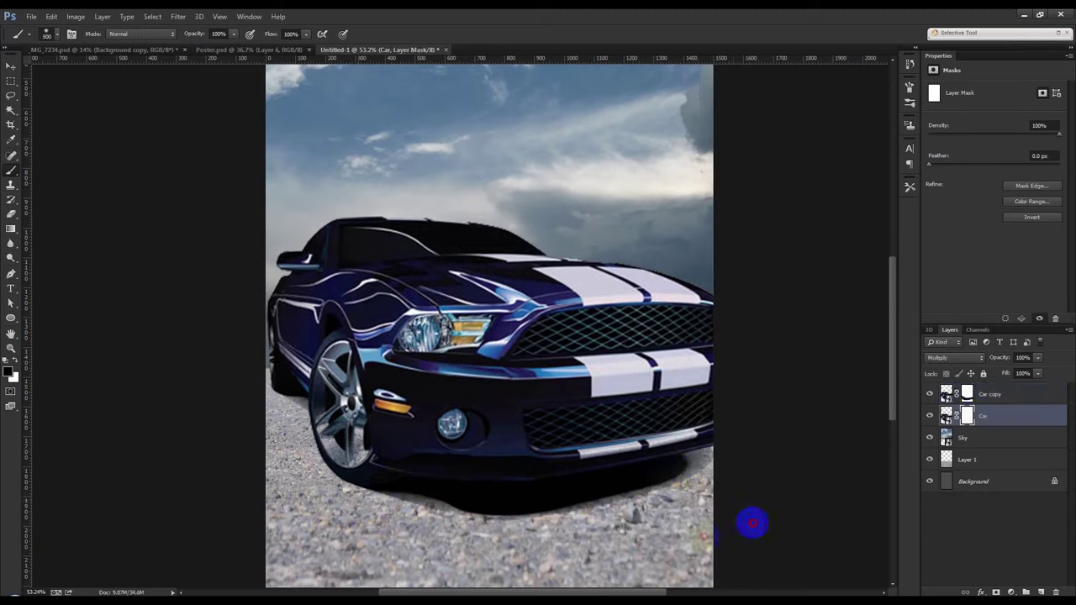
{"action": "left_click_drag", "start_coordinate": [739, 531], "coordinate": [266, 561]}
{"action": "left_click_drag", "start_coordinate": [843, 566], "coordinate": [261, 509]}
{"action": "left_click_drag", "start_coordinate": [369, 553], "coordinate": [440, 574]}
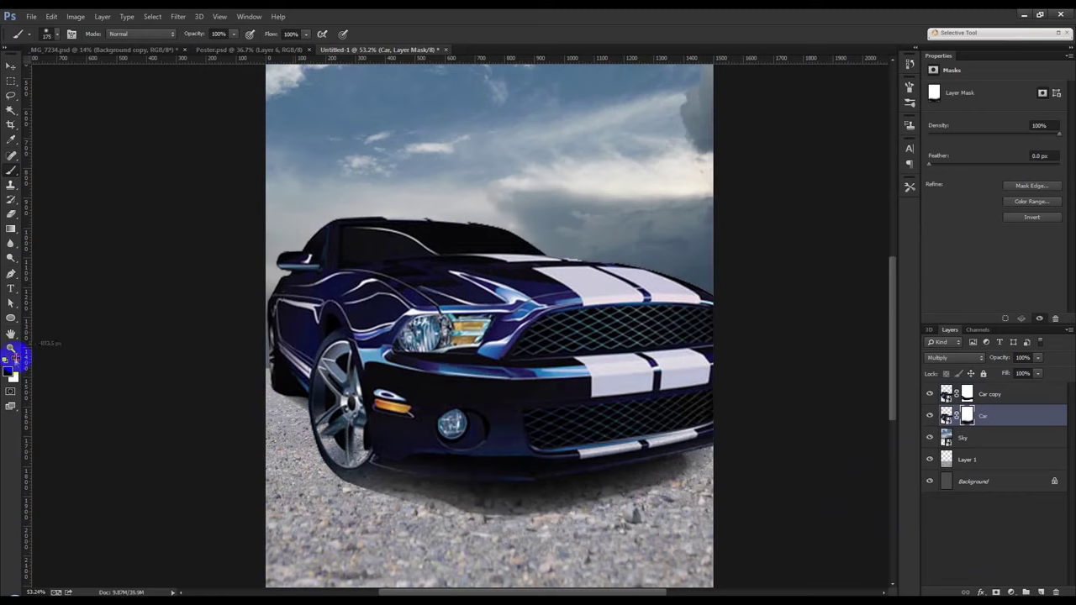
- With a 200 px brush, restore the front wheel's lower edge, then paint on the Car copy mask
{"action": "key", "text": "bracketright"}
{"action": "left_click", "coordinate": [370, 387]}
{"action": "left_click_drag", "start_coordinate": [323, 425], "coordinate": [336, 444]}
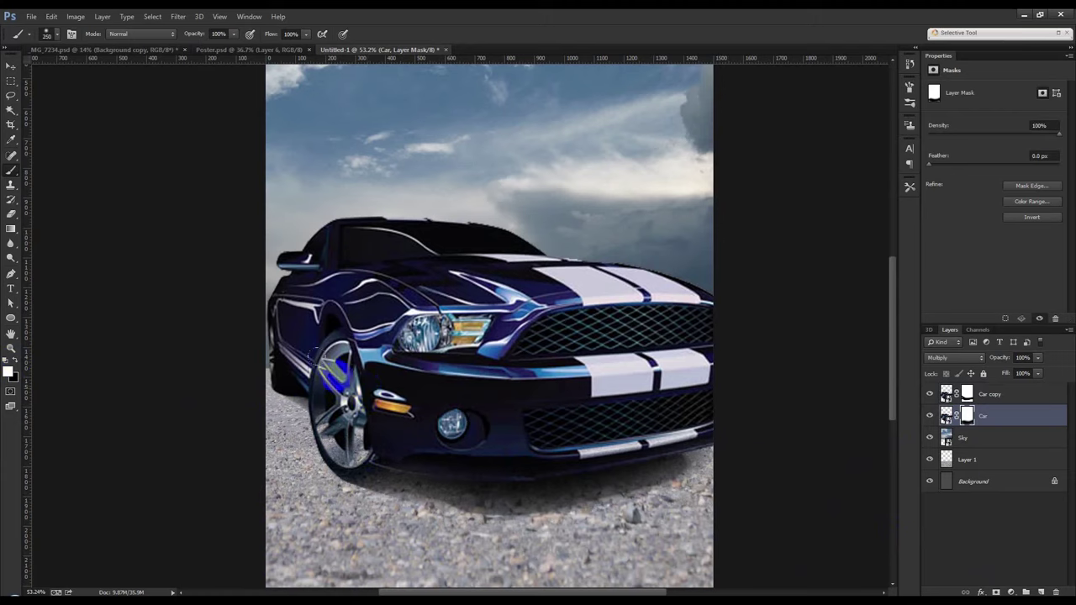
{"action": "left_click", "coordinate": [370, 454]}
{"action": "left_click_drag", "start_coordinate": [370, 455], "coordinate": [340, 450]}
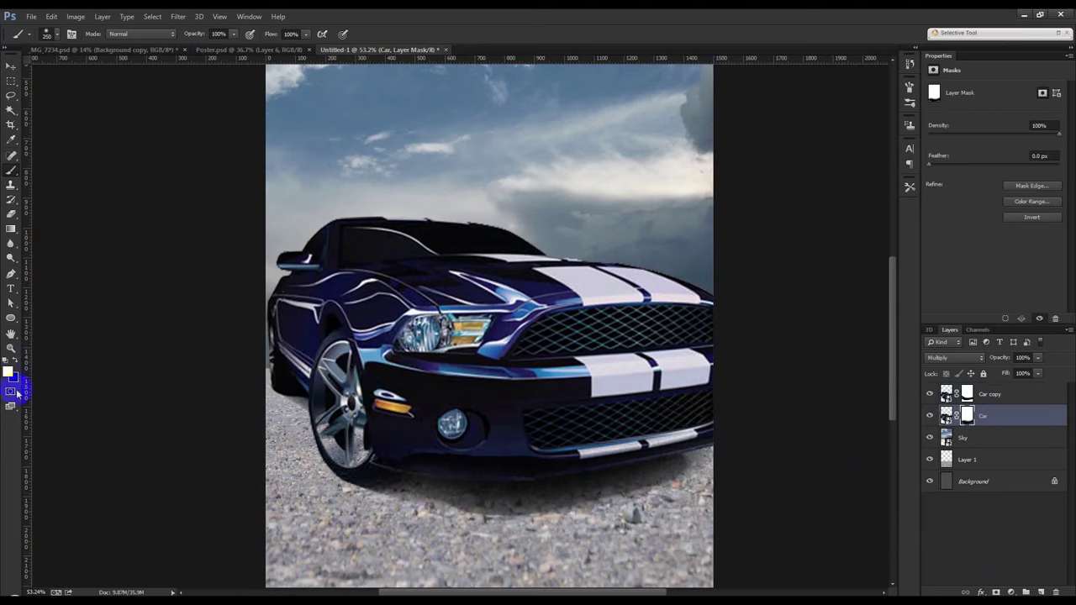
{"action": "left_click", "coordinate": [966, 396]}
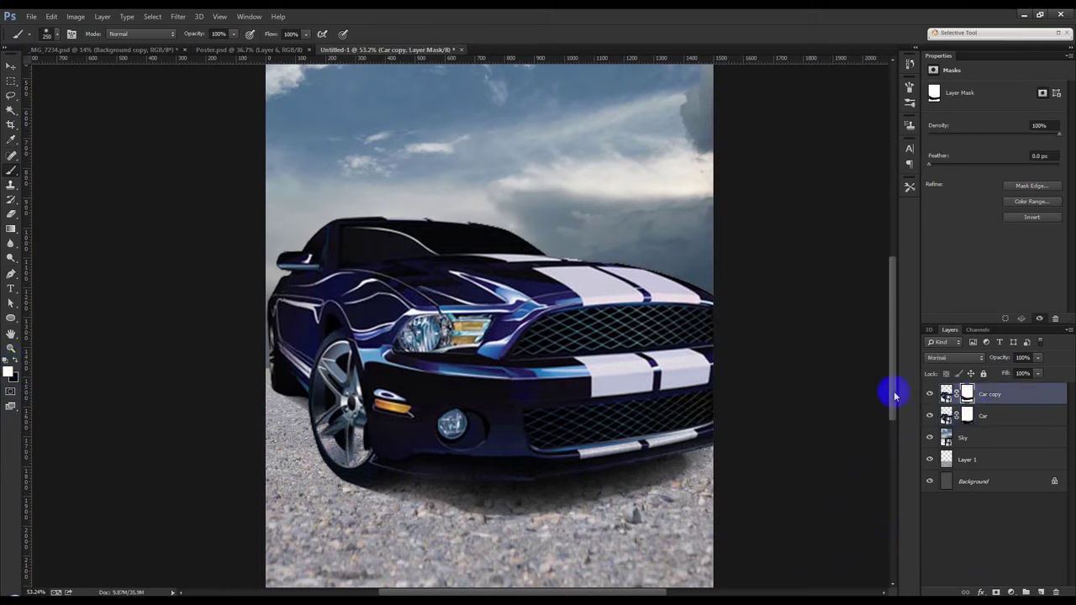
{"action": "mouse_move", "coordinate": [348, 432]}
{"action": "left_mouse_down"}
{"action": "mouse_move", "coordinate": [419, 452]}
{"action": "mouse_move", "coordinate": [709, 413]}
{"action": "left_mouse_up"}
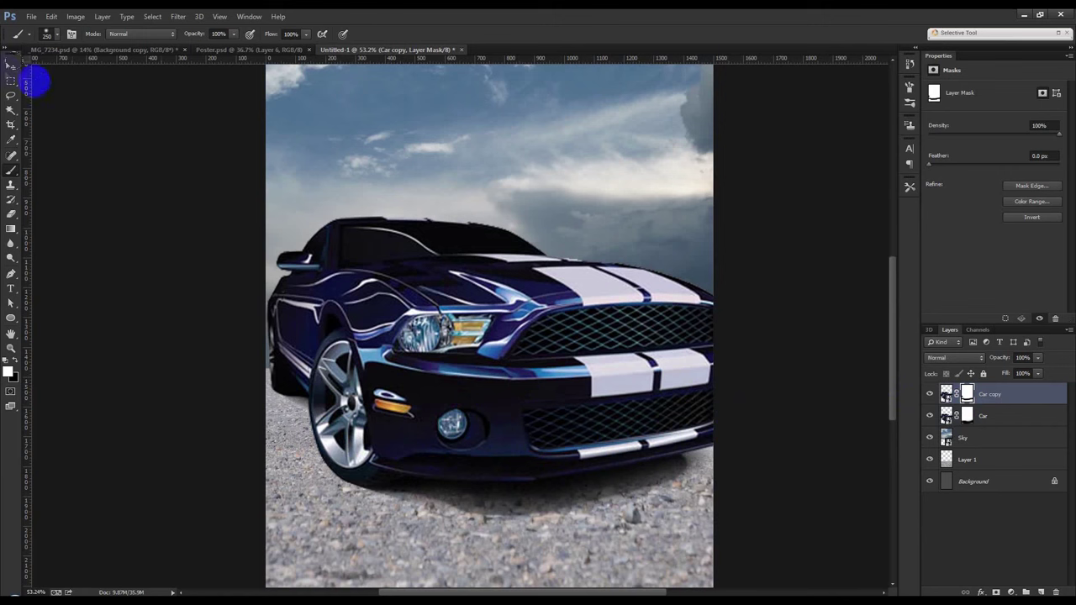
{"action": "left_click", "coordinate": [11, 66]}
- Switch to the _MG_7234 man cut-out photo and zoom in on his head
{"action": "left_click", "coordinate": [583, 300]}
{"action": "key", "text": "ctrl+0"}
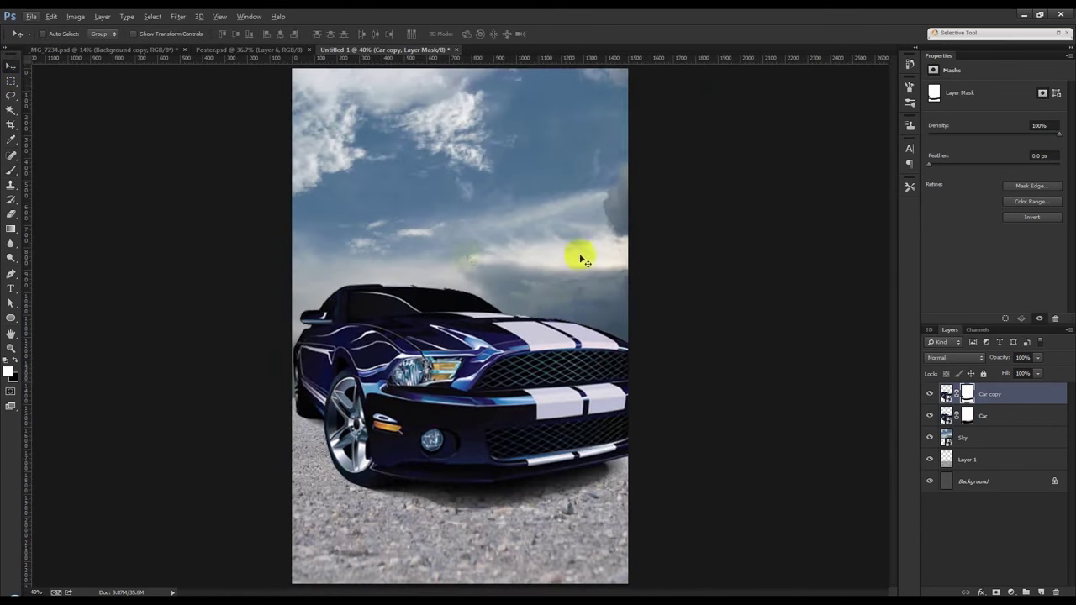
{"action": "left_click", "coordinate": [157, 49]}
{"action": "left_click", "coordinate": [235, 49]}
{"action": "left_click", "coordinate": [135, 50]}
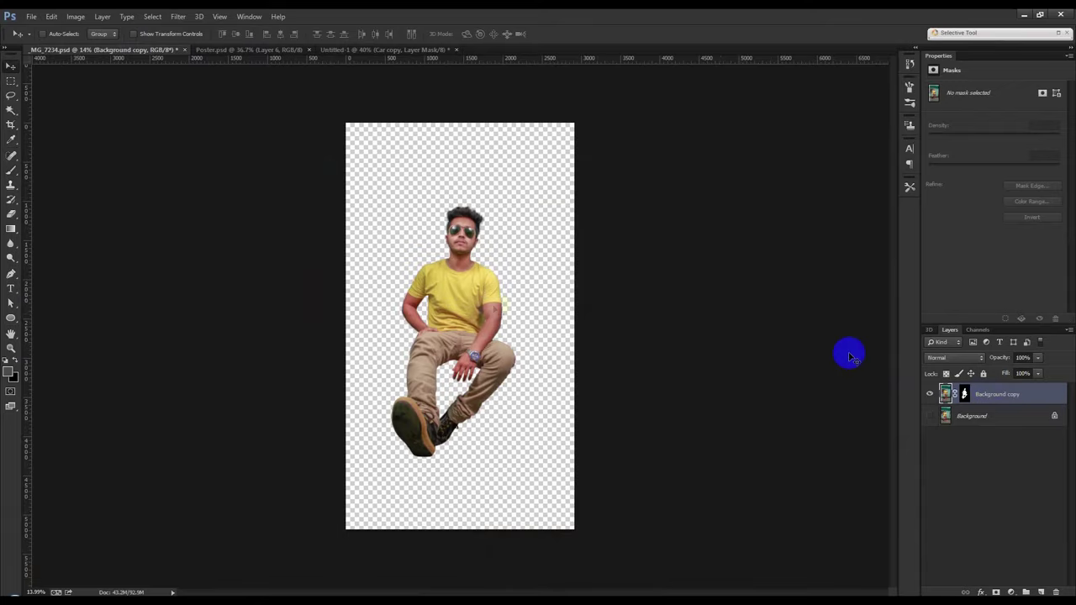
{"action": "mouse_move", "coordinate": [487, 290]}
{"action": "left_mouse_down"}
{"action": "mouse_move", "coordinate": [530, 234]}
{"action": "mouse_move", "coordinate": [558, 221]}
{"action": "left_mouse_up"}
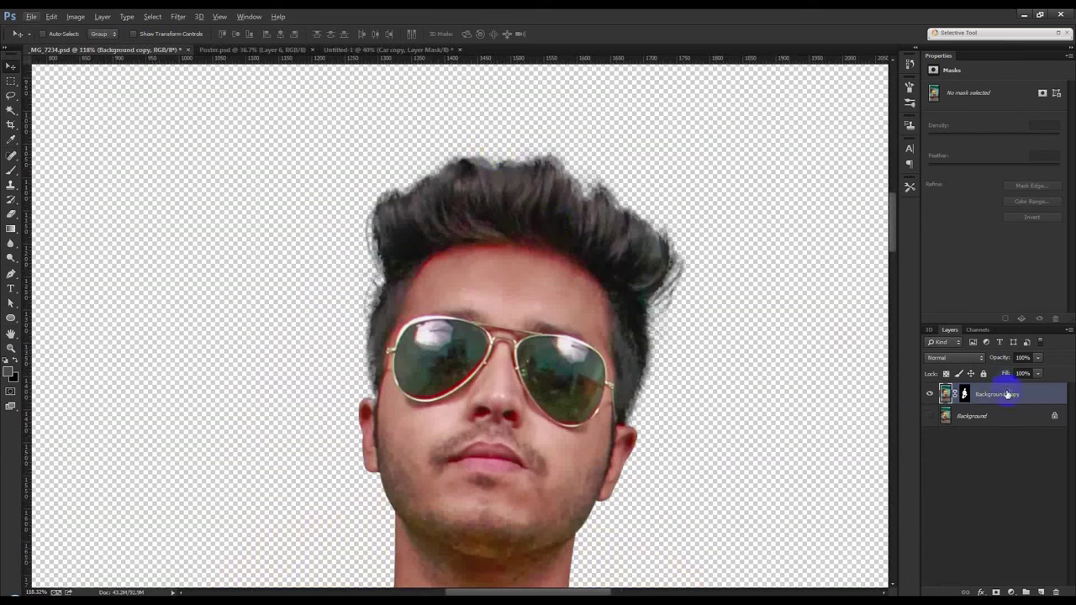
- Convert the masked layer to a Smart Object, then rasterize it into one plain layer
{"action": "right_click", "coordinate": [964, 394]}
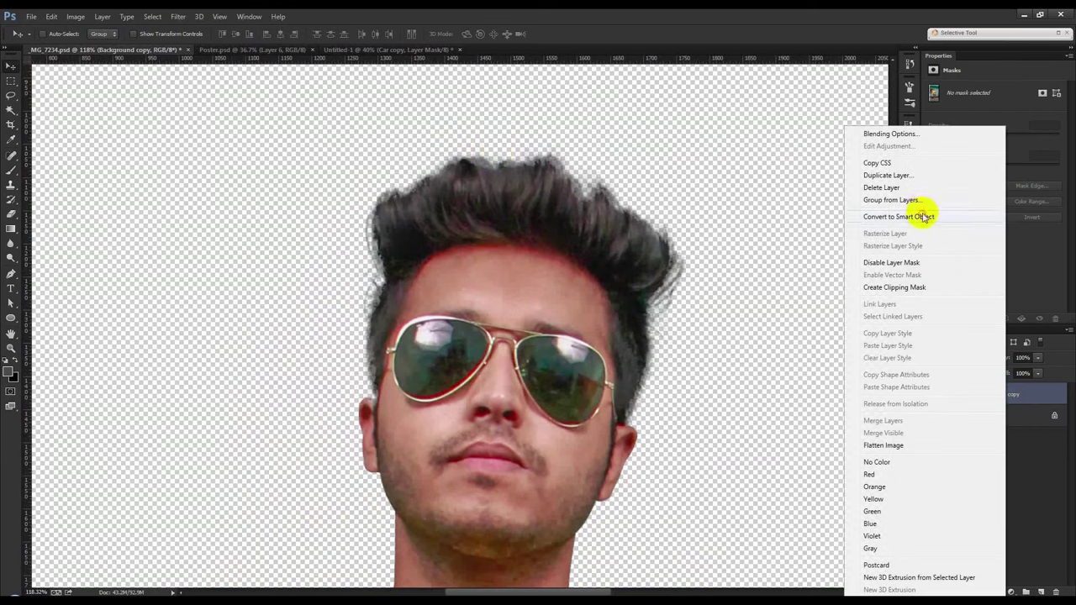
{"action": "left_click", "coordinate": [919, 218]}
{"action": "right_click", "coordinate": [966, 395]}
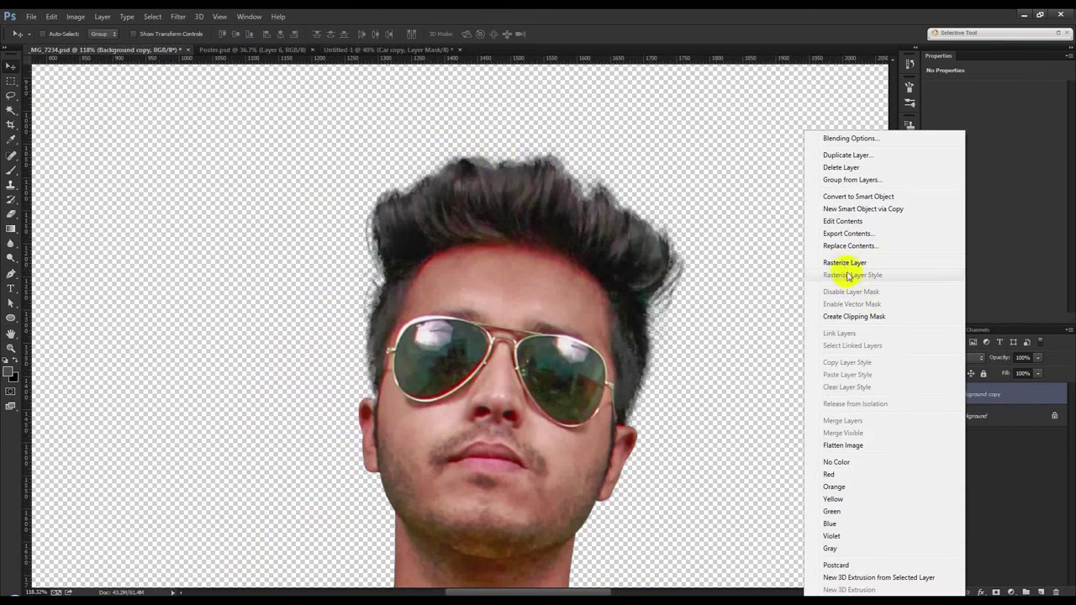
{"action": "left_click", "coordinate": [812, 265]}
{"action": "scroll", "coordinate": [395, 315], "scroll_direction": "up", "scroll_amount": 1}
{"action": "left_click", "coordinate": [10, 257]}
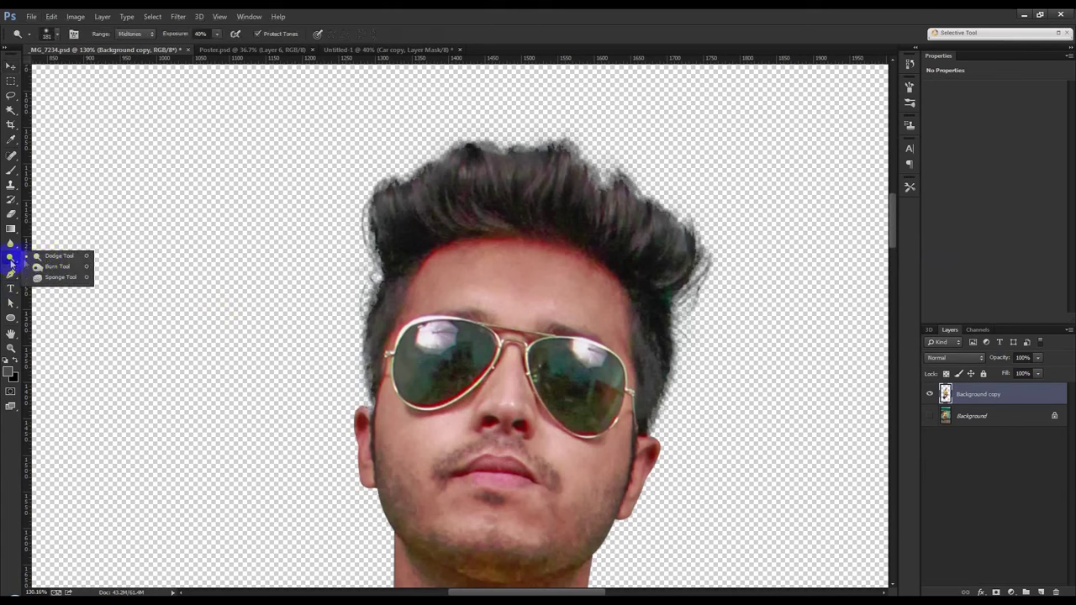
- Switch to the Smudge tool with a 46 px brush
{"action": "left_click", "coordinate": [10, 243]}
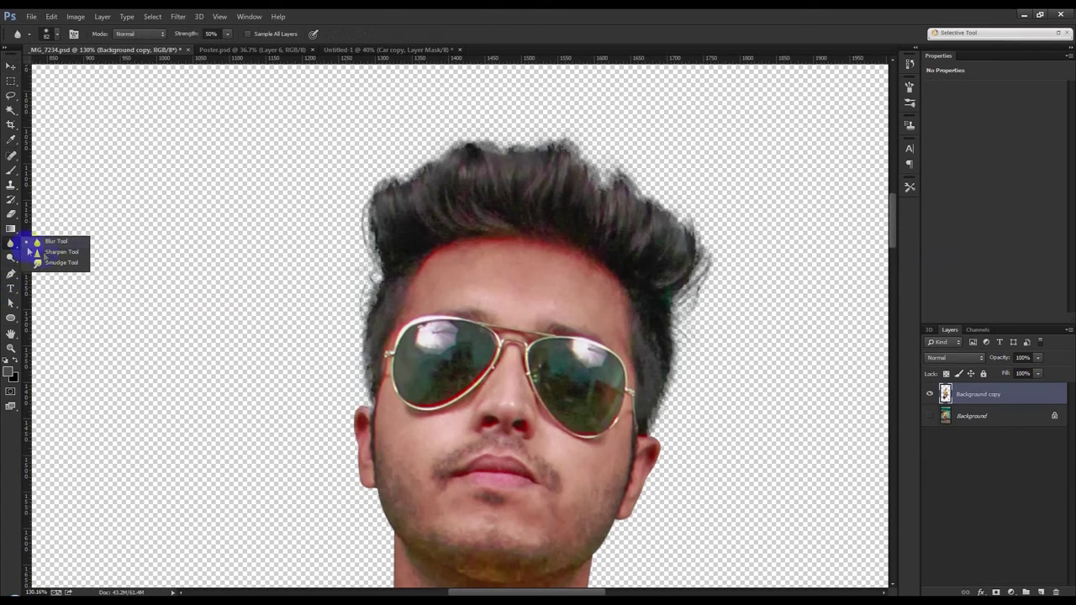
{"action": "left_click", "coordinate": [55, 262]}
{"action": "right_click", "coordinate": [375, 258]}
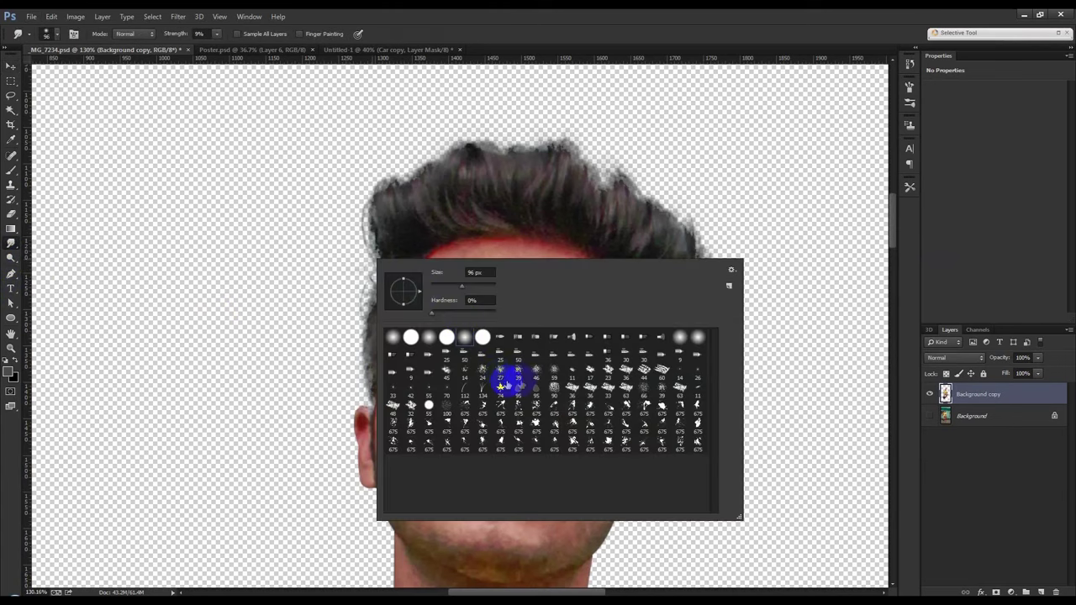
{"action": "left_click", "coordinate": [537, 374]}
{"action": "left_click", "coordinate": [390, 248]}
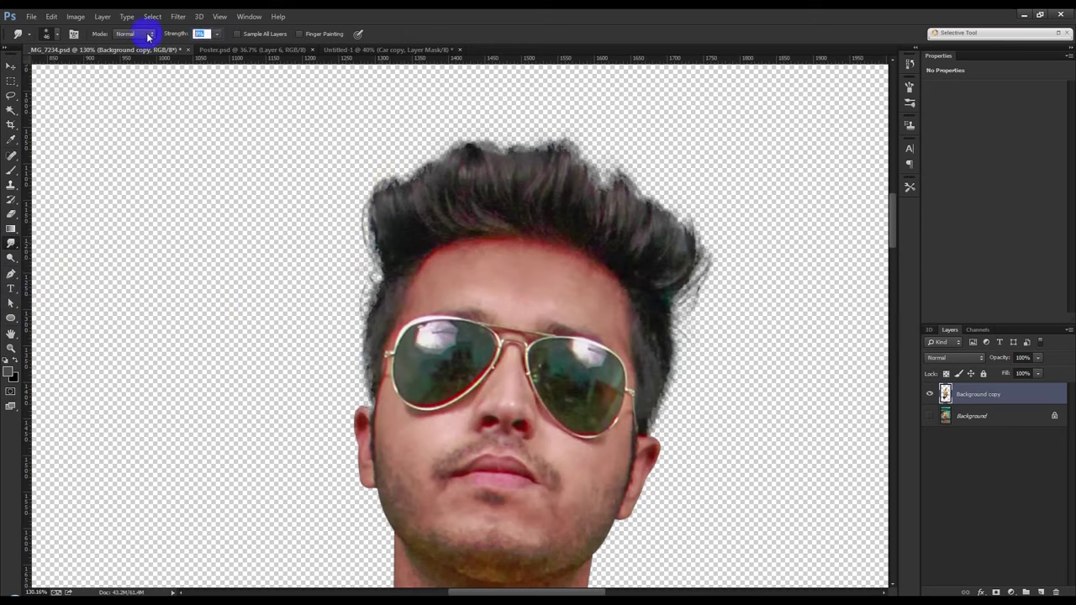
- Smudge the upper-left hair and hair top upward into first peaks
{"action": "left_click_drag", "start_coordinate": [403, 252], "coordinate": [373, 145]}
{"action": "mouse_move", "coordinate": [412, 233]}
{"action": "left_mouse_down"}
{"action": "mouse_move", "coordinate": [407, 135]}
{"action": "mouse_move", "coordinate": [392, 126]}
{"action": "mouse_move", "coordinate": [401, 133]}
{"action": "left_mouse_up"}
{"action": "mouse_move", "coordinate": [427, 211]}
{"action": "left_mouse_down"}
{"action": "mouse_move", "coordinate": [424, 135]}
{"action": "mouse_move", "coordinate": [446, 139]}
{"action": "left_mouse_up"}
{"action": "mouse_move", "coordinate": [463, 178]}
{"action": "left_mouse_down"}
{"action": "mouse_move", "coordinate": [458, 118]}
{"action": "mouse_move", "coordinate": [471, 118]}
{"action": "left_mouse_up"}
{"action": "left_click_drag", "start_coordinate": [496, 186], "coordinate": [481, 117]}
- Raise smudge Strength to 70% and push the upper-left and top tufts higher
{"action": "left_click", "coordinate": [209, 34]}
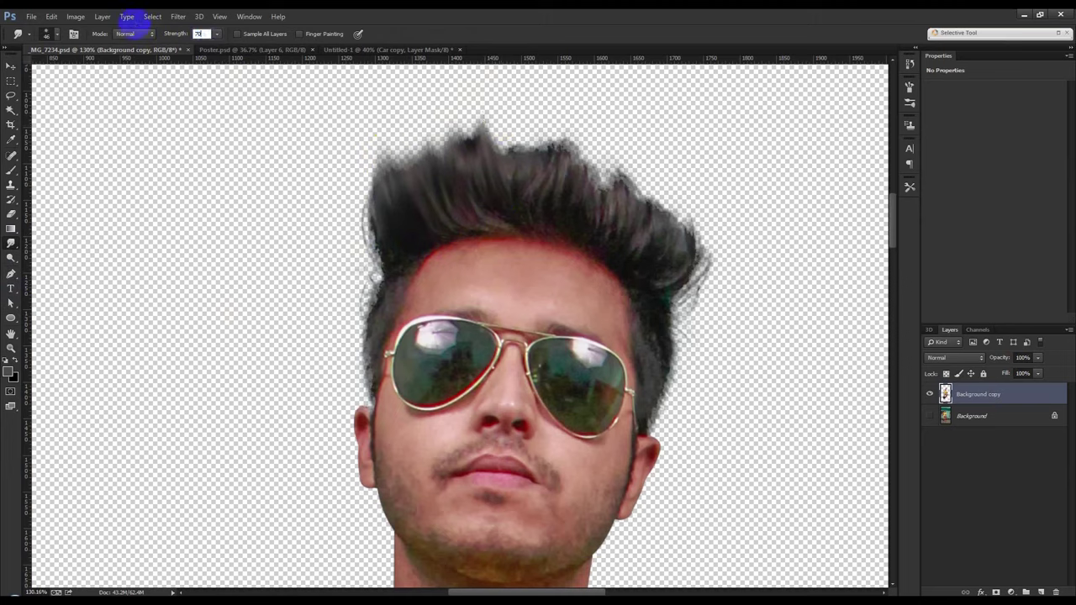
{"action": "mouse_move", "coordinate": [409, 232]}
{"action": "left_mouse_down"}
{"action": "mouse_move", "coordinate": [378, 156]}
{"action": "mouse_move", "coordinate": [391, 139]}
{"action": "left_mouse_up"}
{"action": "mouse_move", "coordinate": [432, 187]}
{"action": "left_mouse_down"}
{"action": "mouse_move", "coordinate": [416, 113]}
{"action": "mouse_move", "coordinate": [428, 122]}
{"action": "left_mouse_up"}
{"action": "mouse_move", "coordinate": [486, 200]}
{"action": "left_mouse_down"}
{"action": "mouse_move", "coordinate": [467, 105]}
{"action": "mouse_move", "coordinate": [502, 79]}
{"action": "mouse_move", "coordinate": [498, 93]}
{"action": "mouse_move", "coordinate": [524, 119]}
{"action": "left_mouse_up"}
{"action": "left_click_drag", "start_coordinate": [533, 199], "coordinate": [545, 96]}
- Lift the right-of-centre and far-right hair tufts upward
{"action": "mouse_move", "coordinate": [557, 187]}
{"action": "left_mouse_down"}
{"action": "mouse_move", "coordinate": [568, 93]}
{"action": "mouse_move", "coordinate": [594, 127]}
{"action": "left_mouse_up"}
{"action": "left_click_drag", "start_coordinate": [580, 194], "coordinate": [613, 135]}
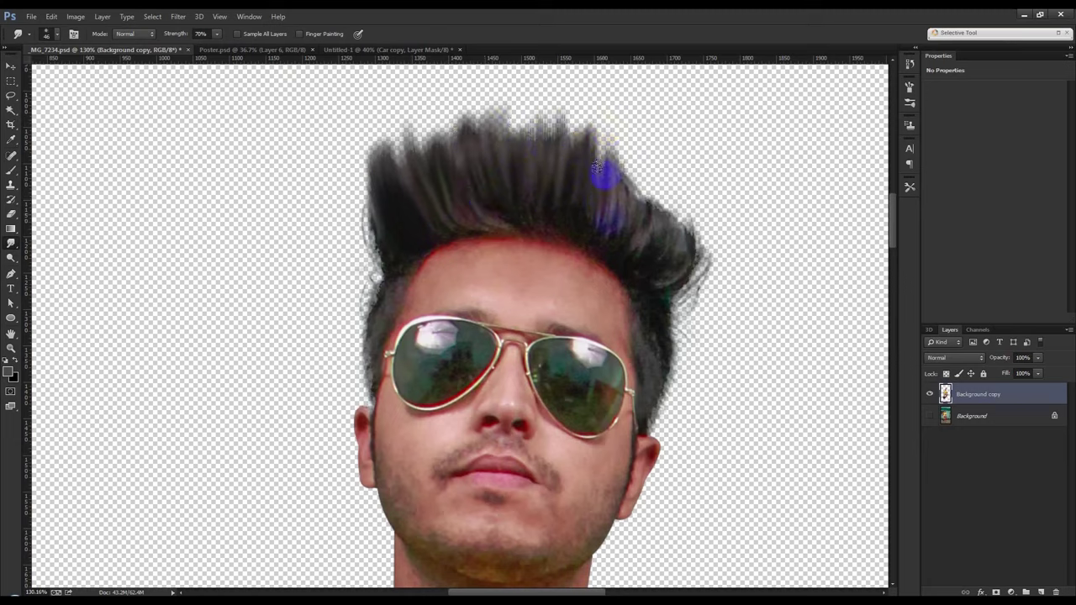
{"action": "left_click_drag", "start_coordinate": [605, 231], "coordinate": [649, 134]}
{"action": "left_click_drag", "start_coordinate": [644, 206], "coordinate": [666, 148]}
{"action": "mouse_move", "coordinate": [660, 227]}
{"action": "left_mouse_down"}
{"action": "mouse_move", "coordinate": [668, 164]}
{"action": "mouse_move", "coordinate": [684, 233]}
{"action": "mouse_move", "coordinate": [701, 170]}
{"action": "left_mouse_up"}
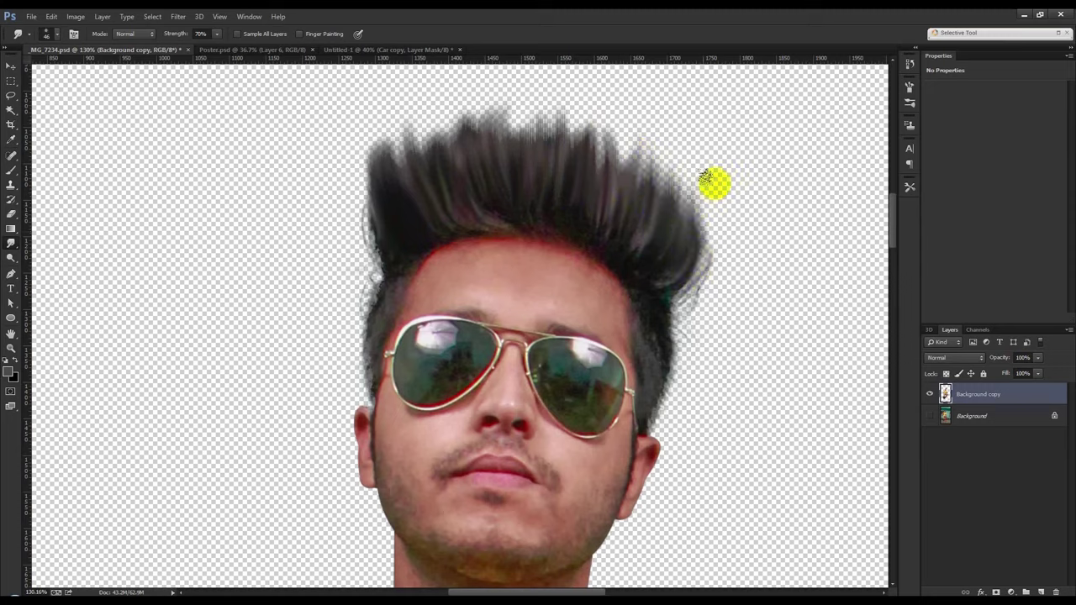
- Smudge the left hair side, right-side tuft and edges beside the sunglasses
{"action": "left_click_drag", "start_coordinate": [392, 260], "coordinate": [384, 175]}
{"action": "left_click_drag", "start_coordinate": [401, 260], "coordinate": [365, 166]}
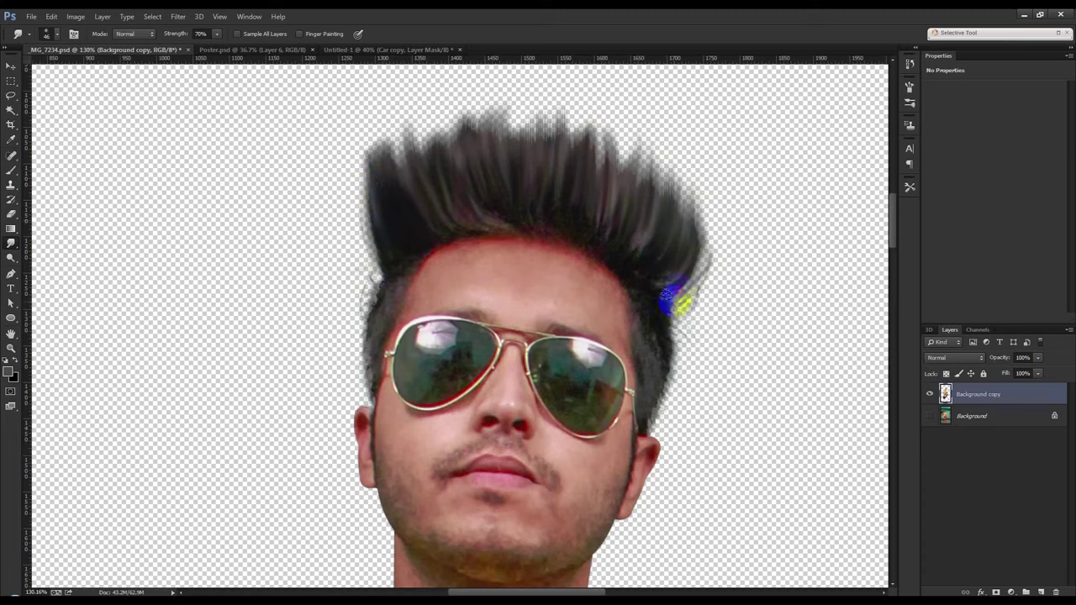
{"action": "left_click_drag", "start_coordinate": [676, 303], "coordinate": [685, 244]}
{"action": "left_click_drag", "start_coordinate": [695, 293], "coordinate": [690, 243]}
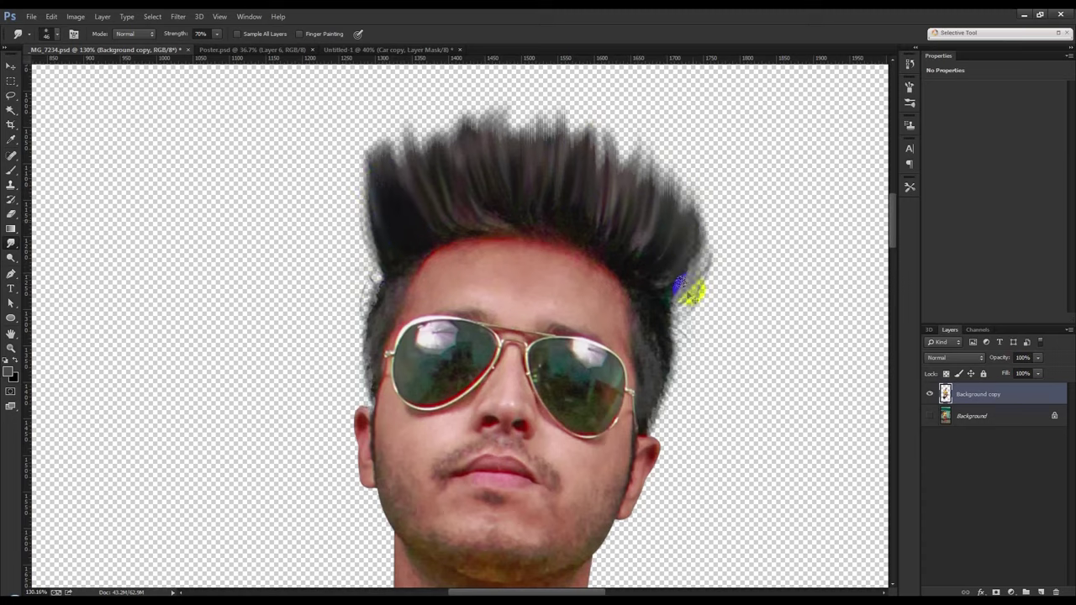
{"action": "left_click_drag", "start_coordinate": [687, 290], "coordinate": [704, 205]}
{"action": "left_click_drag", "start_coordinate": [679, 322], "coordinate": [666, 420]}
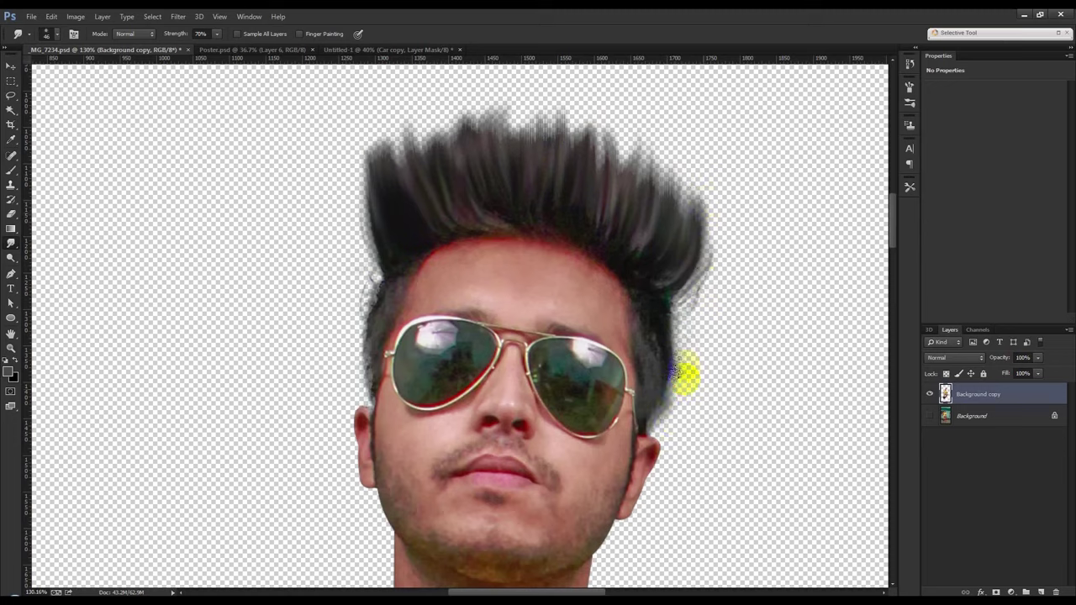
{"action": "left_click_drag", "start_coordinate": [692, 339], "coordinate": [672, 408]}
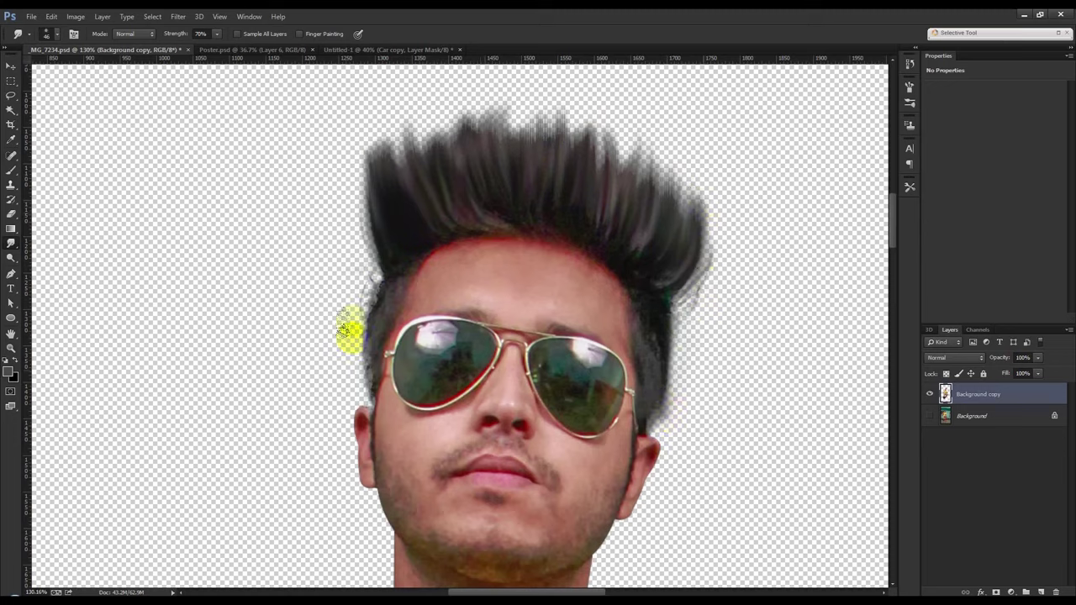
{"action": "left_click_drag", "start_coordinate": [365, 293], "coordinate": [365, 376]}
- Switch to the Move tool and launch Filter > Topaz Labs > Topaz Clean 3
{"action": "scroll", "coordinate": [506, 318], "scroll_direction": "down", "scroll_amount": 2}
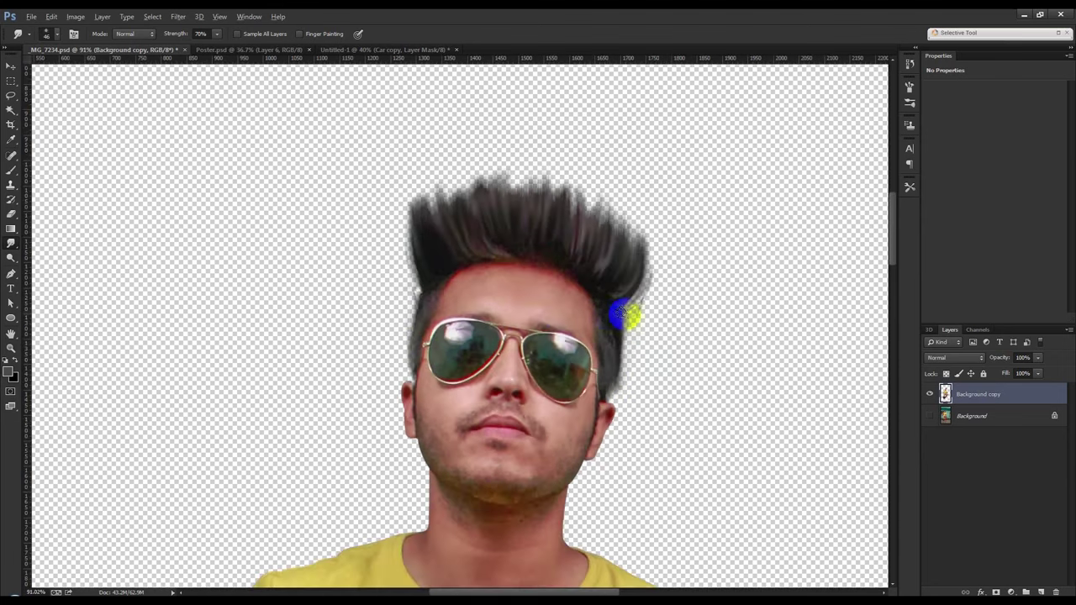
{"action": "scroll", "coordinate": [654, 278], "scroll_direction": "down", "scroll_amount": 2}
{"action": "scroll", "coordinate": [652, 295], "scroll_direction": "down", "scroll_amount": 3}
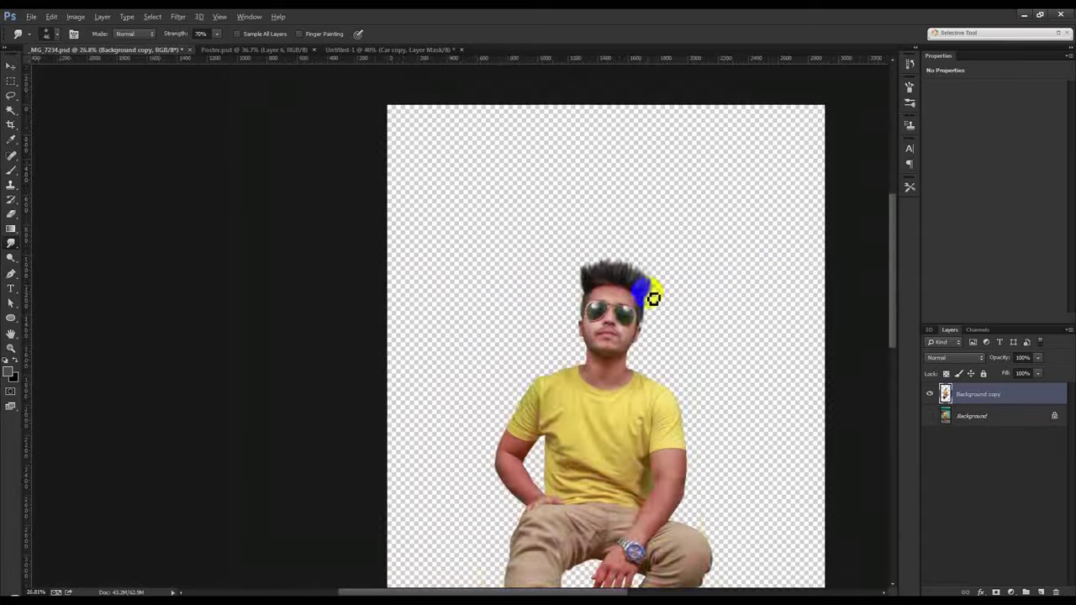
{"action": "scroll", "coordinate": [648, 294], "scroll_direction": "down", "scroll_amount": 2}
{"action": "scroll", "coordinate": [648, 293], "scroll_direction": "up", "scroll_amount": 1}
{"action": "left_click", "coordinate": [12, 64]}
{"action": "scroll", "coordinate": [631, 341], "scroll_direction": "down", "scroll_amount": 1}
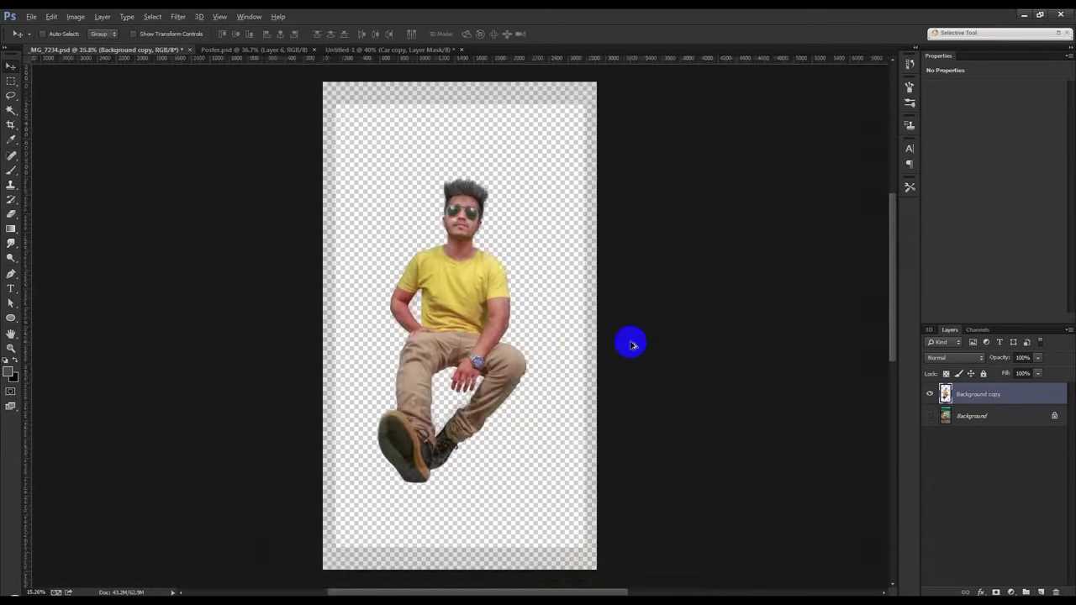
{"action": "left_click", "coordinate": [180, 18]}
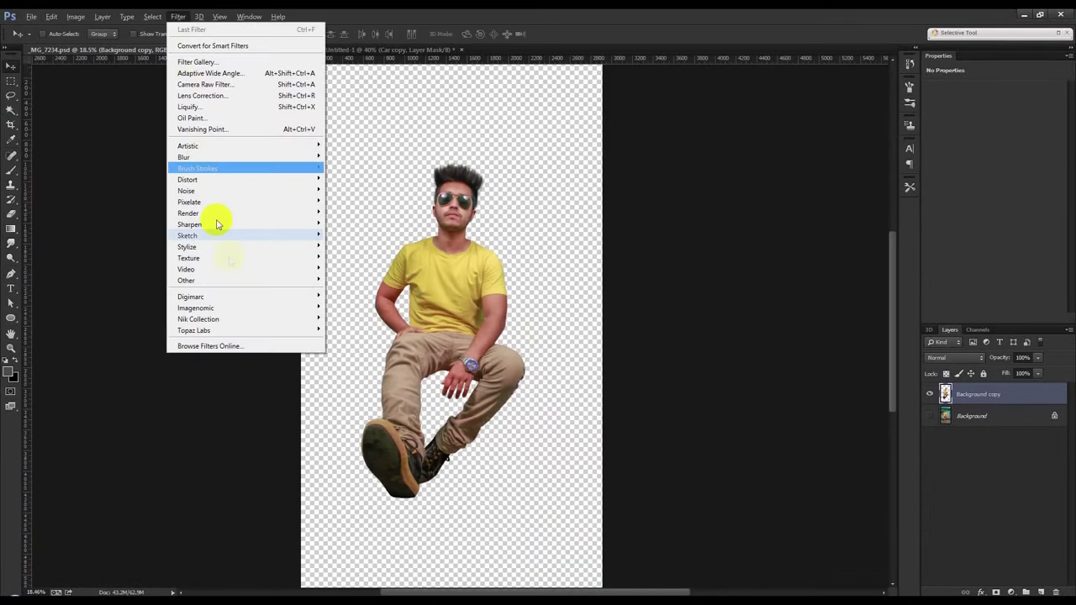
{"action": "mouse_move", "coordinate": [194, 330]}
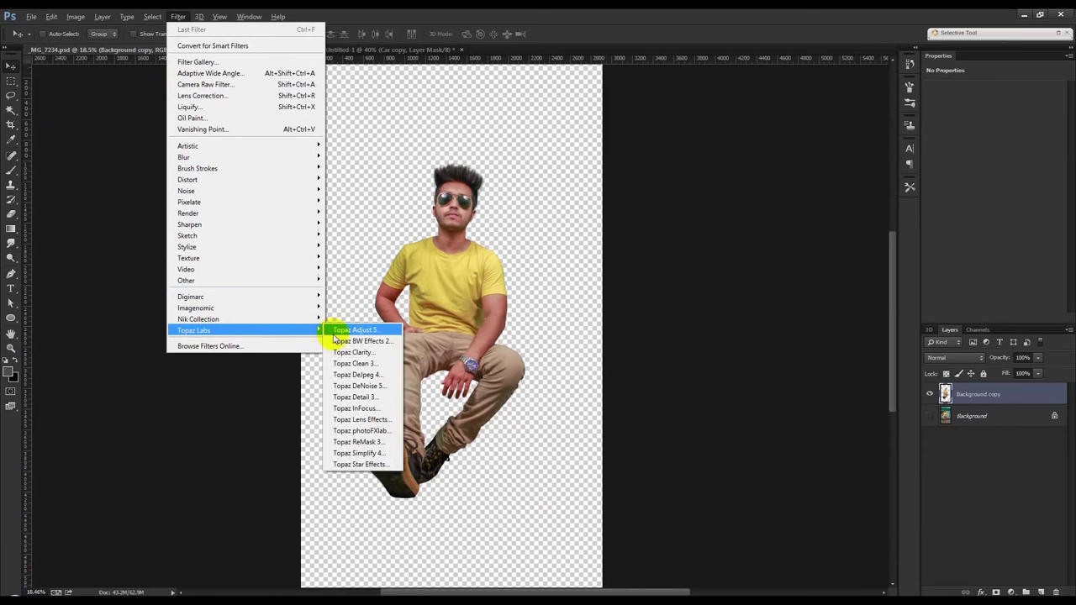
{"action": "left_click", "coordinate": [357, 363]}
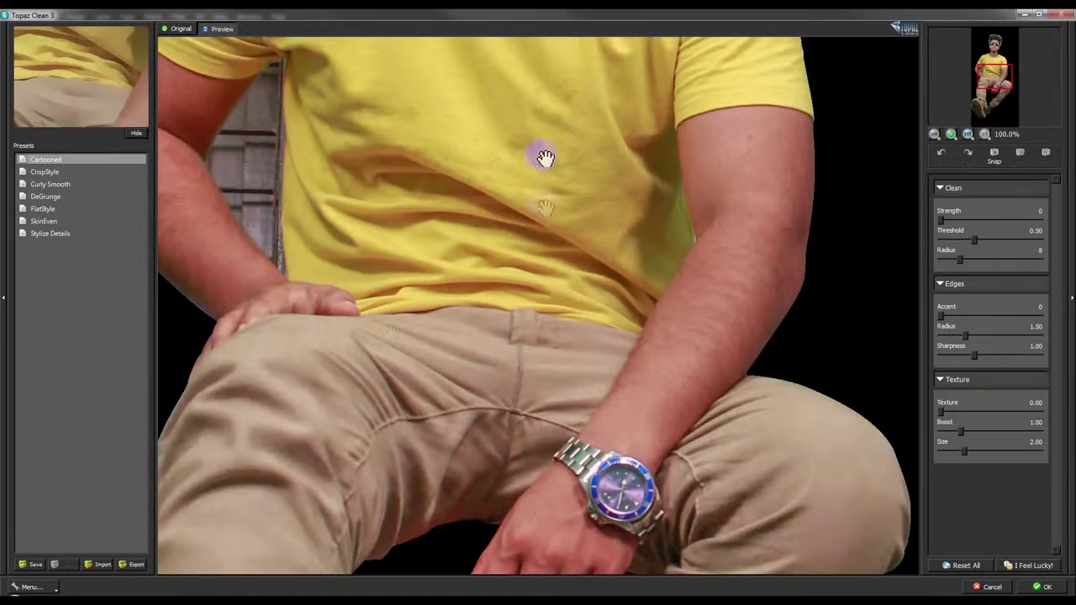
- Pan the Topaz preview to the hair and try the Curly Smooth preset
{"action": "left_click_drag", "start_coordinate": [547, 153], "coordinate": [557, 377]}
{"action": "left_click_drag", "start_coordinate": [588, 227], "coordinate": [602, 356]}
{"action": "left_click_drag", "start_coordinate": [559, 84], "coordinate": [559, 229]}
{"action": "left_click_drag", "start_coordinate": [564, 184], "coordinate": [550, 293]}
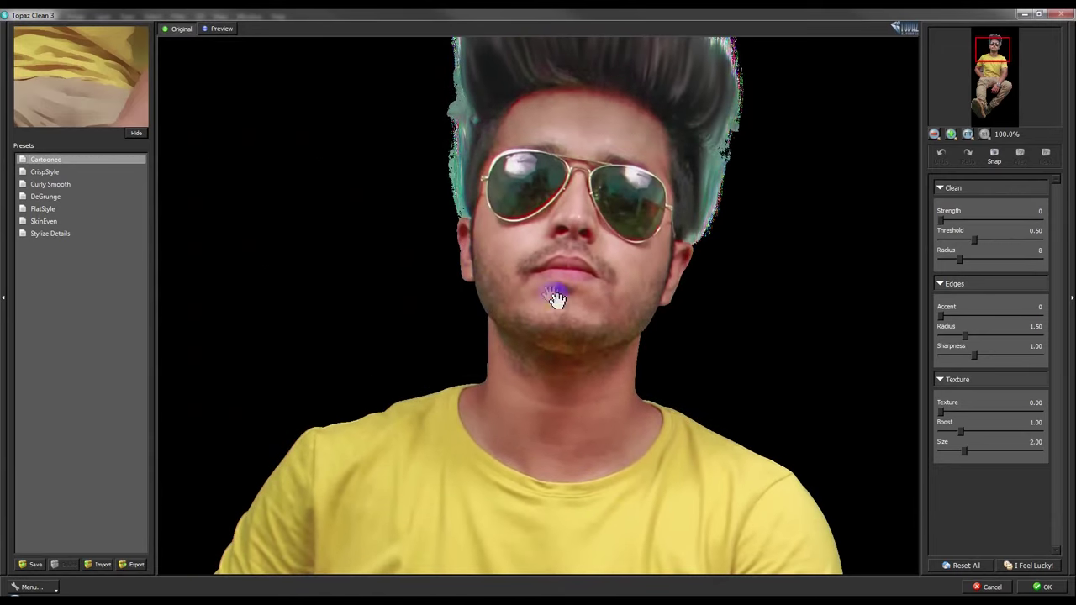
{"action": "left_click", "coordinate": [42, 209]}
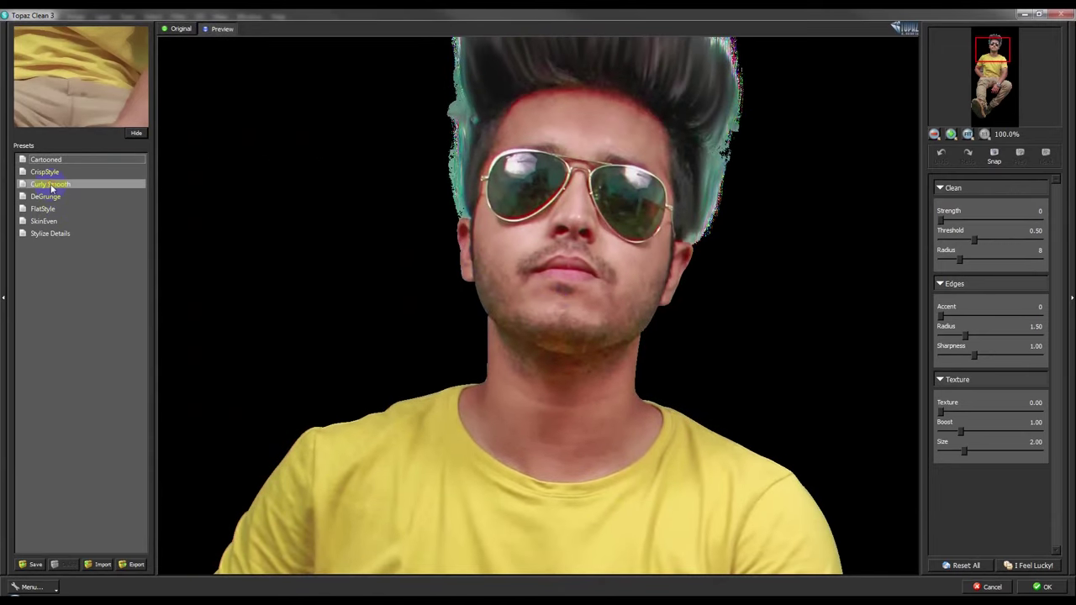
{"action": "left_click", "coordinate": [50, 186]}
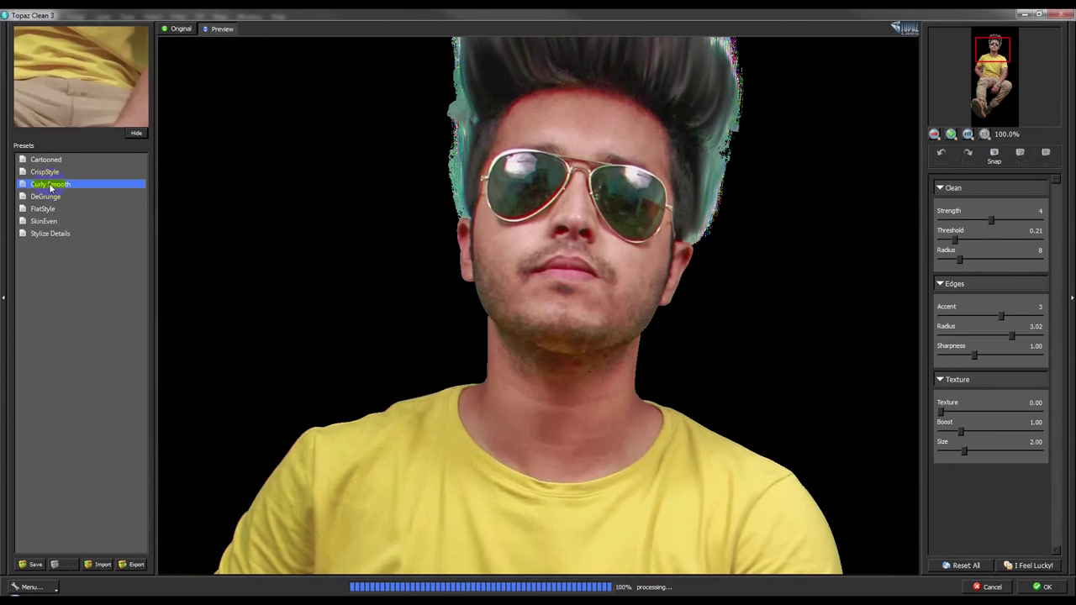
- Inspect the hair edges, then cancel Topaz Clean without applying it
{"action": "left_click_drag", "start_coordinate": [607, 181], "coordinate": [604, 244]}
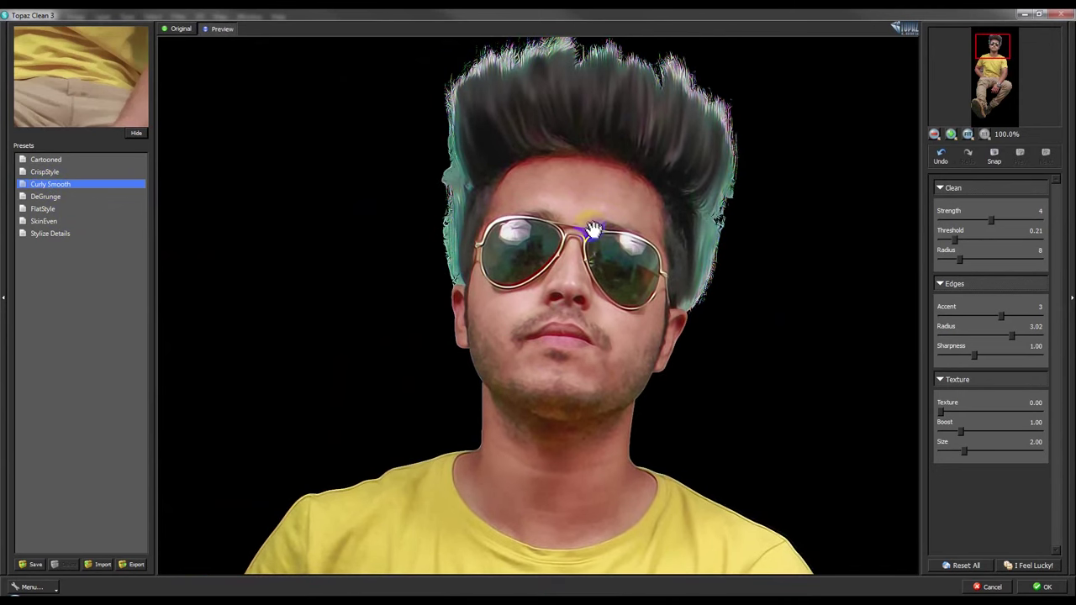
{"action": "left_click_drag", "start_coordinate": [589, 220], "coordinate": [586, 237]}
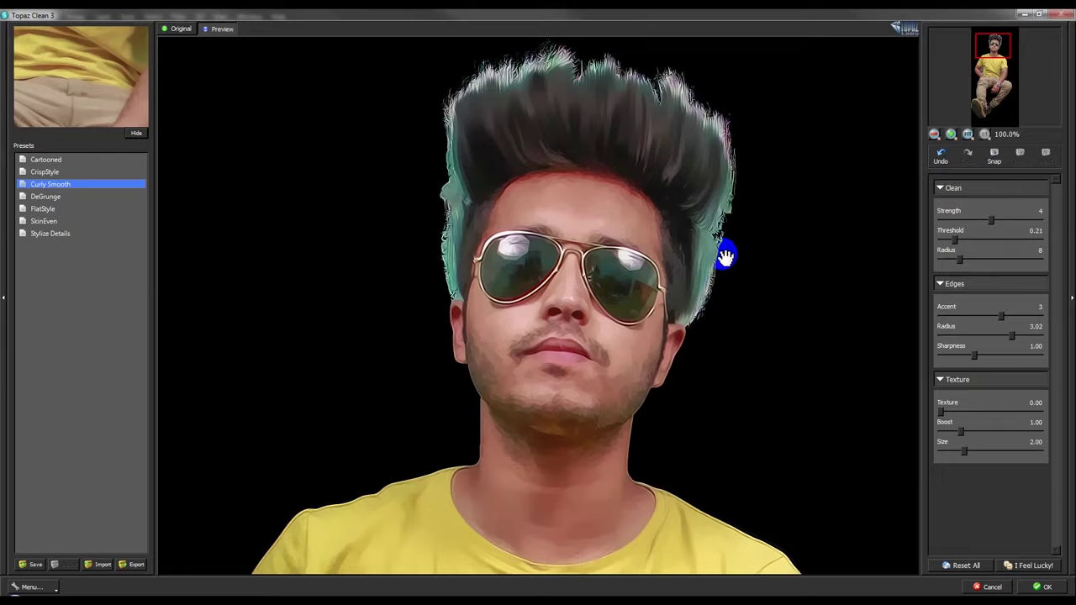
{"action": "left_click_drag", "start_coordinate": [724, 257], "coordinate": [709, 307]}
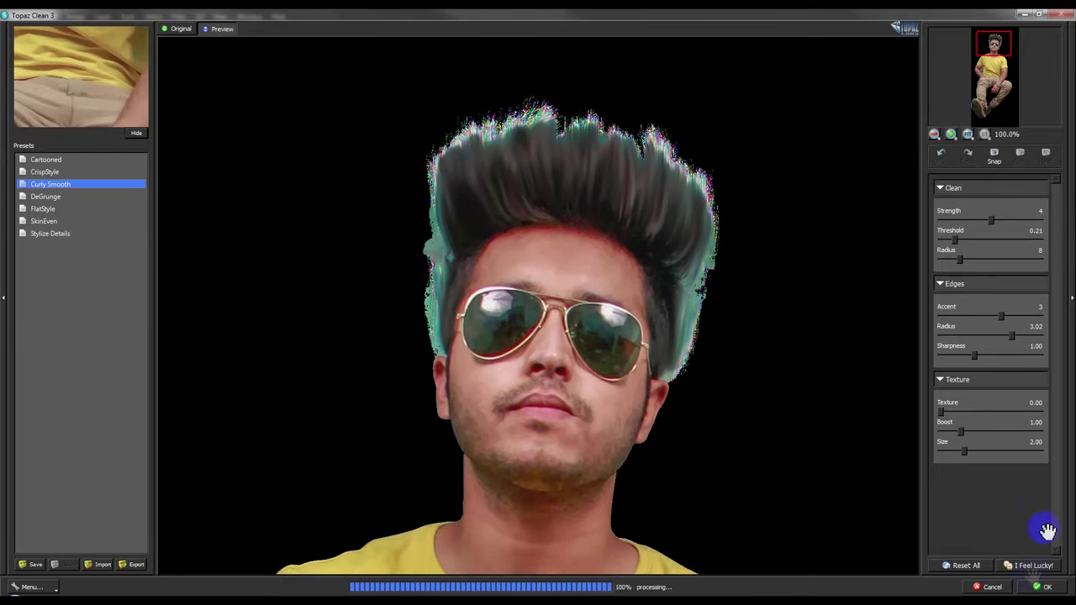
{"action": "left_click", "coordinate": [998, 589]}
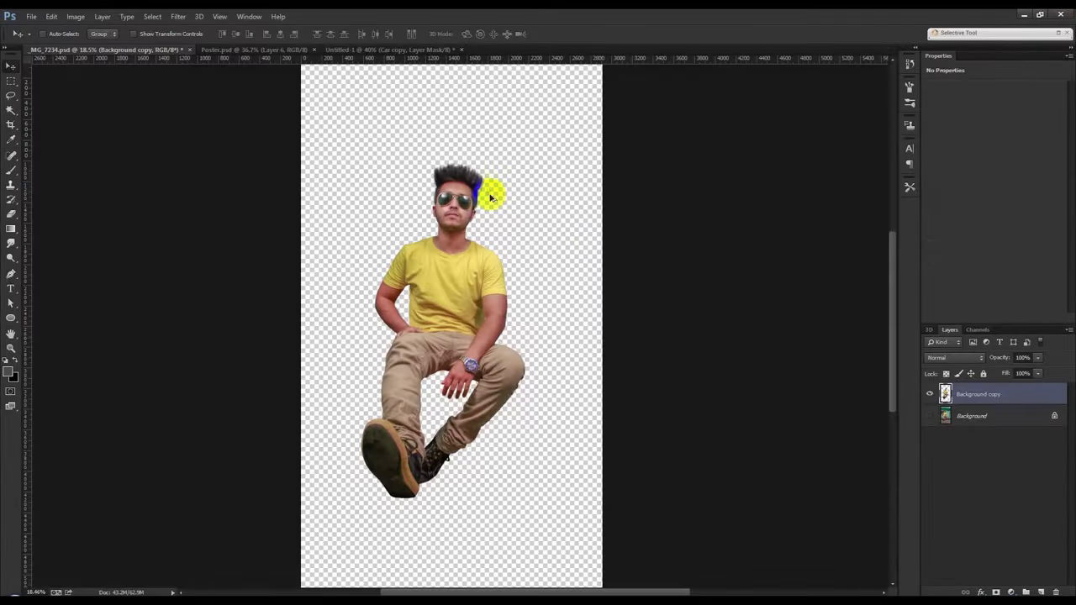
{"action": "scroll", "coordinate": [461, 174], "scroll_direction": "up", "scroll_amount": 3}
{"action": "scroll", "coordinate": [460, 175], "scroll_direction": "up", "scroll_amount": 1}
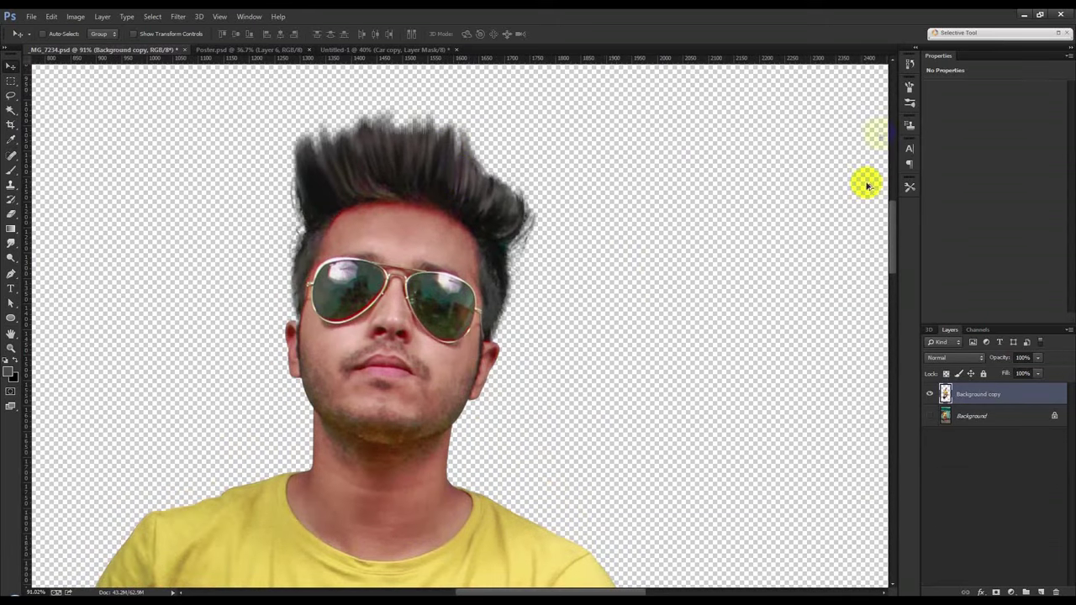
- Step back in History to the earlier masked state and relaunch Topaz Clean 3
{"action": "left_click", "coordinate": [910, 63]}
{"action": "left_click", "coordinate": [830, 168]}
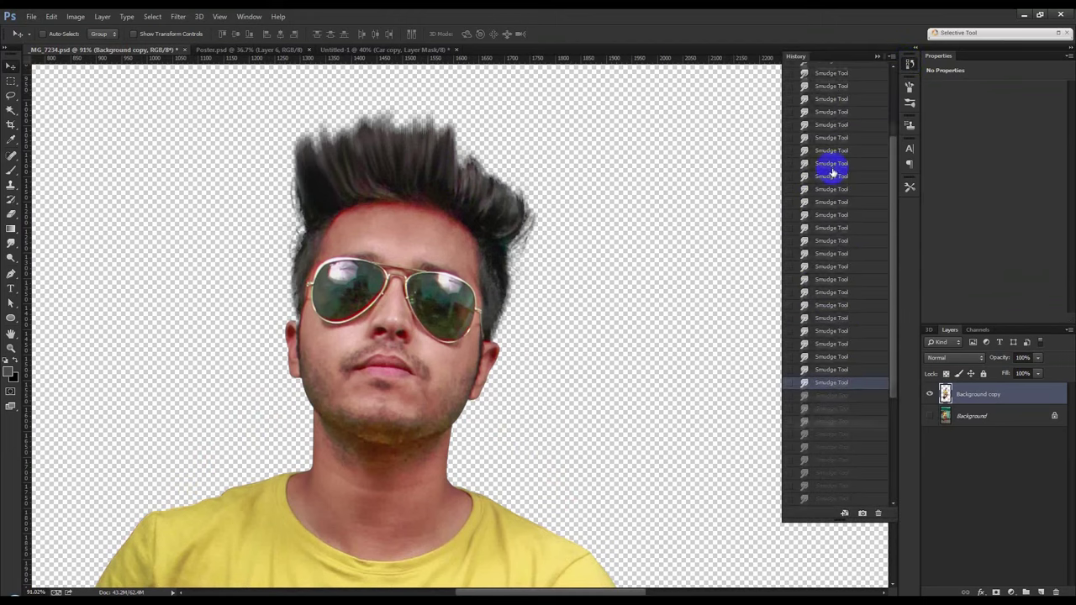
{"action": "scroll", "coordinate": [832, 172], "scroll_direction": "up", "scroll_amount": 3}
{"action": "left_click", "coordinate": [826, 145]}
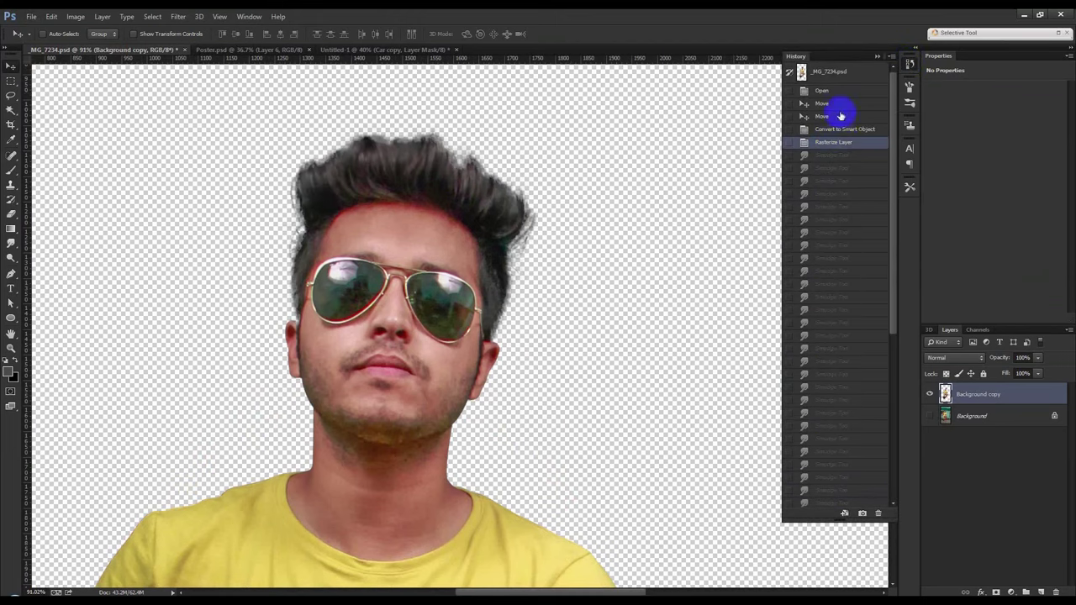
{"action": "left_click", "coordinate": [824, 116]}
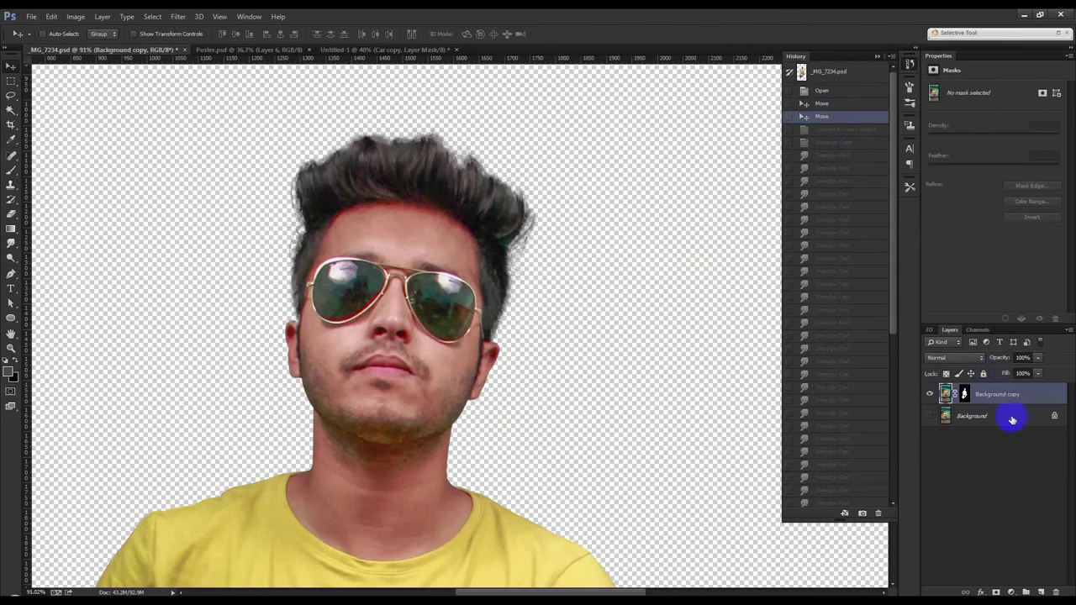
{"action": "left_click", "coordinate": [178, 17]}
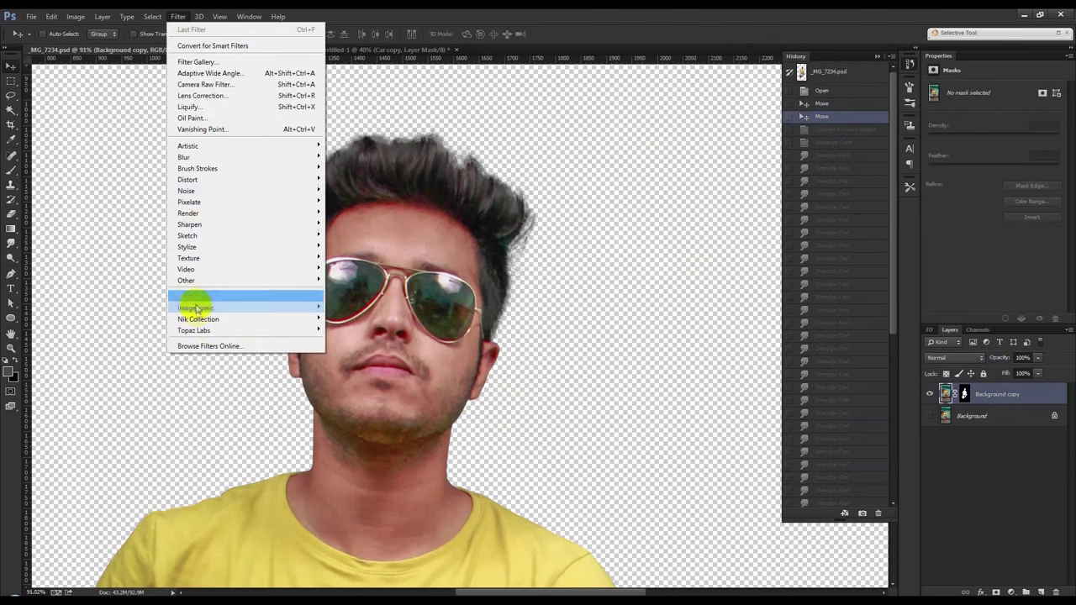
{"action": "mouse_move", "coordinate": [194, 331]}
{"action": "left_click", "coordinate": [360, 363]}
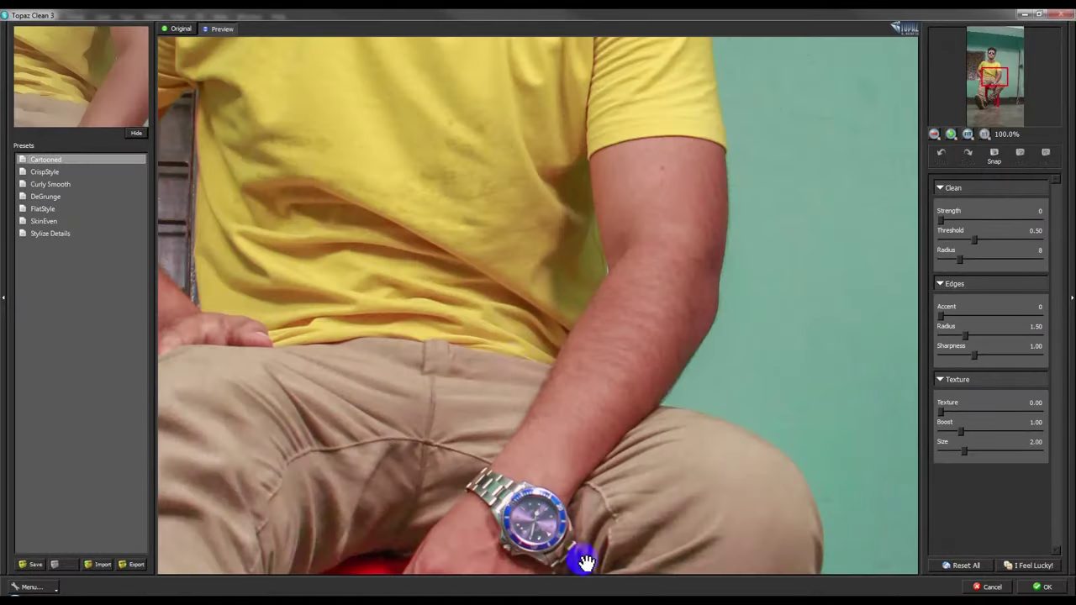
- Apply Curly Smooth to the man's face, Clean Radius raised from 10 to 12, Strength adjusted
{"action": "left_click_drag", "start_coordinate": [466, 260], "coordinate": [502, 408]}
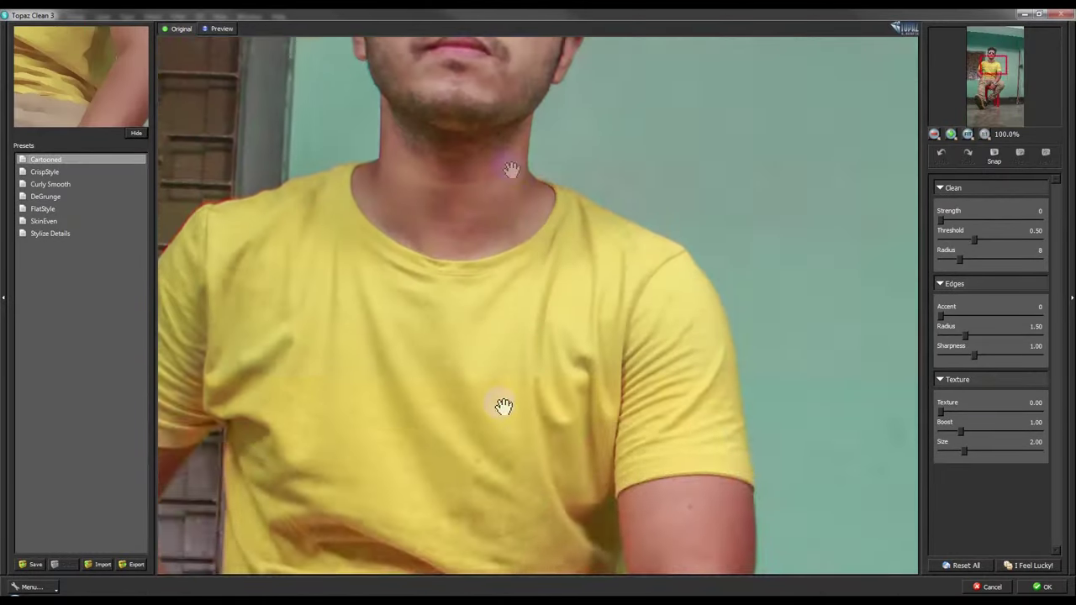
{"action": "left_click_drag", "start_coordinate": [462, 135], "coordinate": [474, 312]}
{"action": "left_click_drag", "start_coordinate": [404, 258], "coordinate": [430, 401]}
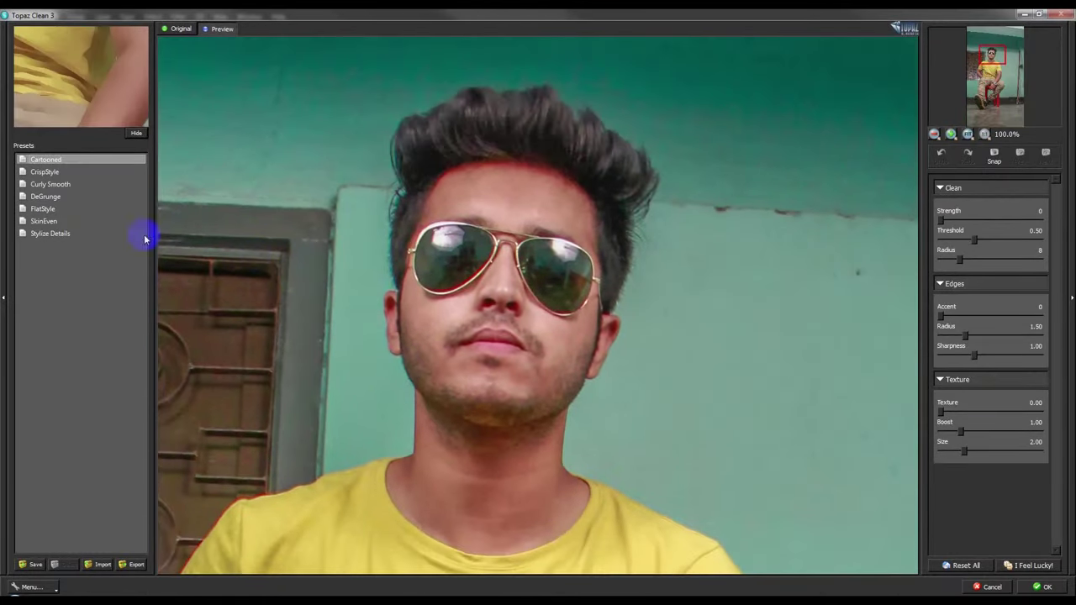
{"action": "left_click", "coordinate": [51, 185]}
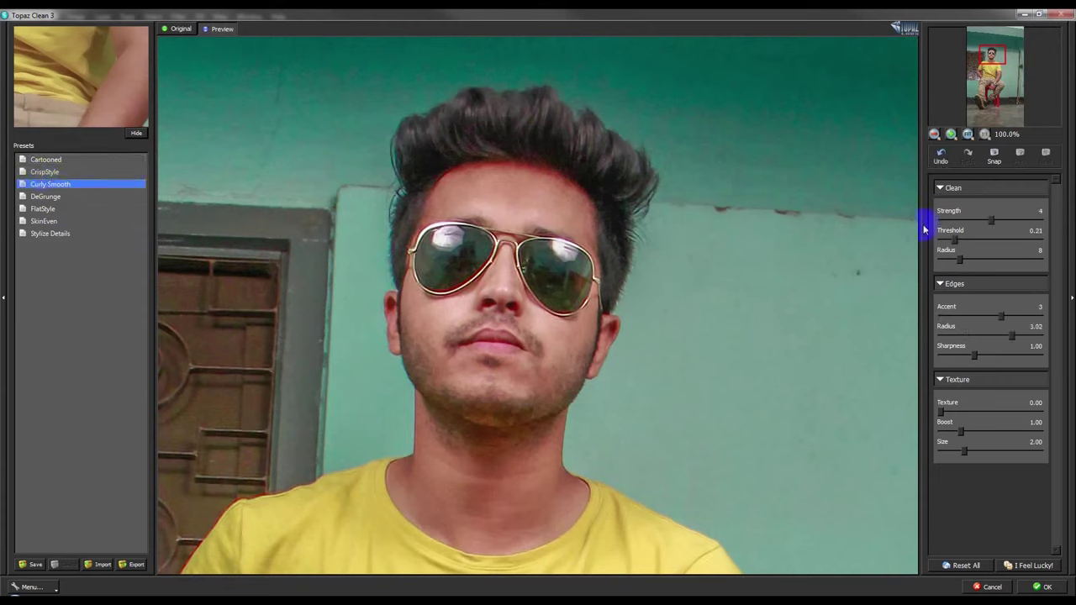
{"action": "left_click_drag", "start_coordinate": [977, 262], "coordinate": [982, 261]}
{"action": "left_click", "coordinate": [982, 262]}
{"action": "left_click_drag", "start_coordinate": [993, 221], "coordinate": [1000, 221]}
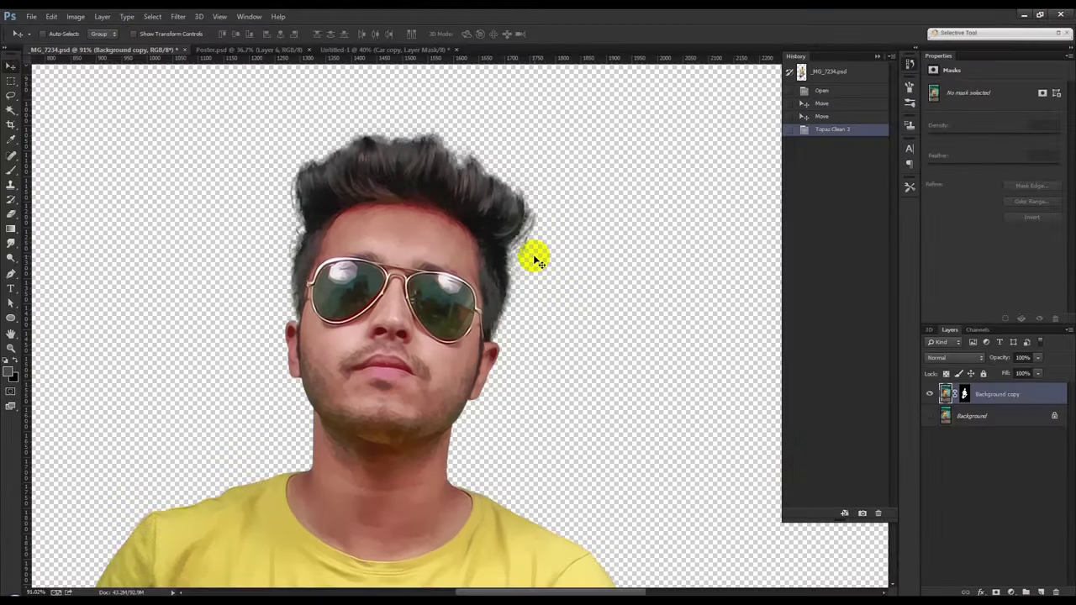
- Convert the man's layer to a Smart Object and drag it into the car composite
{"action": "scroll", "coordinate": [483, 303], "scroll_direction": "down", "scroll_amount": 1}
{"action": "scroll", "coordinate": [479, 305], "scroll_direction": "down", "scroll_amount": 2}
{"action": "scroll", "coordinate": [475, 307], "scroll_direction": "down", "scroll_amount": 1}
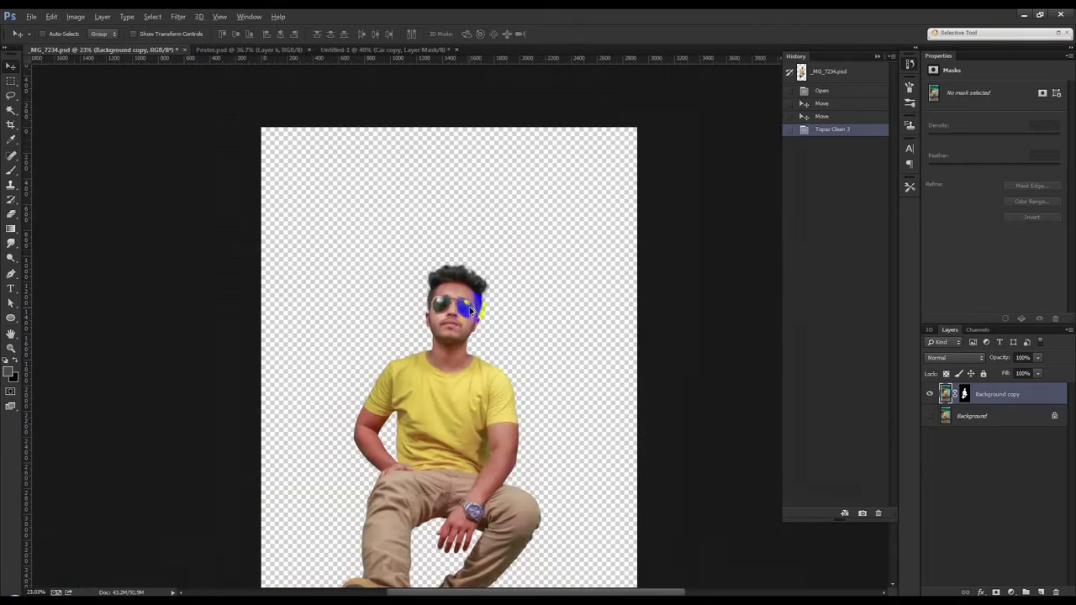
{"action": "scroll", "coordinate": [469, 311], "scroll_direction": "down", "scroll_amount": 1}
{"action": "scroll", "coordinate": [470, 311], "scroll_direction": "up", "scroll_amount": 1}
{"action": "scroll", "coordinate": [472, 307], "scroll_direction": "up", "scroll_amount": 1}
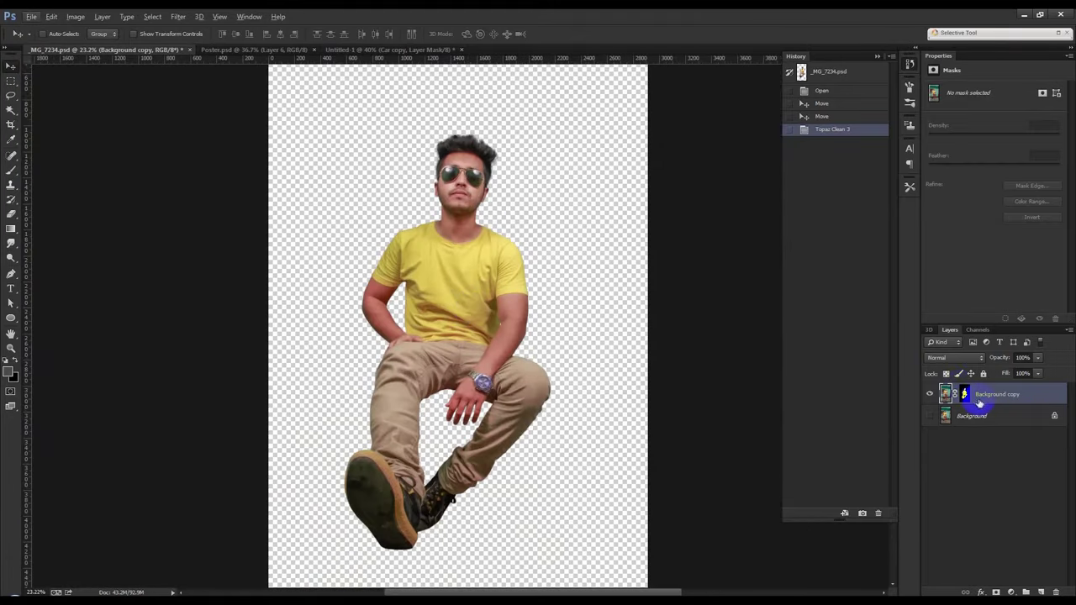
{"action": "right_click", "coordinate": [973, 387]}
{"action": "left_click", "coordinate": [874, 216]}
{"action": "mouse_move", "coordinate": [516, 211]}
{"action": "left_mouse_down"}
{"action": "mouse_move", "coordinate": [357, 77]}
{"action": "mouse_move", "coordinate": [485, 267]}
{"action": "mouse_move", "coordinate": [494, 152]}
{"action": "left_mouse_up"}
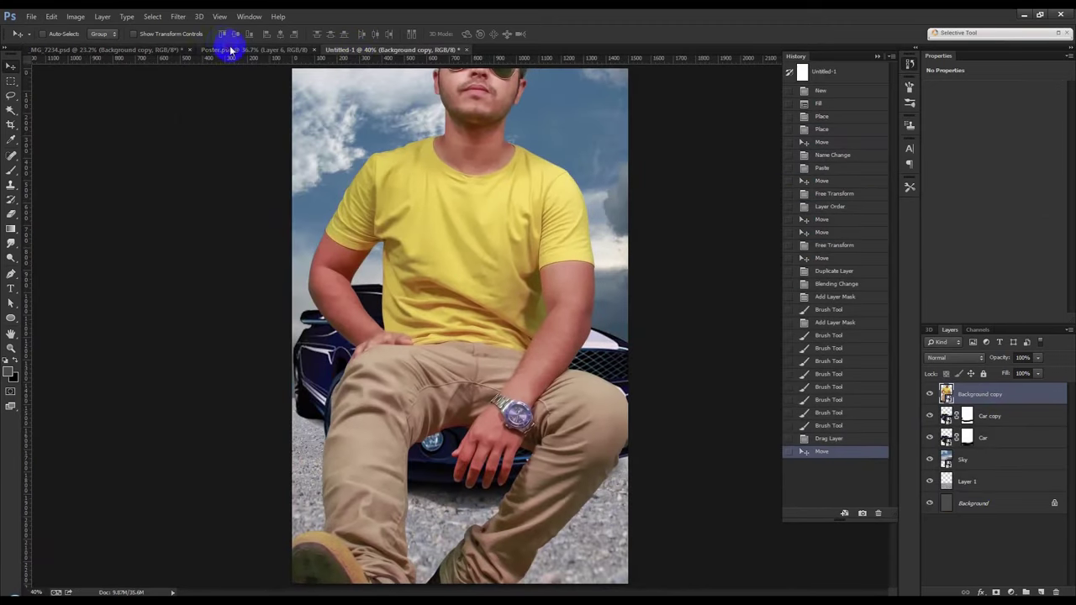
- Close the man's source photo, answering the save prompt, and return to Untitled-1
{"action": "left_click", "coordinate": [232, 51]}
{"action": "left_click", "coordinate": [178, 51]}
{"action": "left_click", "coordinate": [184, 50]}
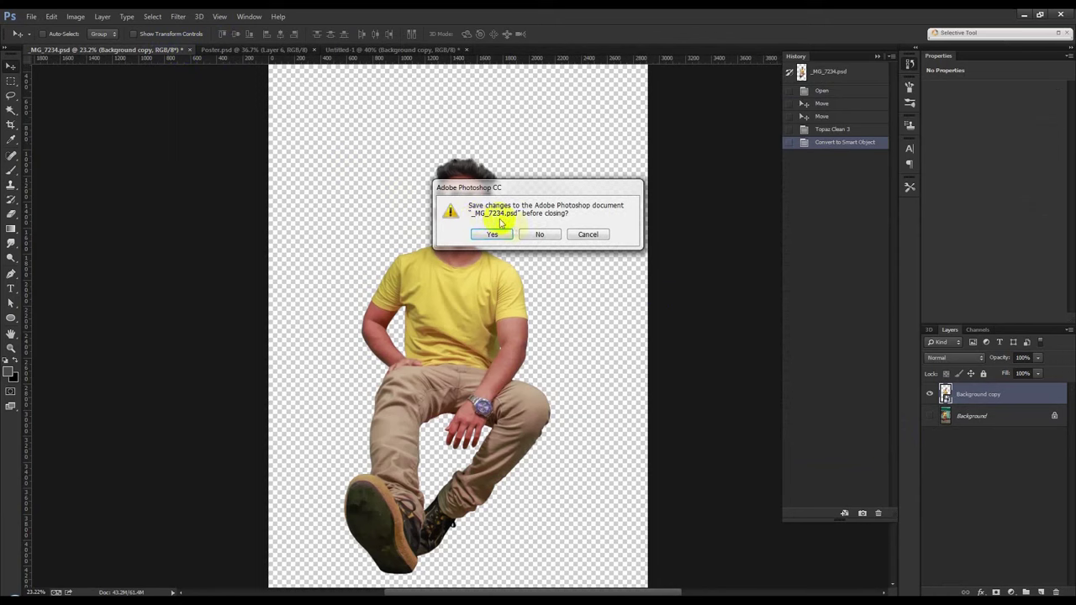
{"action": "left_click", "coordinate": [538, 234]}
{"action": "left_click", "coordinate": [275, 52]}
{"action": "scroll", "coordinate": [511, 329], "scroll_direction": "down", "scroll_amount": 3}
- Free-transform the man down to about 36% over the car hood
{"action": "key", "text": "ctrl+t"}
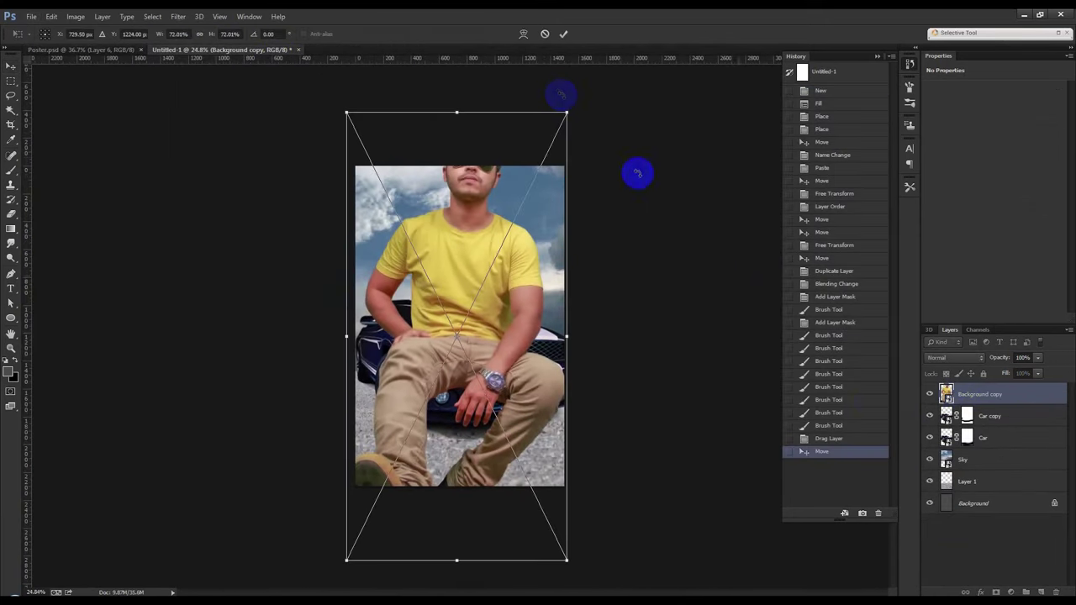
{"action": "left_click_drag", "start_coordinate": [567, 112], "coordinate": [524, 180]}
{"action": "mouse_move", "coordinate": [496, 214]}
{"action": "left_mouse_down"}
{"action": "mouse_move", "coordinate": [491, 229]}
{"action": "mouse_move", "coordinate": [513, 232]}
{"action": "left_mouse_up"}
{"action": "mouse_move", "coordinate": [553, 182]}
{"action": "left_mouse_down"}
{"action": "mouse_move", "coordinate": [548, 164]}
{"action": "mouse_move", "coordinate": [510, 208]}
{"action": "mouse_move", "coordinate": [536, 203]}
{"action": "left_mouse_up"}
{"action": "key", "text": "ctrl+plus"}
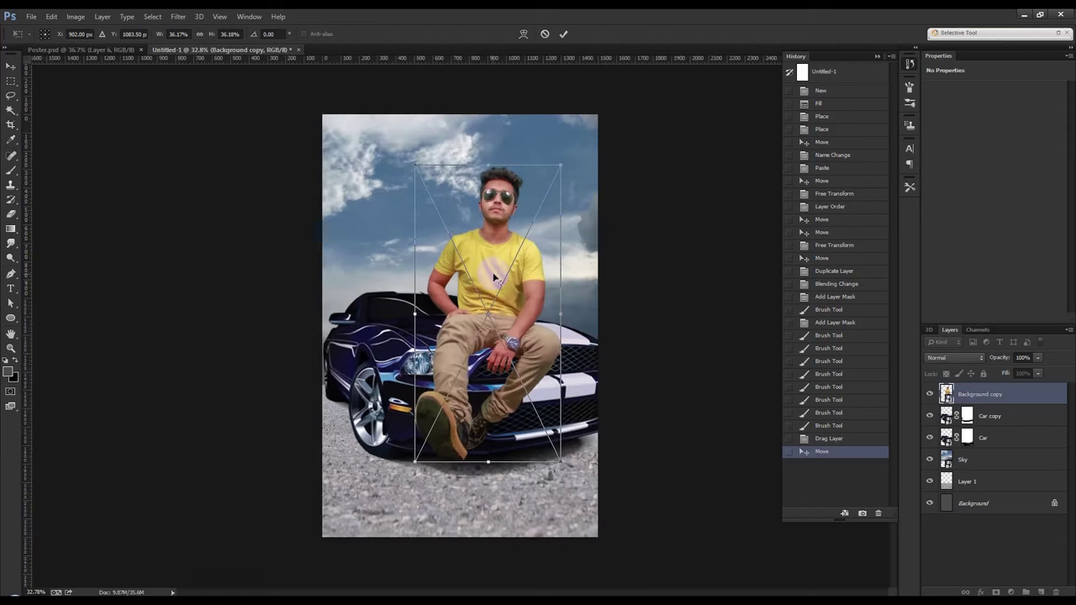
{"action": "key", "text": "ctrl+plus"}
{"action": "left_click_drag", "start_coordinate": [520, 273], "coordinate": [522, 267]}
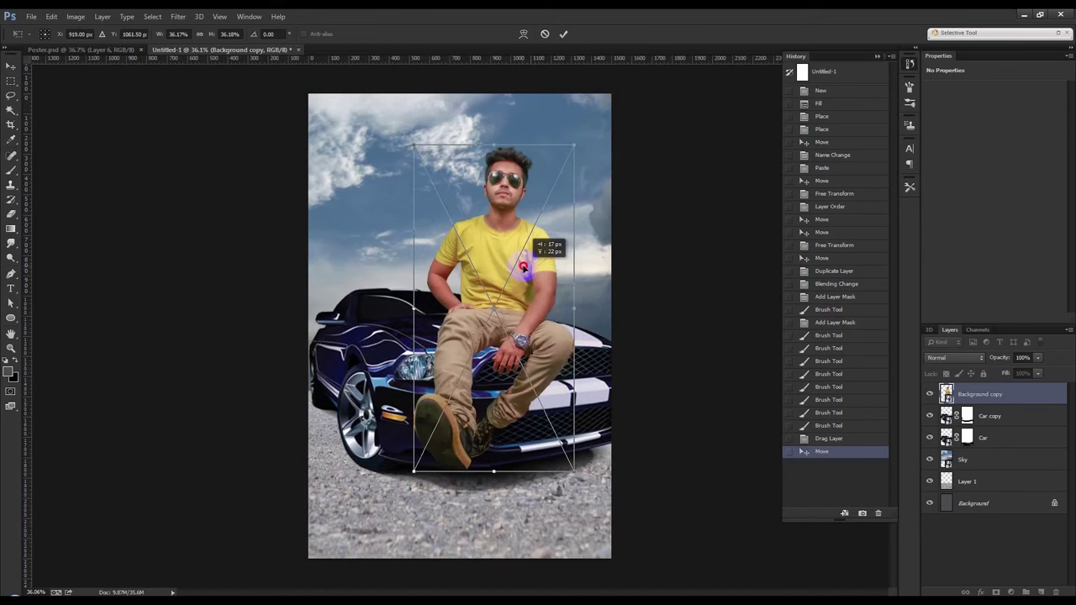
{"action": "left_click", "coordinate": [565, 35]}
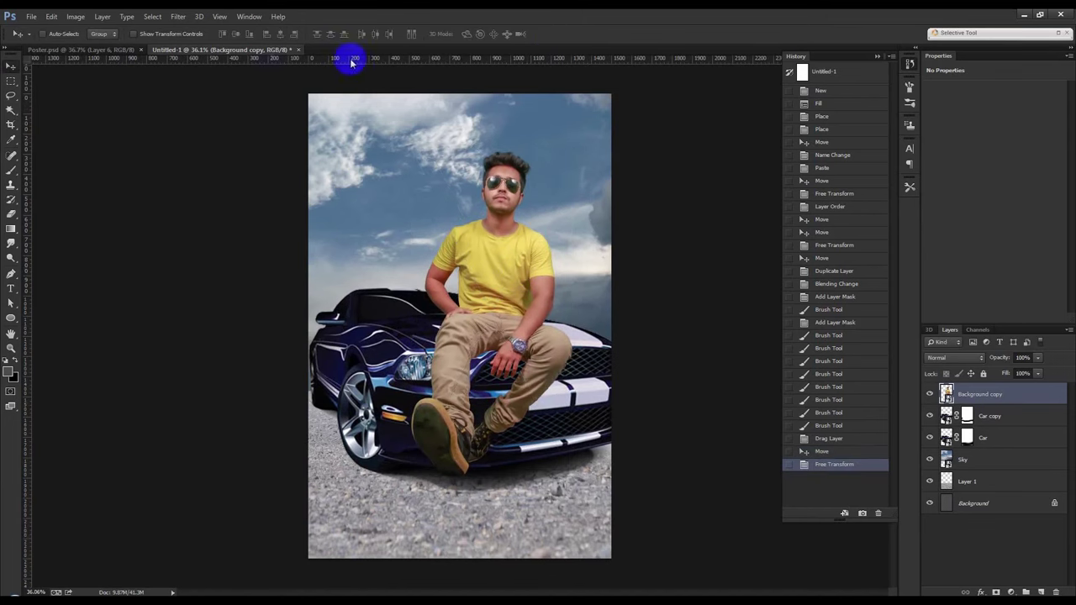
- Check the Poster reference and move the man up onto the car hood
{"action": "left_click", "coordinate": [119, 52]}
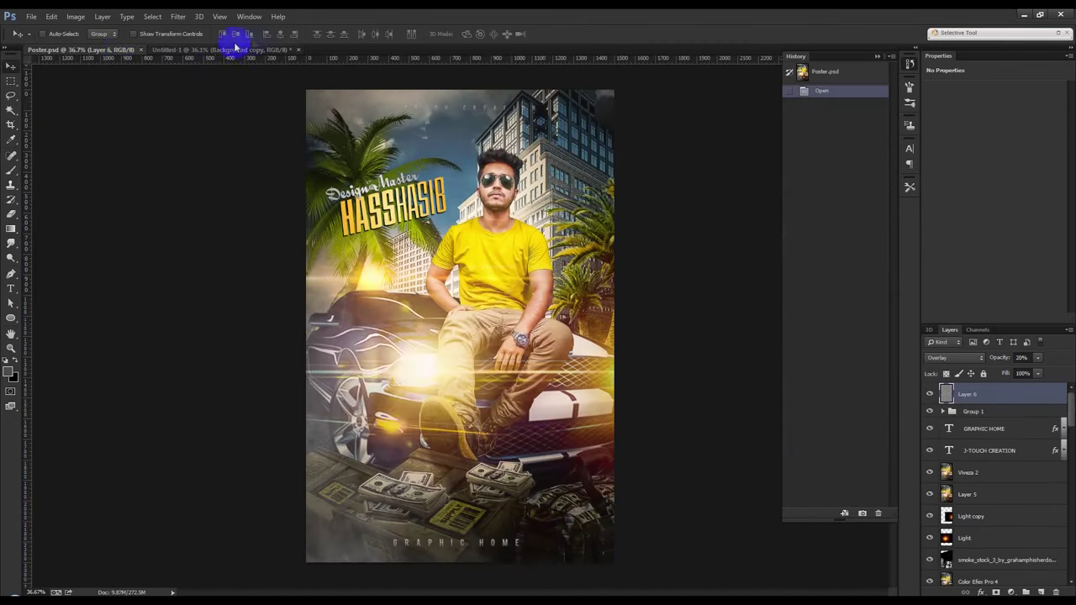
{"action": "left_click", "coordinate": [263, 50]}
{"action": "left_click_drag", "start_coordinate": [488, 257], "coordinate": [488, 237]}
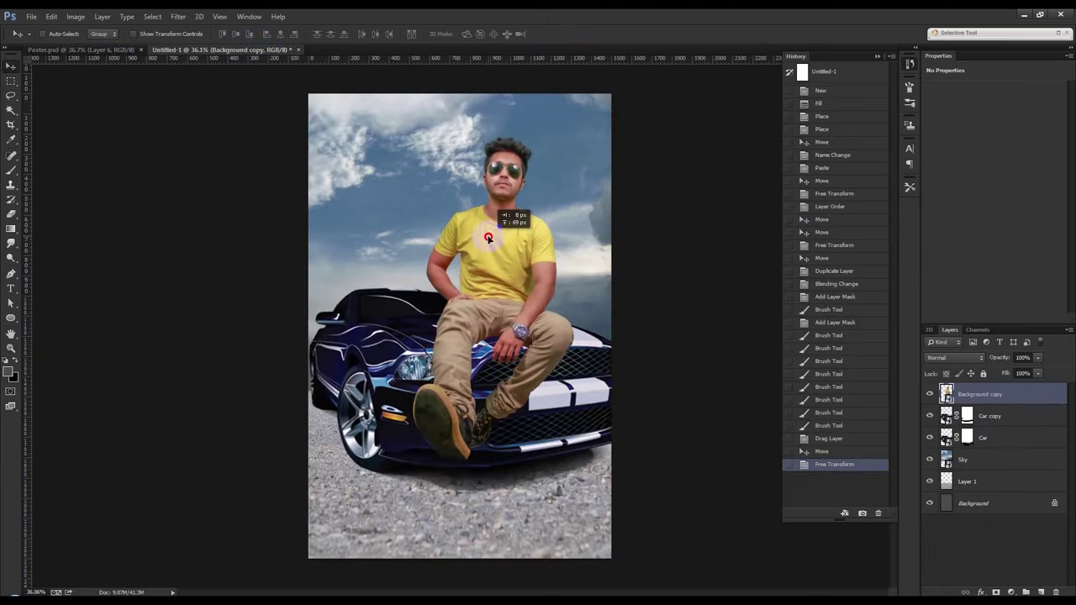
{"action": "key", "text": "ctrl+minus"}
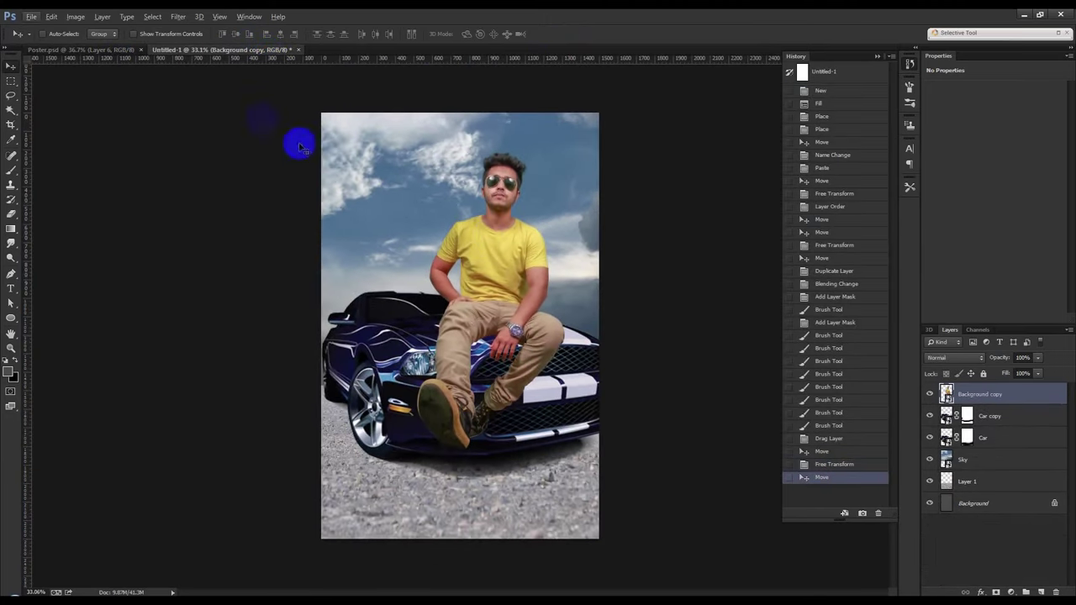
- Drag the building image in above the Sky layer and flip it horizontally
{"action": "left_click", "coordinate": [975, 464]}
{"action": "mouse_move", "coordinate": [307, 592]}
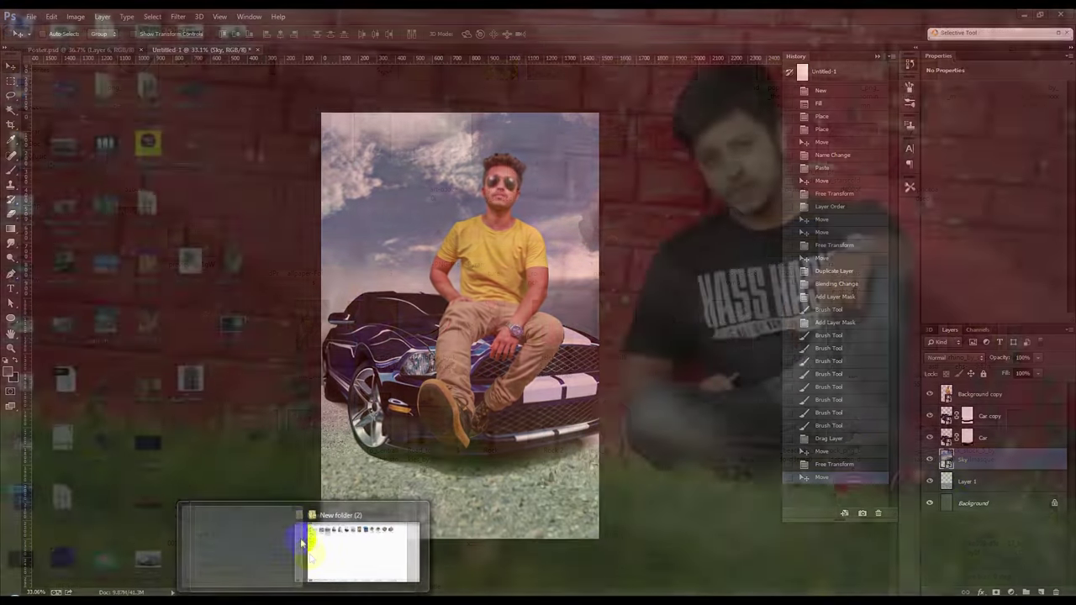
{"action": "left_click", "coordinate": [309, 555]}
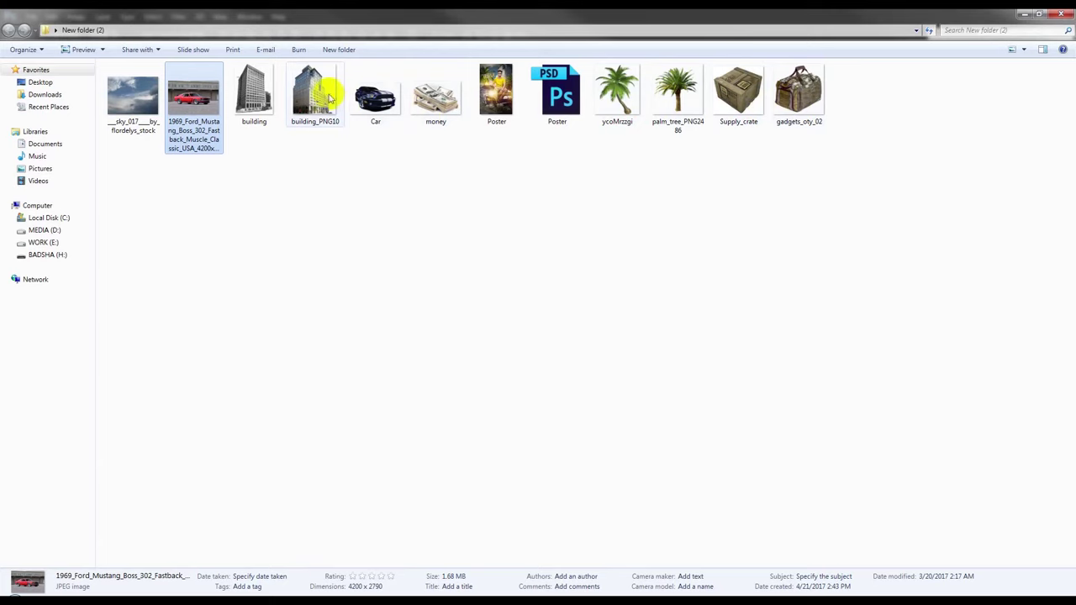
{"action": "mouse_move", "coordinate": [311, 99]}
{"action": "left_mouse_down"}
{"action": "mouse_move", "coordinate": [294, 464]}
{"action": "mouse_move", "coordinate": [133, 578]}
{"action": "mouse_move", "coordinate": [504, 348]}
{"action": "mouse_move", "coordinate": [538, 238]}
{"action": "left_mouse_up"}
{"action": "right_click", "coordinate": [514, 229]}
{"action": "left_click", "coordinate": [557, 385]}
{"action": "left_click_drag", "start_coordinate": [578, 336], "coordinate": [557, 334]}
- Scale the building down, confirm, and settle it up behind the man
{"action": "left_click", "coordinate": [383, 93]}
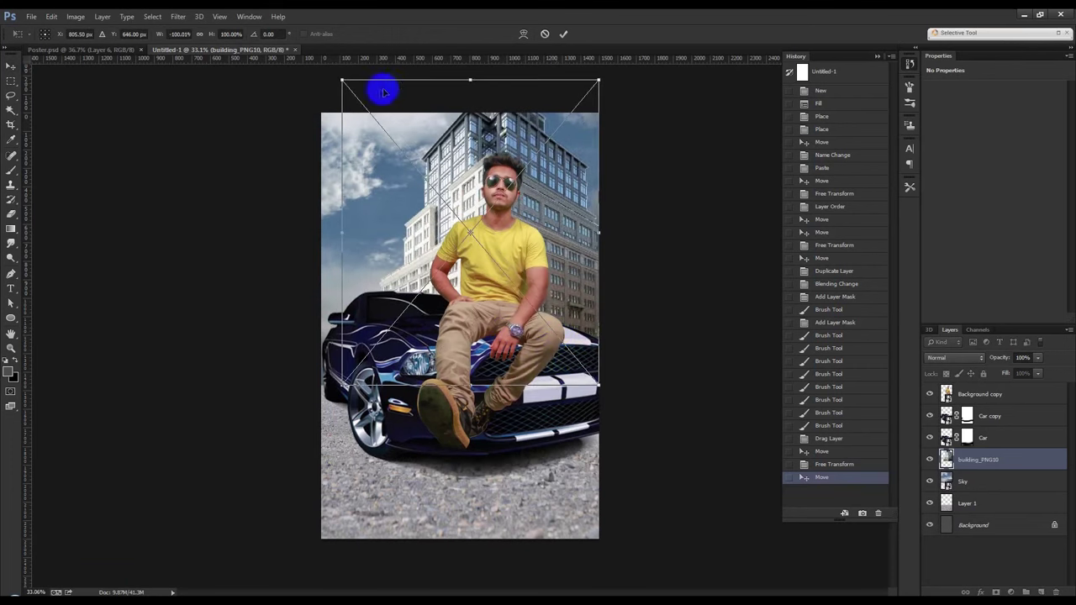
{"action": "left_click_drag", "start_coordinate": [344, 80], "coordinate": [364, 94]}
{"action": "left_click_drag", "start_coordinate": [432, 145], "coordinate": [437, 149]}
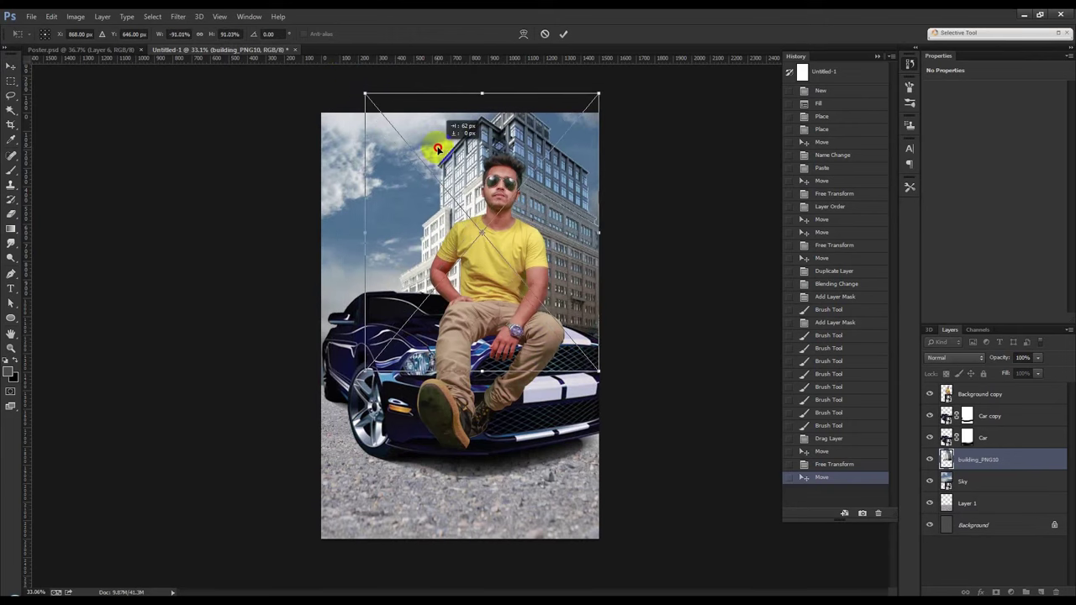
{"action": "left_click", "coordinate": [572, 33]}
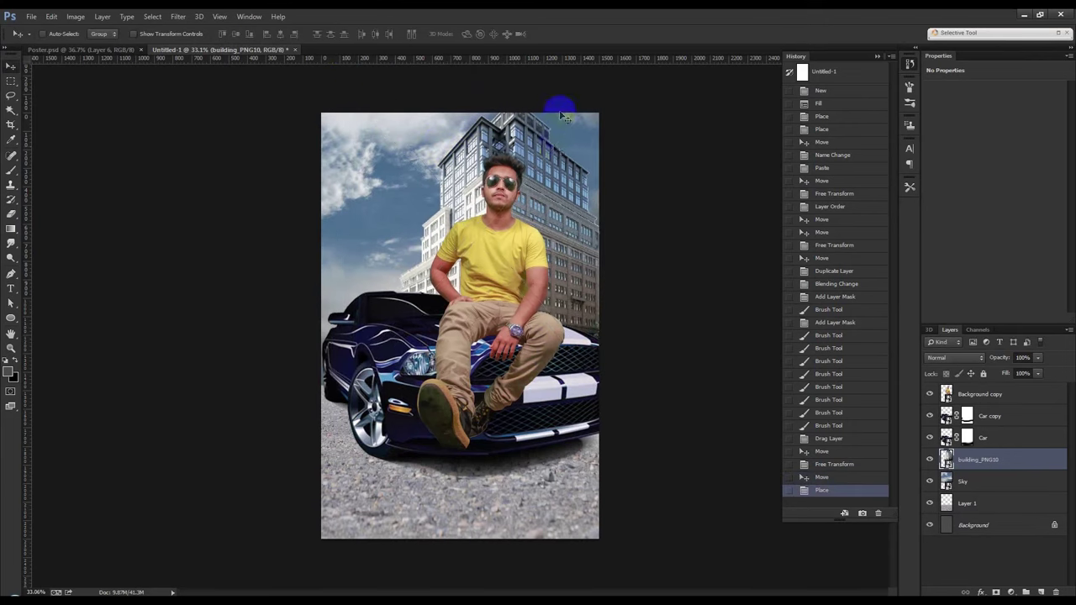
{"action": "left_click_drag", "start_coordinate": [561, 149], "coordinate": [589, 123]}
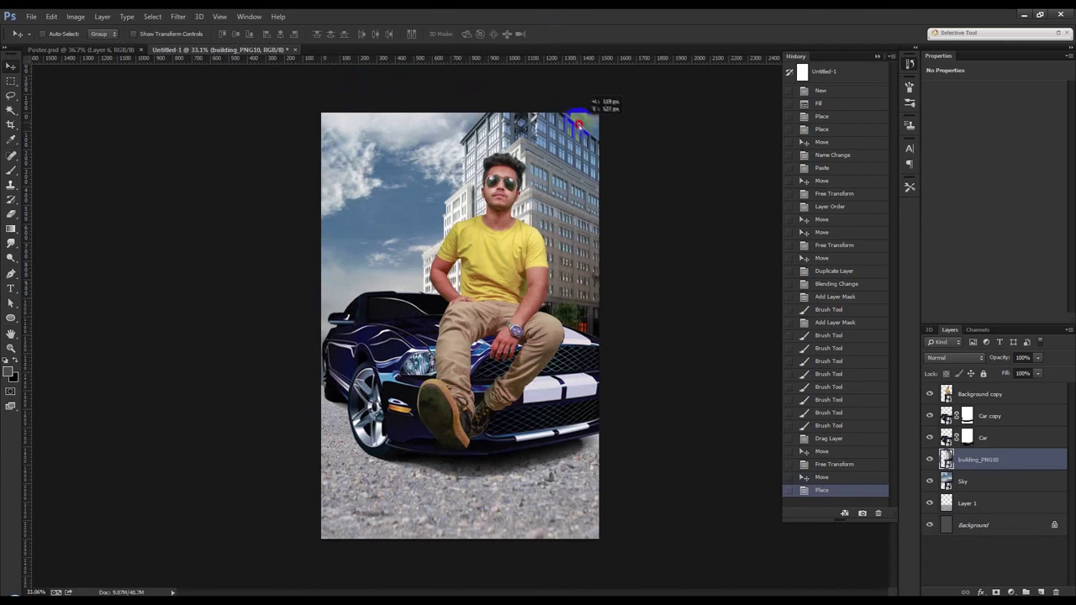
{"action": "left_click_drag", "start_coordinate": [590, 123], "coordinate": [589, 129]}
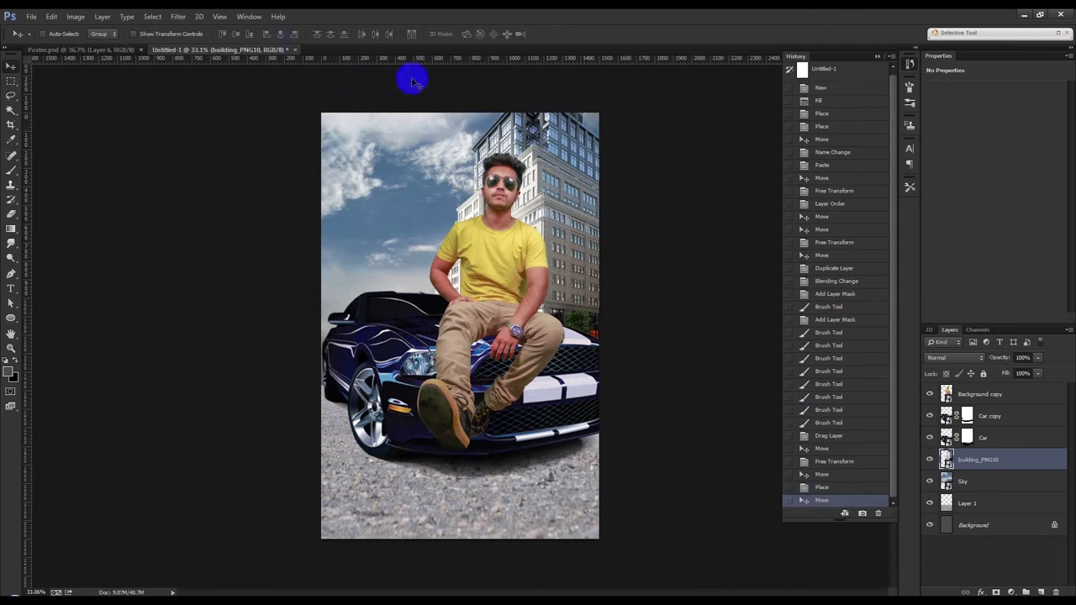
{"action": "left_click", "coordinate": [126, 50]}
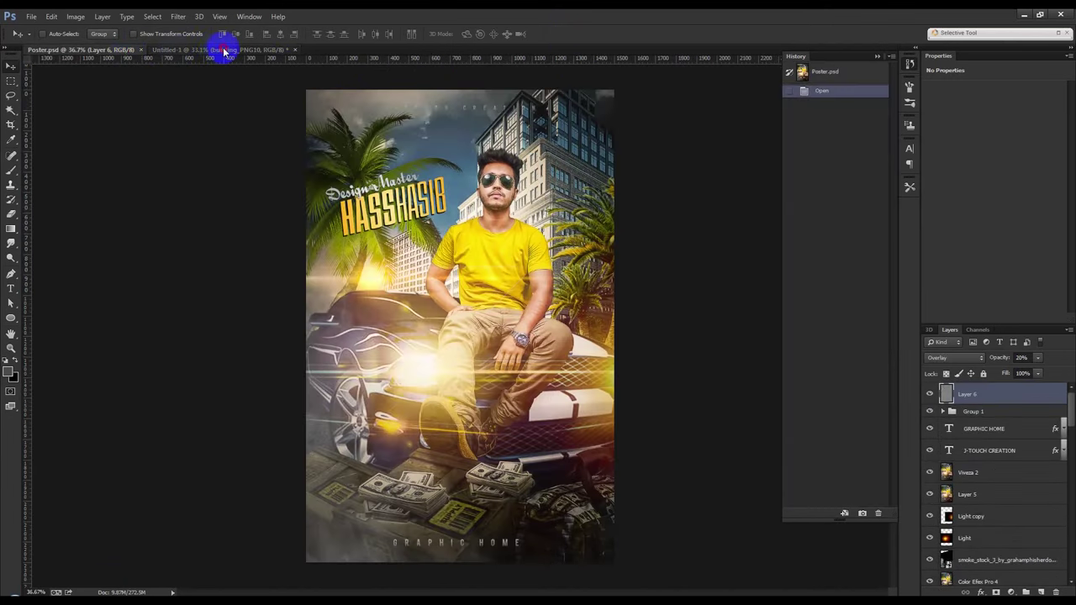
- Bring in another building image, mirror it, and shrink it at the left
{"action": "left_click", "coordinate": [225, 50]}
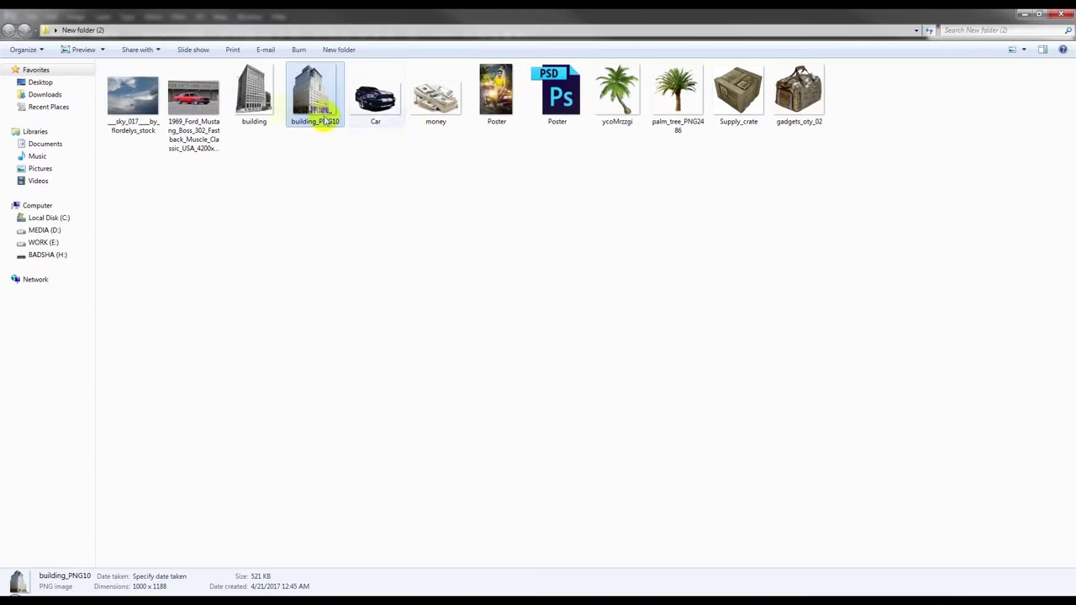
{"action": "left_click_drag", "start_coordinate": [254, 93], "coordinate": [578, 285]}
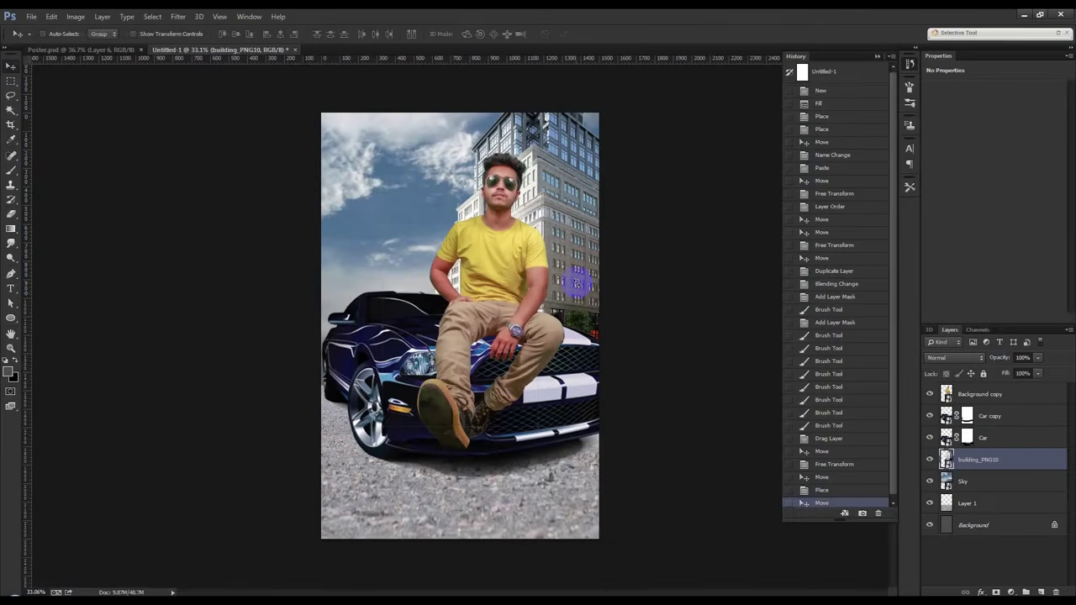
{"action": "right_click", "coordinate": [483, 269]}
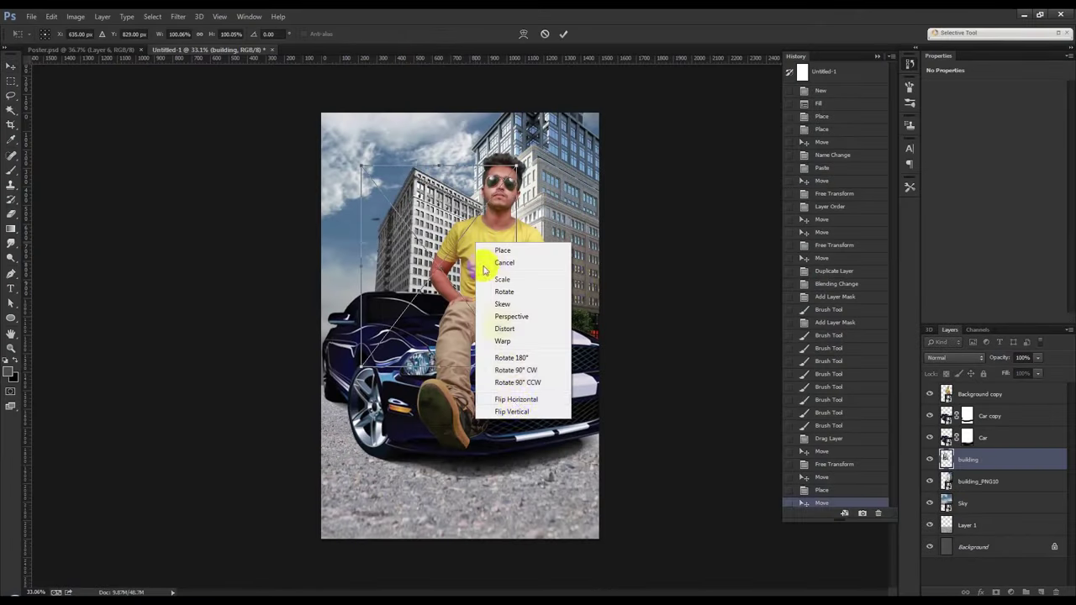
{"action": "left_click", "coordinate": [517, 400]}
{"action": "left_click_drag", "start_coordinate": [515, 165], "coordinate": [440, 275]}
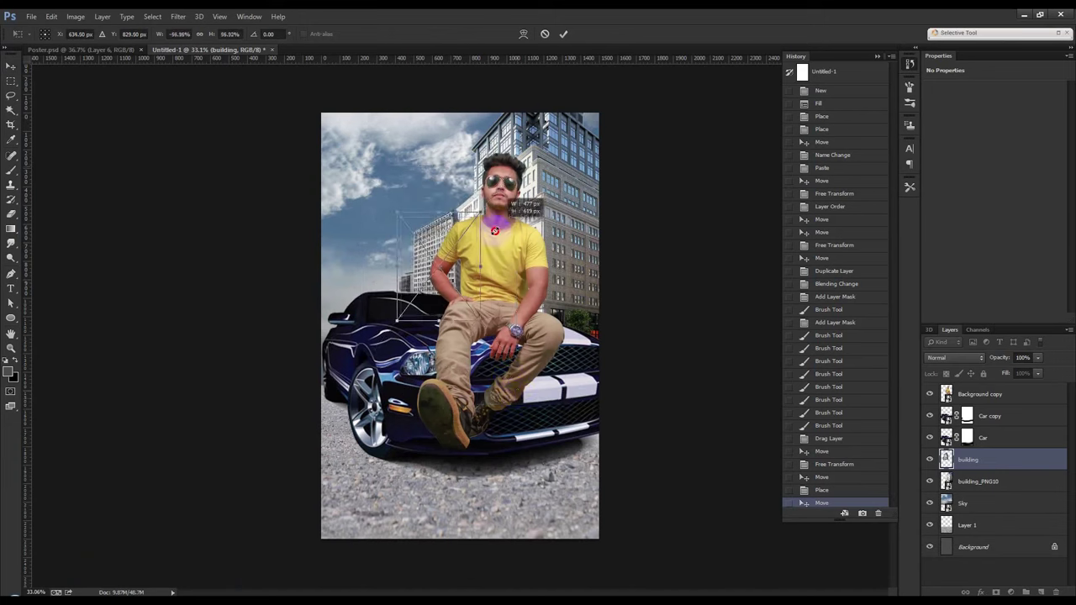
{"action": "key", "text": "Return"}
- Stack building_PNG10 above the new building and nudge it into position
{"action": "left_click_drag", "start_coordinate": [979, 482], "coordinate": [980, 492]}
{"action": "mouse_move", "coordinate": [619, 353]}
{"action": "left_mouse_down"}
{"action": "mouse_move", "coordinate": [592, 317]}
{"action": "mouse_move", "coordinate": [577, 330]}
{"action": "left_mouse_up"}
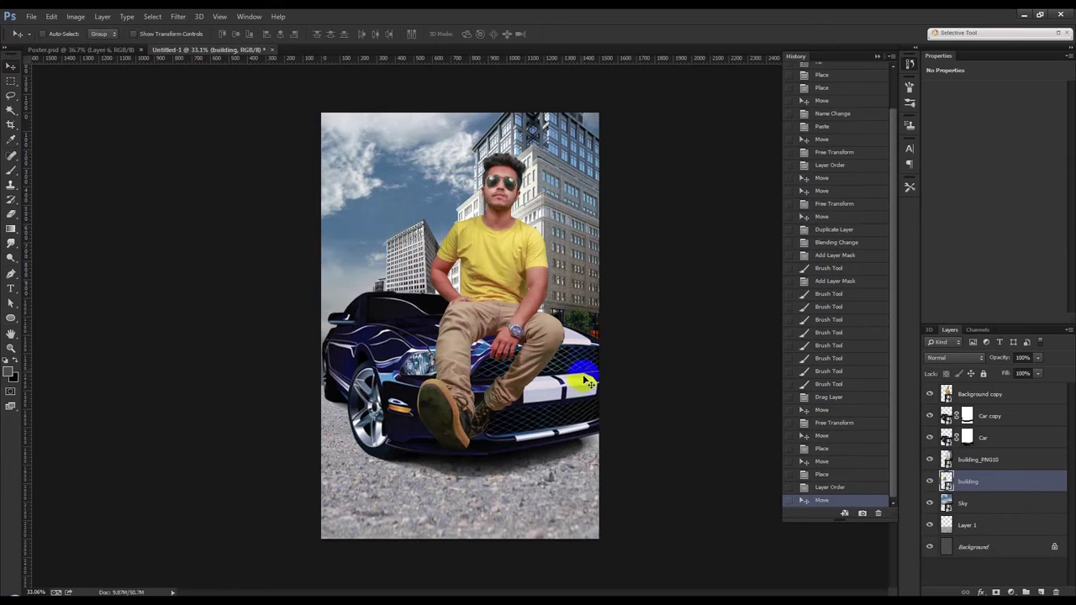
{"action": "left_click", "coordinate": [977, 461]}
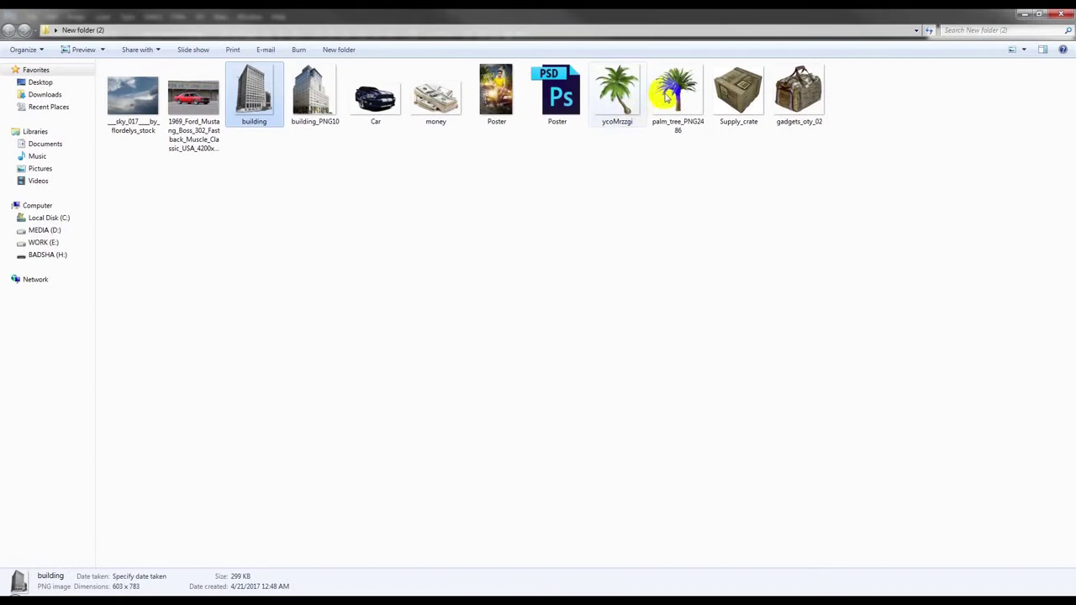
- Place Palm_tree_PNG2486 at the right edge, scaled and slightly tilted
{"action": "left_click_drag", "start_coordinate": [665, 98], "coordinate": [103, 594]}
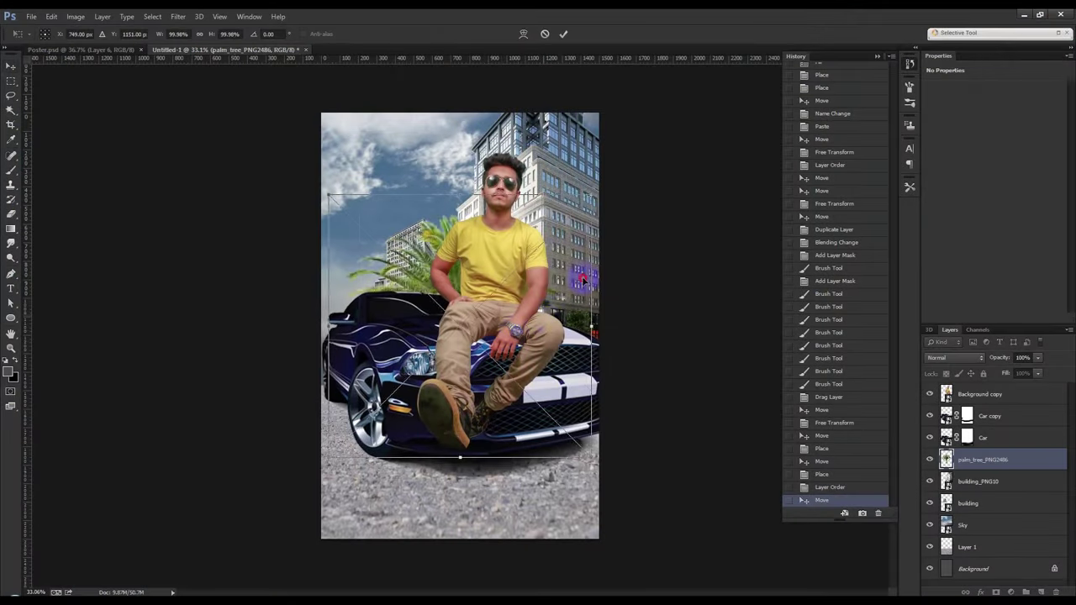
{"action": "left_click_drag", "start_coordinate": [583, 280], "coordinate": [665, 190]}
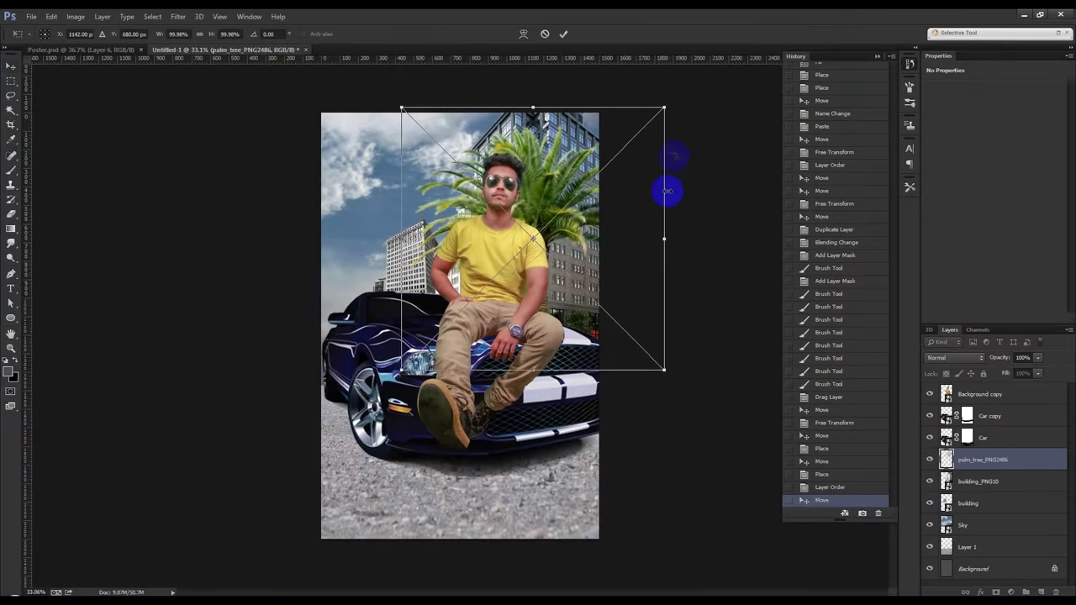
{"action": "mouse_move", "coordinate": [666, 107]}
{"action": "left_mouse_down"}
{"action": "mouse_move", "coordinate": [644, 121]}
{"action": "mouse_move", "coordinate": [681, 155]}
{"action": "mouse_move", "coordinate": [723, 106]}
{"action": "left_mouse_up"}
{"action": "left_click_drag", "start_coordinate": [659, 163], "coordinate": [658, 168]}
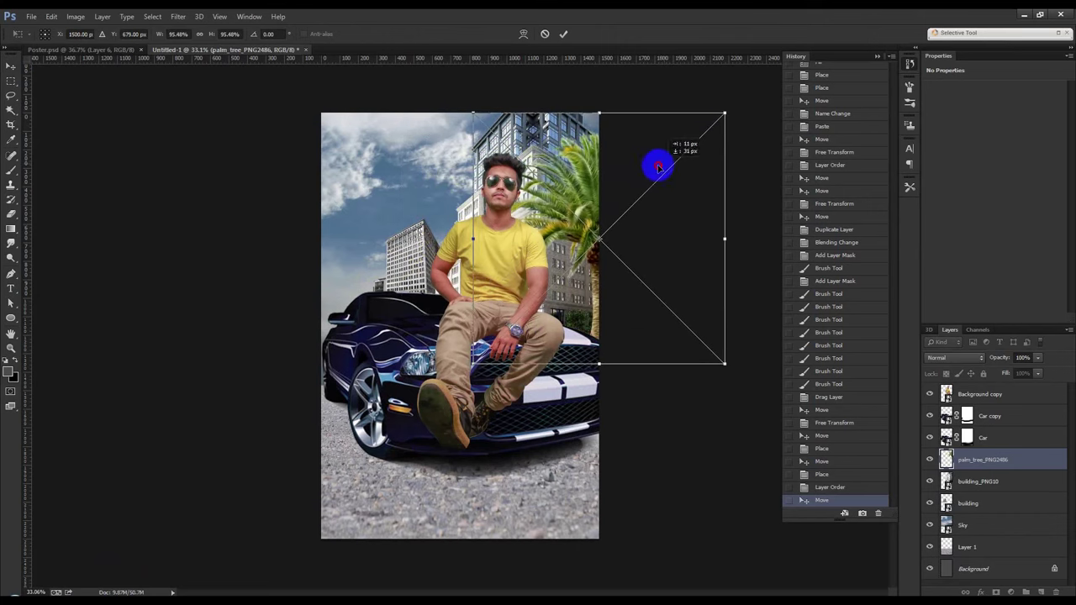
{"action": "left_click_drag", "start_coordinate": [746, 207], "coordinate": [752, 224]}
{"action": "left_click_drag", "start_coordinate": [632, 204], "coordinate": [645, 220]}
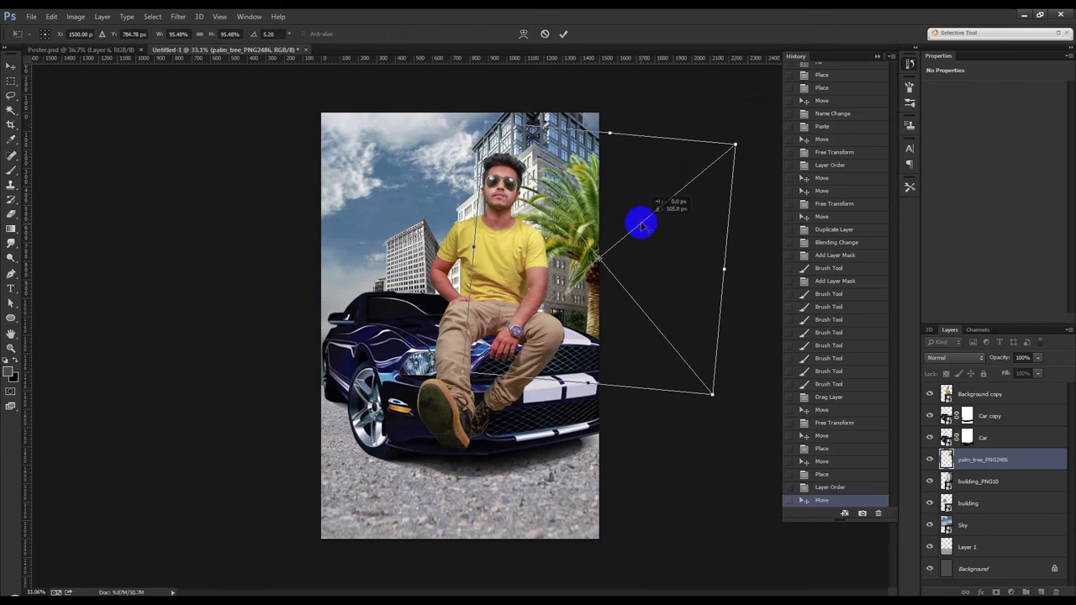
{"action": "left_click_drag", "start_coordinate": [646, 220], "coordinate": [641, 223]}
{"action": "key", "text": "Return"}
- Duplicate the palm at half size, tilt it oppositely, and put it behind the original
{"action": "left_click_drag", "start_coordinate": [574, 228], "coordinate": [572, 224]}
{"action": "key", "text": "ctrl+t"}
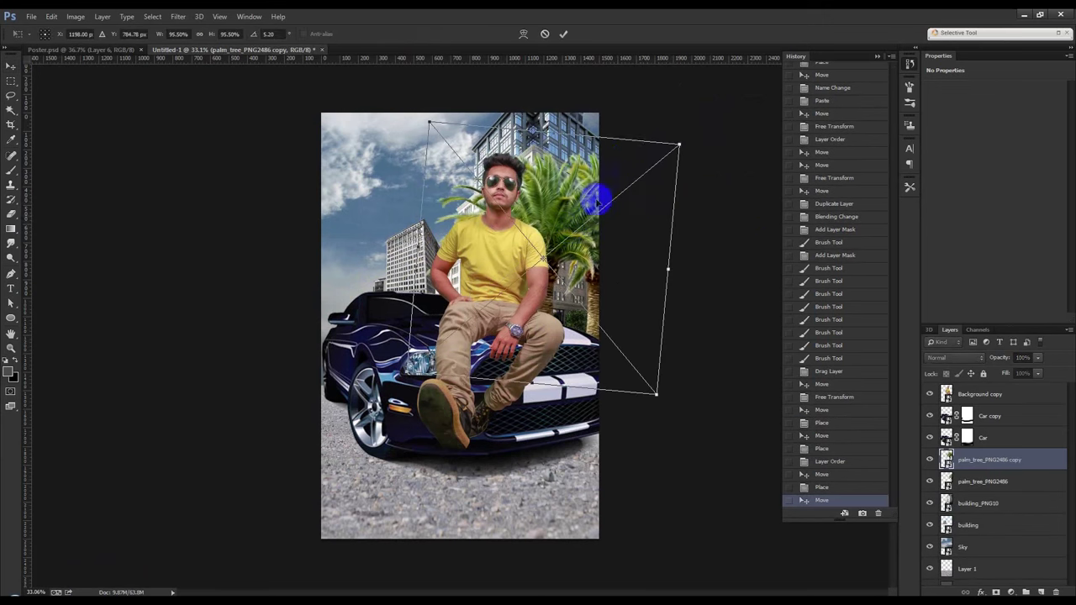
{"action": "left_click_drag", "start_coordinate": [676, 145], "coordinate": [631, 234]}
{"action": "mouse_move", "coordinate": [675, 292]}
{"action": "left_mouse_down"}
{"action": "mouse_move", "coordinate": [580, 296]}
{"action": "mouse_move", "coordinate": [577, 268]}
{"action": "left_mouse_up"}
{"action": "key", "text": "Return"}
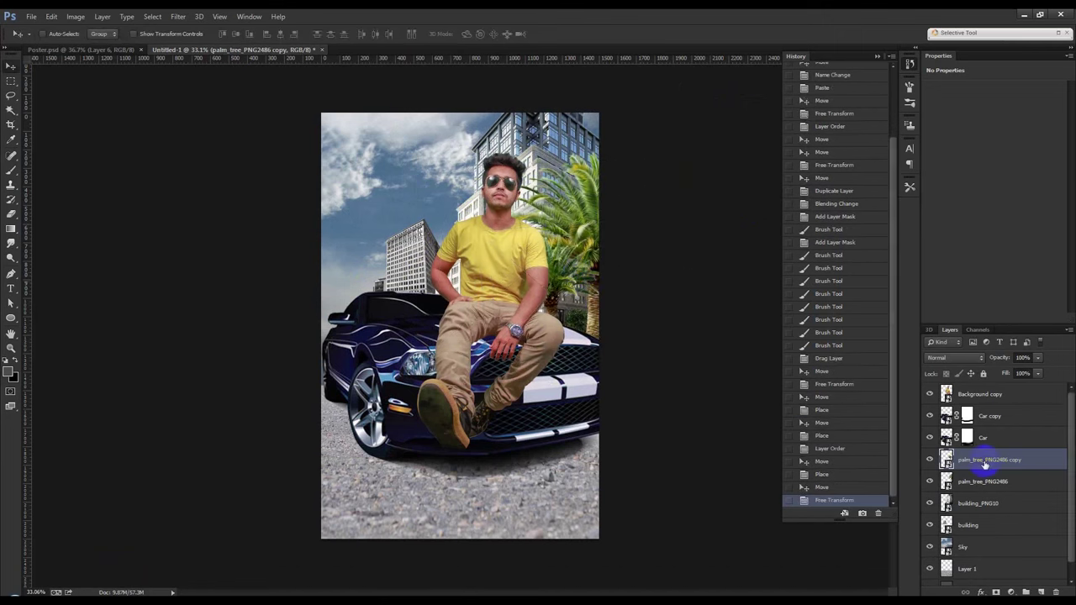
{"action": "left_click_drag", "start_coordinate": [979, 482], "coordinate": [980, 490]}
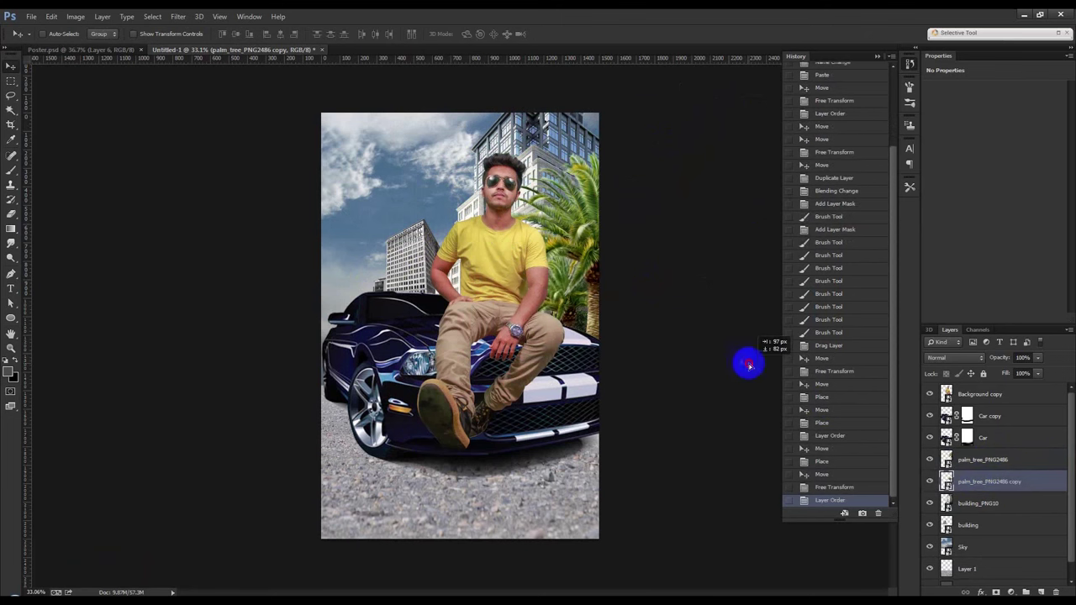
{"action": "left_click", "coordinate": [55, 50]}
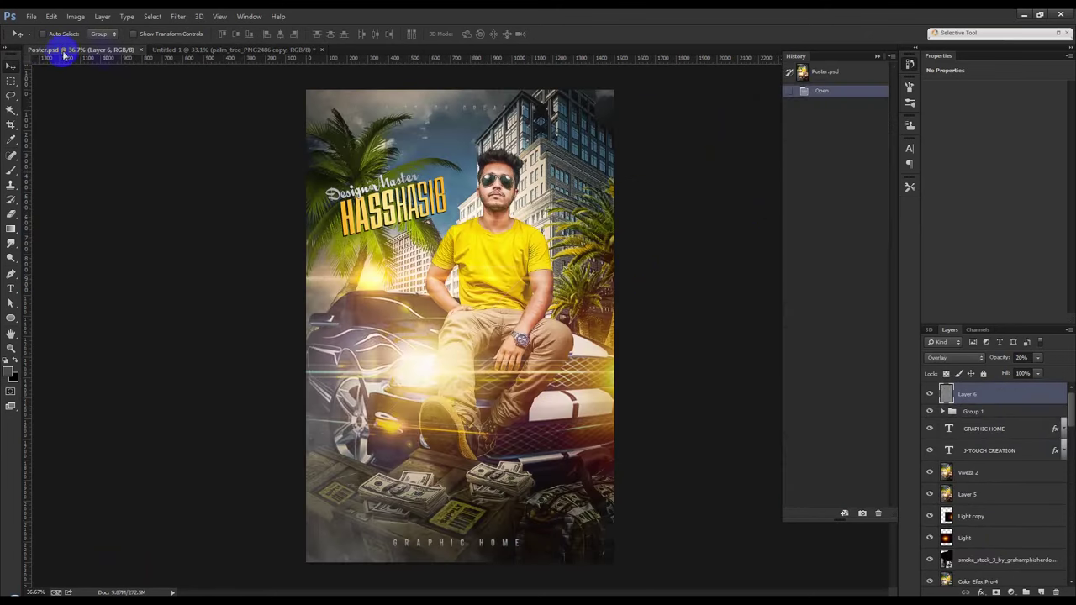
- Move the original right palm tree further right and rotate it about 8.5 degrees
{"action": "left_click", "coordinate": [235, 50]}
{"action": "left_click", "coordinate": [959, 460]}
{"action": "left_click_drag", "start_coordinate": [745, 314], "coordinate": [756, 312]}
{"action": "key", "text": "ctrl+t"}
{"action": "left_click_drag", "start_coordinate": [751, 143], "coordinate": [753, 116]}
{"action": "double_click", "coordinate": [662, 189]}
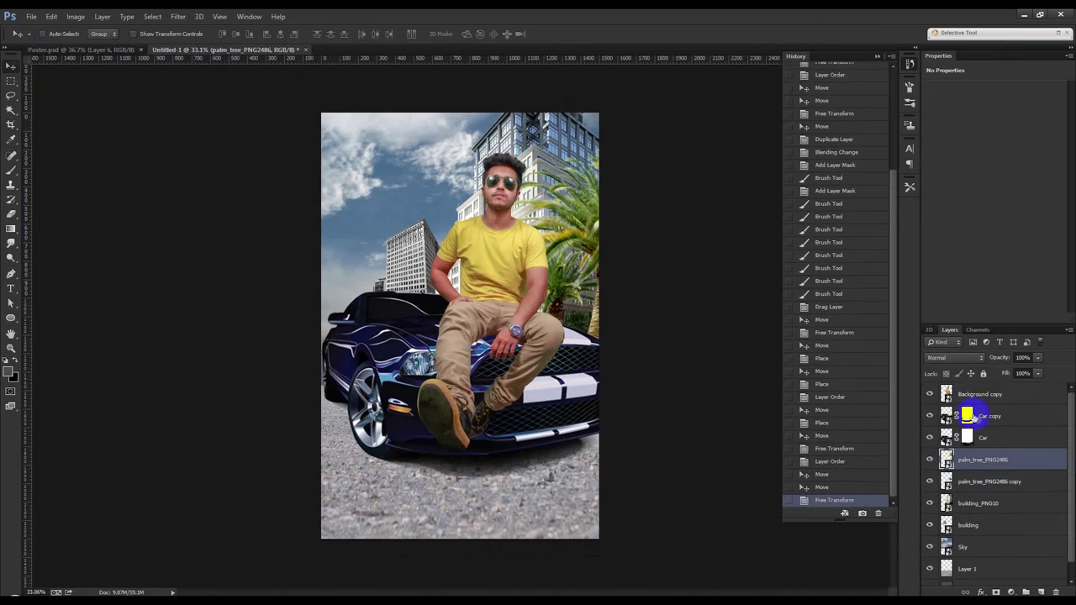
- Rotate, widen and shrink the palm tree copy to about 42%, easing back its tilt
{"action": "left_click", "coordinate": [1000, 477]}
{"action": "key", "text": "ctrl+t"}
{"action": "left_click_drag", "start_coordinate": [699, 319], "coordinate": [630, 265]}
{"action": "left_click_drag", "start_coordinate": [614, 222], "coordinate": [610, 238]}
{"action": "left_click_drag", "start_coordinate": [706, 290], "coordinate": [706, 293]}
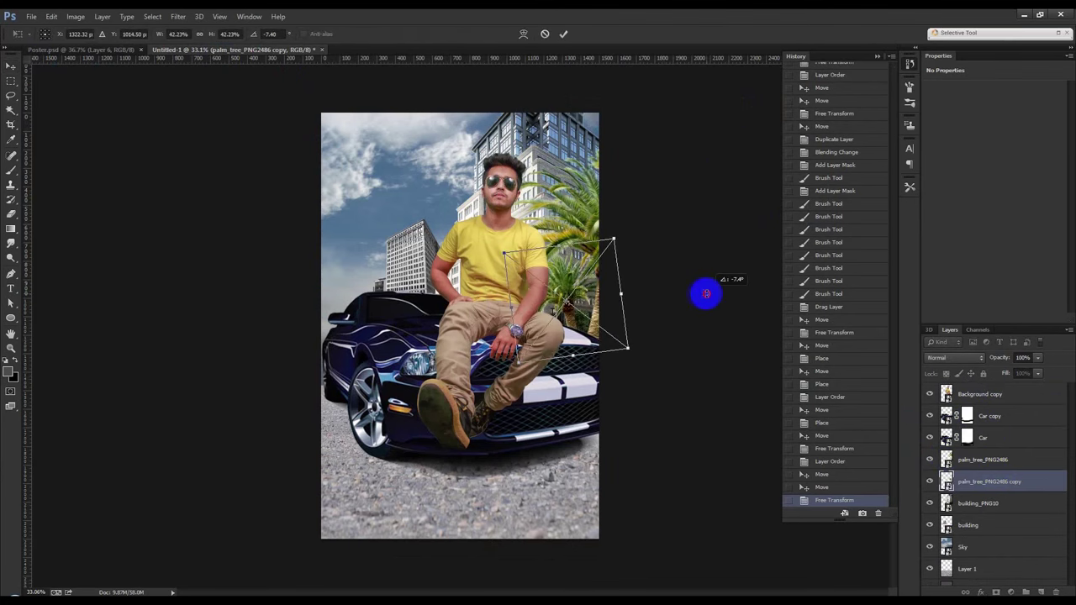
{"action": "key", "text": "Return"}
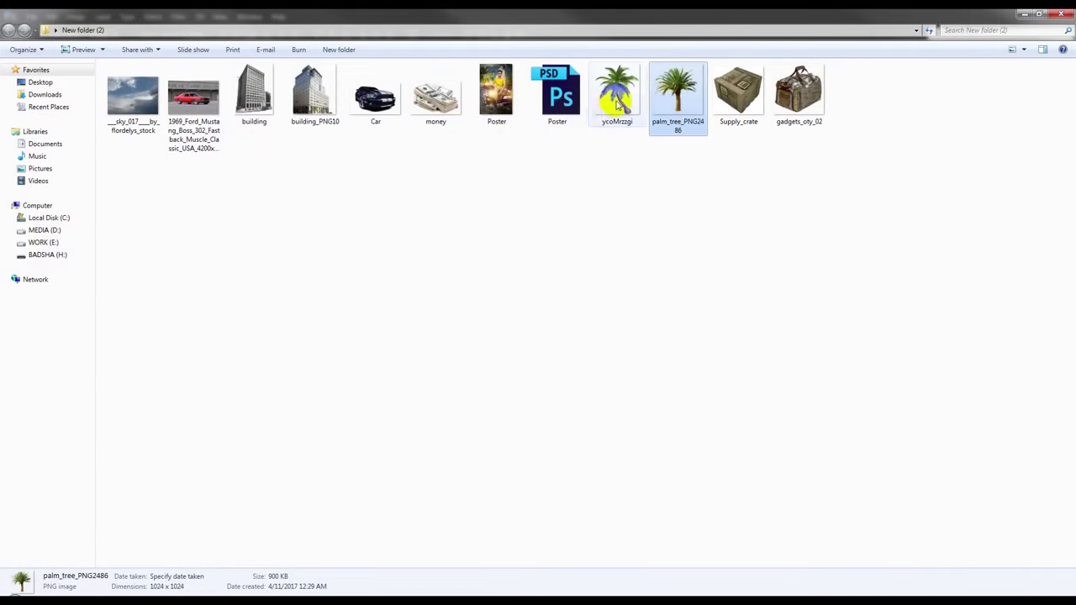
- Add the 'ycoMrzzgi' palm at upper left, flipped horizontally, shrunk and slightly tilted
{"action": "mouse_move", "coordinate": [617, 101]}
{"action": "left_mouse_down"}
{"action": "mouse_move", "coordinate": [322, 353]}
{"action": "mouse_move", "coordinate": [360, 325]}
{"action": "left_mouse_up"}
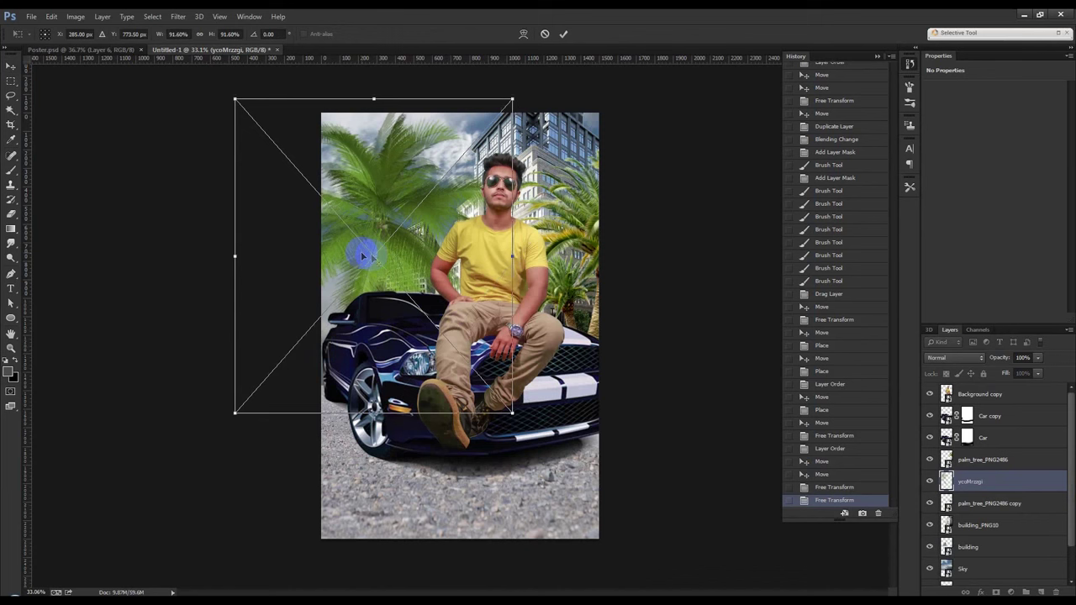
{"action": "left_click_drag", "start_coordinate": [457, 223], "coordinate": [429, 170]}
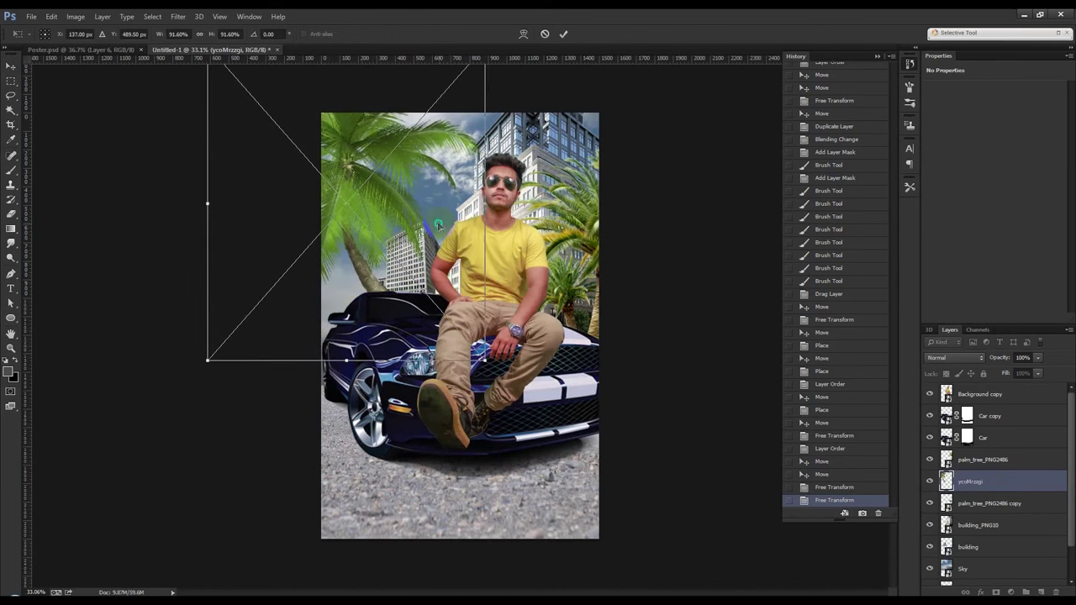
{"action": "right_click", "coordinate": [439, 225]}
{"action": "left_click", "coordinate": [477, 380]}
{"action": "left_click_drag", "start_coordinate": [409, 314], "coordinate": [436, 345]}
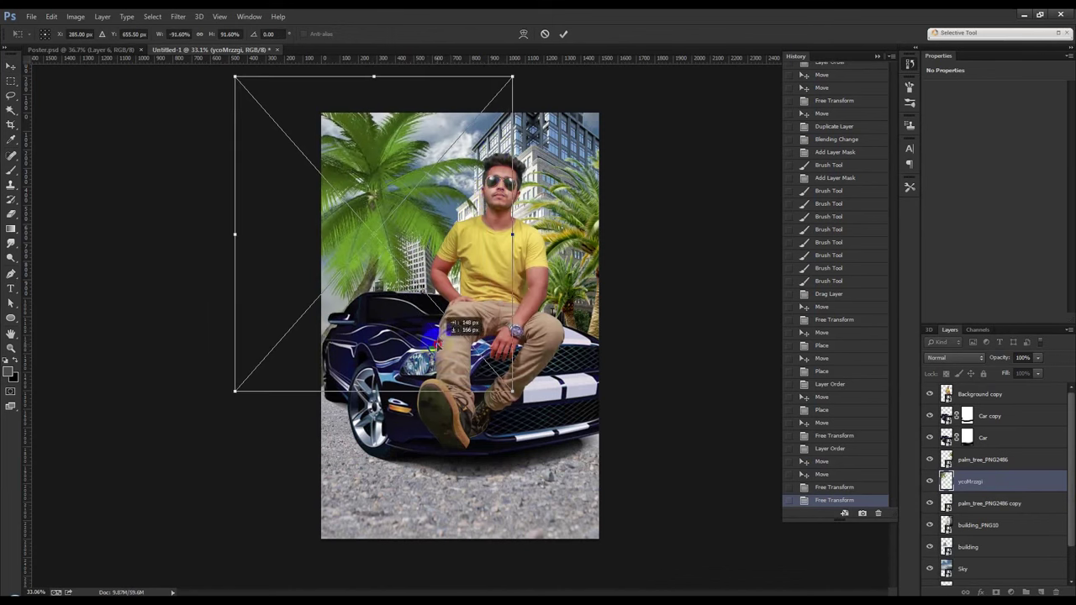
{"action": "left_click_drag", "start_coordinate": [512, 77], "coordinate": [479, 100]}
{"action": "left_click_drag", "start_coordinate": [421, 181], "coordinate": [423, 202]}
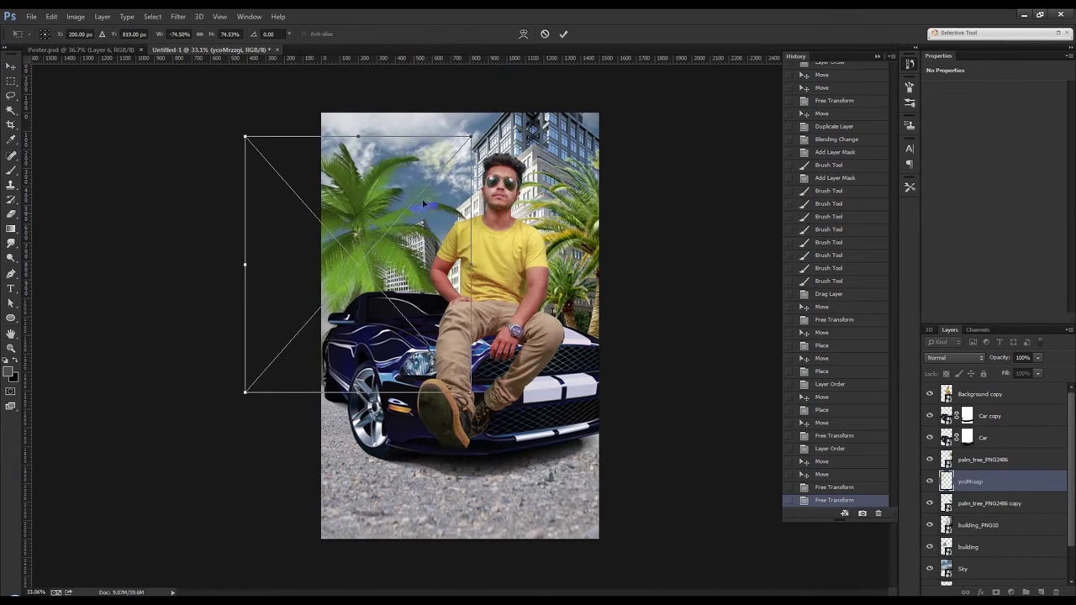
{"action": "left_click_drag", "start_coordinate": [465, 139], "coordinate": [461, 211]}
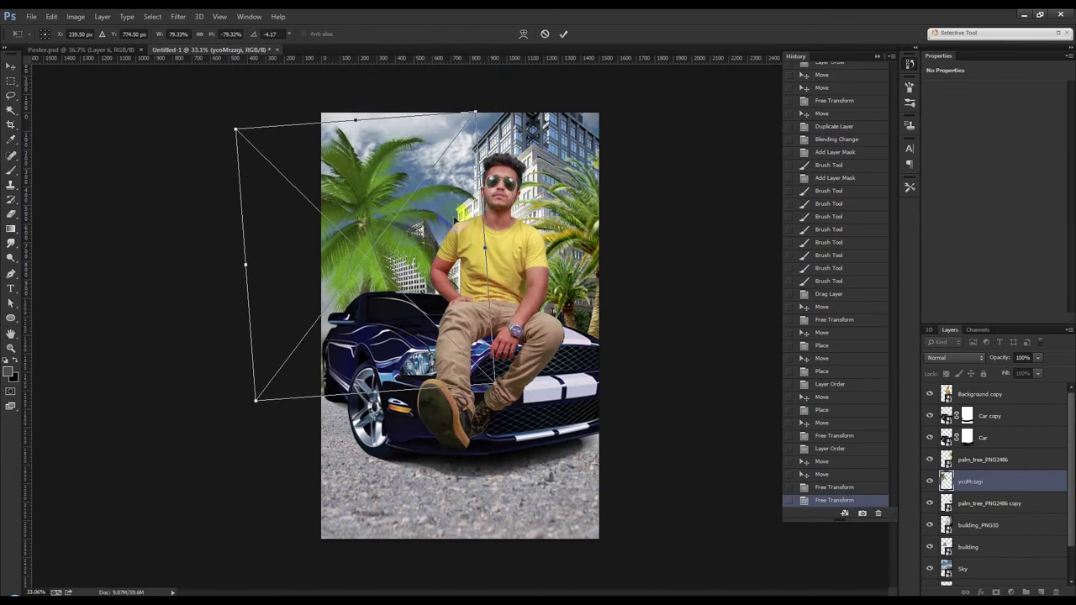
{"action": "key", "text": "Return"}
{"action": "left_click", "coordinate": [112, 50]}
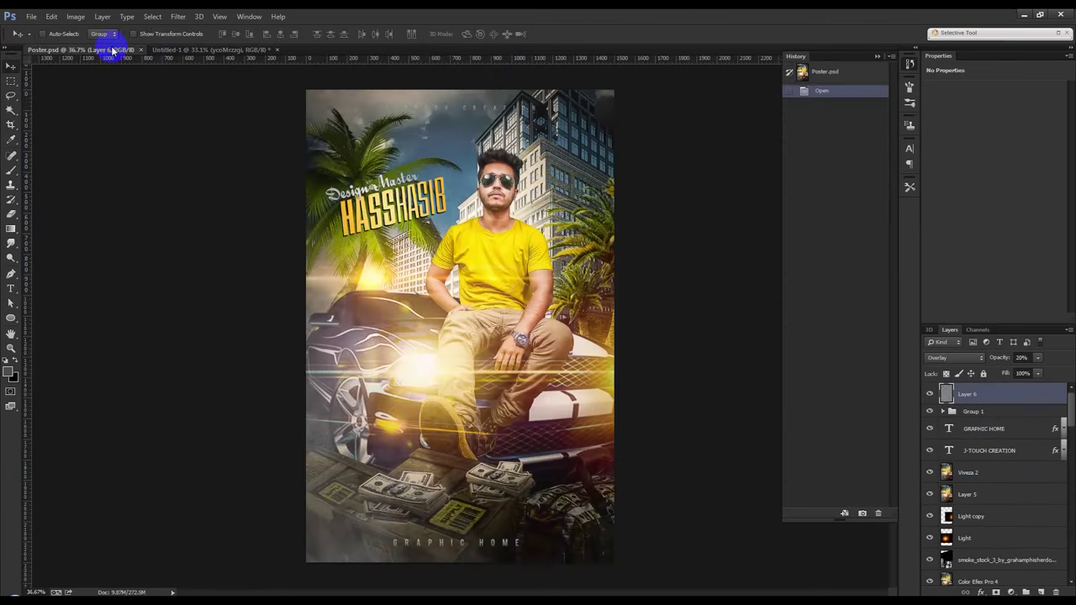
- Enlarge the Car and Car copy layers to about 105% and reposition them
{"action": "left_click", "coordinate": [214, 50]}
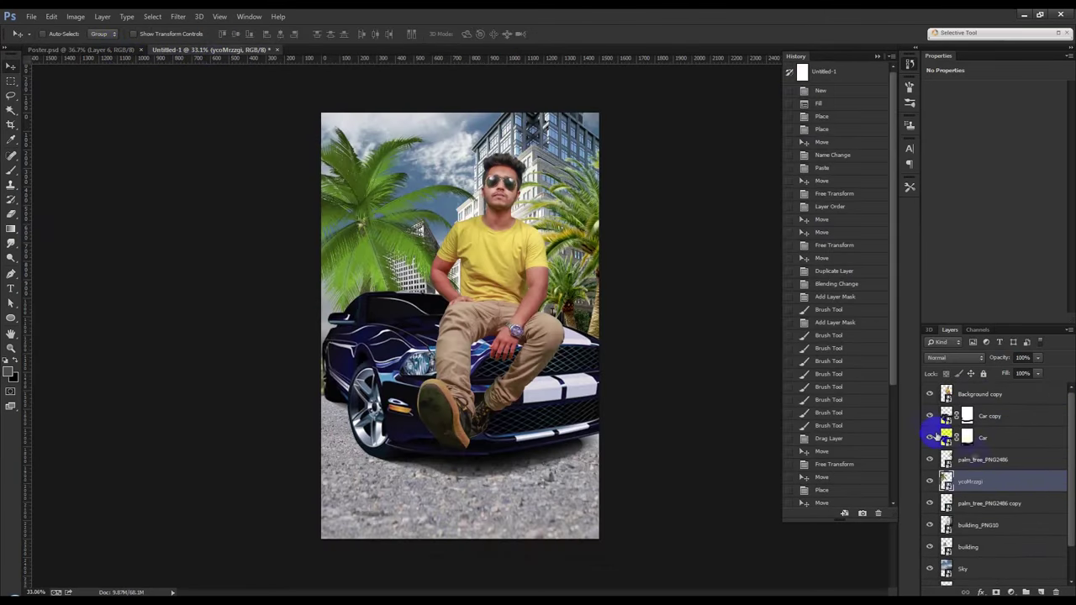
{"action": "left_click", "coordinate": [998, 441]}
{"action": "left_click", "coordinate": [992, 416], "text": "shift"}
{"action": "key", "text": "ctrl+t"}
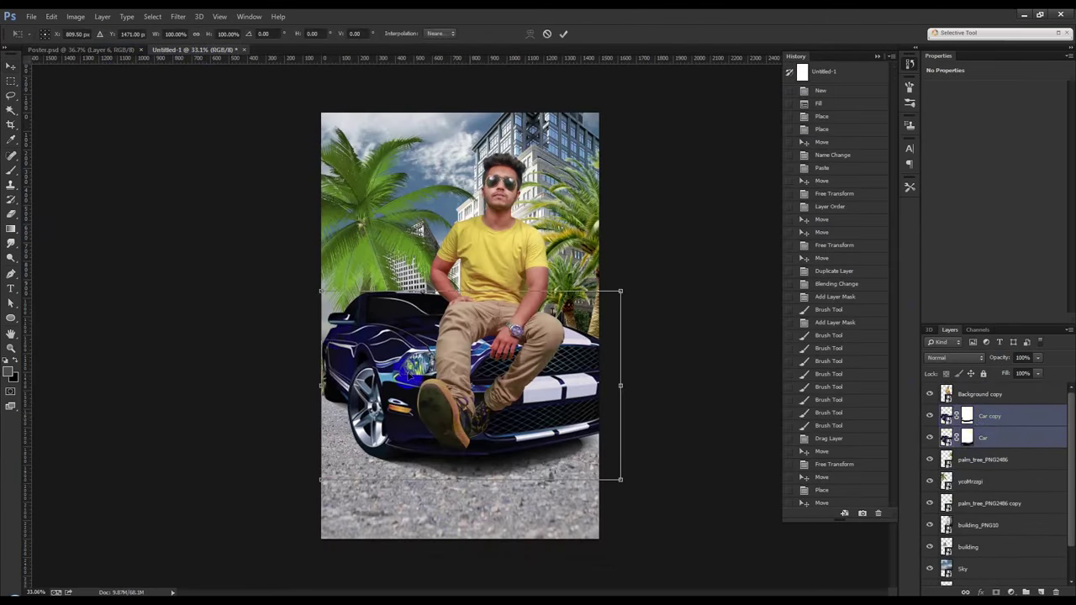
{"action": "left_click_drag", "start_coordinate": [311, 292], "coordinate": [304, 286]}
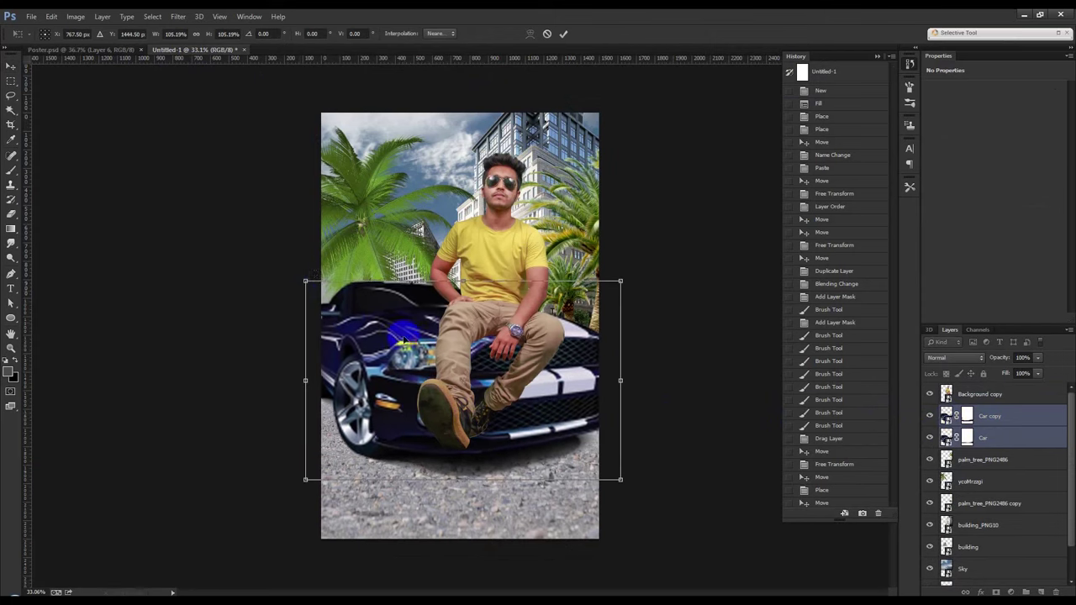
{"action": "left_click_drag", "start_coordinate": [416, 349], "coordinate": [416, 354]}
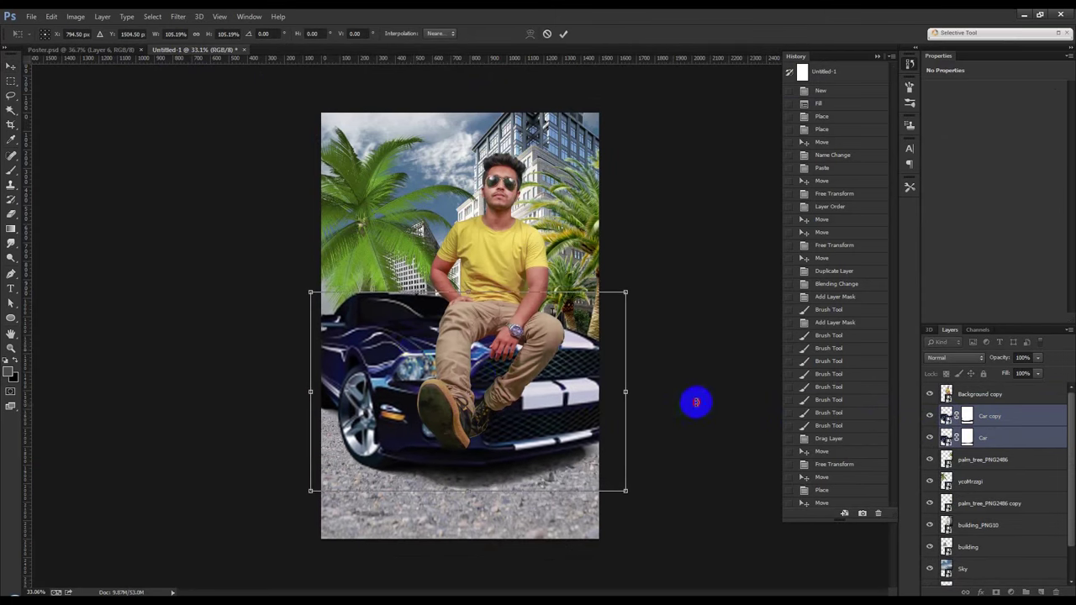
{"action": "key", "text": "Return"}
{"action": "left_click_drag", "start_coordinate": [533, 378], "coordinate": [523, 367]}
- Move the seated man layer (Background copy) left and down
{"action": "left_click", "coordinate": [1019, 401]}
{"action": "mouse_move", "coordinate": [720, 368]}
{"action": "left_mouse_down"}
{"action": "mouse_move", "coordinate": [704, 361]}
{"action": "mouse_move", "coordinate": [747, 379]}
{"action": "mouse_move", "coordinate": [636, 365]}
{"action": "left_mouse_up"}
{"action": "key", "text": "ctrl+t"}
- Slightly enlarge and tilt the seated man, then nudge him down
{"action": "mouse_move", "coordinate": [476, 337]}
{"action": "left_mouse_down"}
{"action": "mouse_move", "coordinate": [474, 349]}
{"action": "mouse_move", "coordinate": [484, 341]}
{"action": "left_mouse_up"}
{"action": "left_click_drag", "start_coordinate": [563, 448], "coordinate": [569, 440]}
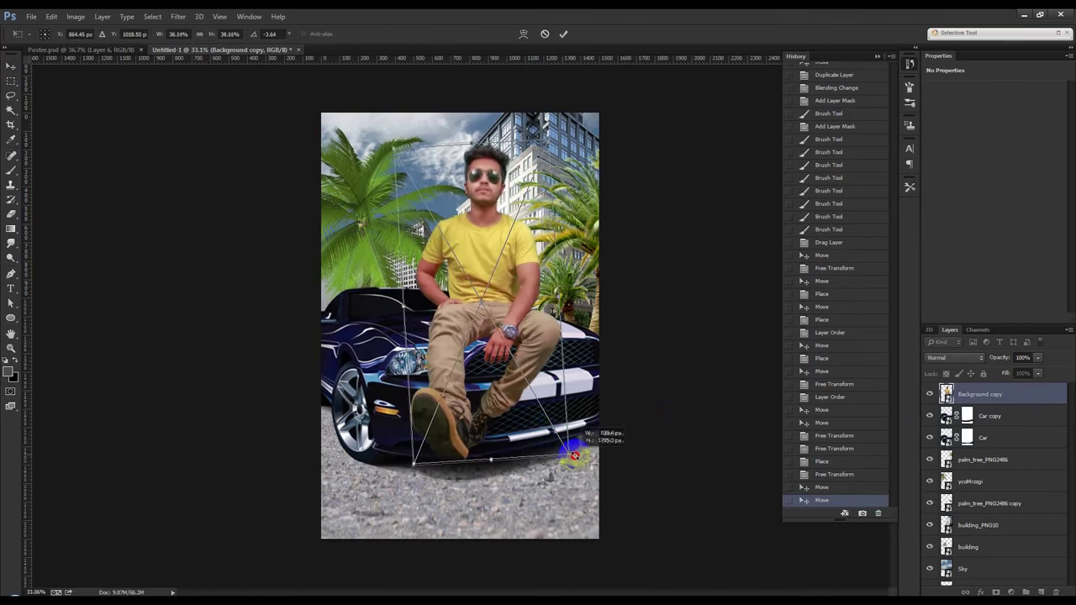
{"action": "left_click_drag", "start_coordinate": [639, 444], "coordinate": [654, 442]}
{"action": "left_click_drag", "start_coordinate": [530, 360], "coordinate": [528, 358]}
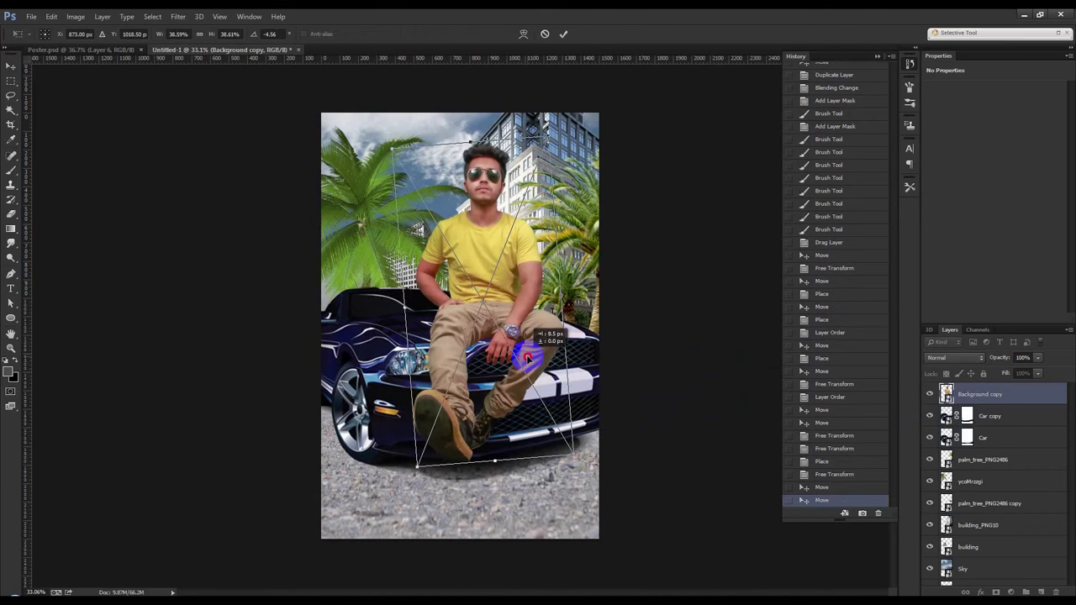
{"action": "key", "text": "Return"}
{"action": "key", "text": "Down"}
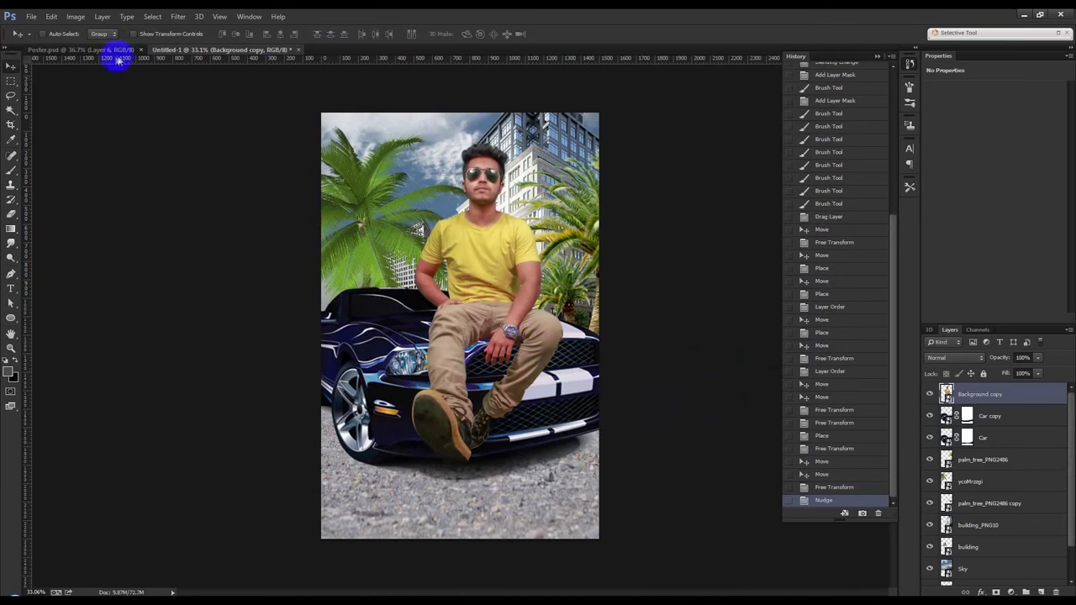
- Shrink the 'ycoMrzzgi' palm to about half size, straighten it and place it along the left edge
{"action": "left_click", "coordinate": [115, 50]}
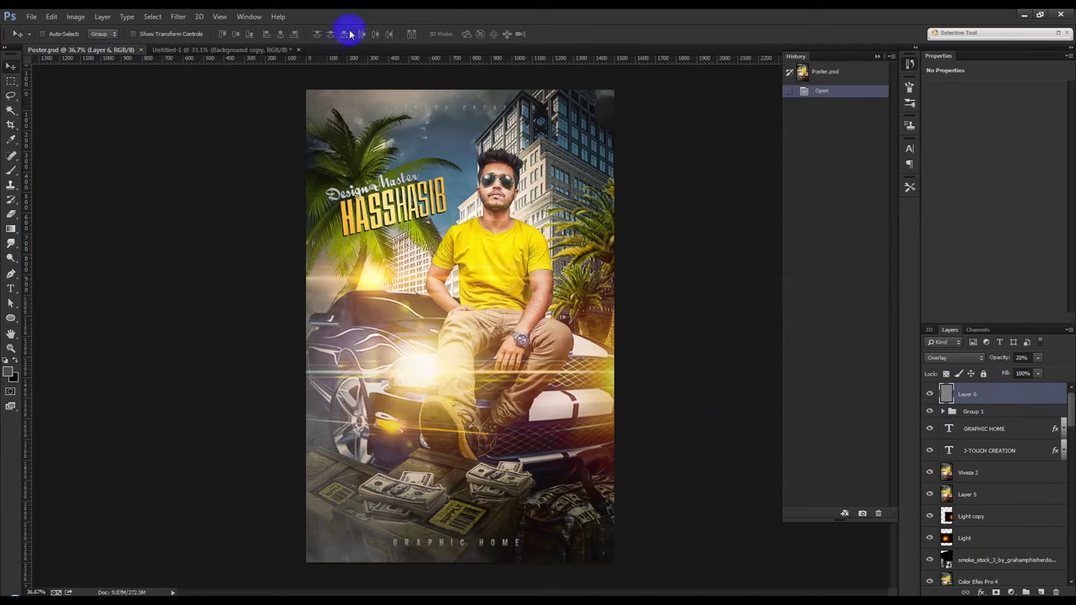
{"action": "left_click", "coordinate": [283, 50]}
{"action": "left_click", "coordinate": [987, 477]}
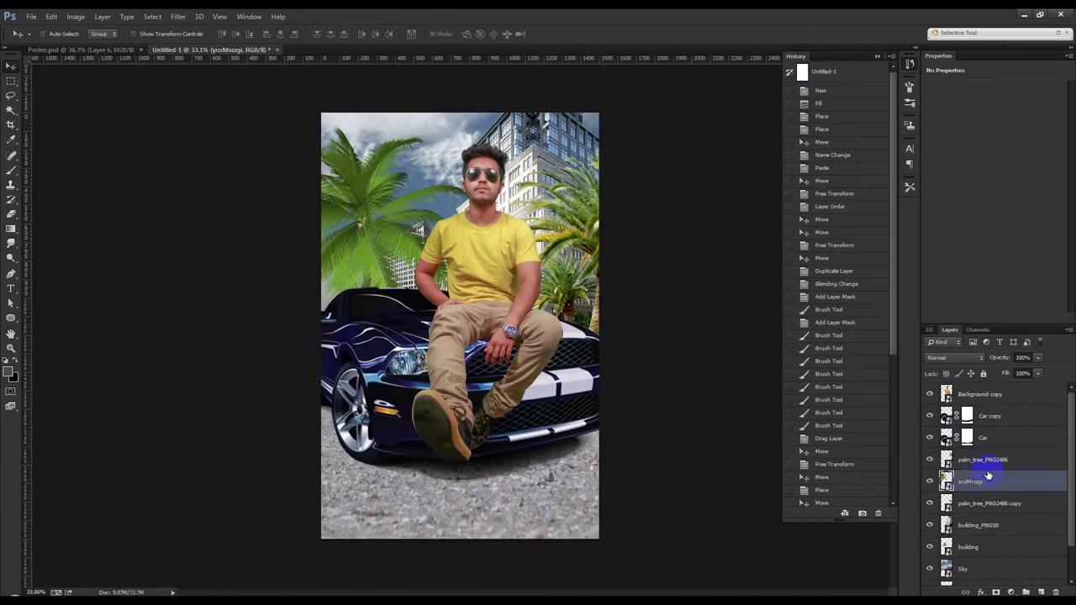
{"action": "key", "text": "ctrl+t"}
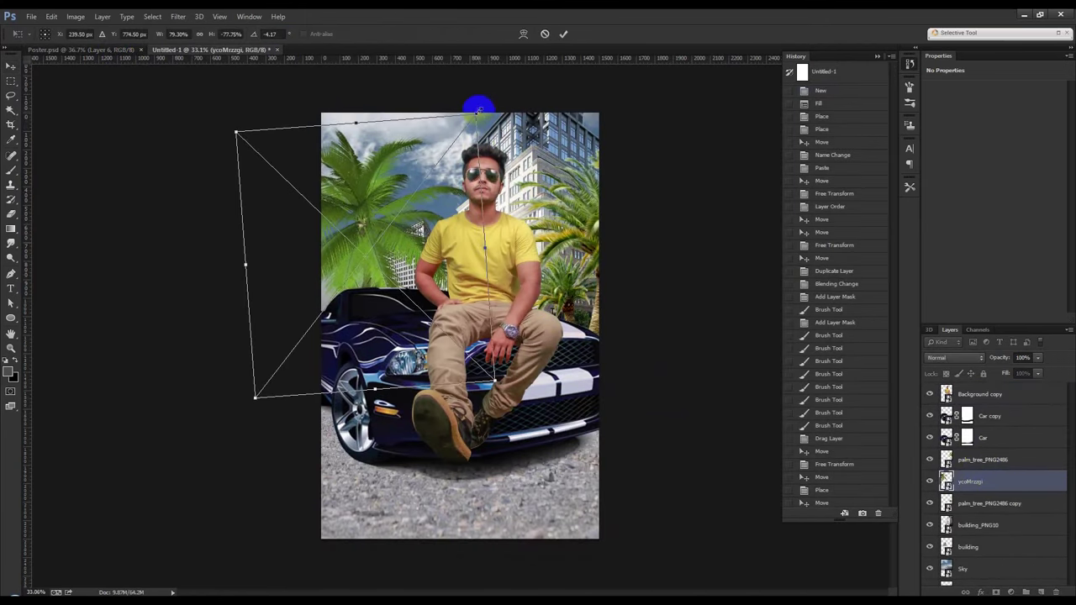
{"action": "mouse_move", "coordinate": [479, 105]}
{"action": "left_mouse_down"}
{"action": "mouse_move", "coordinate": [433, 154]}
{"action": "mouse_move", "coordinate": [325, 220]}
{"action": "left_mouse_up"}
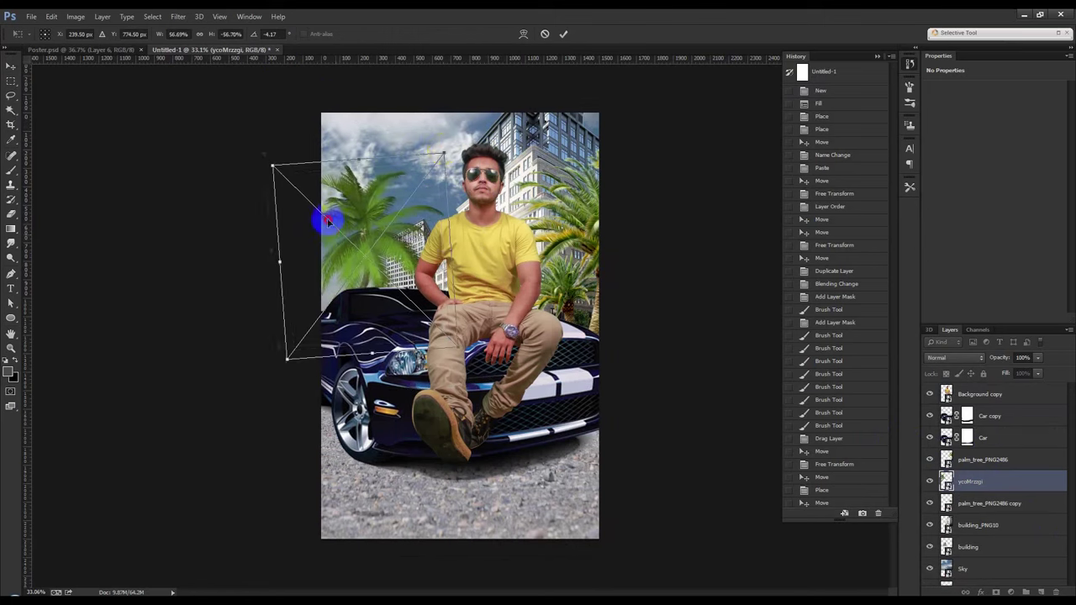
{"action": "left_click_drag", "start_coordinate": [569, 229], "coordinate": [580, 248]}
{"action": "left_click_drag", "start_coordinate": [330, 213], "coordinate": [339, 216]}
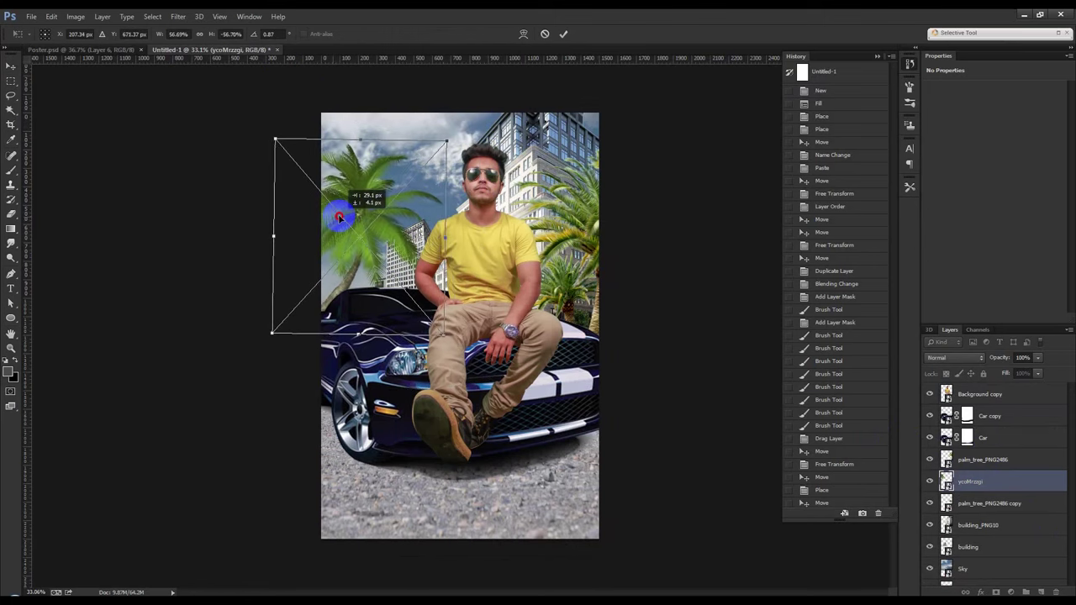
{"action": "double_click", "coordinate": [402, 233]}
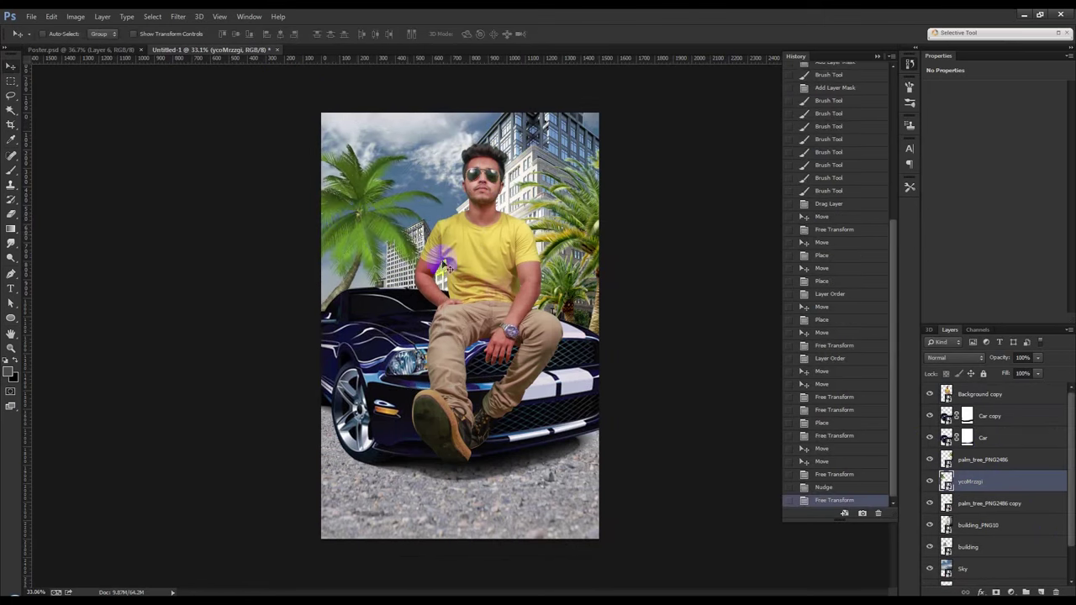
{"action": "left_click", "coordinate": [298, 594]}
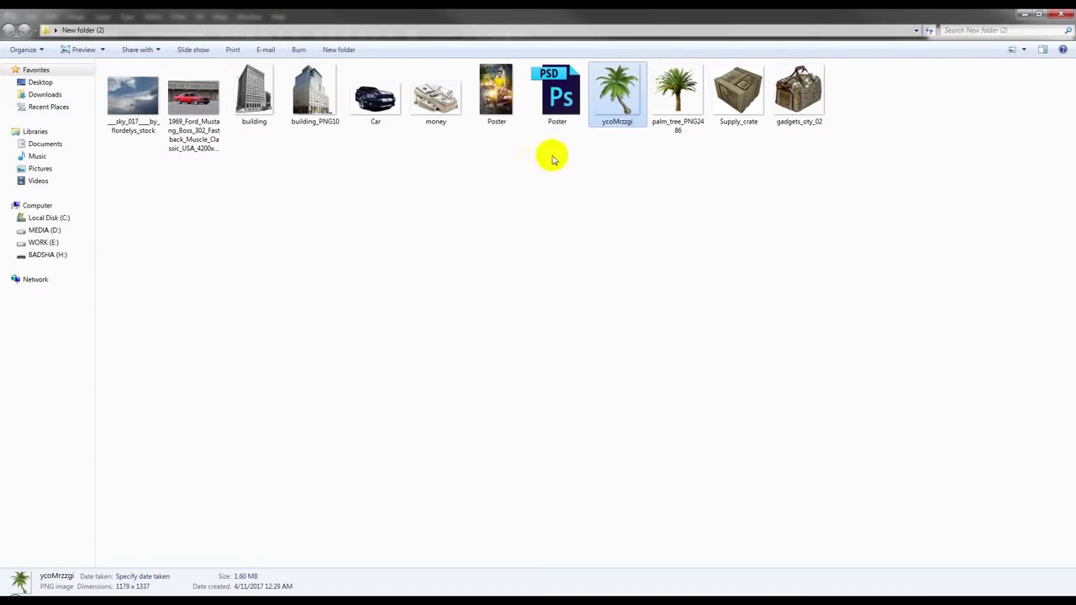
- Place the 'gadgets_oty_02' money bag image and move its layer to the top
{"action": "left_click_drag", "start_coordinate": [797, 94], "coordinate": [592, 461]}
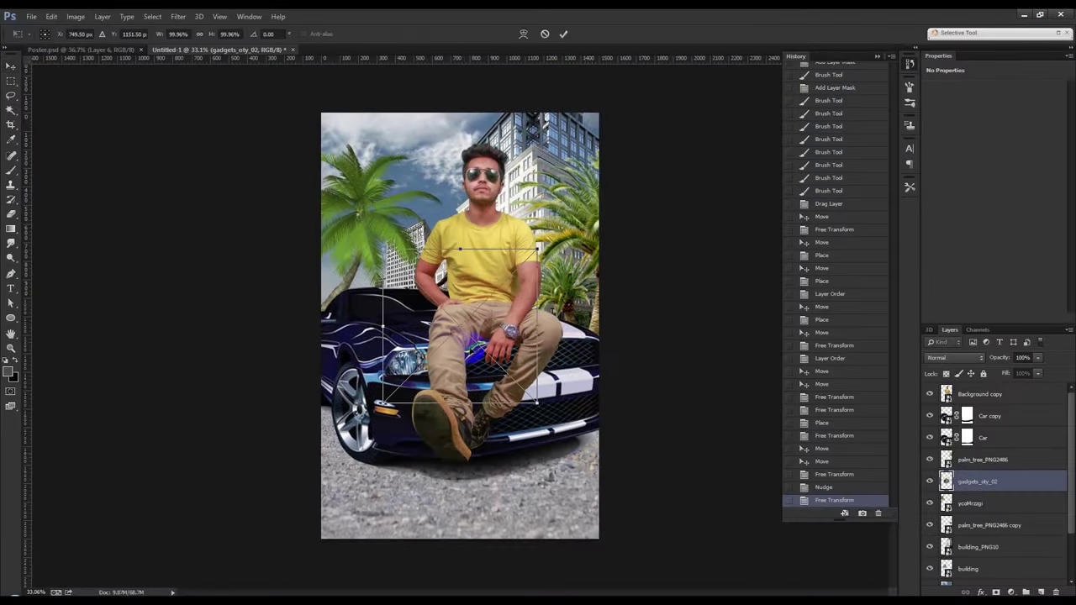
{"action": "left_click_drag", "start_coordinate": [593, 461], "coordinate": [554, 505]}
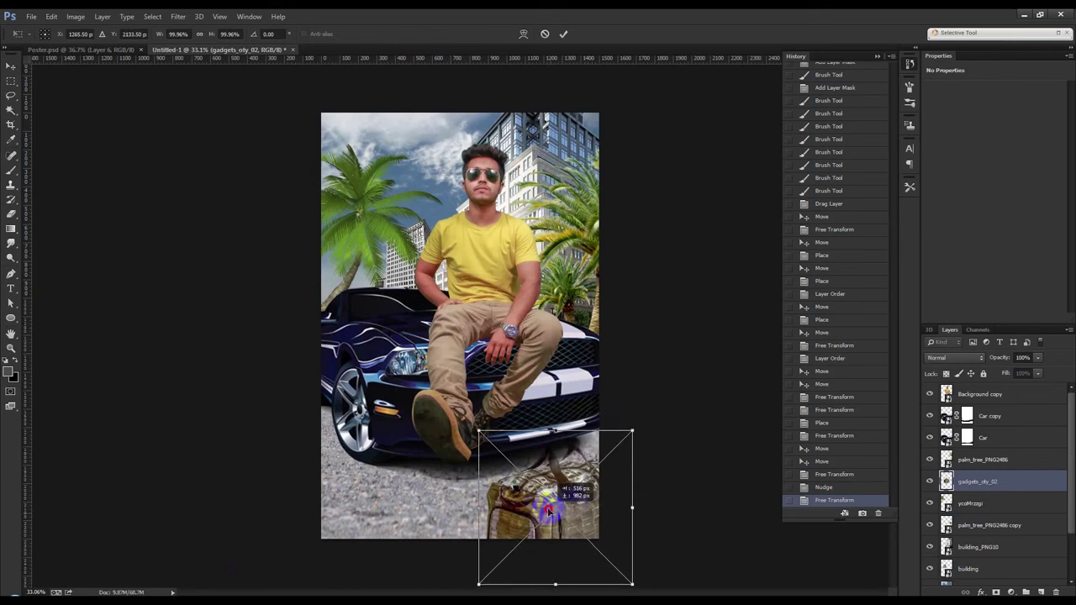
{"action": "key", "text": "Return"}
{"action": "left_click_drag", "start_coordinate": [1059, 480], "coordinate": [985, 385]}
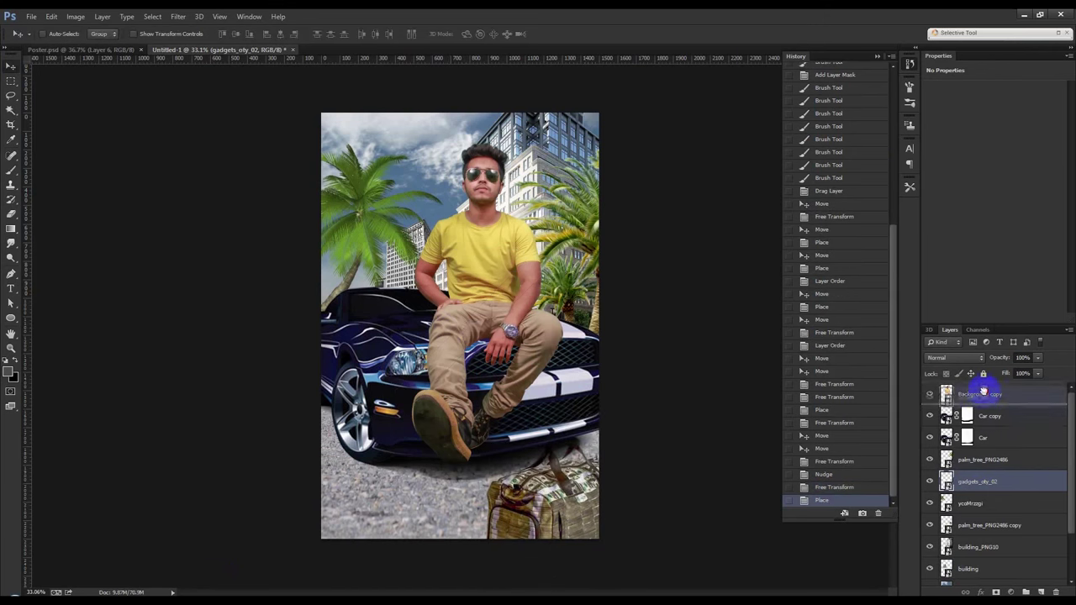
- Enlarge and tilt the money bag and position it at the poster's lower right
{"action": "left_click_drag", "start_coordinate": [607, 464], "coordinate": [617, 440]}
{"action": "key", "text": "ctrl+t"}
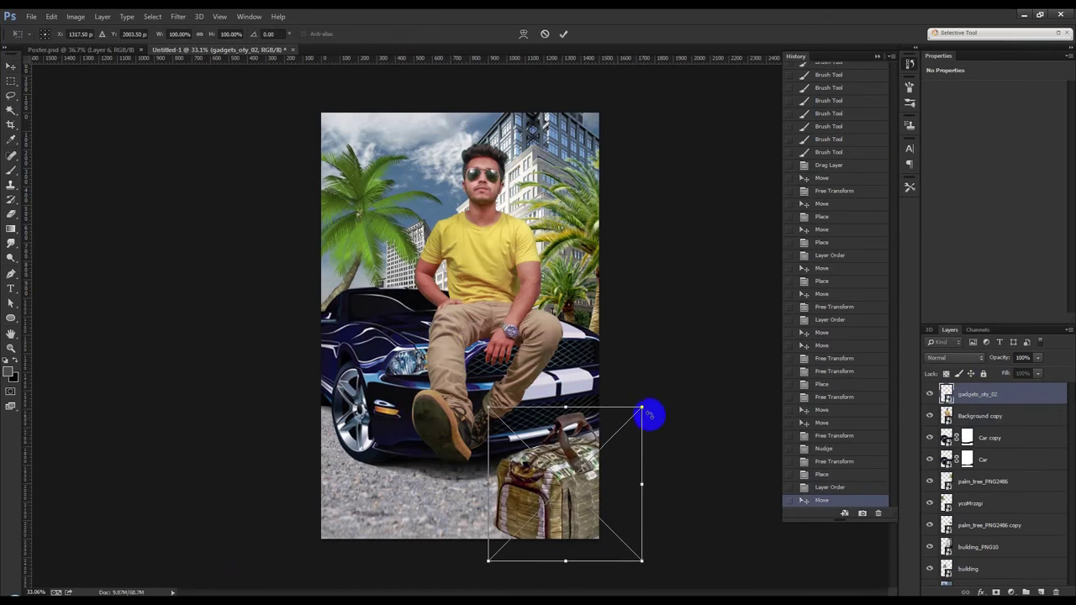
{"action": "left_click_drag", "start_coordinate": [678, 376], "coordinate": [703, 457]}
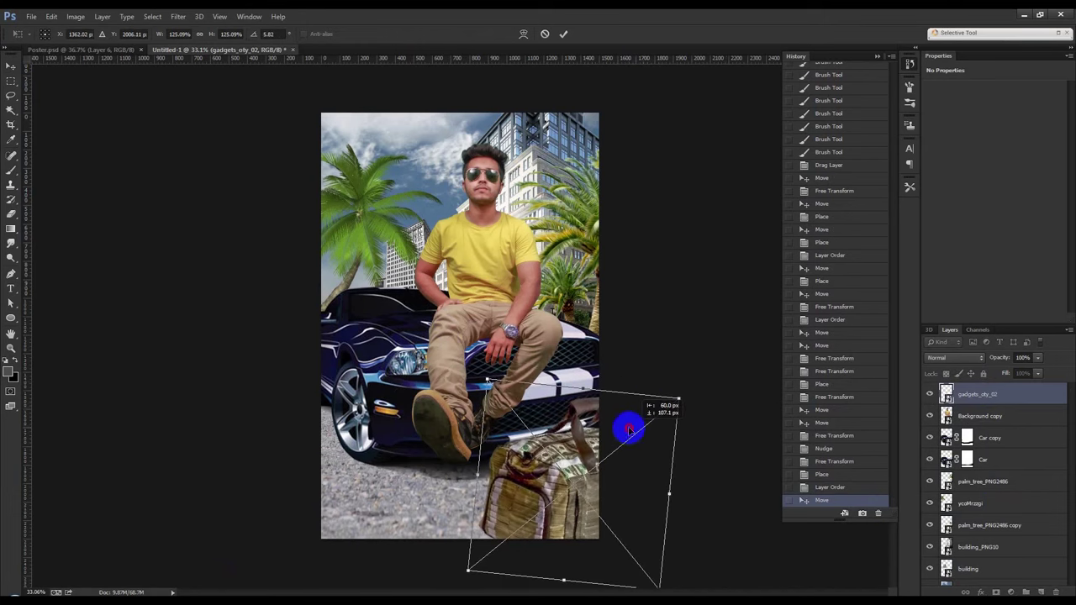
{"action": "left_click_drag", "start_coordinate": [703, 457], "coordinate": [684, 404]}
{"action": "key", "text": "Return"}
{"action": "mouse_move", "coordinate": [608, 452]}
{"action": "left_mouse_down"}
{"action": "mouse_move", "coordinate": [595, 443]}
{"action": "mouse_move", "coordinate": [588, 454]}
{"action": "left_mouse_up"}
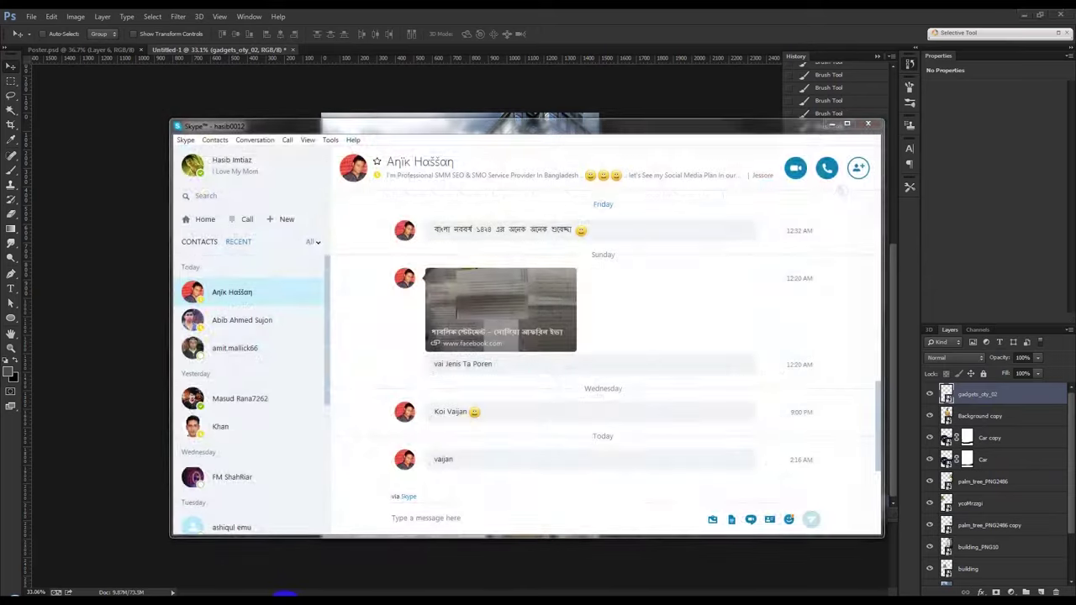
{"action": "mouse_move", "coordinate": [282, 594]}
{"action": "left_click", "coordinate": [367, 505]}
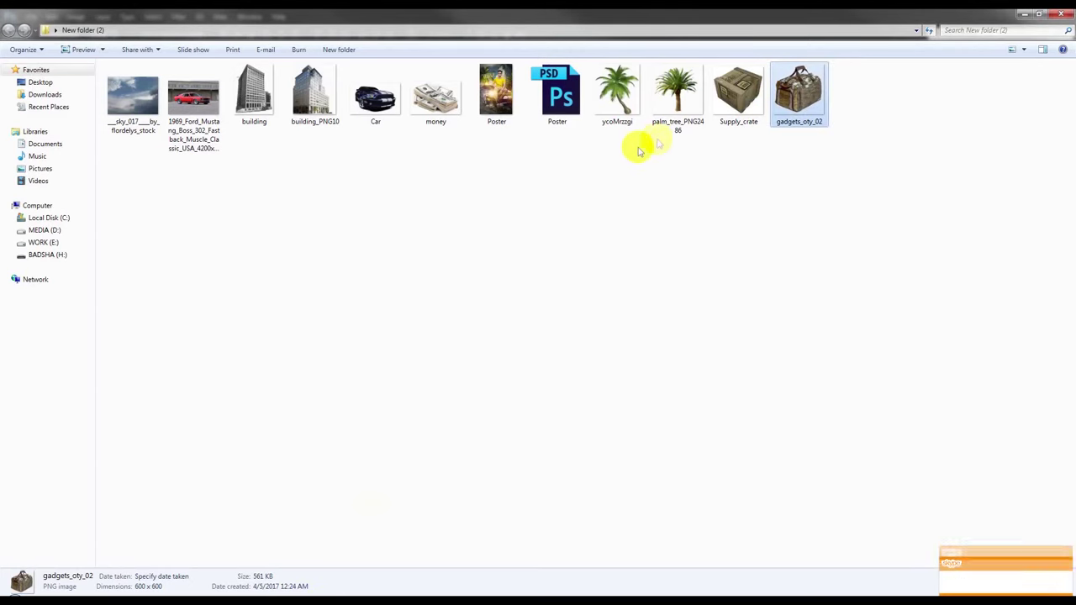
- Place the 'Supply_crate' image in the composite and rasterize its layer
{"action": "left_click_drag", "start_coordinate": [739, 92], "coordinate": [322, 476]}
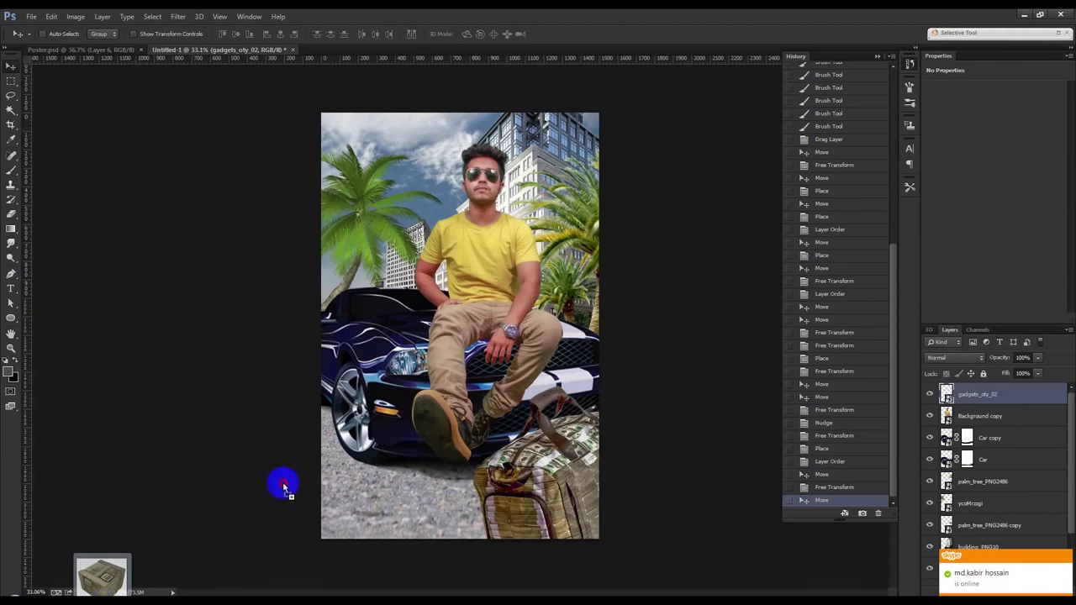
{"action": "left_click_drag", "start_coordinate": [322, 477], "coordinate": [414, 413]}
{"action": "mouse_move", "coordinate": [489, 337]}
{"action": "left_mouse_down"}
{"action": "mouse_move", "coordinate": [420, 476]}
{"action": "mouse_move", "coordinate": [469, 358]}
{"action": "left_mouse_up"}
{"action": "key", "text": "Return"}
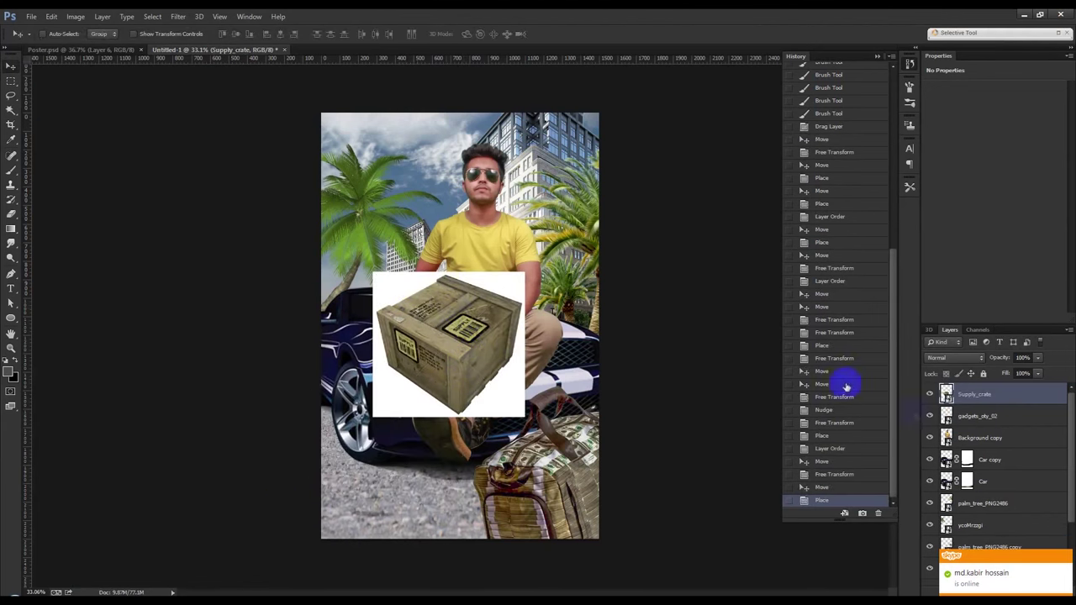
{"action": "right_click", "coordinate": [967, 391]}
{"action": "left_click", "coordinate": [828, 262]}
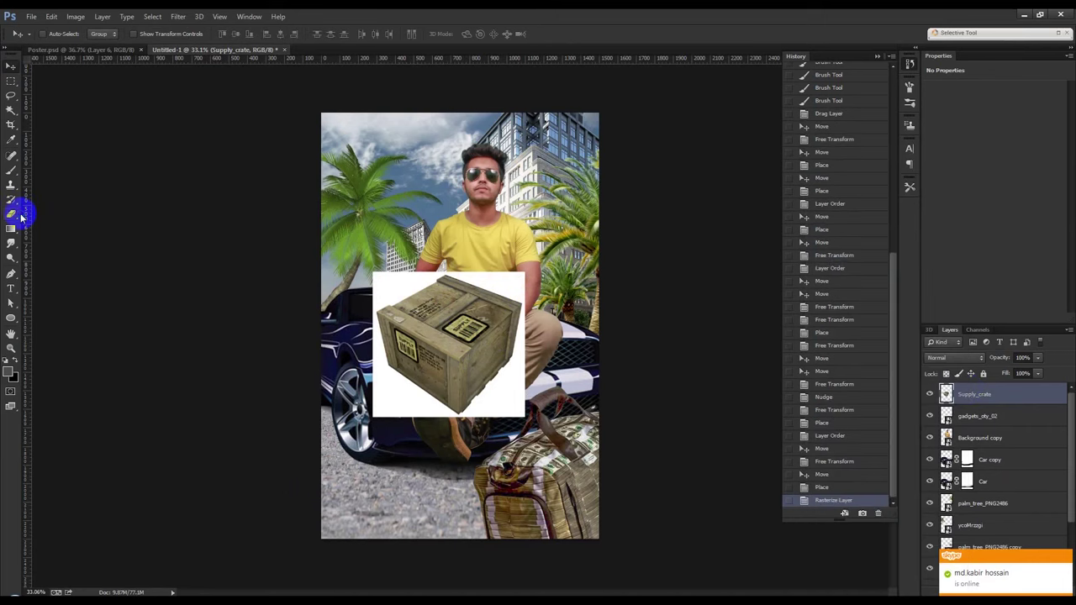
- Remove the crate's white background with the Magic Eraser and move it to the bottom-left
{"action": "left_click", "coordinate": [11, 213]}
{"action": "left_click", "coordinate": [67, 232]}
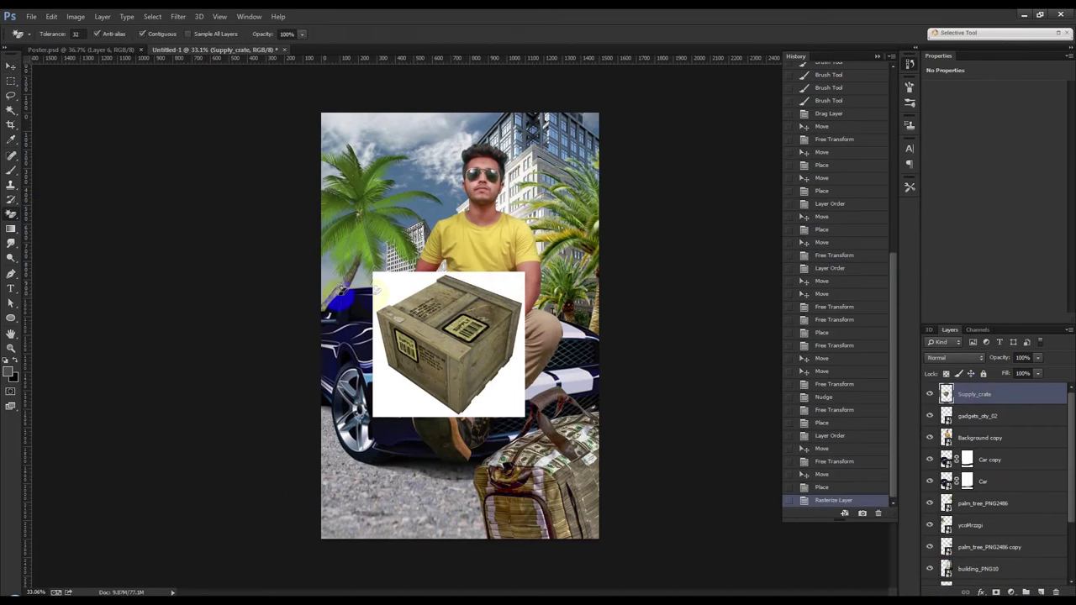
{"action": "left_click", "coordinate": [387, 296]}
{"action": "left_click", "coordinate": [12, 67]}
{"action": "mouse_move", "coordinate": [457, 365]}
{"action": "left_mouse_down"}
{"action": "mouse_move", "coordinate": [373, 455]}
{"action": "mouse_move", "coordinate": [373, 444]}
{"action": "left_mouse_up"}
- Enlarge the crate to about 120% and place its layer beneath the money bag layer
{"action": "key", "text": "ctrl+t"}
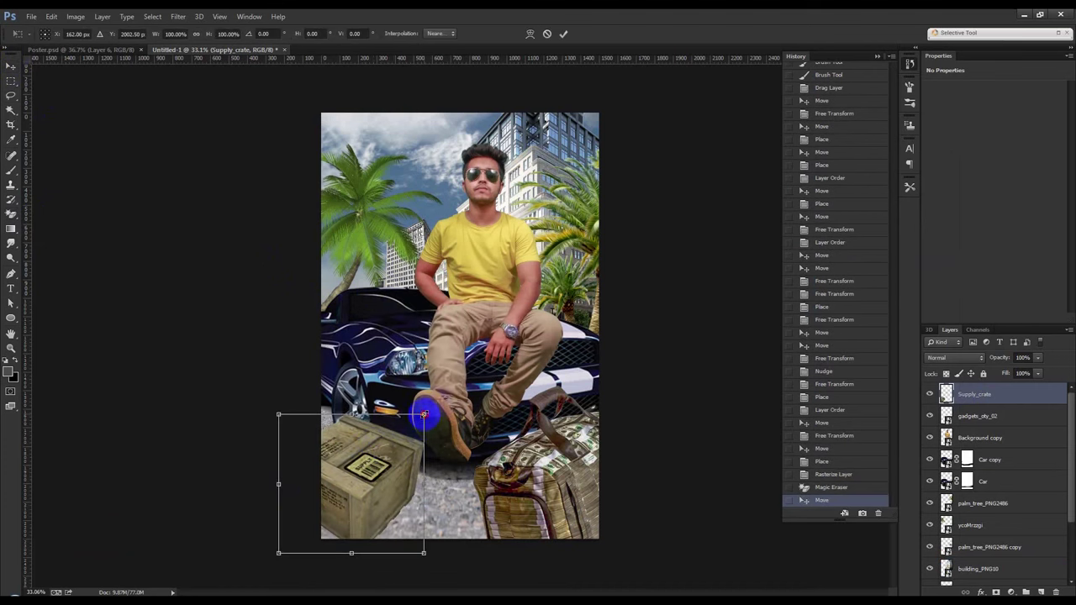
{"action": "left_click_drag", "start_coordinate": [424, 415], "coordinate": [454, 389]}
{"action": "left_click_drag", "start_coordinate": [412, 445], "coordinate": [458, 463]}
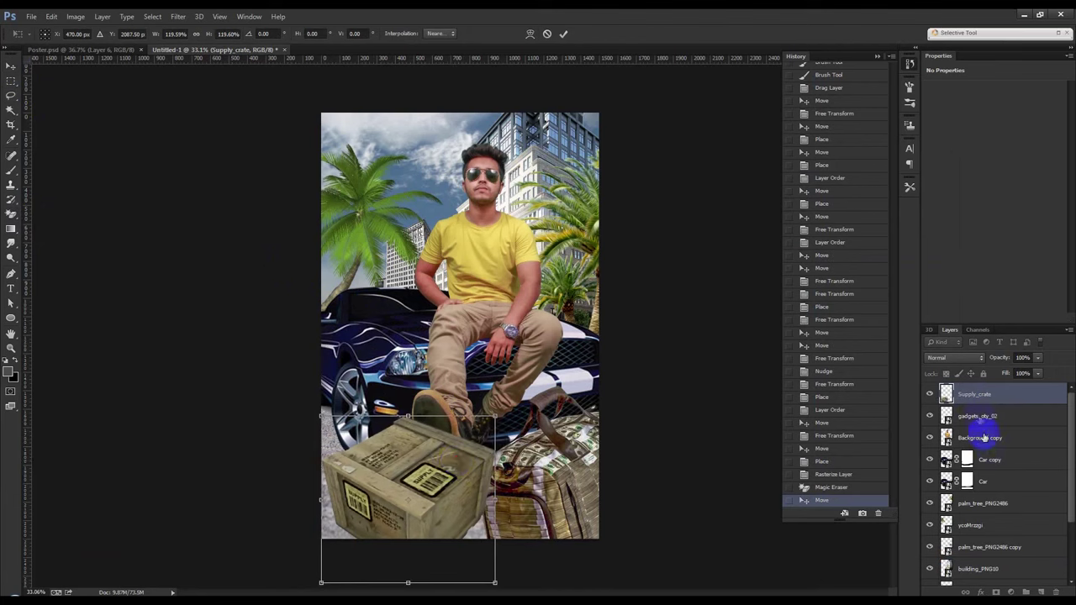
{"action": "key", "text": "Return"}
{"action": "left_click_drag", "start_coordinate": [973, 402], "coordinate": [975, 427]}
{"action": "left_click_drag", "start_coordinate": [553, 425], "coordinate": [555, 437]}
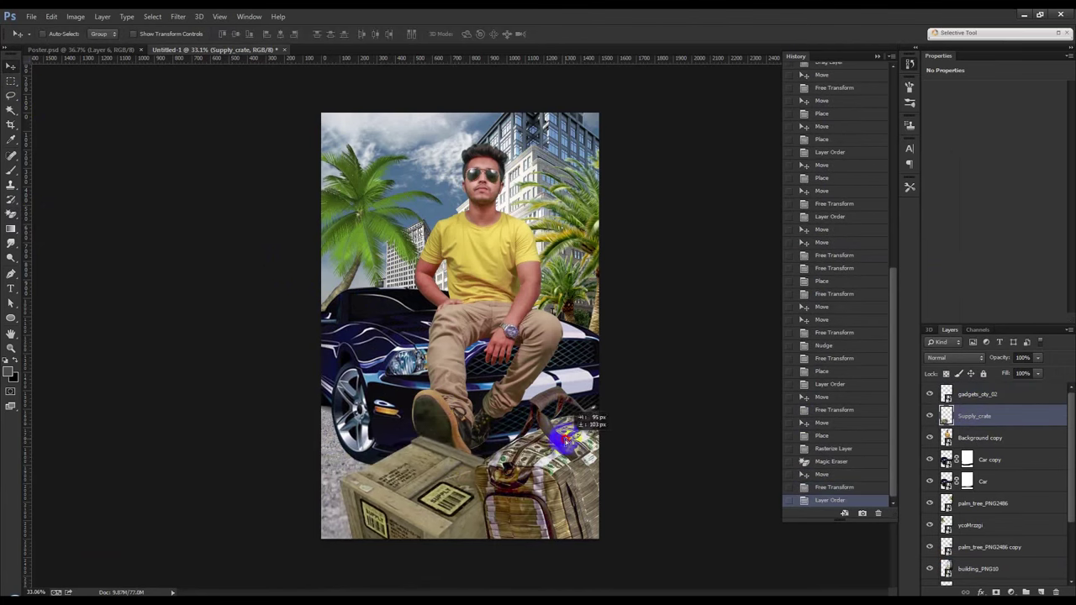
- Distort the crate's perspective and Alt-drag out a duplicate copy
{"action": "key", "text": "ctrl+t"}
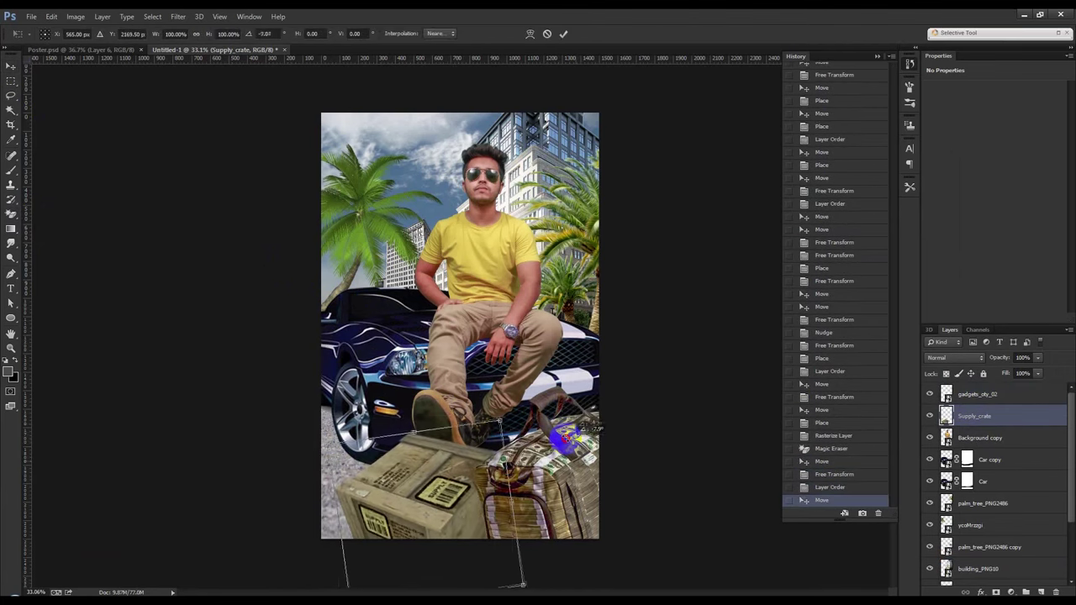
{"action": "mouse_move", "coordinate": [511, 423]}
{"action": "left_mouse_down"}
{"action": "mouse_move", "coordinate": [532, 424]}
{"action": "mouse_move", "coordinate": [438, 476]}
{"action": "left_mouse_up"}
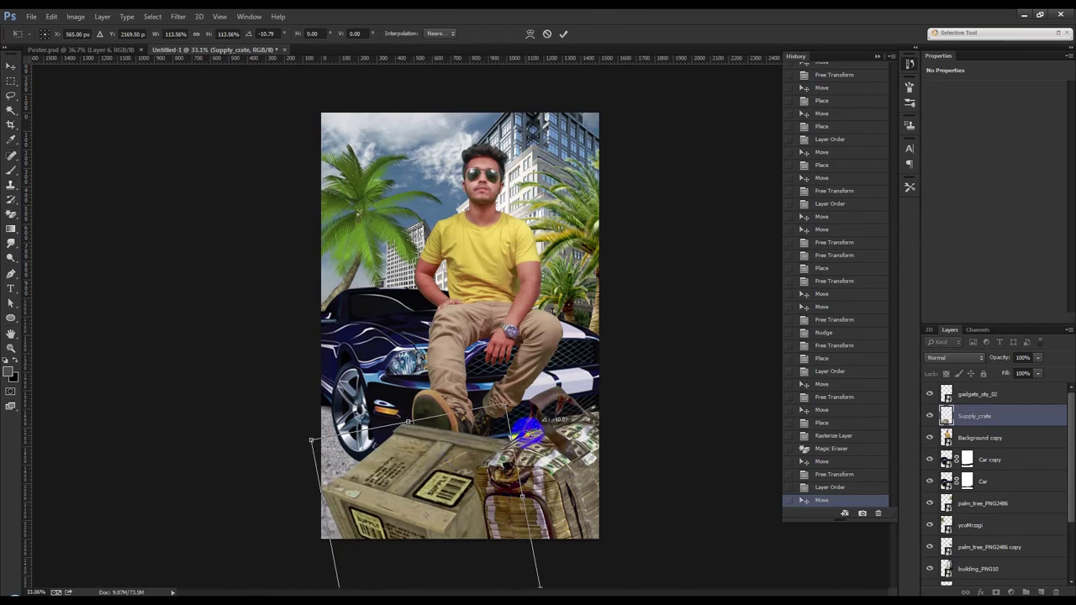
{"action": "left_click_drag", "start_coordinate": [438, 476], "coordinate": [473, 478]}
{"action": "key", "text": "Return"}
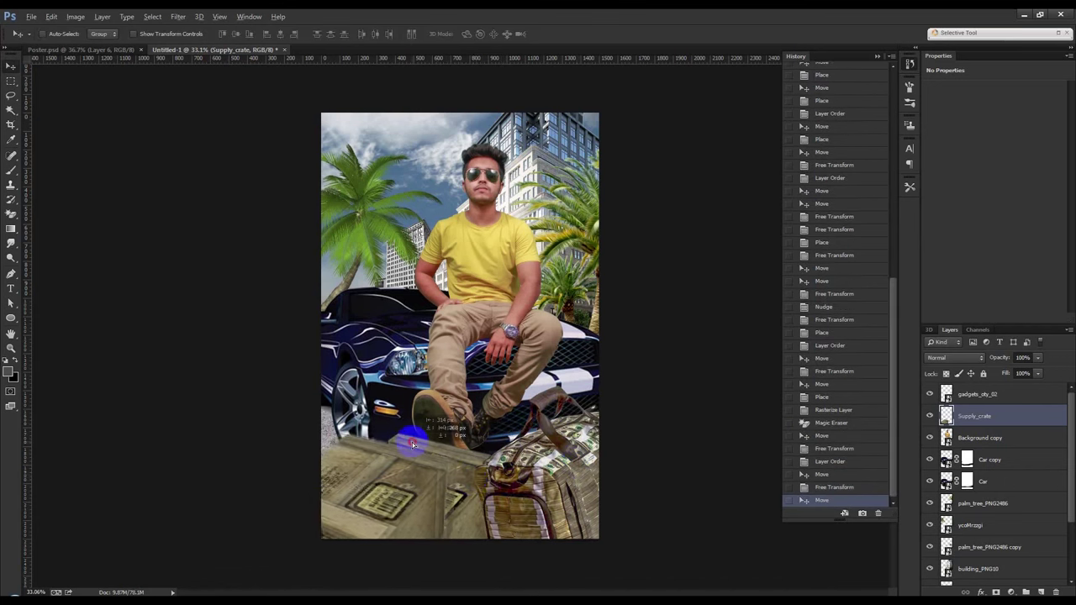
- Put the crate copy beneath the original and rotate it about 10 degrees
{"action": "left_click_drag", "start_coordinate": [975, 417], "coordinate": [971, 446]}
{"action": "key", "text": "ctrl+t"}
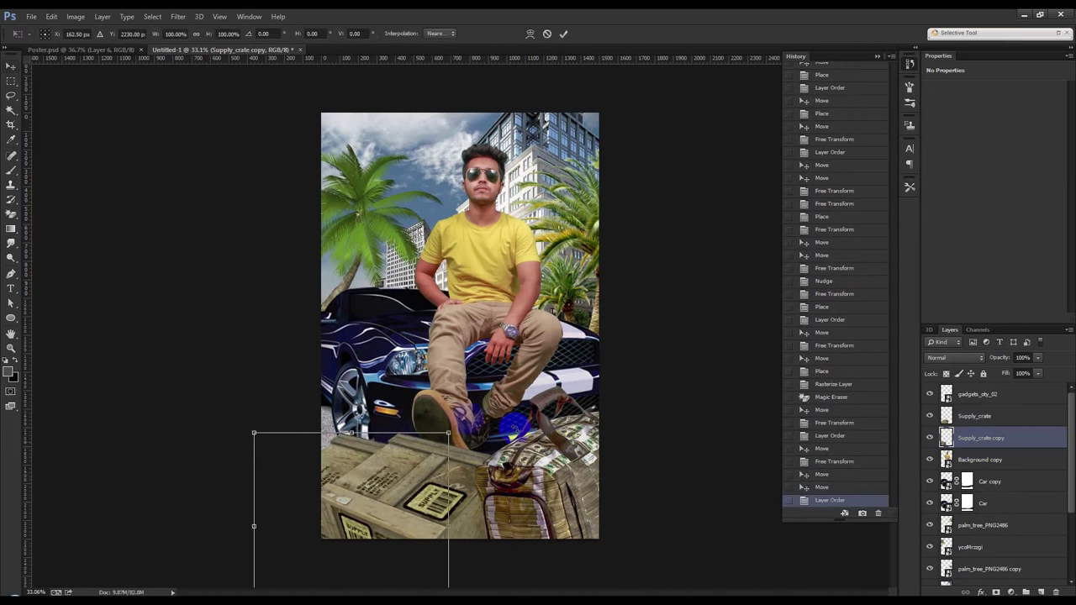
{"action": "mouse_move", "coordinate": [444, 420]}
{"action": "left_mouse_down"}
{"action": "mouse_move", "coordinate": [397, 496]}
{"action": "mouse_move", "coordinate": [337, 437]}
{"action": "left_mouse_up"}
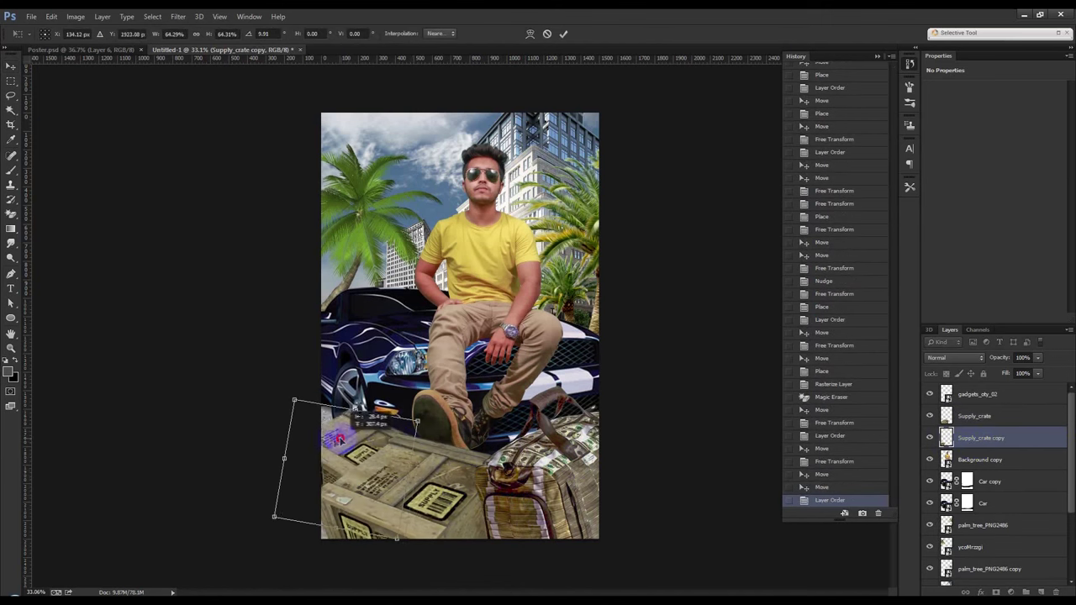
{"action": "mouse_move", "coordinate": [373, 468]}
{"action": "left_mouse_down"}
{"action": "mouse_move", "coordinate": [376, 454]}
{"action": "mouse_move", "coordinate": [396, 448]}
{"action": "left_mouse_up"}
{"action": "key", "text": "Return"}
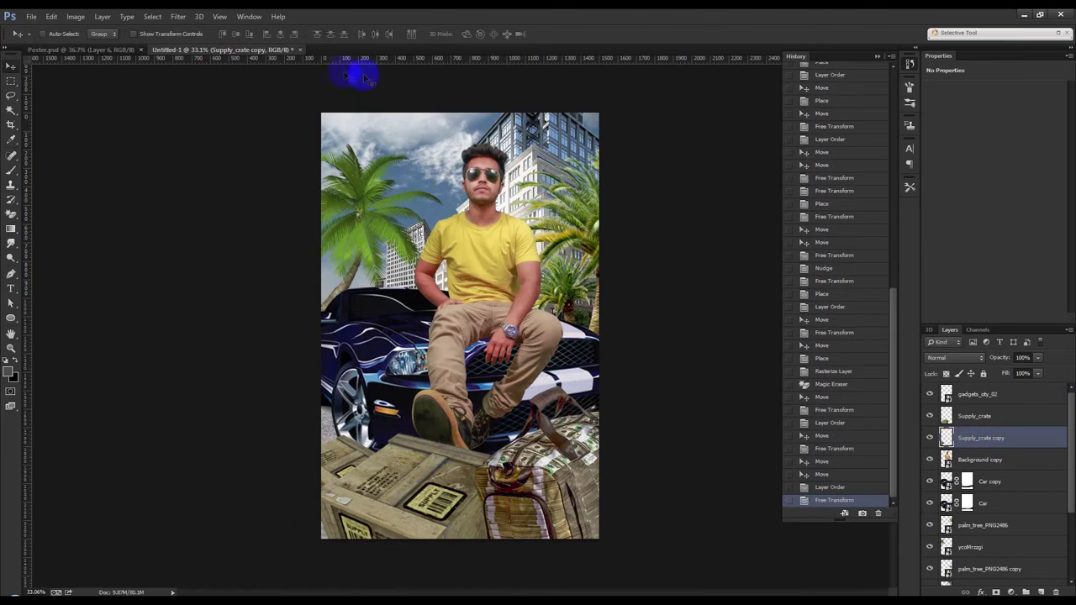
{"action": "left_click", "coordinate": [92, 50]}
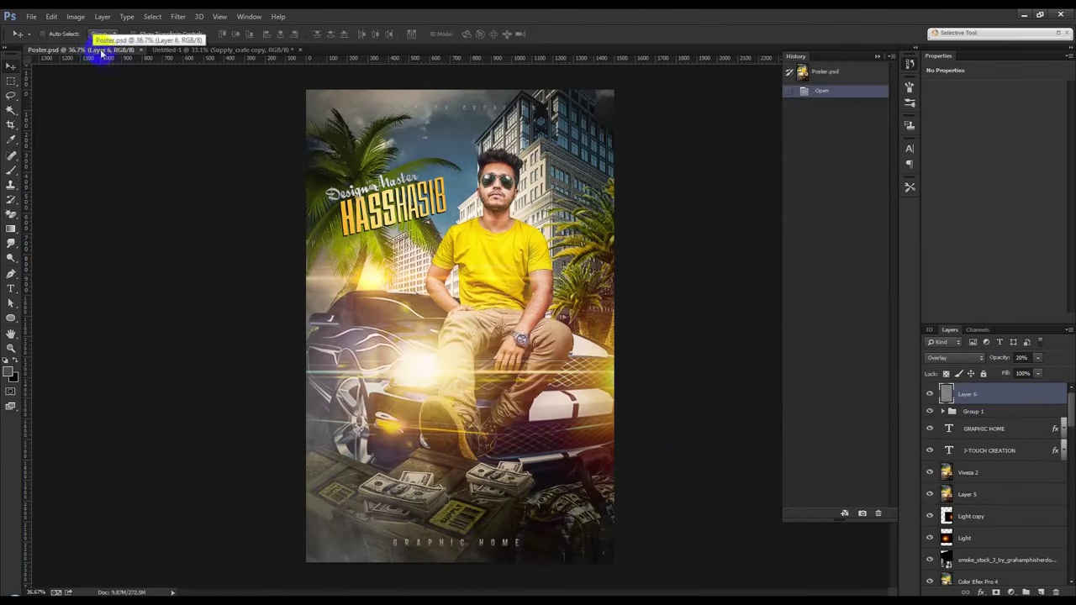
- Settle the crate copy at the lower left and shrink the front Supply_crate to about 84%
{"action": "left_click", "coordinate": [202, 50]}
{"action": "left_click_drag", "start_coordinate": [410, 407], "coordinate": [402, 401]}
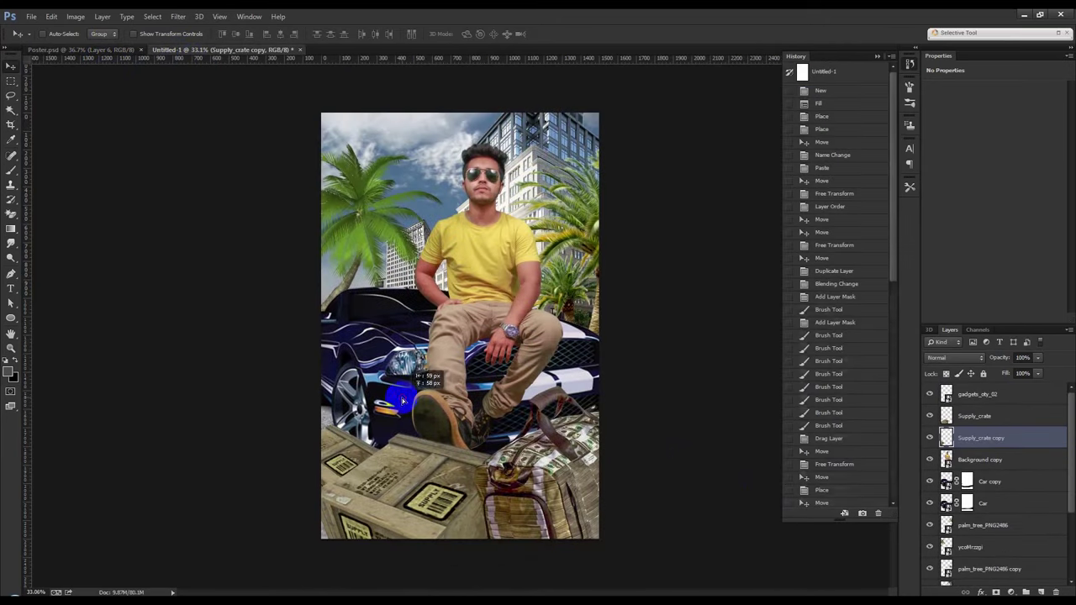
{"action": "left_click_drag", "start_coordinate": [402, 401], "coordinate": [400, 402]}
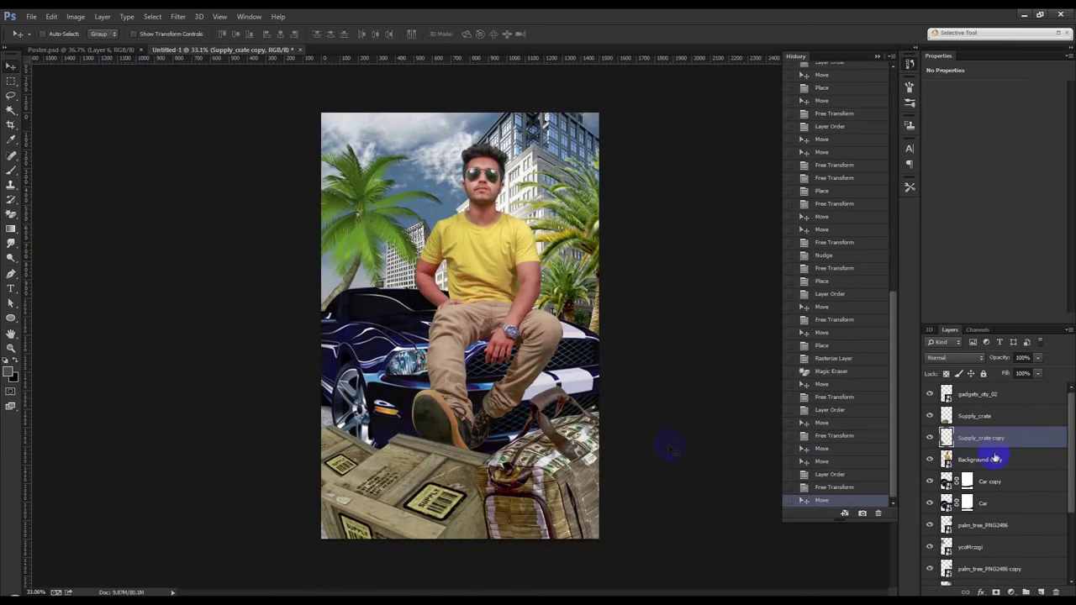
{"action": "left_click", "coordinate": [972, 417]}
{"action": "key", "text": "ctrl+t"}
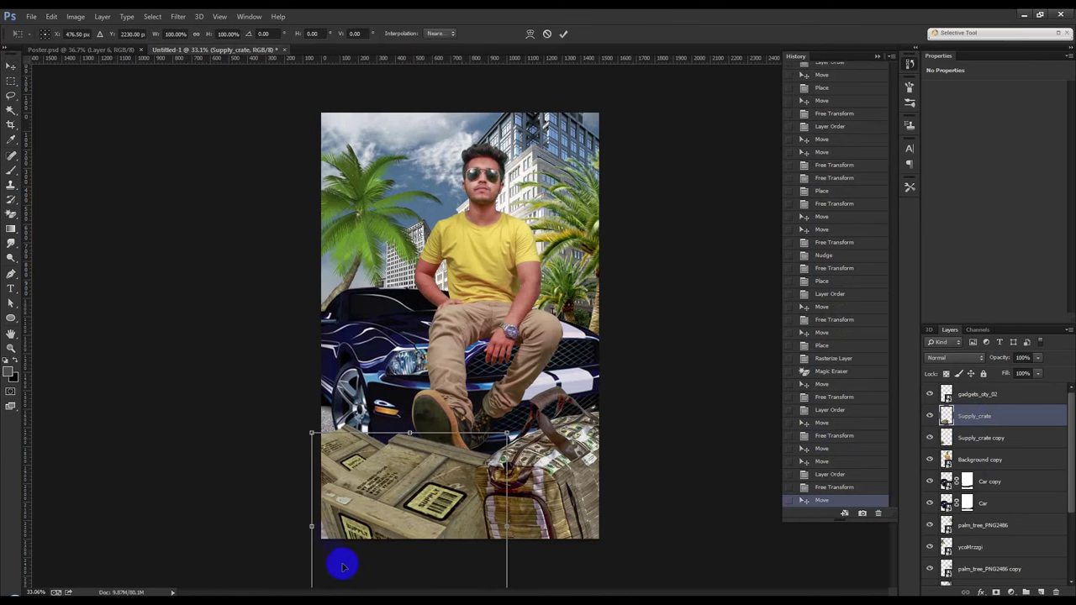
{"action": "left_click_drag", "start_coordinate": [308, 432], "coordinate": [380, 468]}
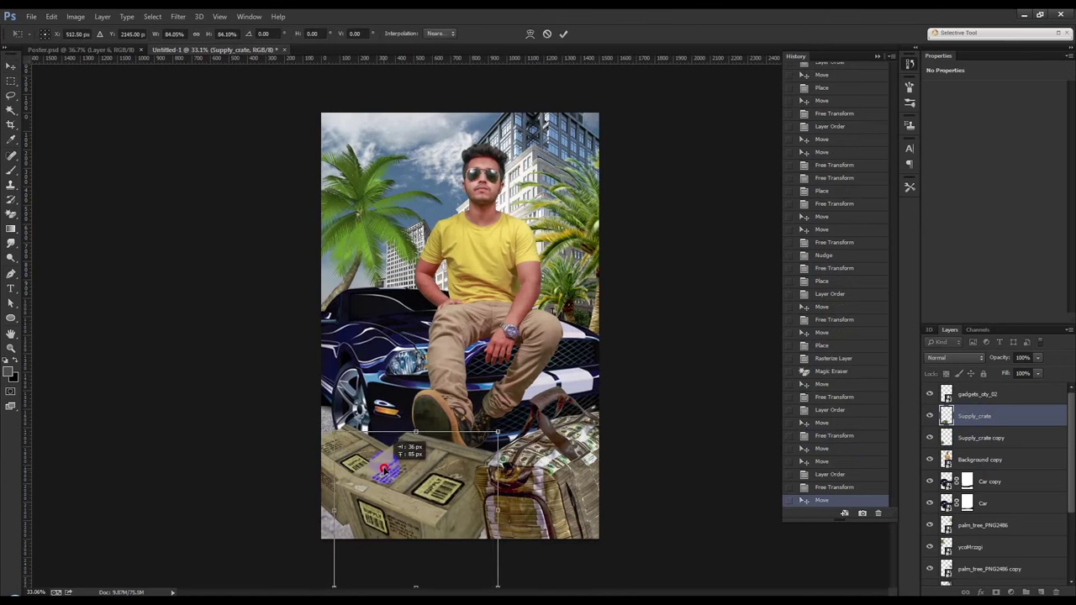
{"action": "key", "text": "Return"}
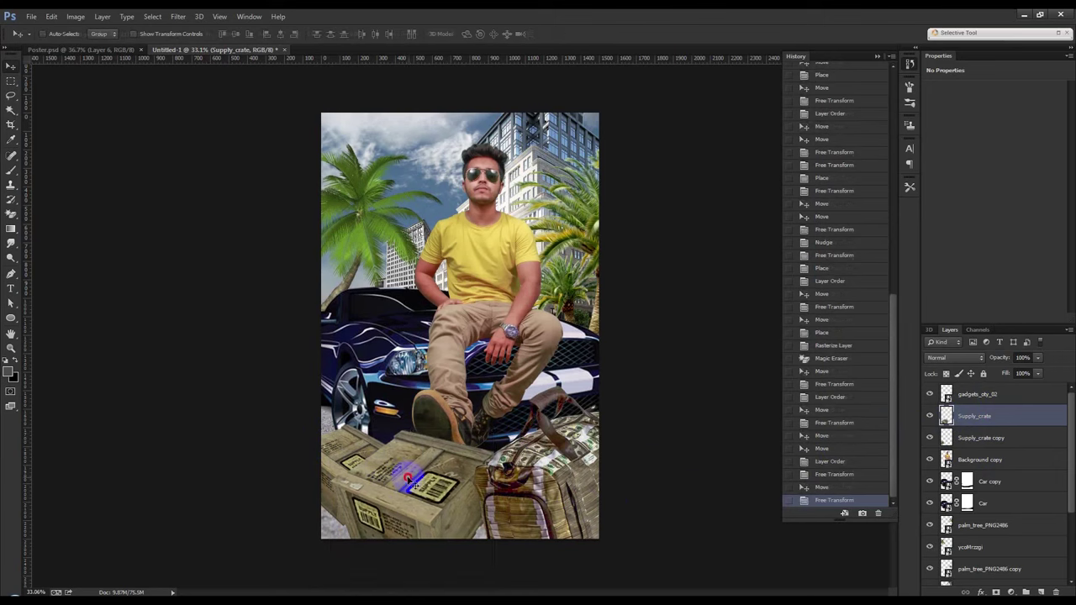
- Enlarge the gadgets_oty_02 cash bag to about 110% and slightly re-tilt it
{"action": "left_click", "coordinate": [1008, 394]}
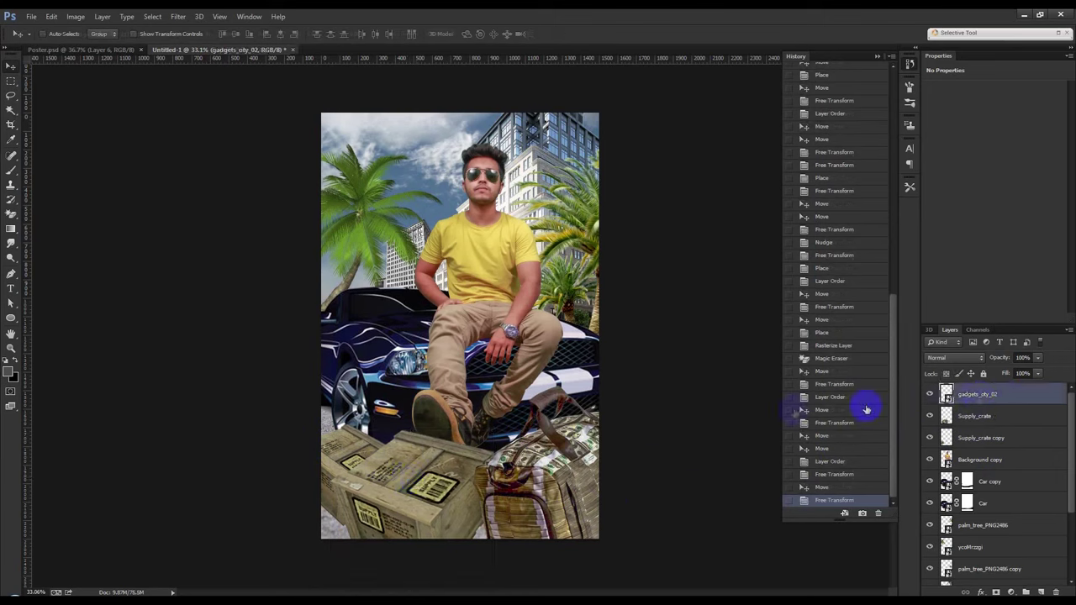
{"action": "key", "text": "ctrl+t"}
{"action": "mouse_move", "coordinate": [630, 364]}
{"action": "left_mouse_down"}
{"action": "mouse_move", "coordinate": [630, 398]}
{"action": "mouse_move", "coordinate": [636, 391]}
{"action": "left_mouse_up"}
{"action": "left_click_drag", "start_coordinate": [613, 442], "coordinate": [605, 439]}
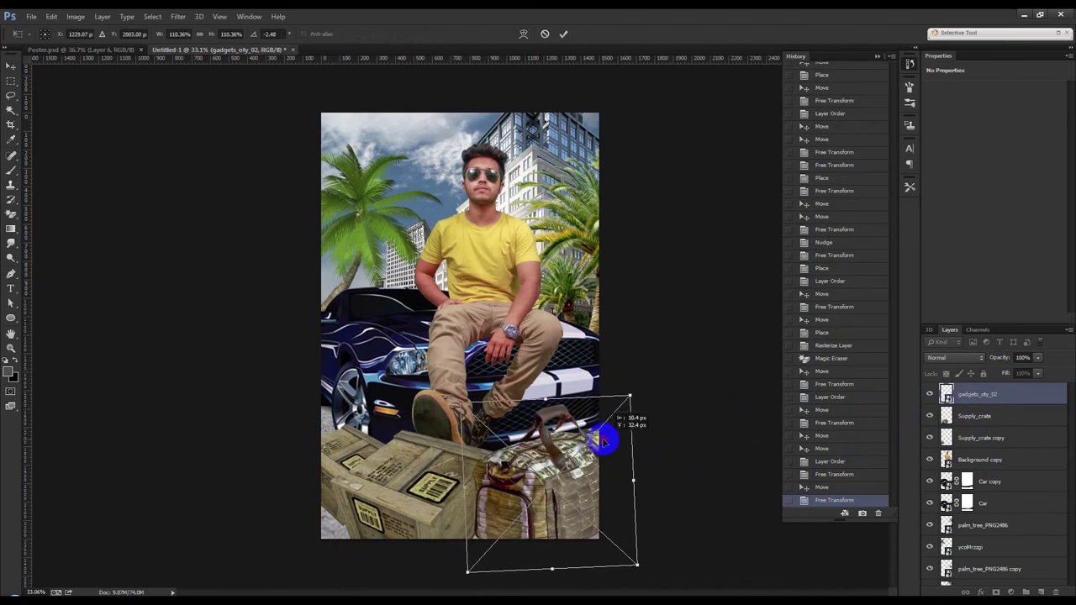
{"action": "key", "text": "Return"}
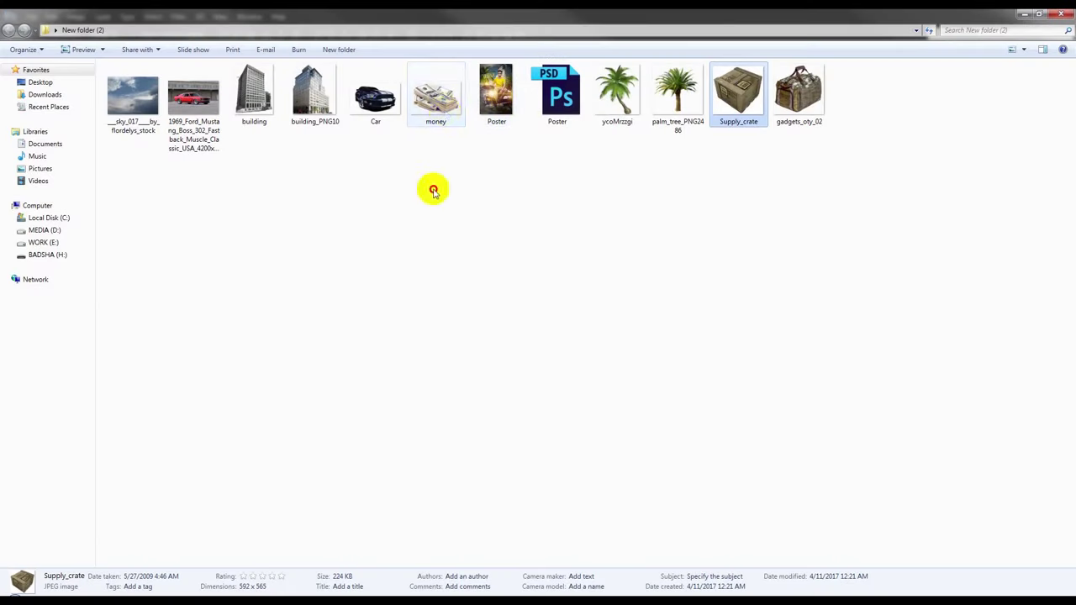
- Place the 'money' stack on the crate and add a smaller, lower 'money copy'
{"action": "mouse_move", "coordinate": [436, 93]}
{"action": "left_mouse_down"}
{"action": "mouse_move", "coordinate": [101, 587]}
{"action": "mouse_move", "coordinate": [488, 395]}
{"action": "left_mouse_up"}
{"action": "mouse_move", "coordinate": [475, 357]}
{"action": "left_mouse_down"}
{"action": "mouse_move", "coordinate": [415, 461]}
{"action": "mouse_move", "coordinate": [429, 441]}
{"action": "mouse_move", "coordinate": [391, 458]}
{"action": "mouse_move", "coordinate": [496, 439]}
{"action": "left_mouse_up"}
{"action": "key", "text": "Return"}
{"action": "key", "text": "ctrl+t"}
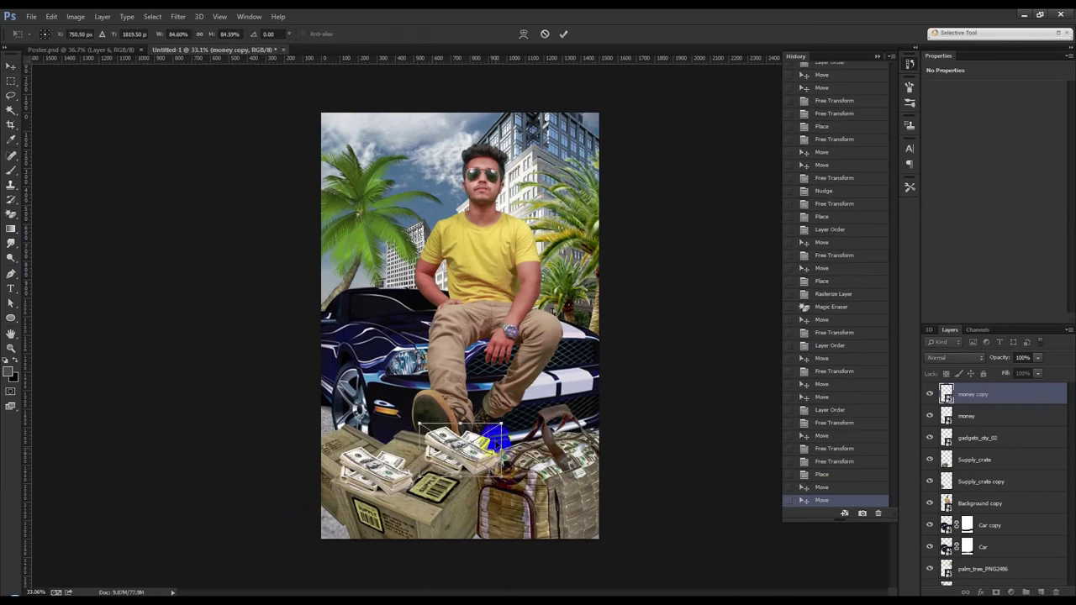
{"action": "mouse_move", "coordinate": [502, 425]}
{"action": "left_mouse_down"}
{"action": "mouse_move", "coordinate": [475, 439]}
{"action": "mouse_move", "coordinate": [463, 469]}
{"action": "left_mouse_up"}
{"action": "key", "text": "Return"}
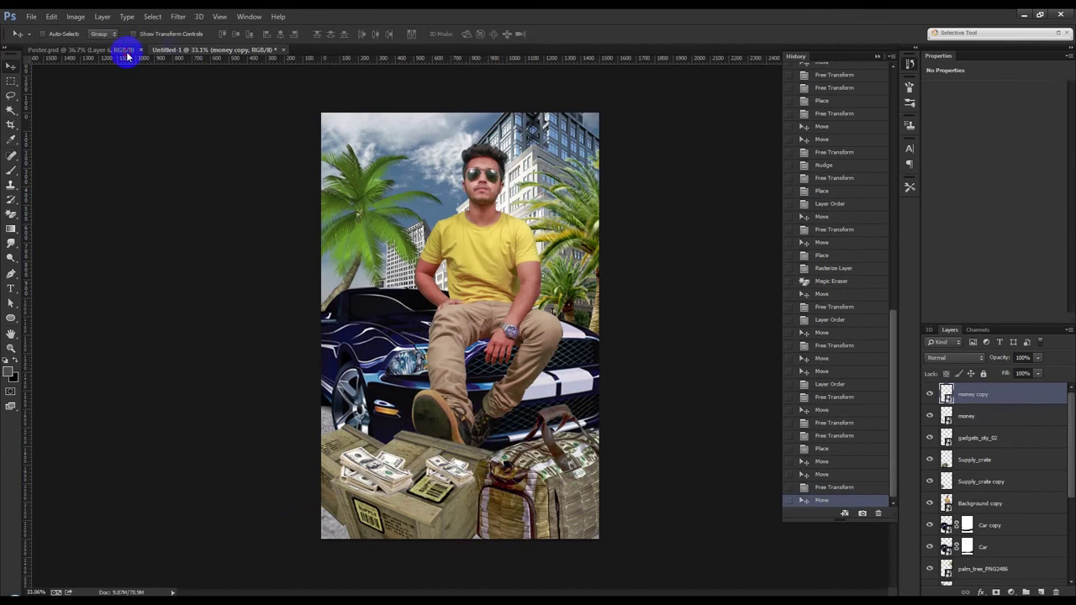
- Reposition the money copy on the crate and collapse the History panel
{"action": "left_click", "coordinate": [126, 50]}
{"action": "left_click", "coordinate": [204, 50]}
{"action": "left_click", "coordinate": [521, 388]}
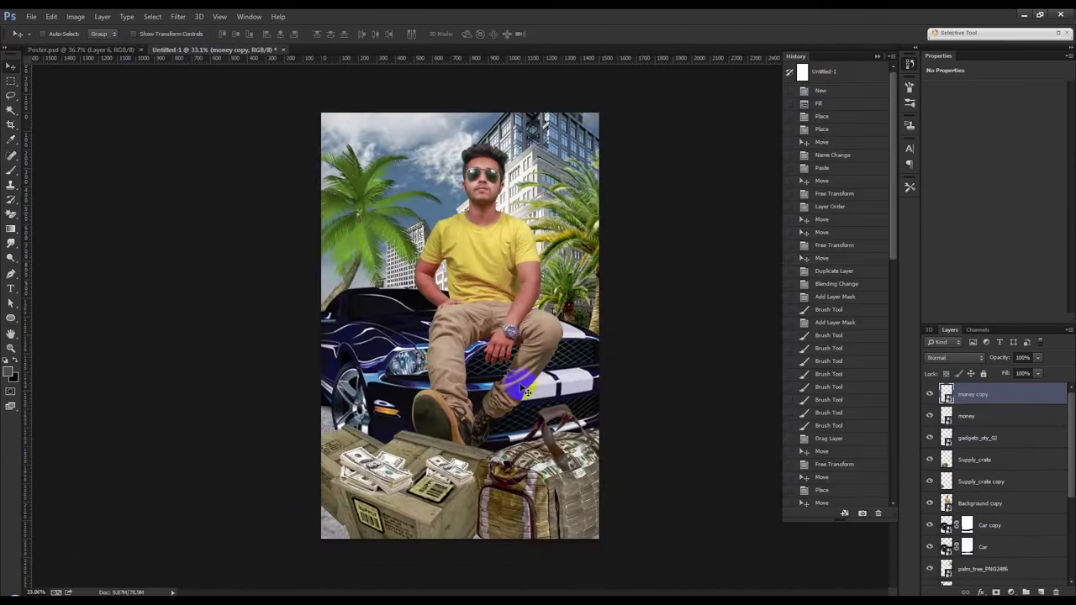
{"action": "key", "text": "ctrl+t"}
{"action": "left_click_drag", "start_coordinate": [480, 451], "coordinate": [510, 459]}
{"action": "key", "text": "Return"}
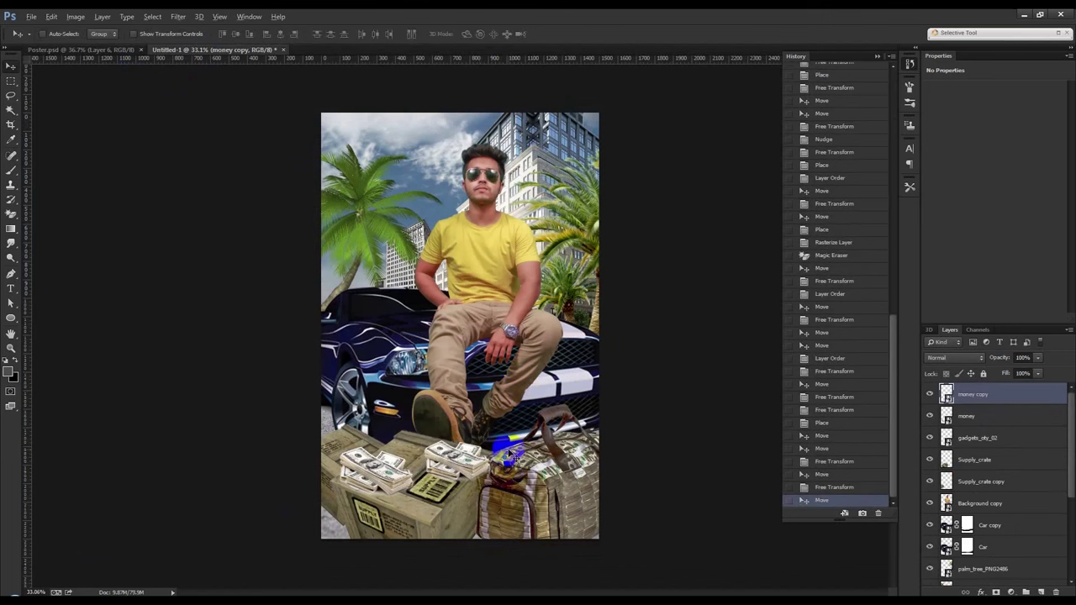
{"action": "left_click", "coordinate": [880, 57]}
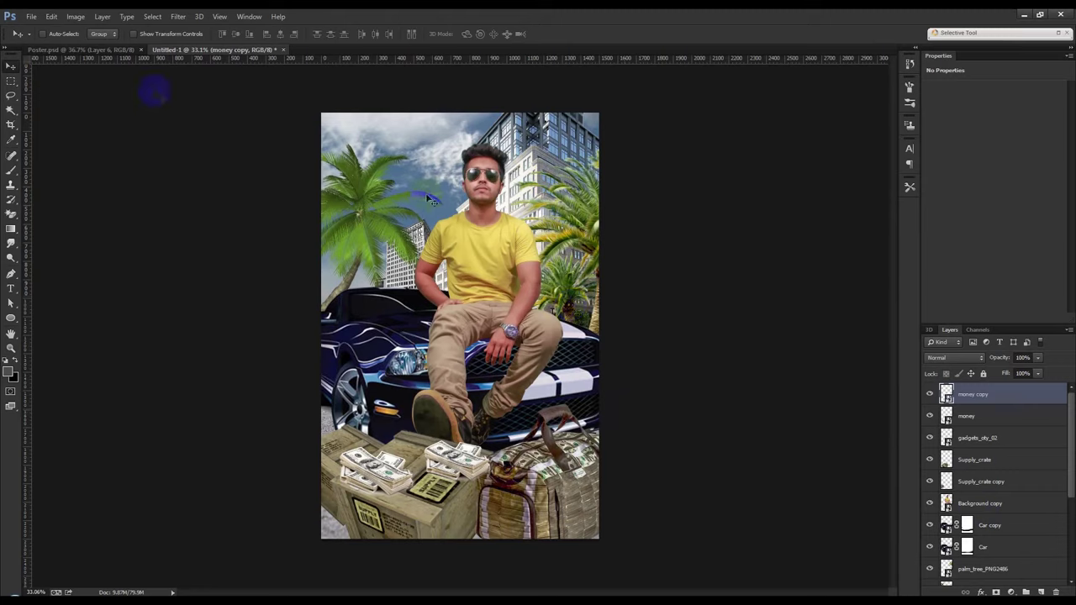
- Add a radial, reversed Gradient Fill layer at 248% scale, centred up toward the man
{"action": "left_click", "coordinate": [1010, 592]}
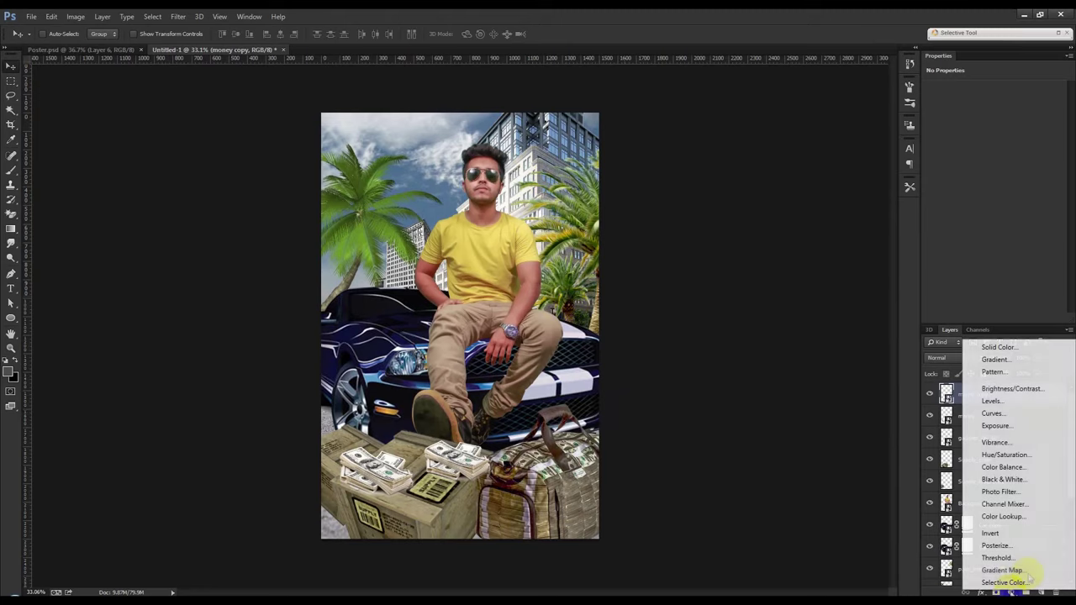
{"action": "left_click", "coordinate": [997, 360]}
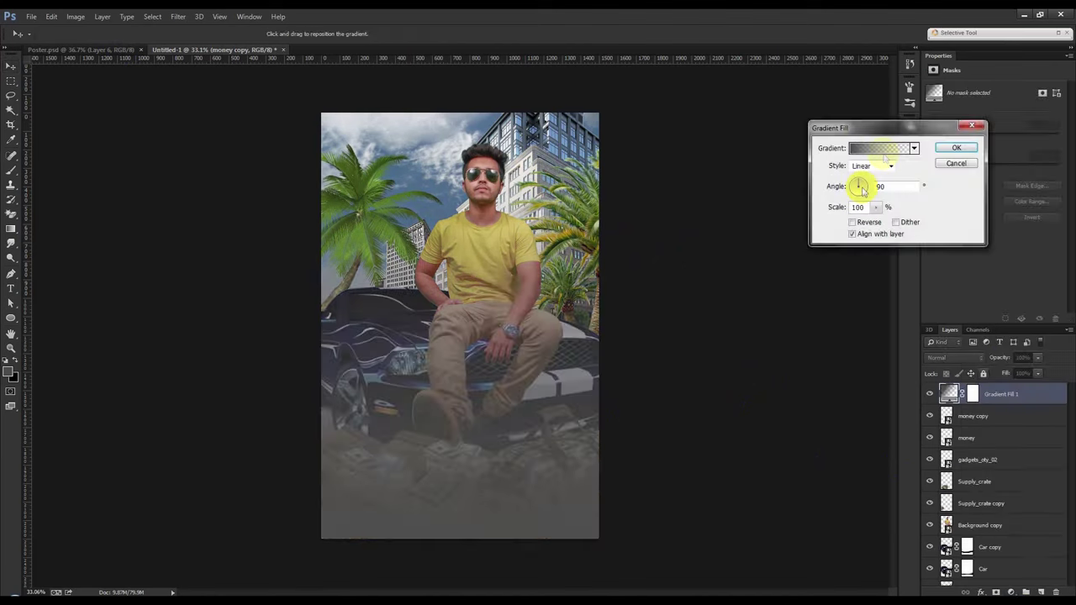
{"action": "left_click", "coordinate": [914, 148]}
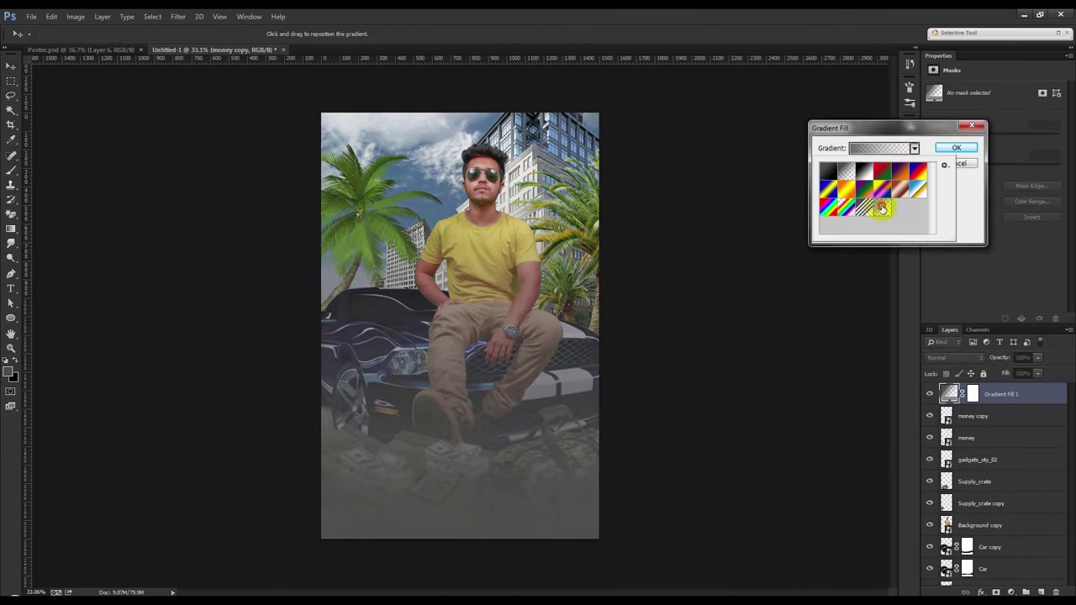
{"action": "left_click", "coordinate": [880, 206]}
{"action": "left_click", "coordinate": [893, 134]}
{"action": "left_click", "coordinate": [872, 166]}
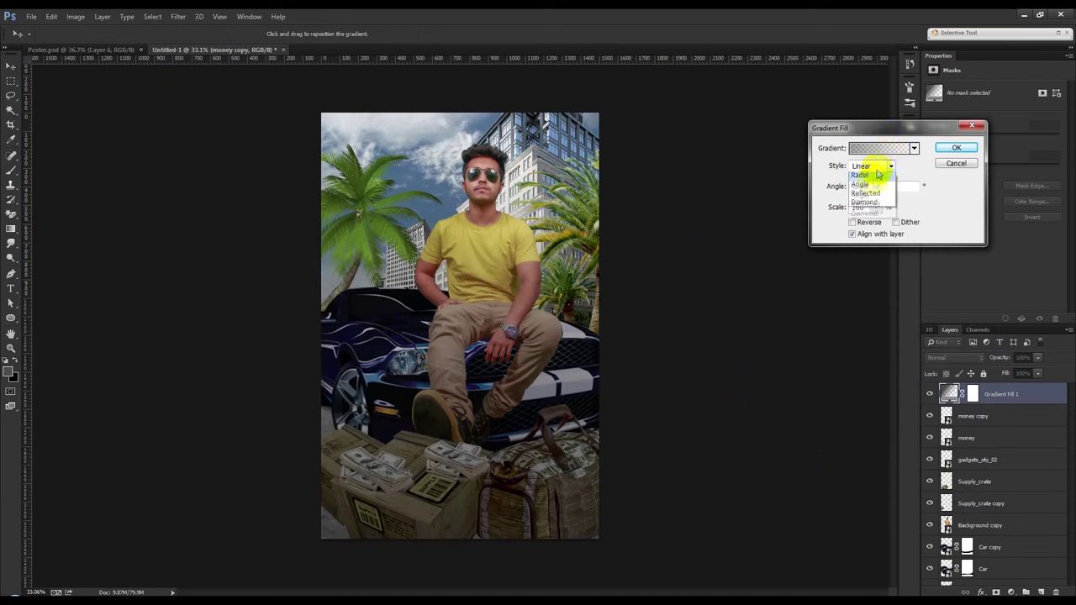
{"action": "left_click", "coordinate": [852, 221]}
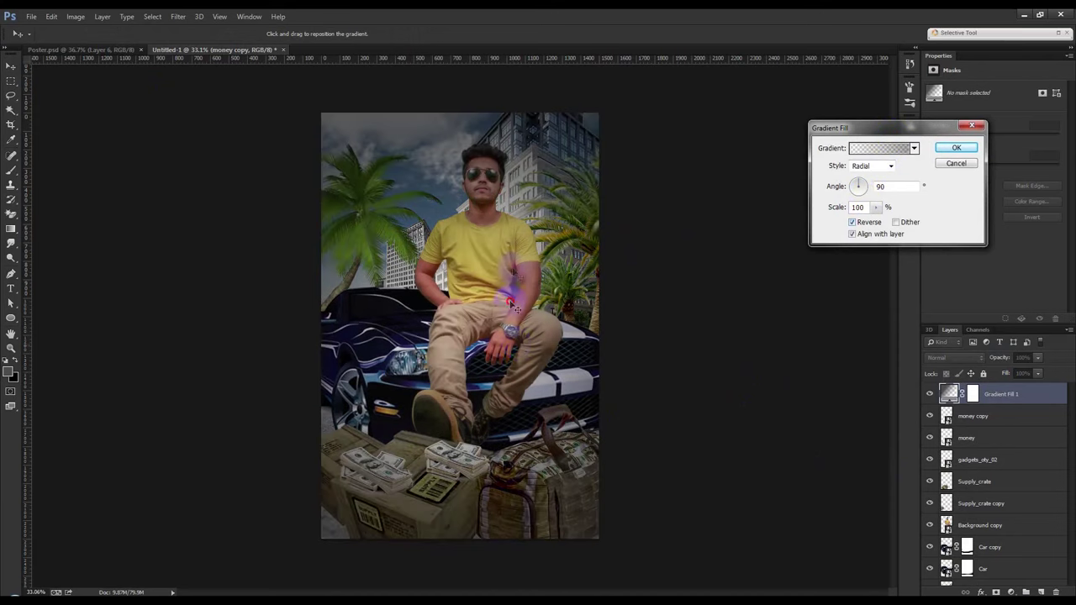
{"action": "left_click_drag", "start_coordinate": [509, 293], "coordinate": [510, 230]}
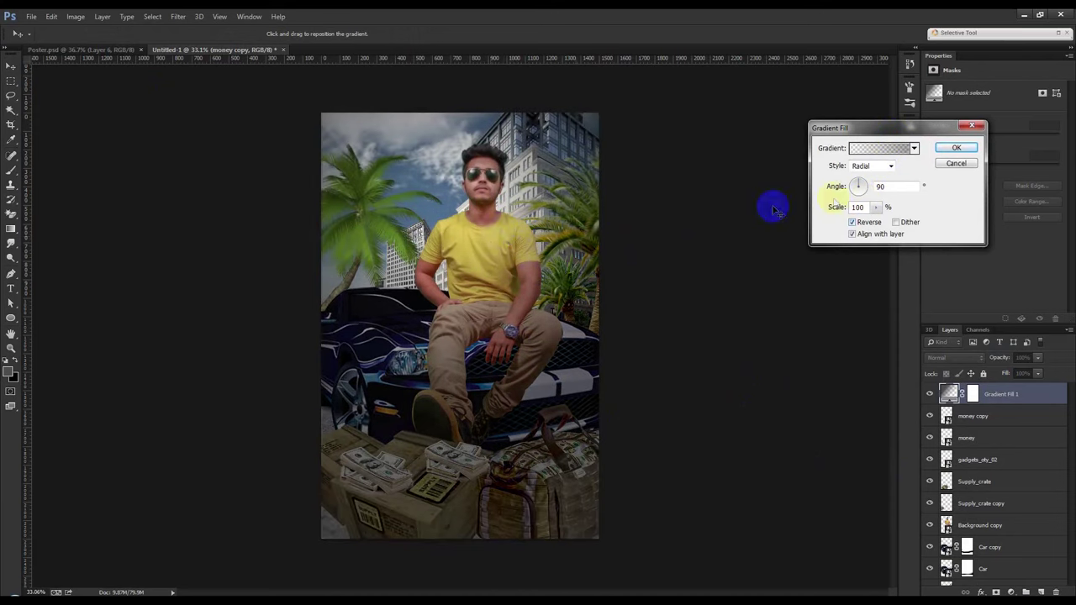
{"action": "left_click", "coordinate": [876, 207]}
{"action": "left_click_drag", "start_coordinate": [882, 221], "coordinate": [888, 221]}
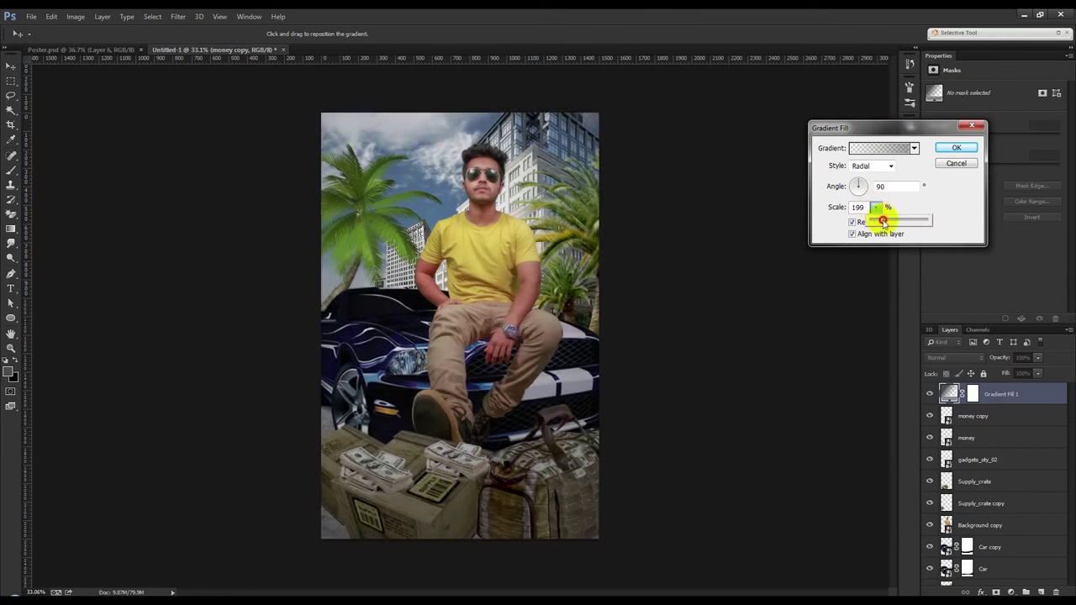
{"action": "left_click", "coordinate": [956, 148]}
- Toggle the vignette's visibility to compare the poster before and after
{"action": "left_click", "coordinate": [929, 394]}
{"action": "mouse_move", "coordinate": [690, 323]}
{"action": "left_mouse_down"}
{"action": "mouse_move", "coordinate": [596, 294]}
{"action": "mouse_move", "coordinate": [521, 248]}
{"action": "mouse_move", "coordinate": [440, 390]}
{"action": "left_mouse_up"}
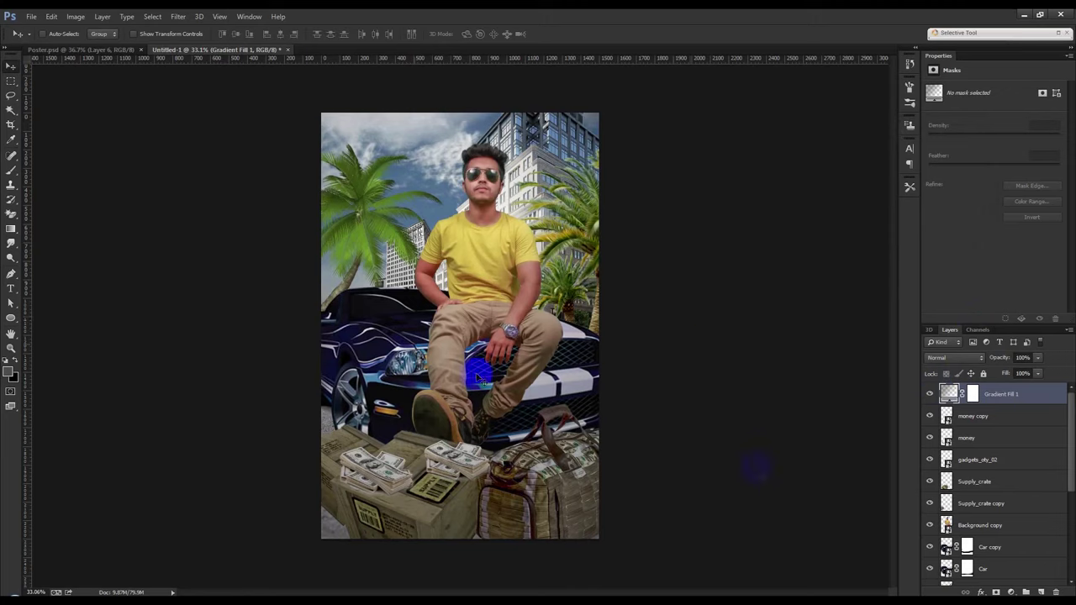
{"action": "scroll", "coordinate": [1000, 555], "scroll_direction": "down", "scroll_amount": 5}
- Add a Brightness/Contrast adjustment above Layer 1 with brightness about -51
{"action": "left_click", "coordinate": [994, 550]}
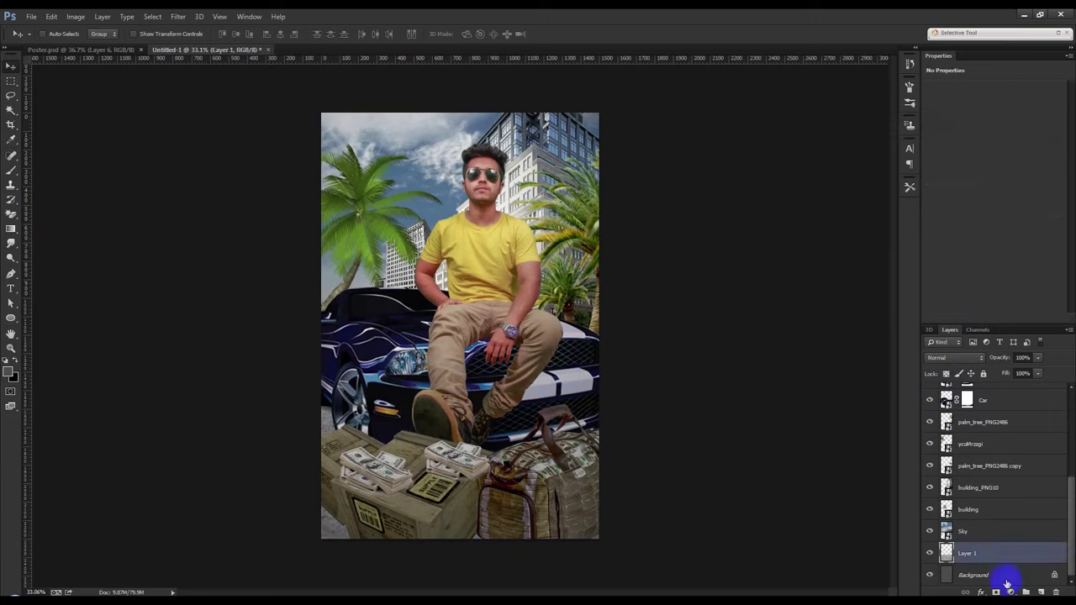
{"action": "left_click", "coordinate": [1004, 592]}
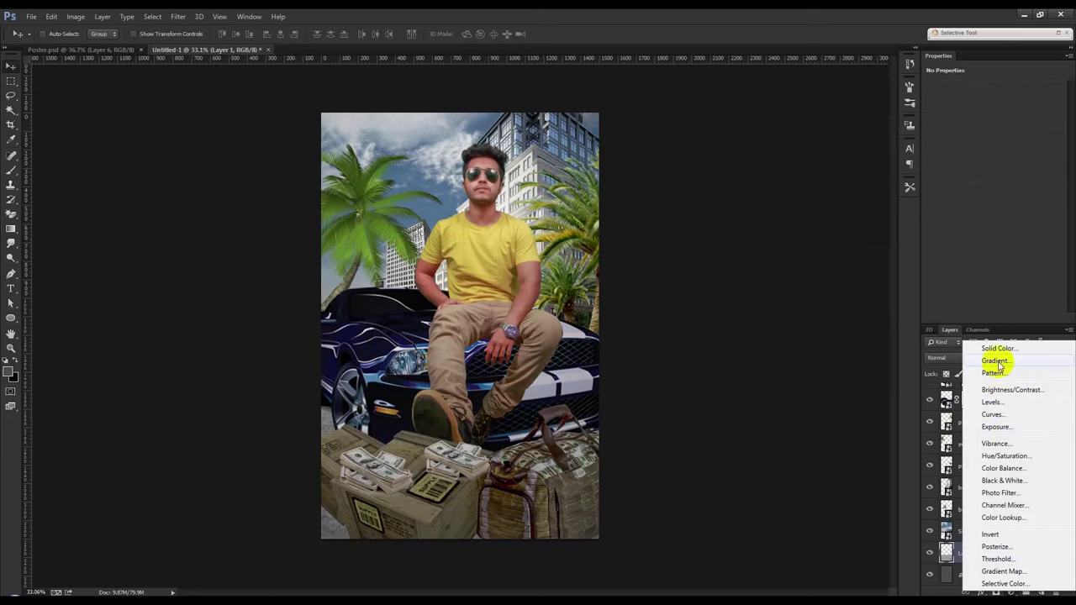
{"action": "left_click", "coordinate": [1008, 390]}
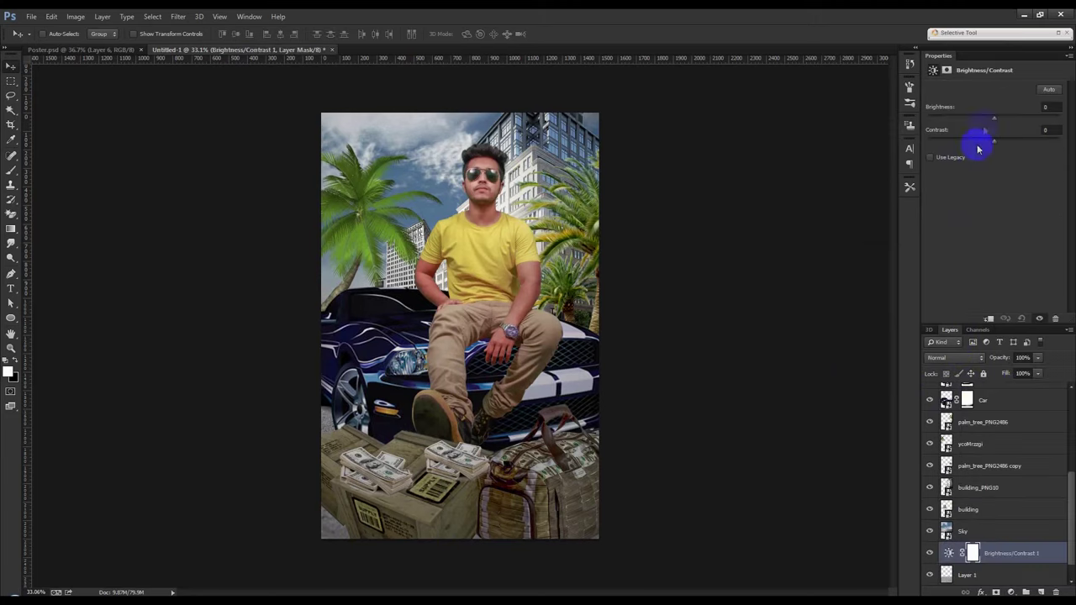
{"action": "left_click_drag", "start_coordinate": [980, 124], "coordinate": [964, 127]}
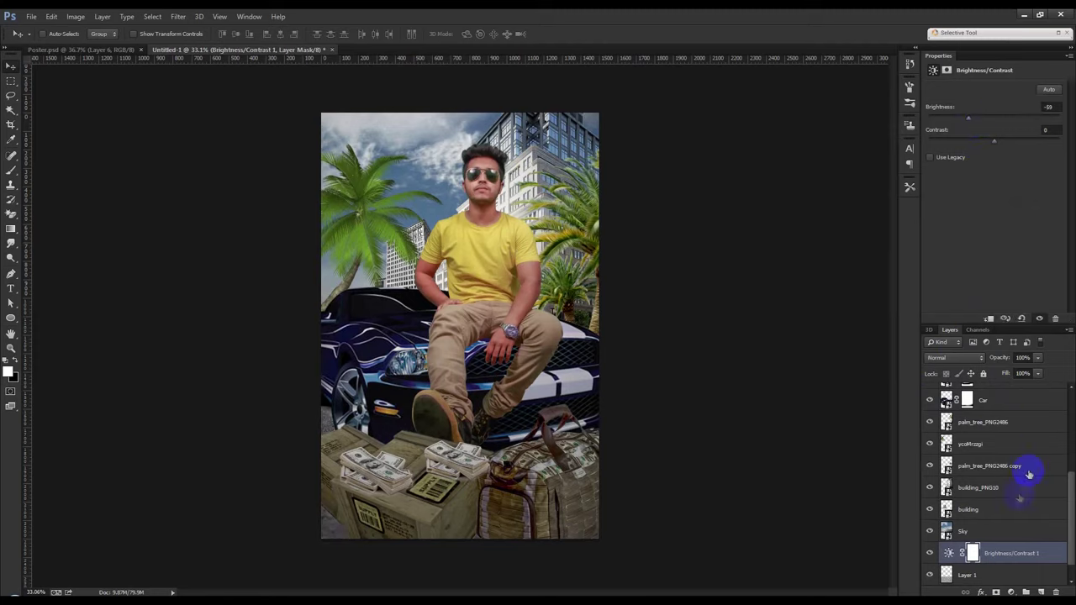
- Add a second Brightness/Contrast adjustment above Sky with brightness -48
{"action": "left_click", "coordinate": [993, 530]}
{"action": "left_click", "coordinate": [1009, 592]}
{"action": "left_click", "coordinate": [1009, 390]}
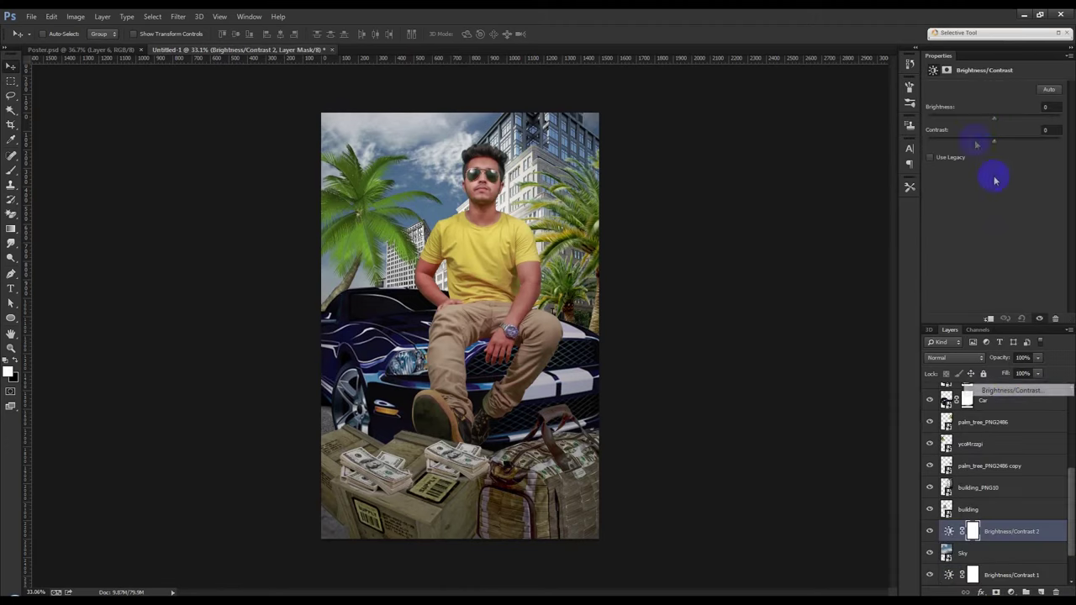
{"action": "left_click_drag", "start_coordinate": [994, 118], "coordinate": [973, 118]}
- Paint black on the sky adjustment's mask to keep the area around the palm and head bright
{"action": "left_click", "coordinate": [11, 171]}
{"action": "left_click_drag", "start_coordinate": [395, 290], "coordinate": [437, 284]}
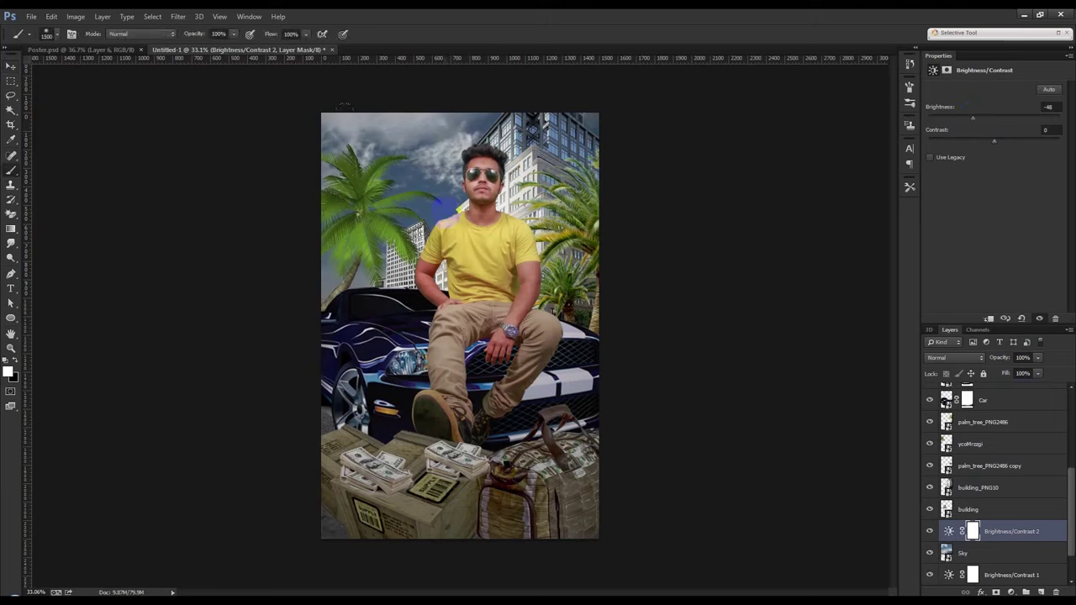
{"action": "left_click", "coordinate": [17, 362]}
{"action": "mouse_move", "coordinate": [362, 223]}
{"action": "left_mouse_down"}
{"action": "mouse_move", "coordinate": [471, 122]}
{"action": "mouse_move", "coordinate": [378, 134]}
{"action": "left_mouse_up"}
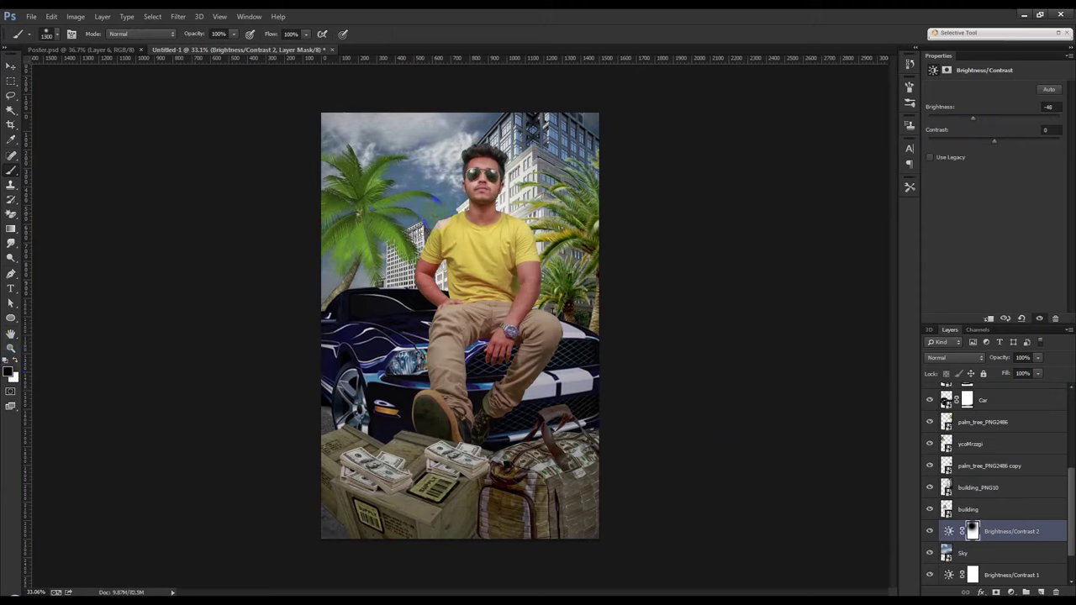
{"action": "left_click", "coordinate": [11, 66]}
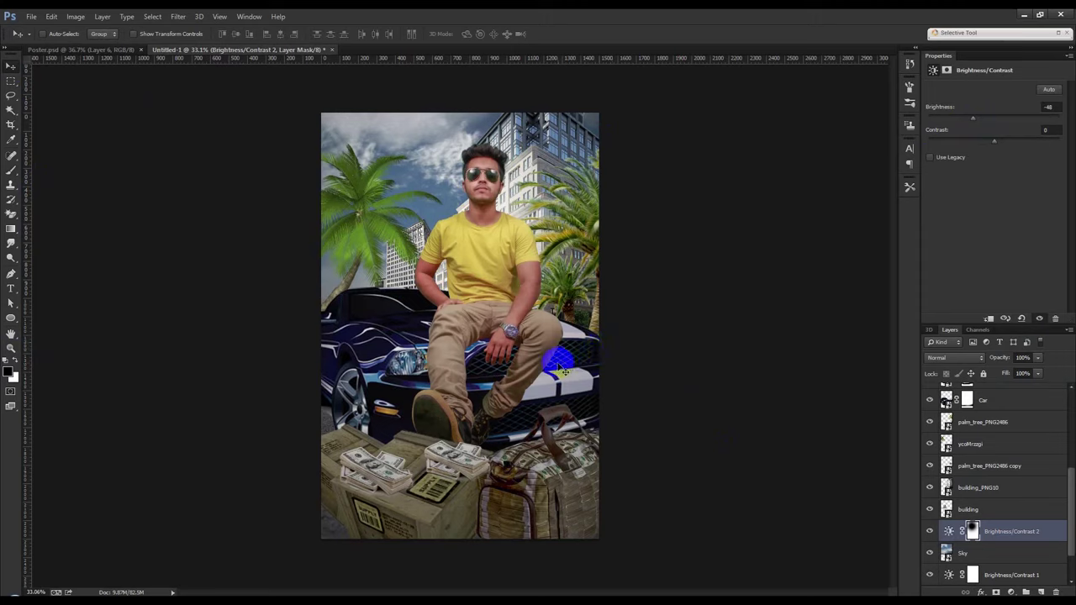
{"action": "left_click_drag", "start_coordinate": [977, 403], "coordinate": [965, 411]}
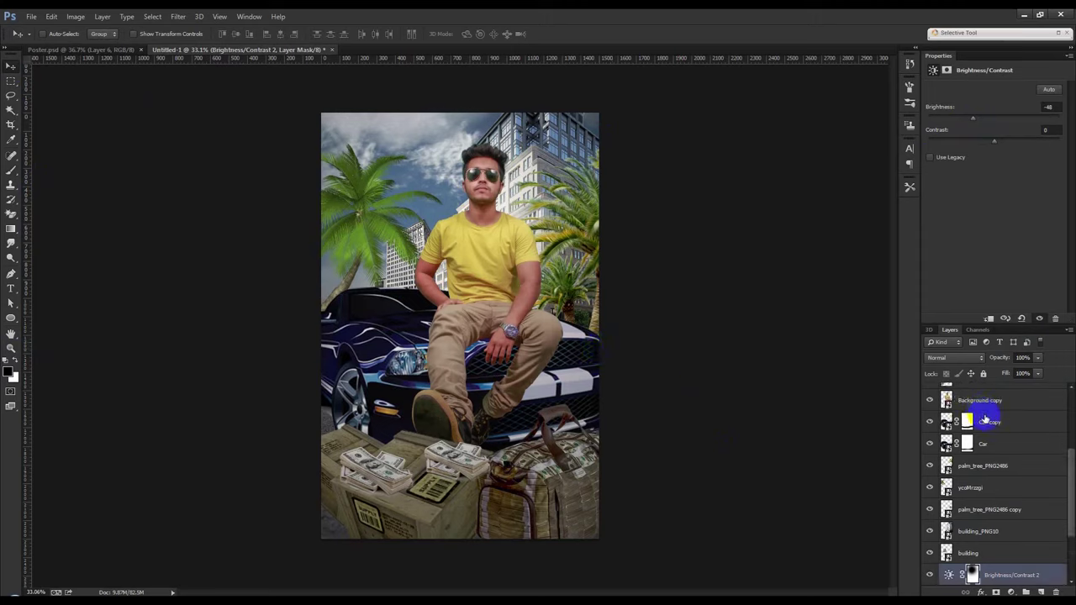
- Group the background layers, both Brightness/Contrast adjustments and Layer 1 into a Background group
{"action": "left_click", "coordinate": [929, 401]}
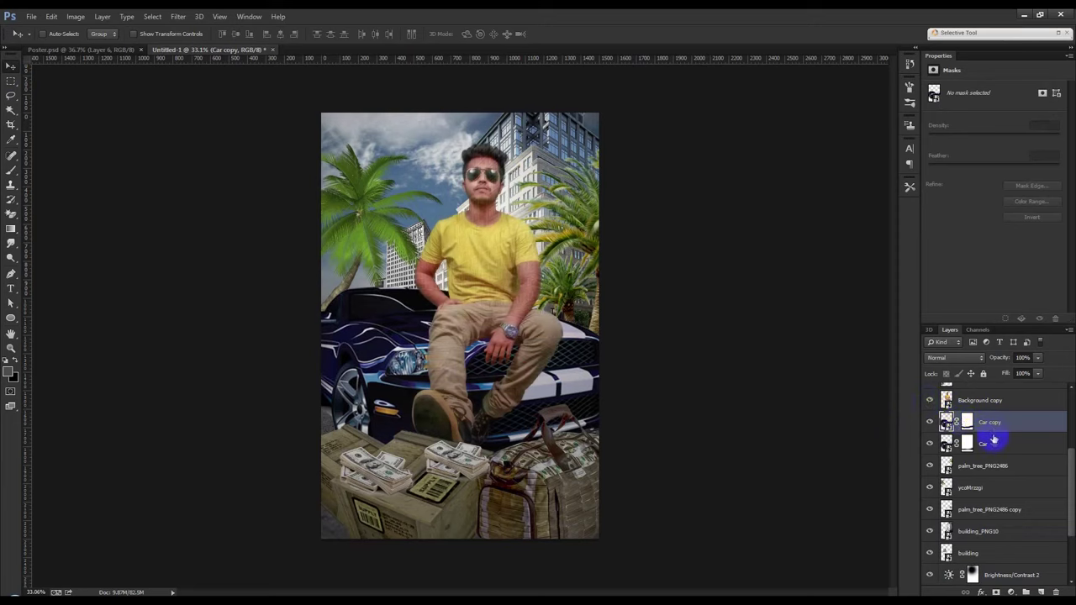
{"action": "left_click", "coordinate": [985, 469]}
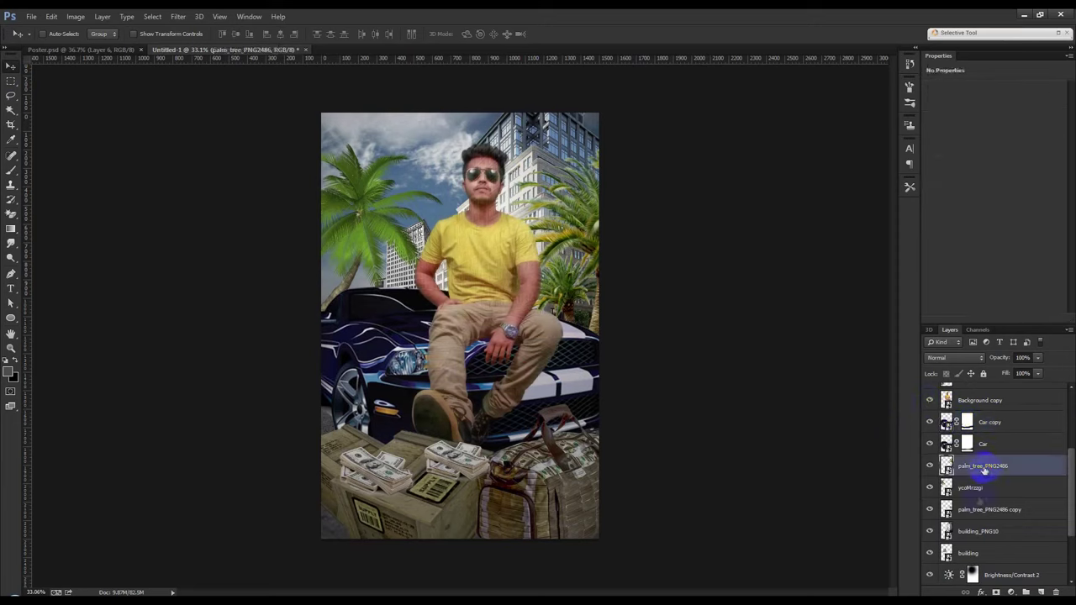
{"action": "left_click", "coordinate": [987, 514]}
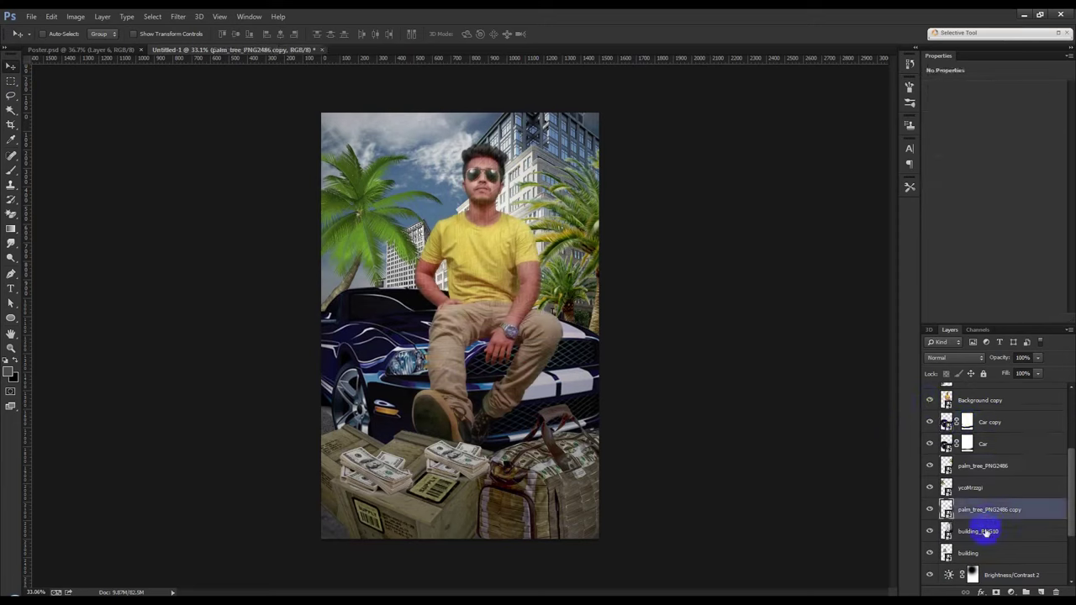
{"action": "scroll", "coordinate": [997, 526], "scroll_direction": "down", "scroll_amount": 1}
{"action": "left_click", "coordinate": [1009, 511]}
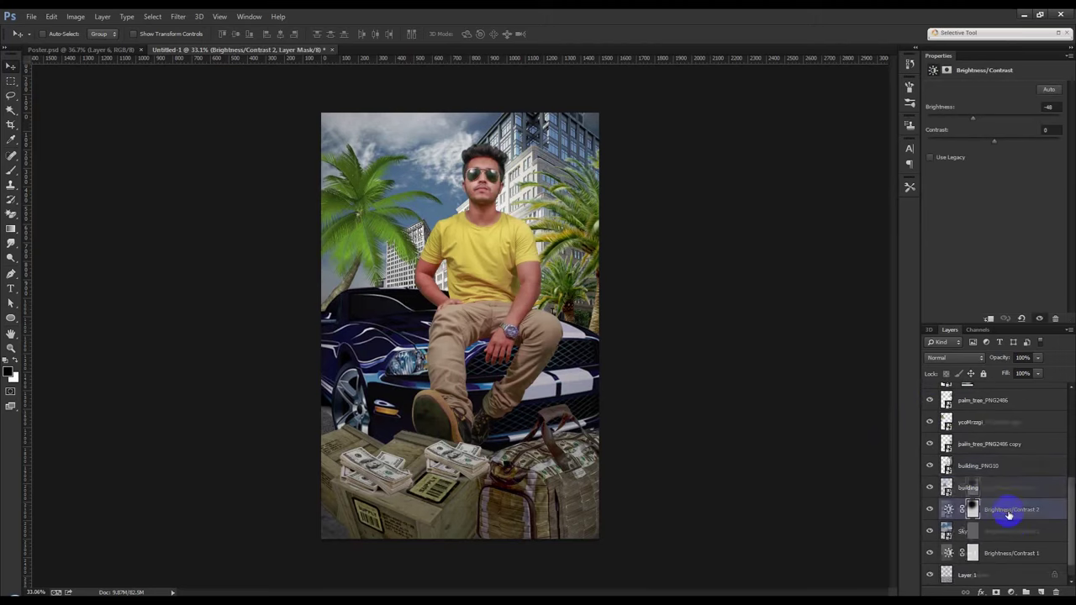
{"action": "scroll", "coordinate": [1005, 525], "scroll_direction": "down", "scroll_amount": 1}
{"action": "left_click", "coordinate": [997, 538], "text": "shift"}
{"action": "left_click", "coordinate": [999, 549], "text": "shift"}
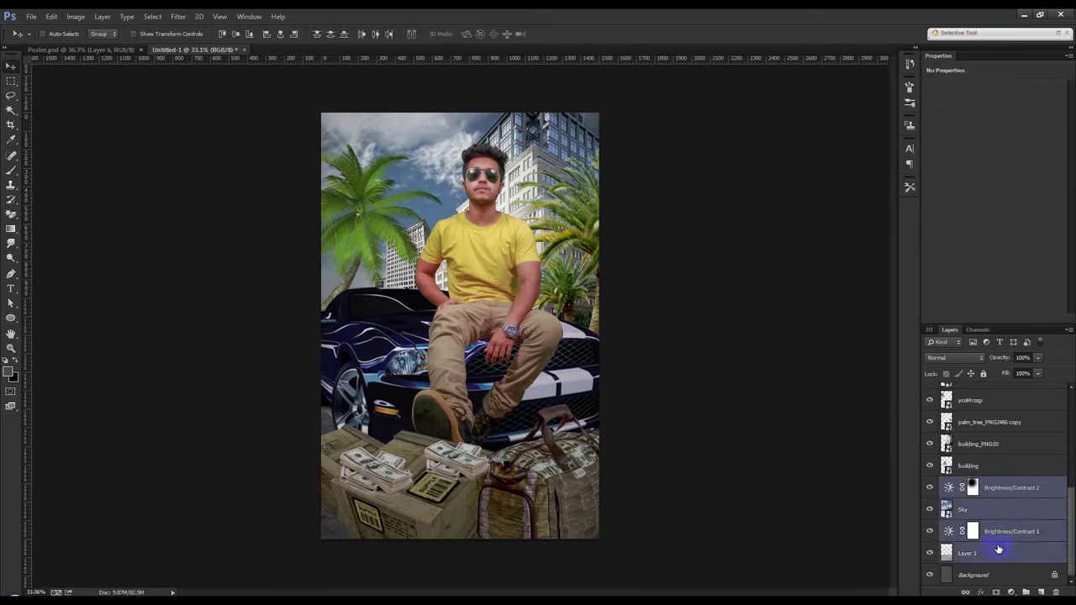
{"action": "key", "text": "ctrl+g"}
{"action": "type", "text": "Background"}
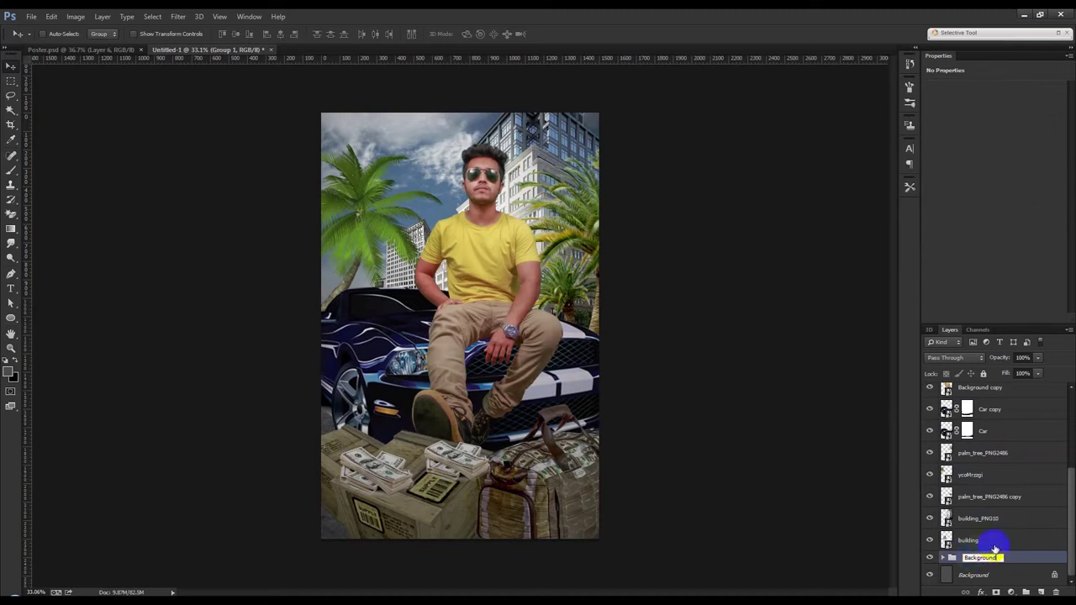
{"action": "left_click", "coordinate": [995, 545]}
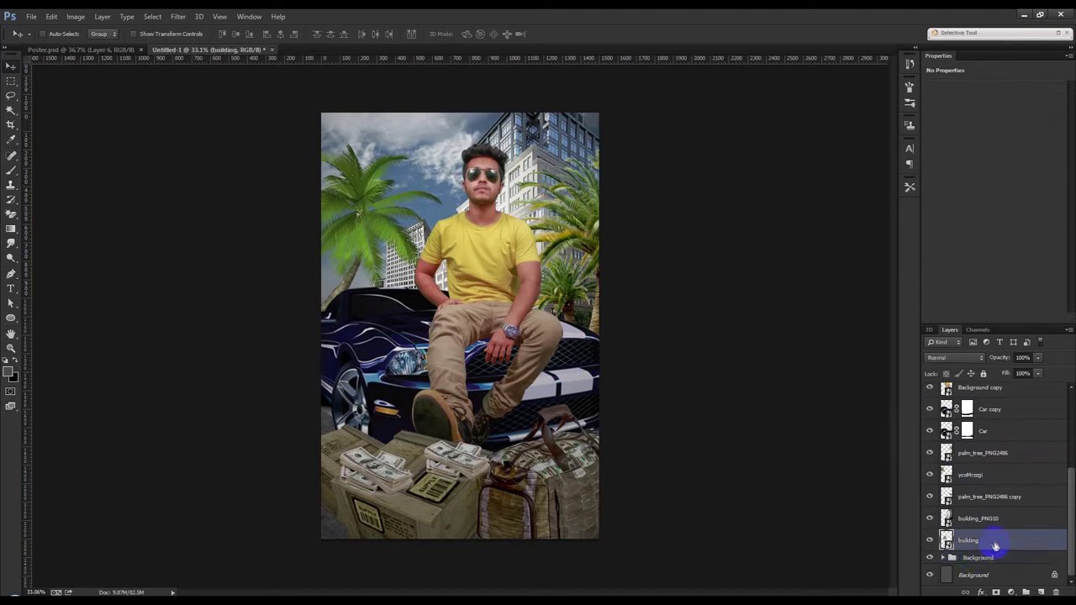
- Group the two building layers together, and the three palm tree layers into a Tree group
{"action": "left_click", "coordinate": [990, 527], "text": "shift"}
{"action": "key", "text": "ctrl+g"}
{"action": "type", "text": "Buildinh"}
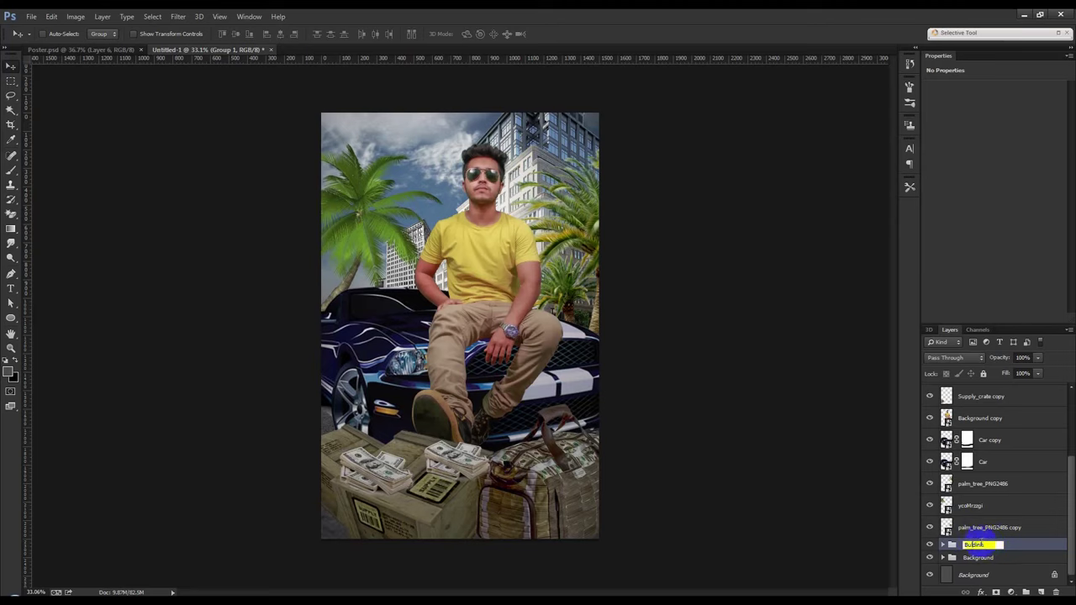
{"action": "left_click", "coordinate": [990, 528]}
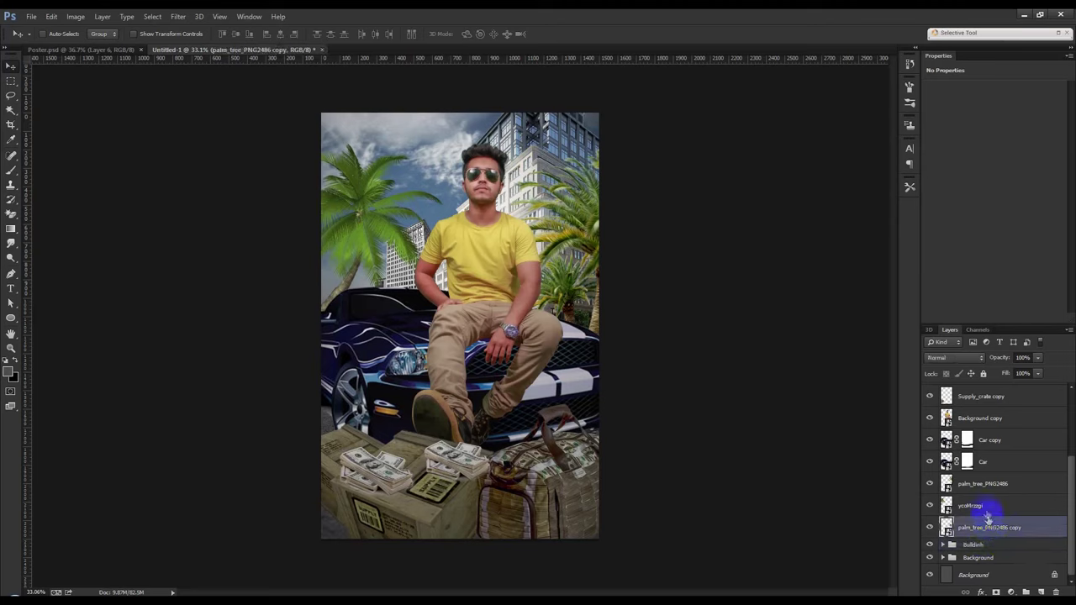
{"action": "left_click", "coordinate": [980, 491], "text": "shift"}
{"action": "key", "text": "ctrl+g"}
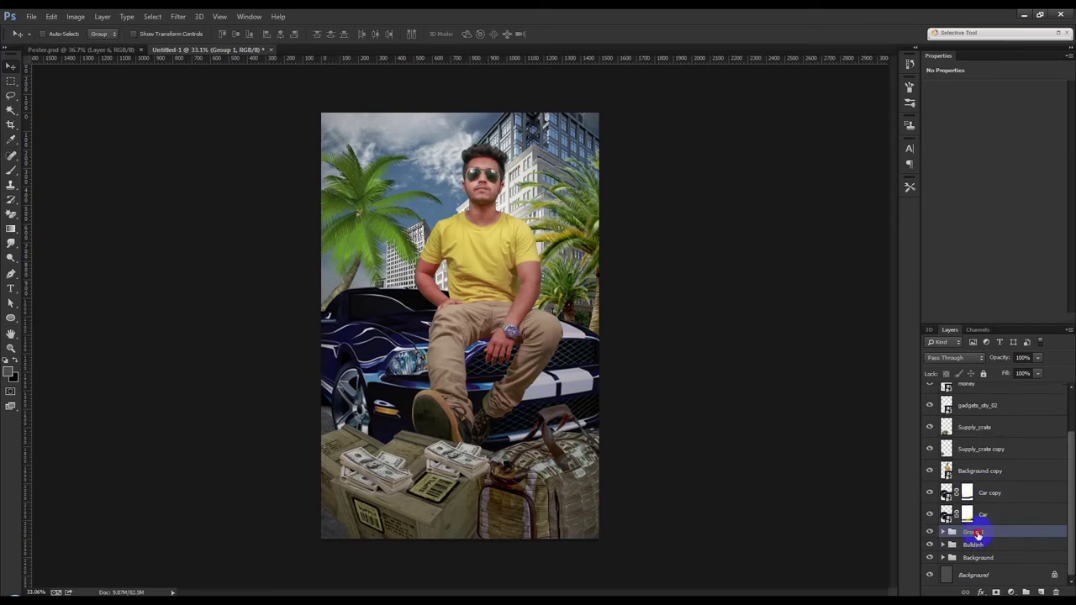
{"action": "type", "text": "Tree"}
{"action": "left_click", "coordinate": [1001, 514]}
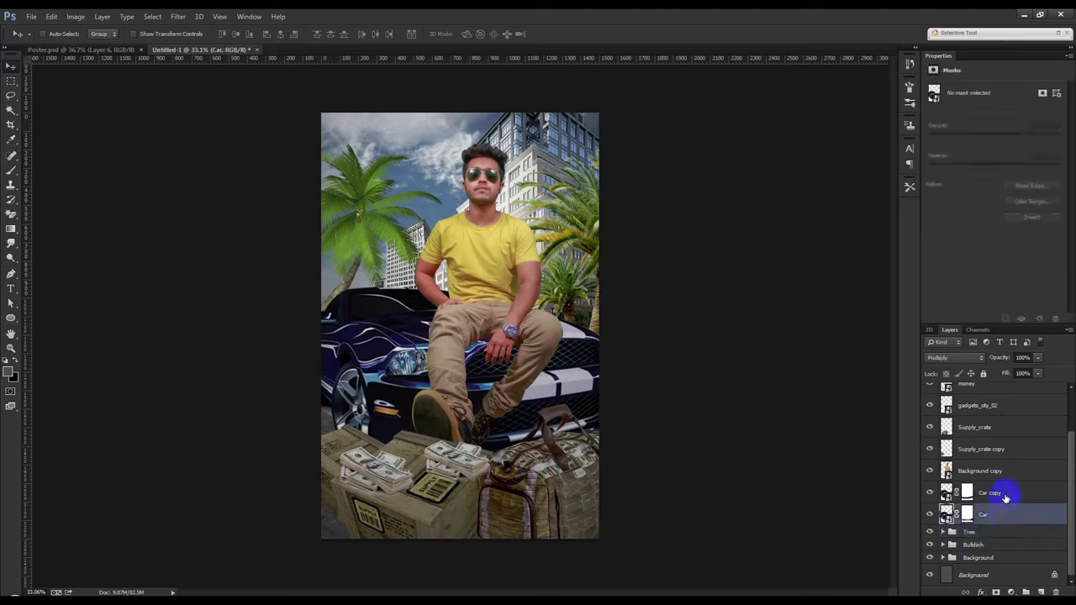
- Group Car and Car copy into a Car group and add an empty layer above it
{"action": "left_click", "coordinate": [1002, 493], "text": "shift"}
{"action": "key", "text": "ctrl+g"}
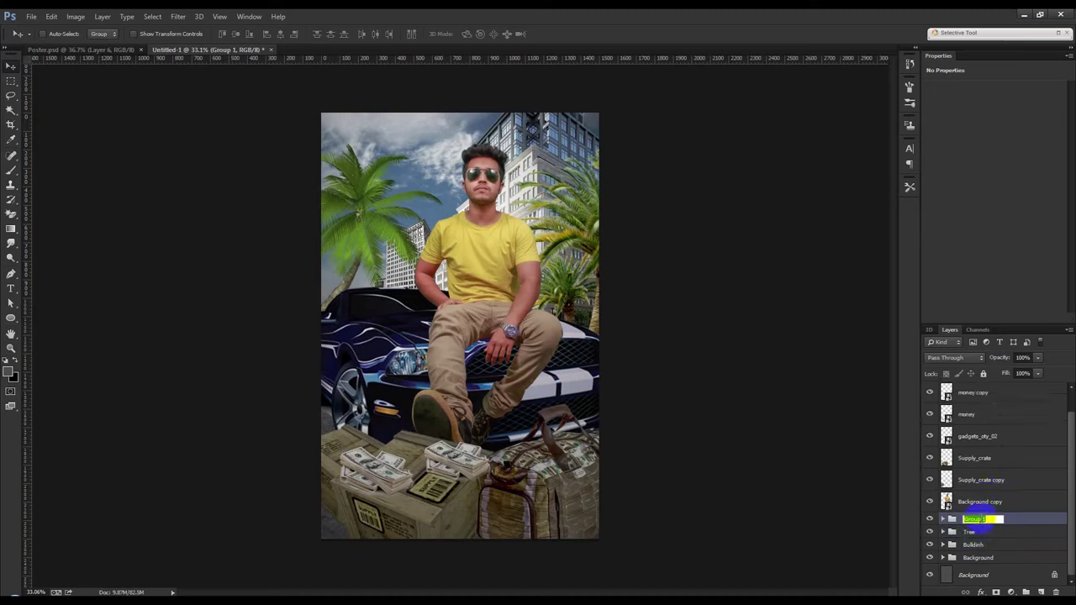
{"action": "type", "text": "Car"}
{"action": "left_click", "coordinate": [993, 502]}
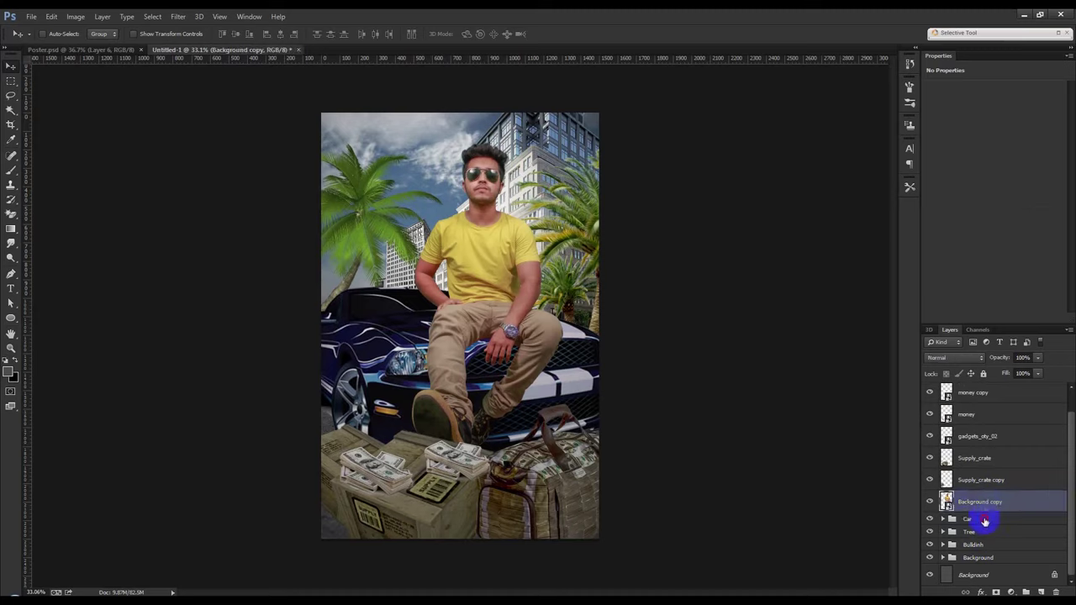
{"action": "left_click", "coordinate": [984, 520]}
{"action": "left_click", "coordinate": [1041, 591]}
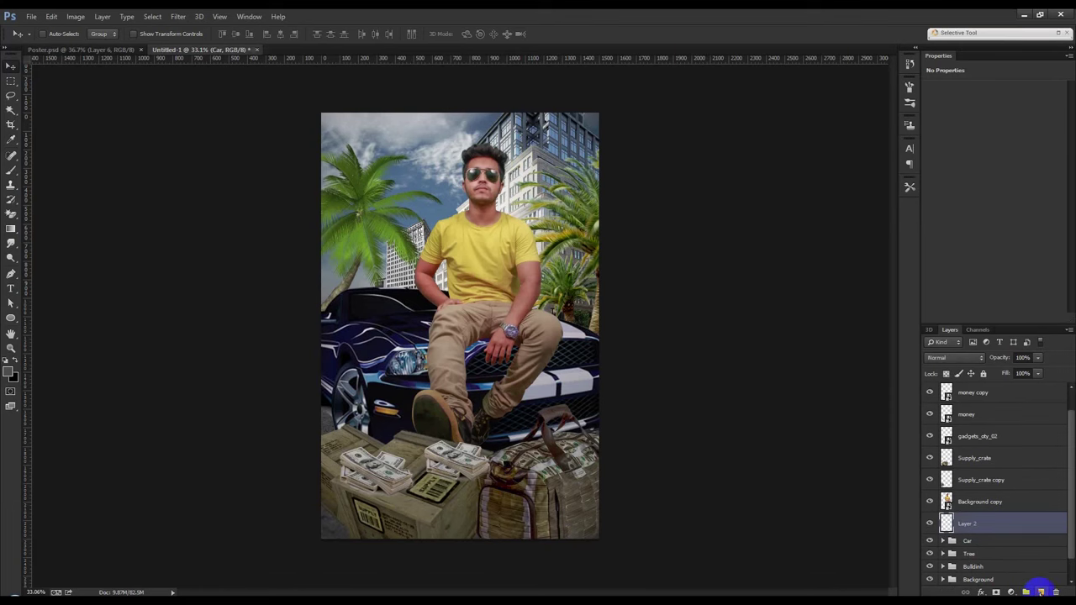
- Paint black shading on Layer 2 near the man's knee and shoe with a 200 px brush
{"action": "left_click", "coordinate": [11, 170]}
{"action": "right_click", "coordinate": [11, 170]}
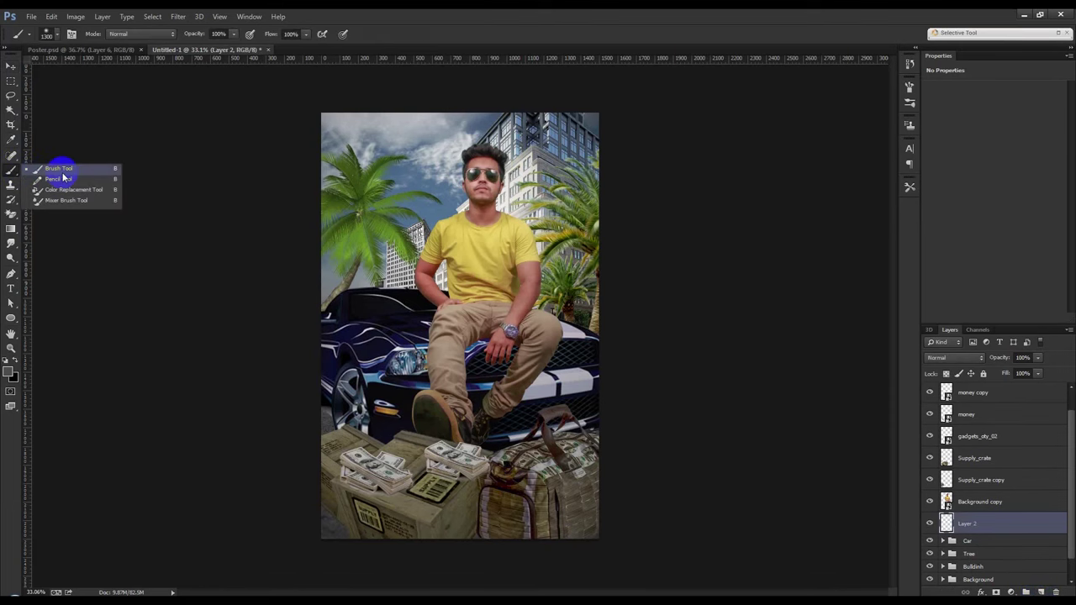
{"action": "left_click", "coordinate": [63, 170]}
{"action": "scroll", "coordinate": [21, 361], "scroll_direction": "up", "scroll_amount": 3}
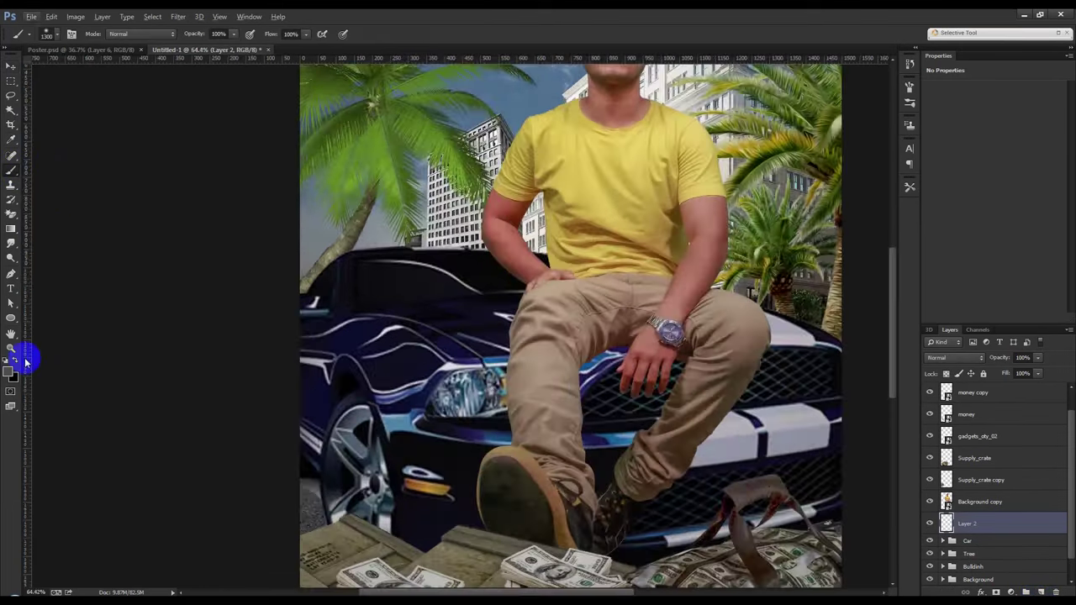
{"action": "left_click", "coordinate": [16, 360]}
{"action": "left_click_drag", "start_coordinate": [512, 345], "coordinate": [542, 336]}
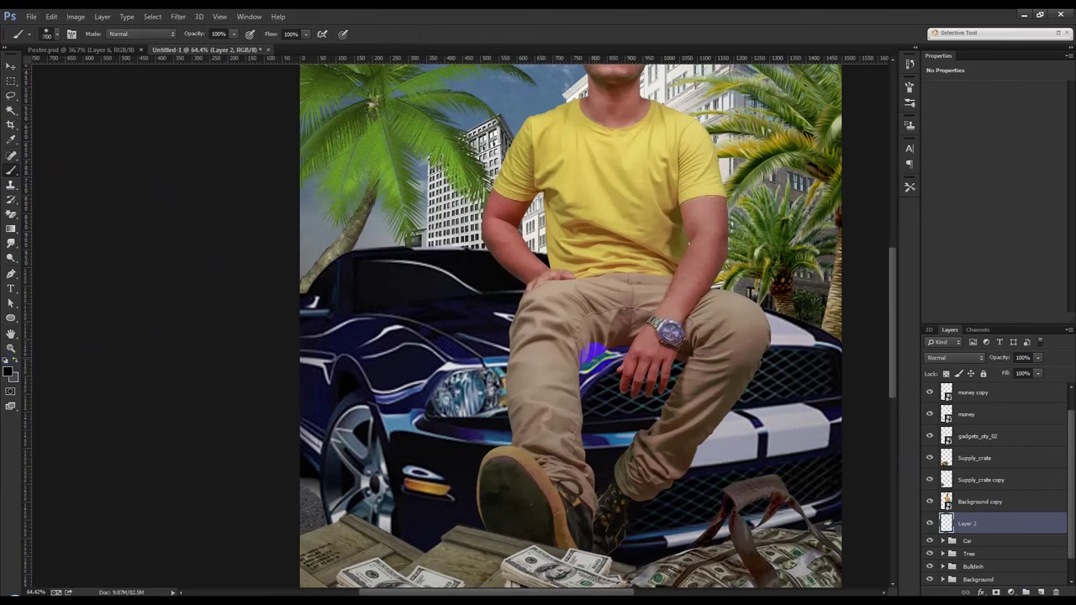
{"action": "key", "text": "bracketleft"}
{"action": "key", "text": "bracketleft"}
{"action": "key", "text": "bracketleft"}
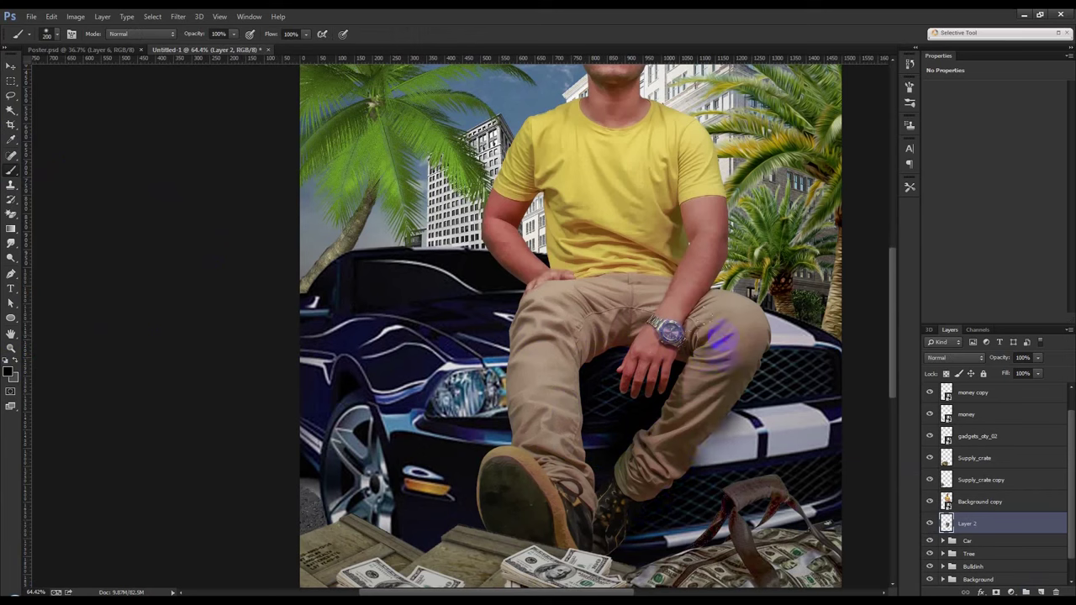
{"action": "left_click", "coordinate": [488, 518]}
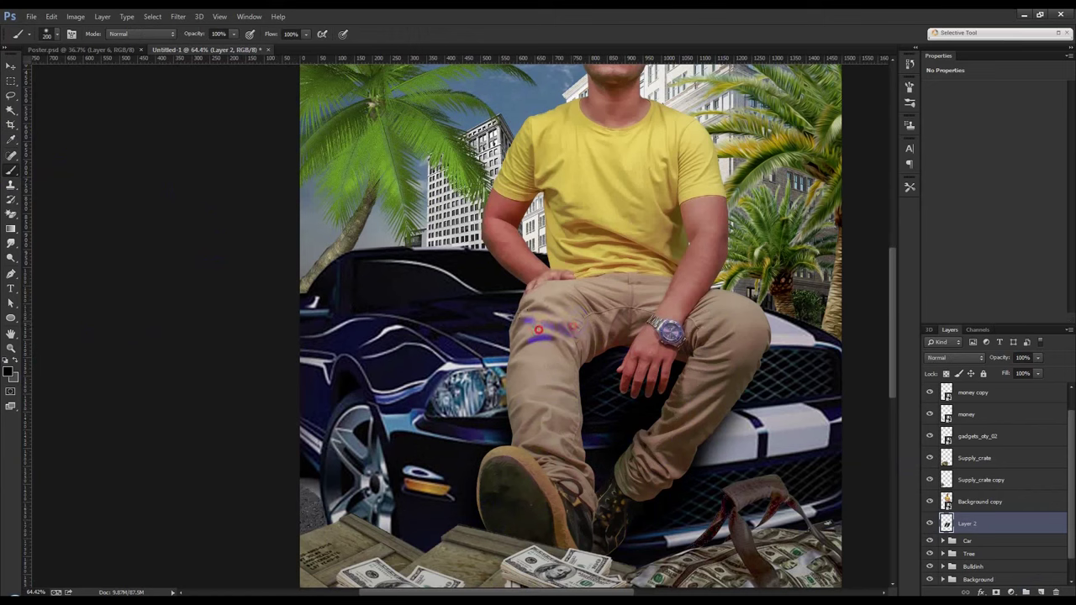
- Lower Layer 2 opacity to 81%, add an empty Layer 3, and shrink the brush to 100 px
{"action": "left_click", "coordinate": [986, 358]}
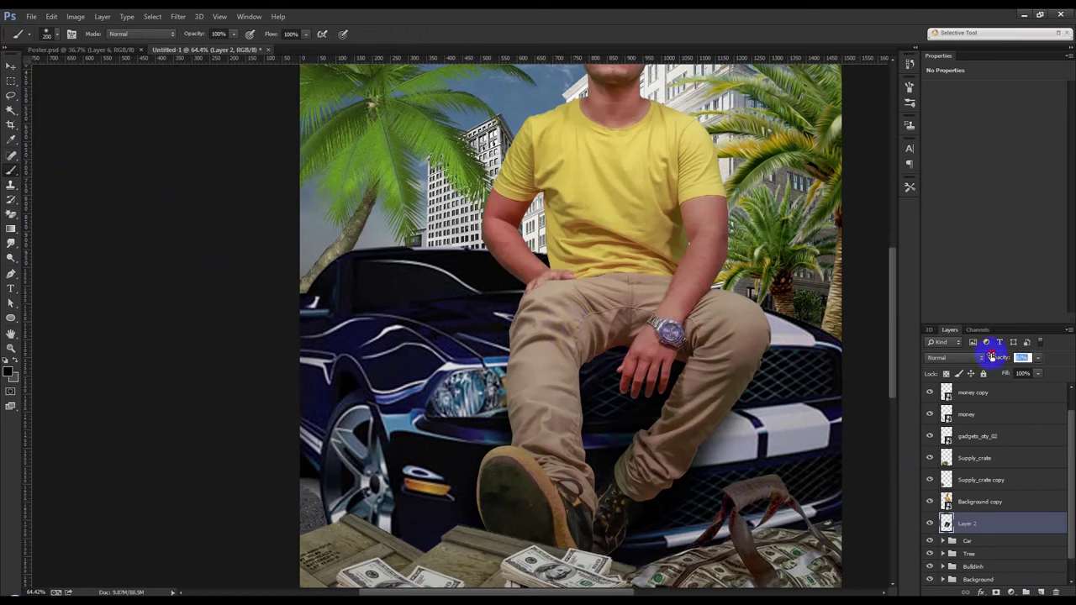
{"action": "left_click_drag", "start_coordinate": [991, 357], "coordinate": [986, 392]}
{"action": "left_click_drag", "start_coordinate": [986, 356], "coordinate": [994, 360]}
{"action": "left_click", "coordinate": [1026, 592]}
{"action": "scroll", "coordinate": [619, 373], "scroll_direction": "up", "scroll_amount": 3}
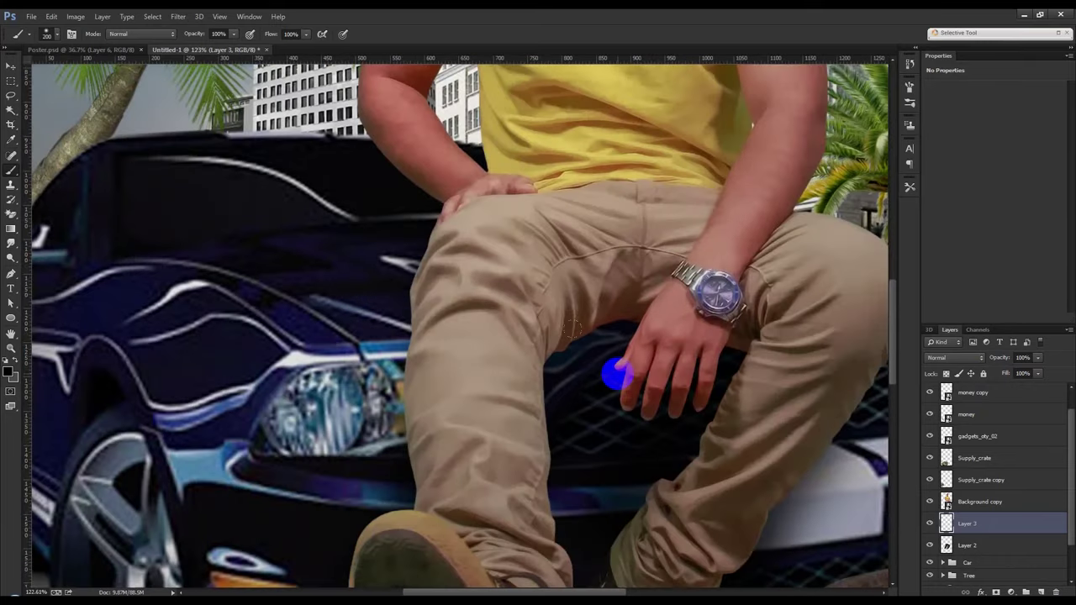
{"action": "key", "text": "bracketleft"}
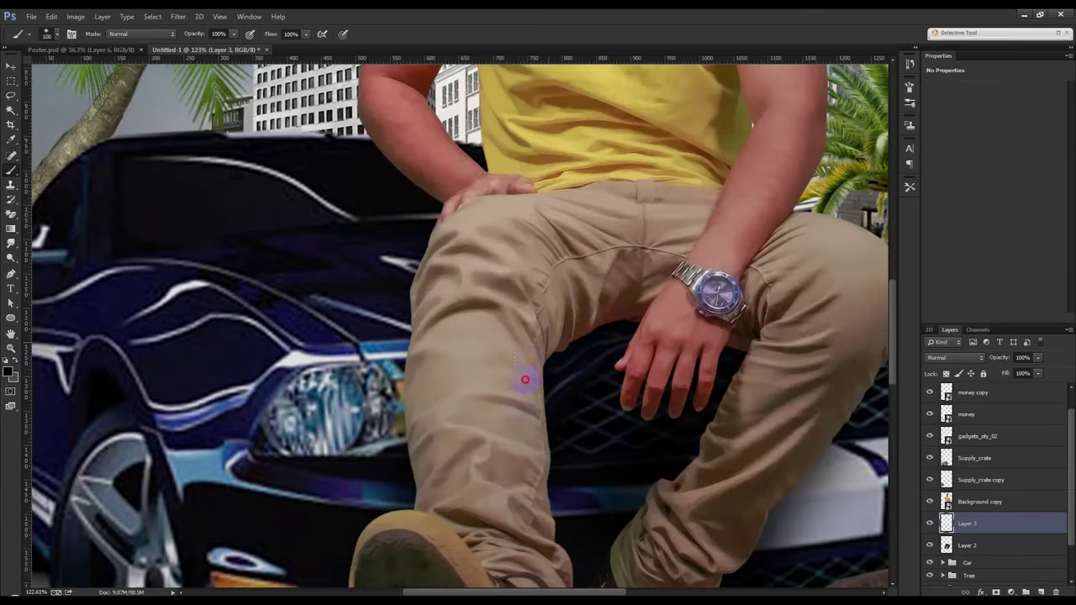
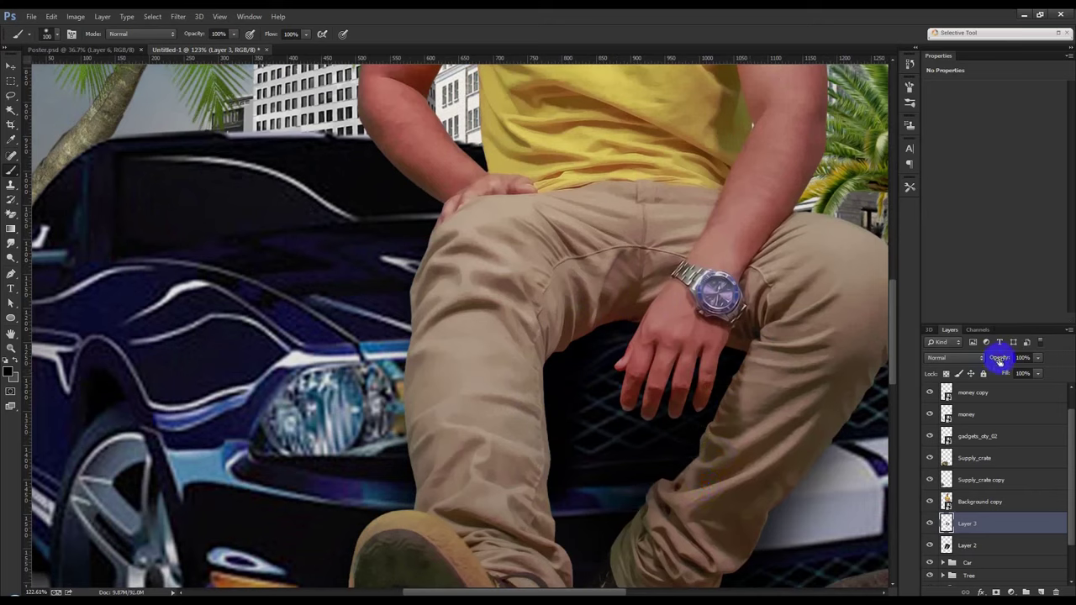
- Add a darkened Brightness/Contrast layer clipped to Background copy, with its mask inverted
{"action": "left_click", "coordinate": [998, 502]}
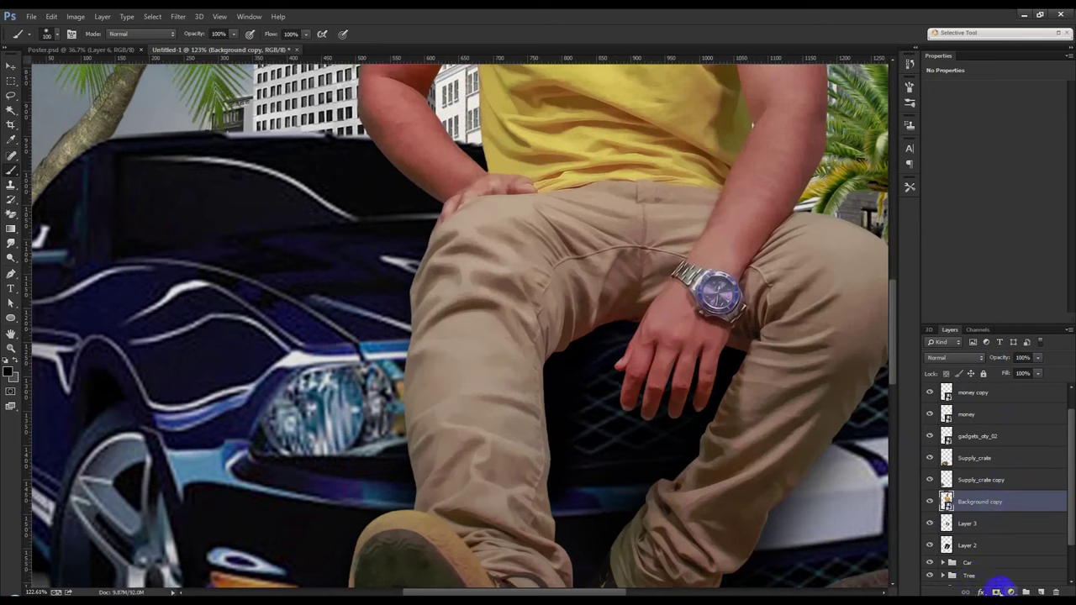
{"action": "left_click", "coordinate": [1011, 592]}
{"action": "left_click", "coordinate": [984, 391]}
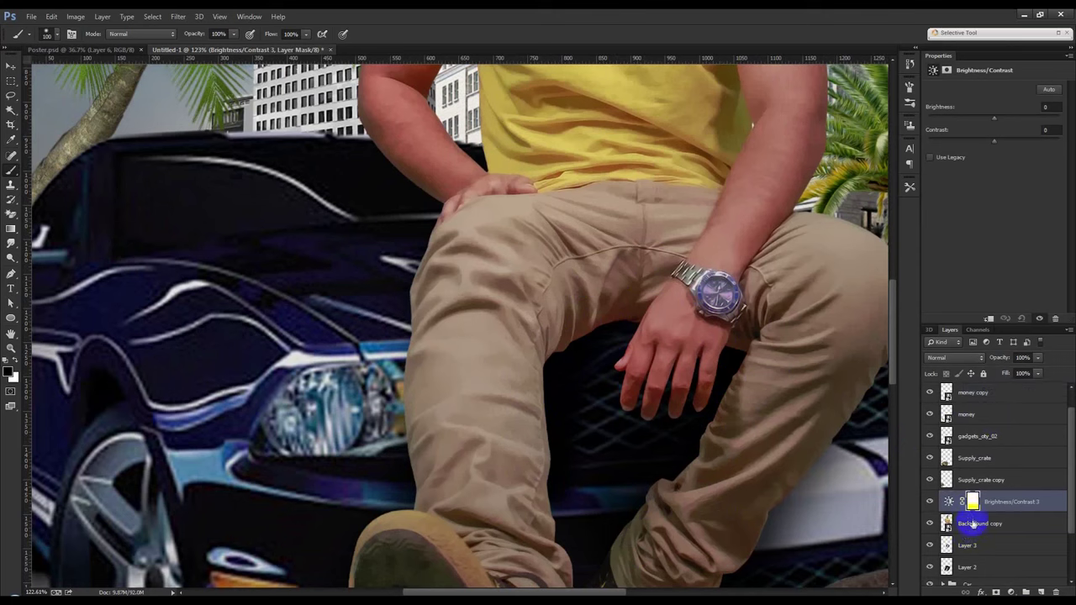
{"action": "right_click", "coordinate": [993, 503]}
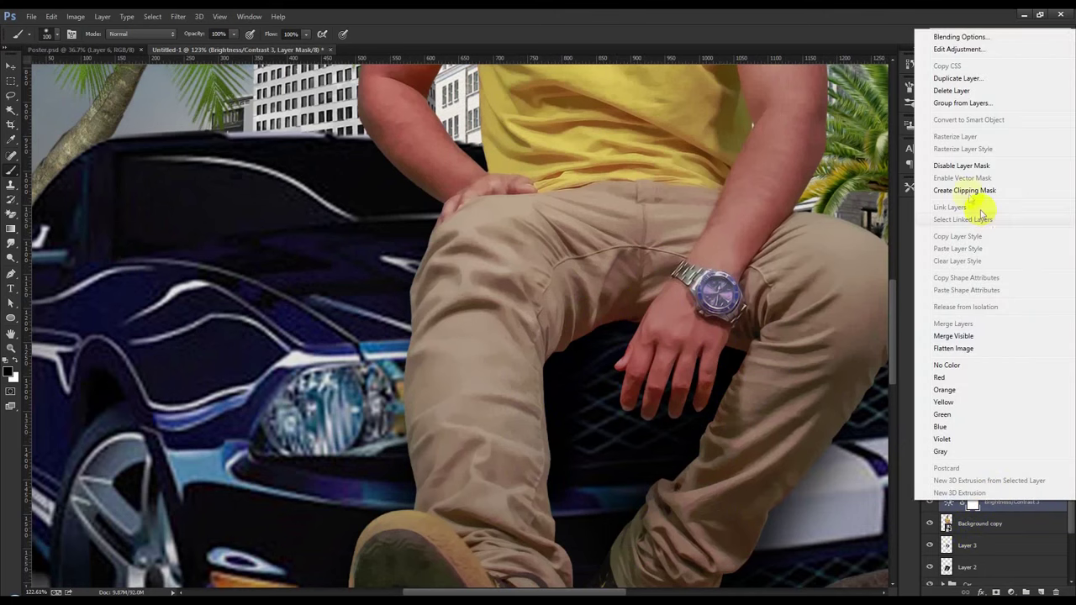
{"action": "left_click", "coordinate": [961, 188]}
{"action": "left_click_drag", "start_coordinate": [973, 126], "coordinate": [956, 132]}
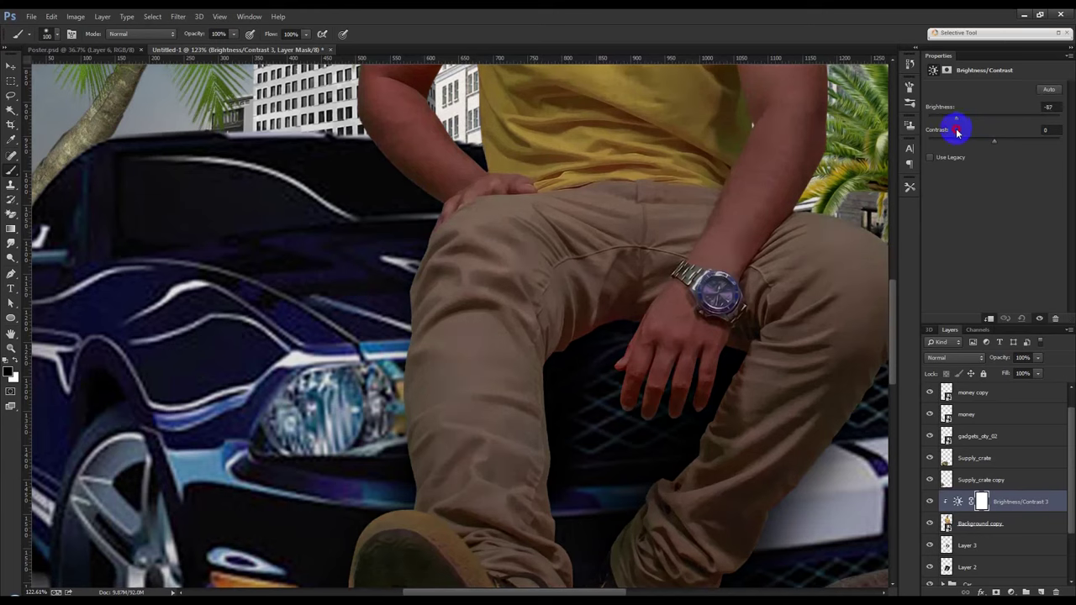
{"action": "left_click", "coordinate": [981, 501]}
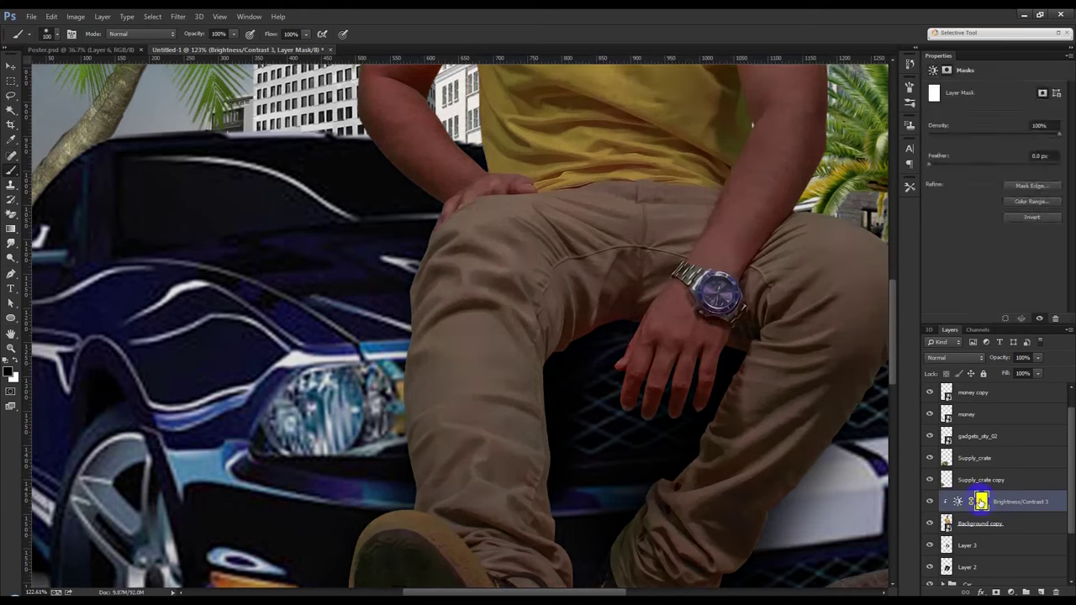
{"action": "key", "text": "ctrl+i"}
- Brush shadows through the mask onto the man's trouser legs and around his shoe
{"action": "left_click", "coordinate": [43, 371]}
{"action": "mouse_move", "coordinate": [568, 424]}
{"action": "left_mouse_down"}
{"action": "mouse_move", "coordinate": [564, 457]}
{"action": "mouse_move", "coordinate": [555, 384]}
{"action": "mouse_move", "coordinate": [596, 288]}
{"action": "mouse_move", "coordinate": [597, 314]}
{"action": "mouse_move", "coordinate": [605, 300]}
{"action": "mouse_move", "coordinate": [526, 378]}
{"action": "mouse_move", "coordinate": [545, 393]}
{"action": "mouse_move", "coordinate": [533, 475]}
{"action": "mouse_move", "coordinate": [580, 570]}
{"action": "mouse_move", "coordinate": [697, 438]}
{"action": "mouse_move", "coordinate": [677, 473]}
{"action": "left_mouse_up"}
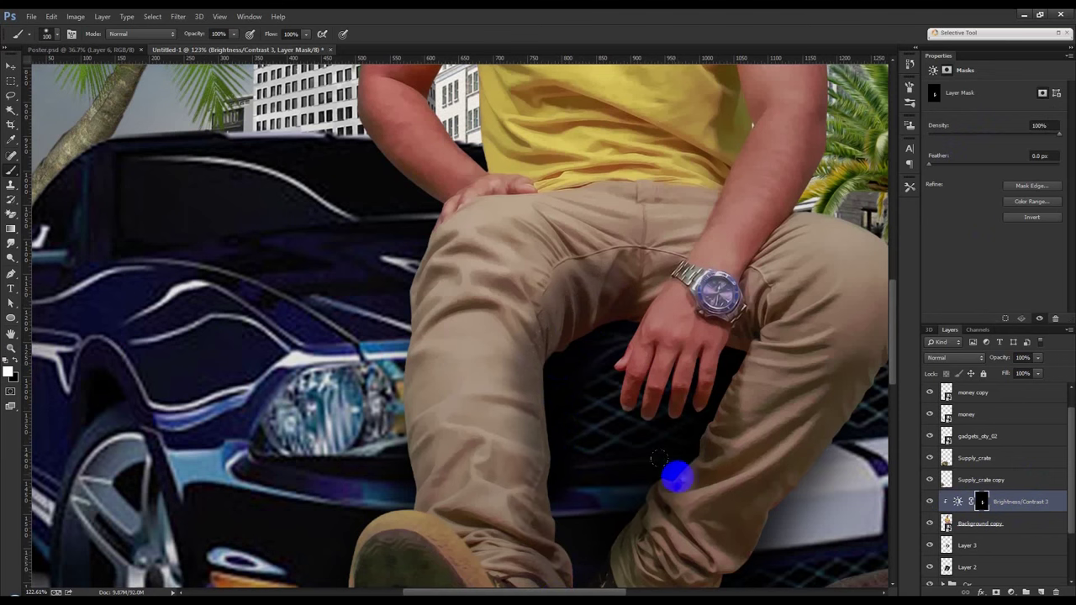
{"action": "scroll", "coordinate": [569, 355], "scroll_direction": "down", "scroll_amount": 1}
{"action": "scroll", "coordinate": [550, 461], "scroll_direction": "down", "scroll_amount": 1}
{"action": "scroll", "coordinate": [553, 490], "scroll_direction": "down", "scroll_amount": 2}
{"action": "left_click", "coordinate": [499, 577]}
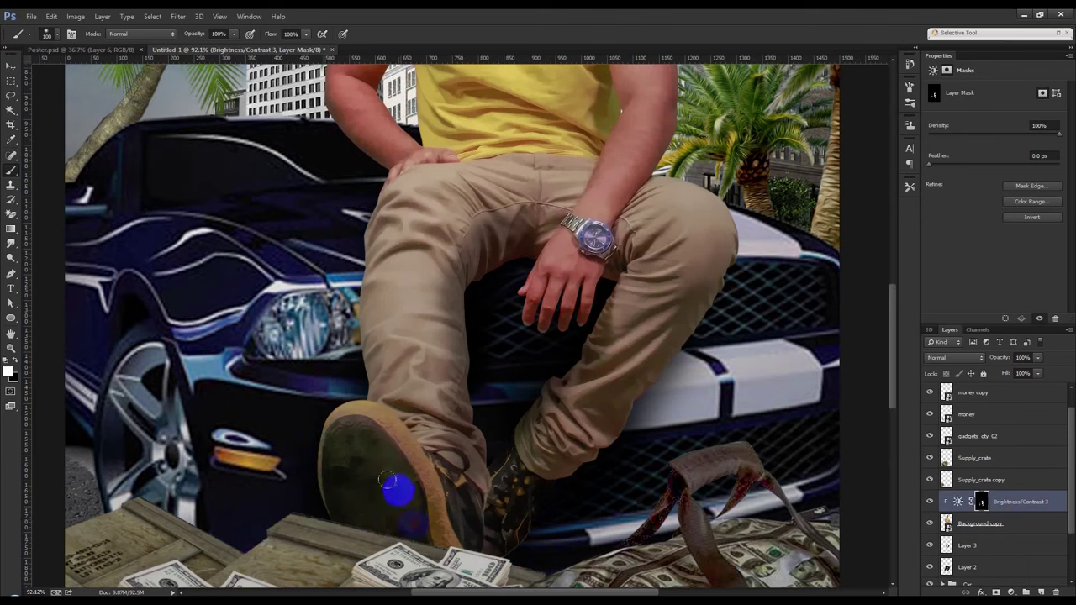
{"action": "left_click", "coordinate": [442, 564]}
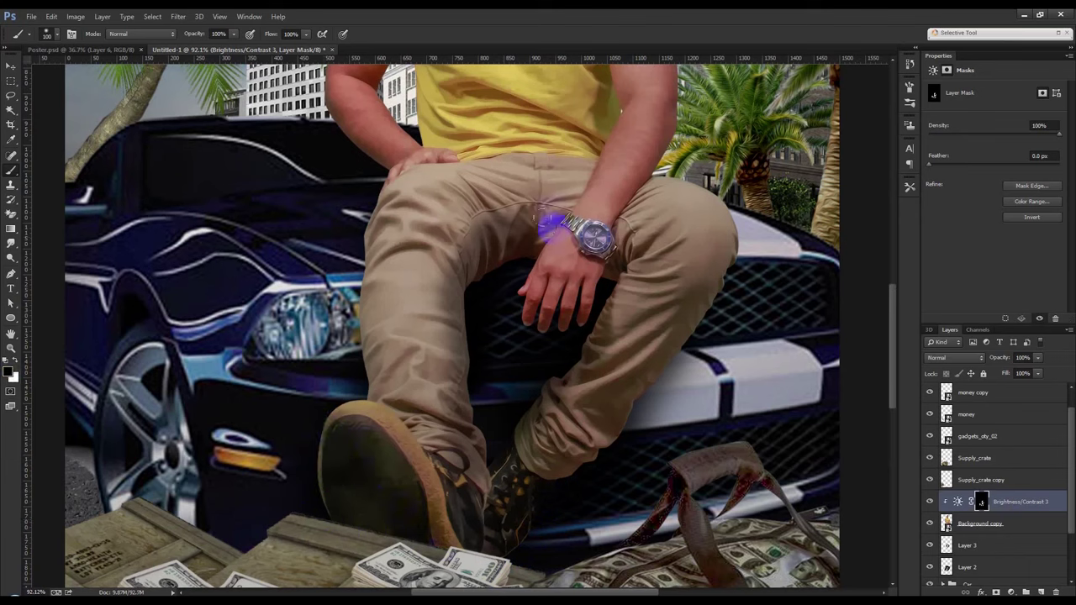
{"action": "left_click", "coordinate": [415, 323]}
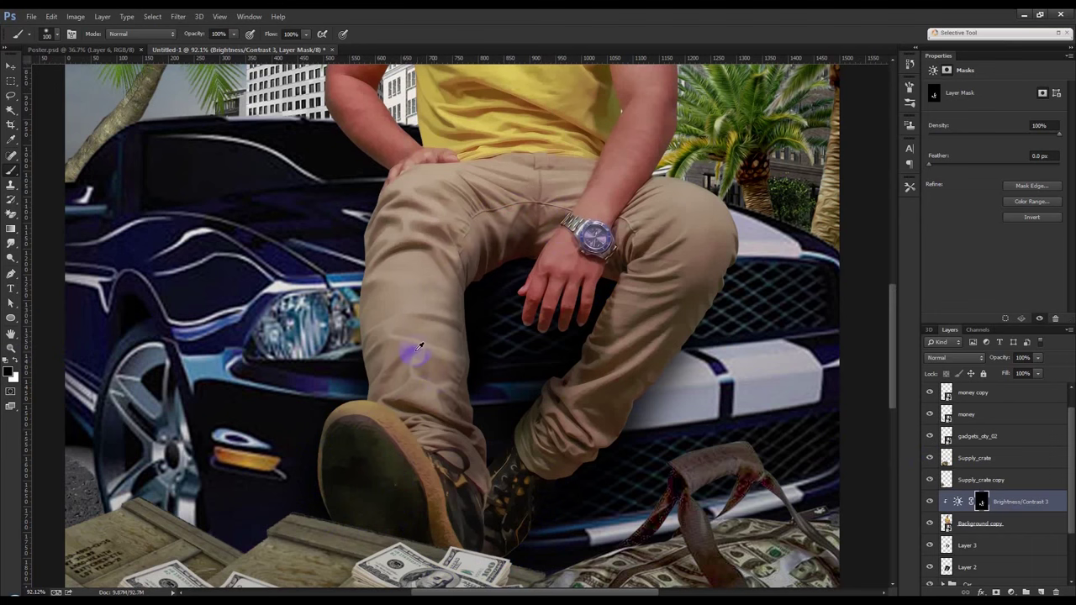
{"action": "scroll", "coordinate": [420, 345], "scroll_direction": "down", "scroll_amount": 3}
{"action": "scroll", "coordinate": [420, 345], "scroll_direction": "down", "scroll_amount": 2}
{"action": "scroll", "coordinate": [454, 336], "scroll_direction": "up", "scroll_amount": 1}
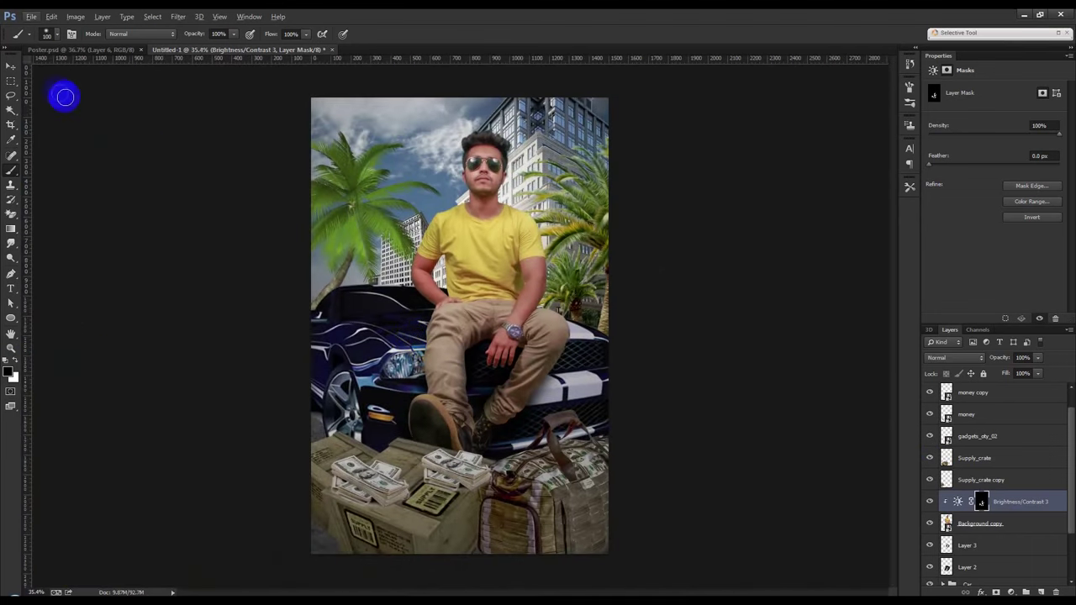
- Move the money bag layer lower in the poster and commit its transform
{"action": "left_click", "coordinate": [11, 66]}
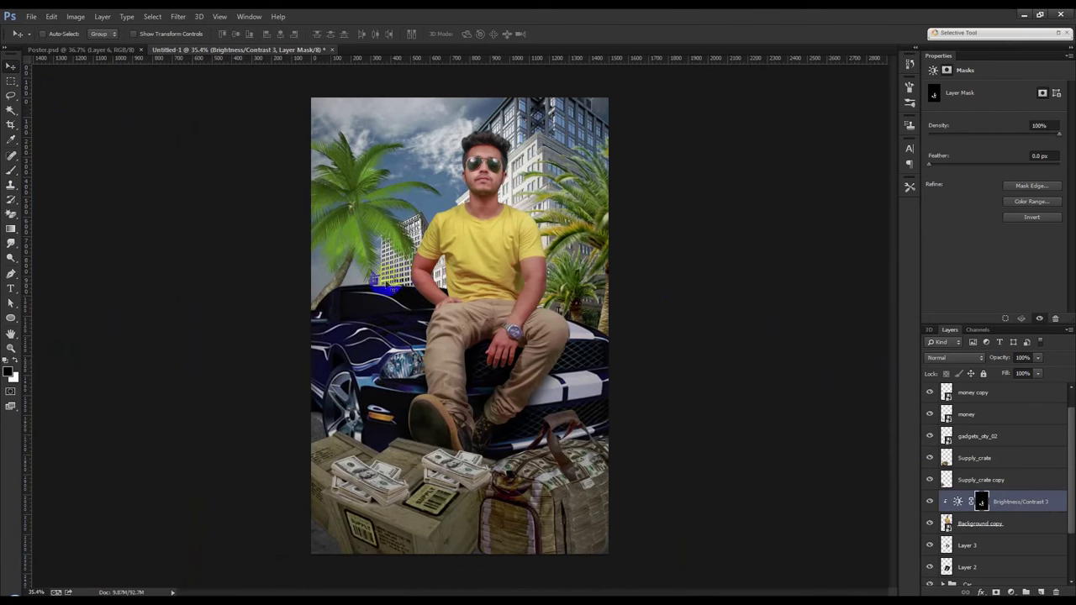
{"action": "scroll", "coordinate": [395, 276], "scroll_direction": "up", "scroll_amount": 1}
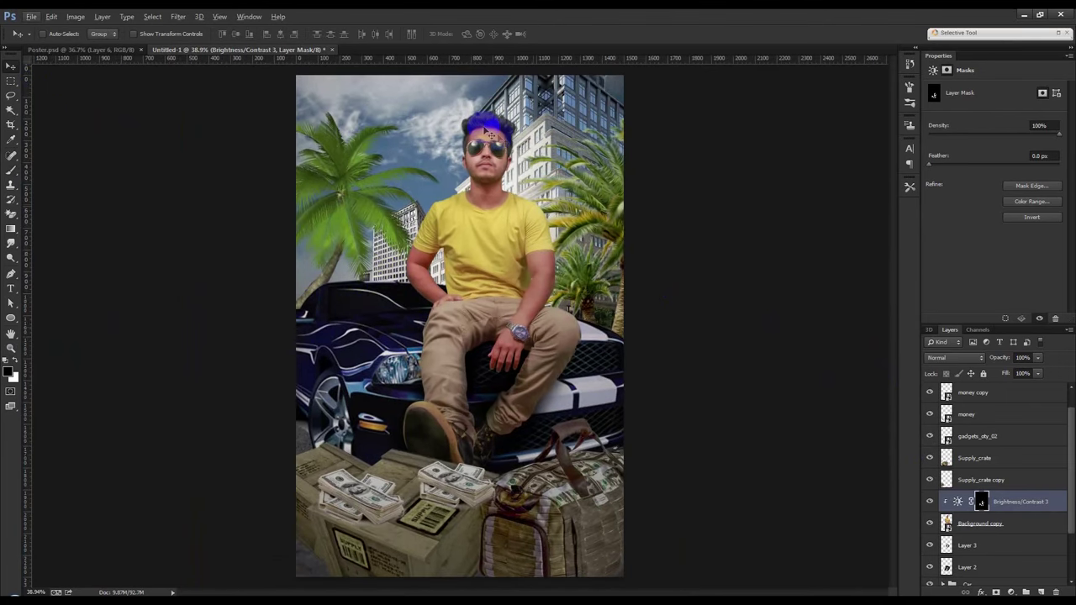
{"action": "scroll", "coordinate": [574, 372], "scroll_direction": "down", "scroll_amount": 1}
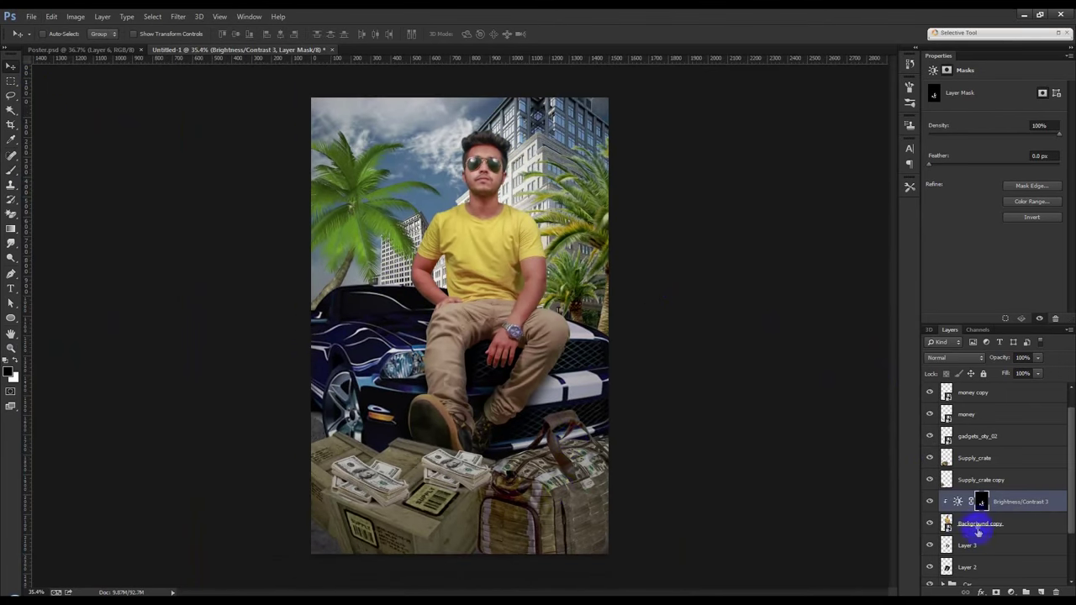
{"action": "scroll", "coordinate": [968, 454], "scroll_direction": "up", "scroll_amount": 1}
{"action": "left_click", "coordinate": [1005, 412]}
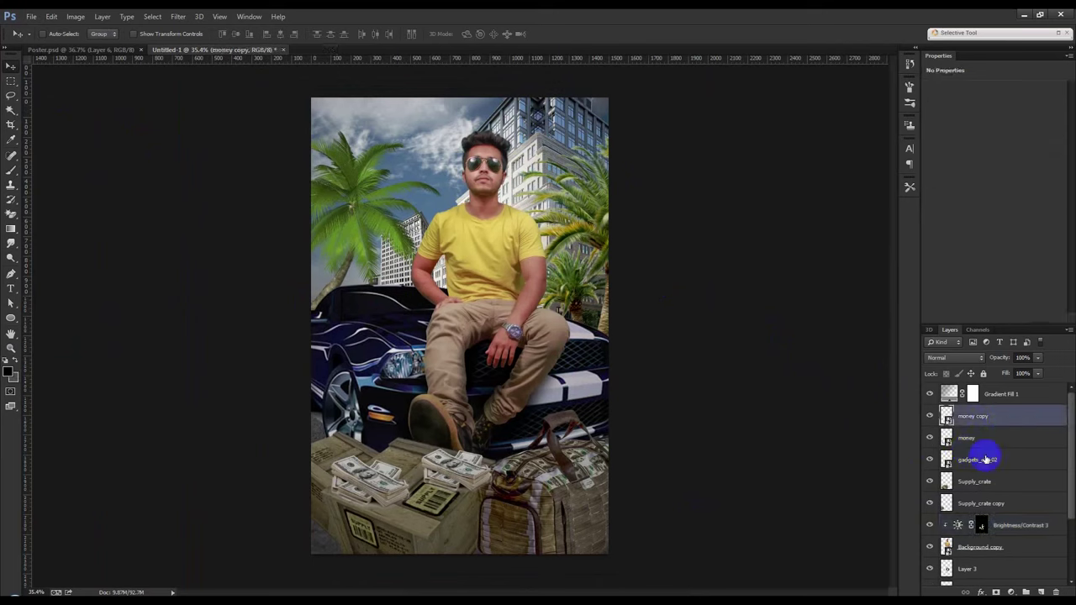
{"action": "left_click", "coordinate": [984, 459]}
{"action": "left_click_drag", "start_coordinate": [731, 463], "coordinate": [737, 488]}
{"action": "key", "text": "ctrl+t"}
{"action": "left_click_drag", "start_coordinate": [564, 487], "coordinate": [565, 488]}
{"action": "key", "text": "Return"}
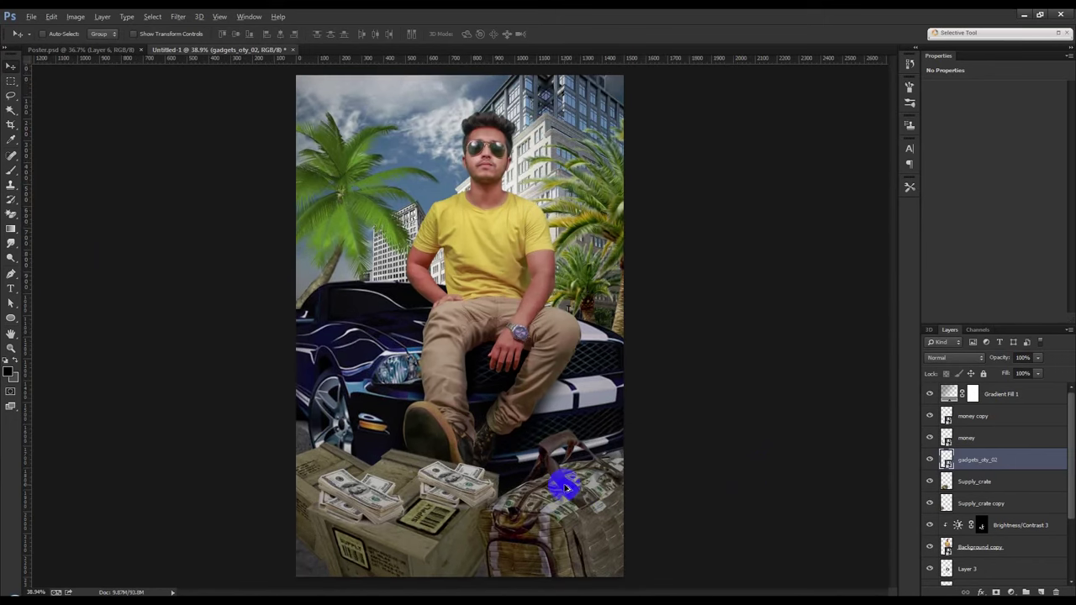
- Drag the Hass (12) flare image from the flare folder onto the poster at 36%
{"action": "left_click", "coordinate": [304, 595]}
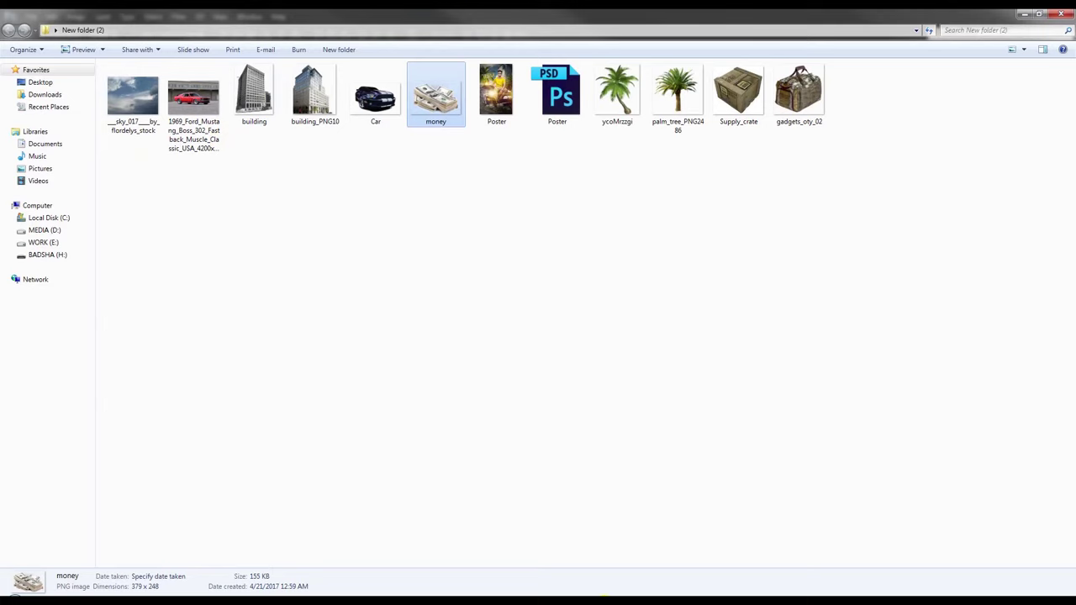
{"action": "left_click", "coordinate": [612, 593]}
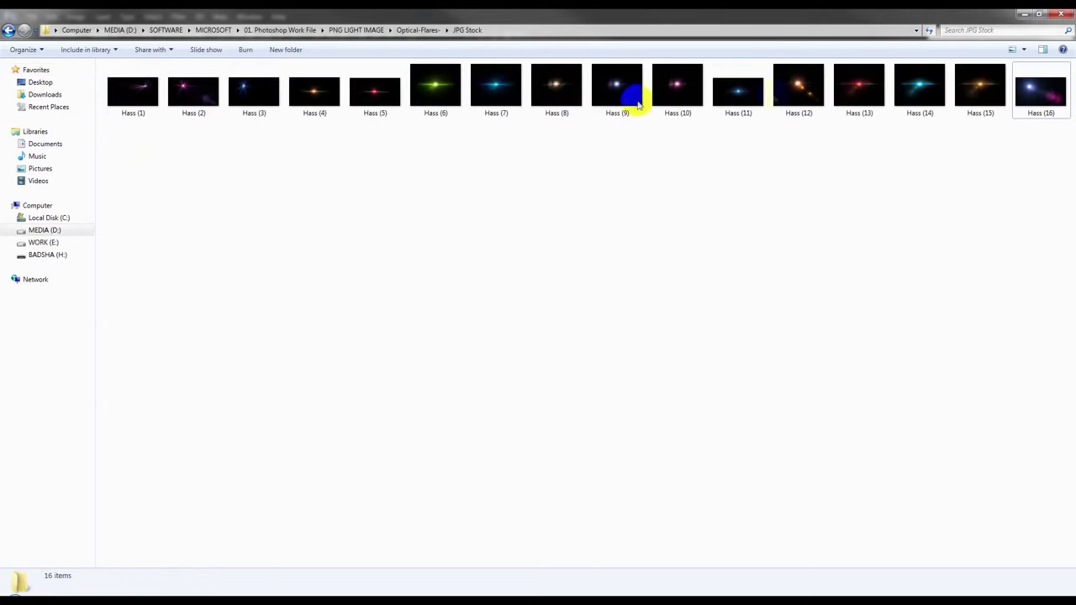
{"action": "left_click_drag", "start_coordinate": [808, 97], "coordinate": [98, 586]}
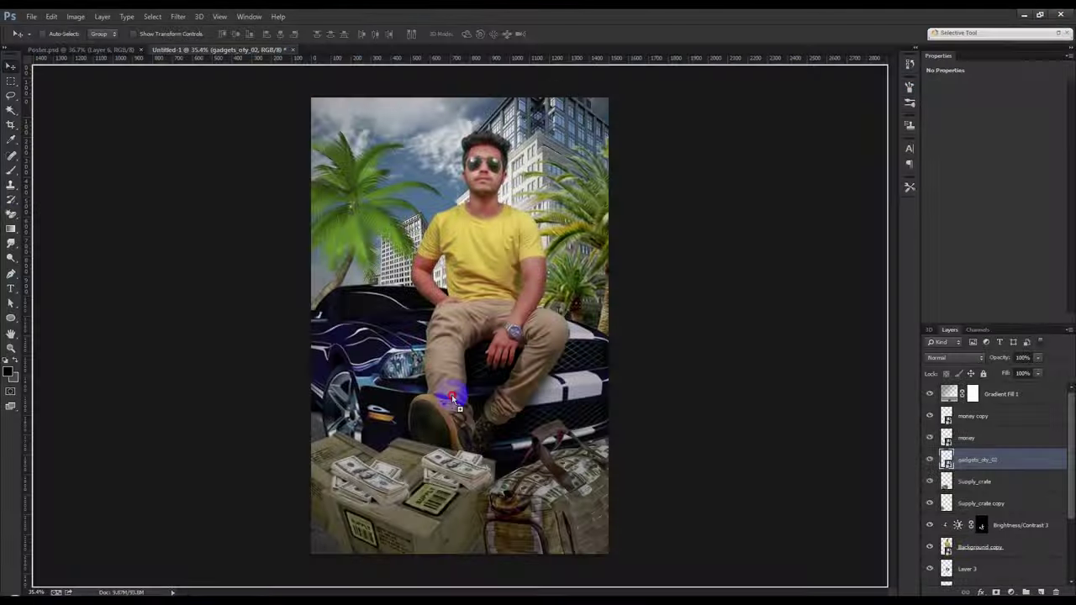
{"action": "left_click_drag", "start_coordinate": [98, 586], "coordinate": [449, 396]}
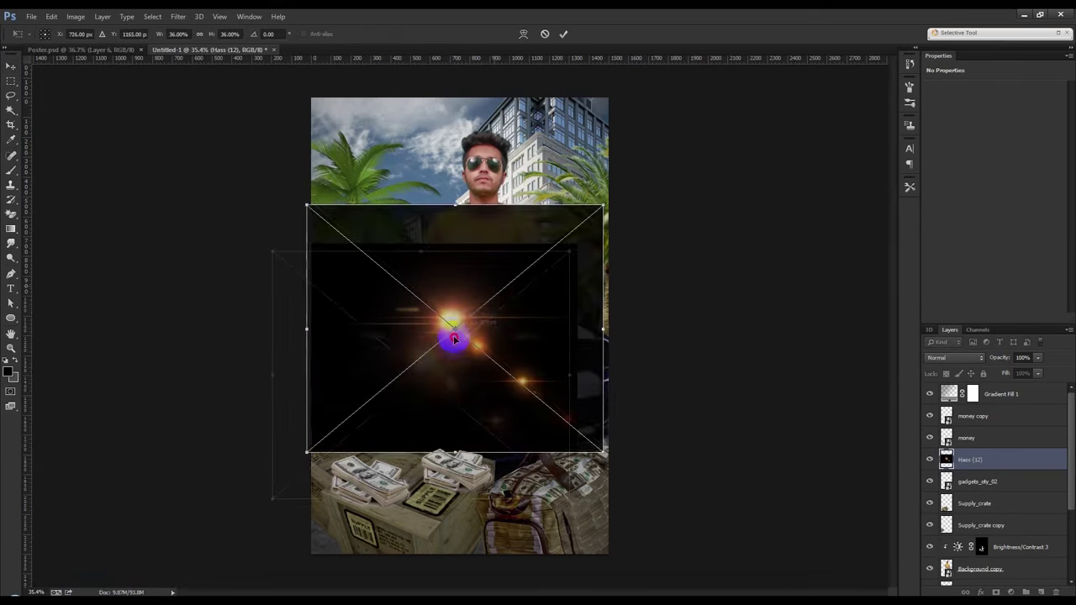
- Set the Hass (12) flare to Screen blending and enlarge it over the car's headlight
{"action": "left_click_drag", "start_coordinate": [461, 355], "coordinate": [422, 414]}
{"action": "left_click", "coordinate": [956, 359]}
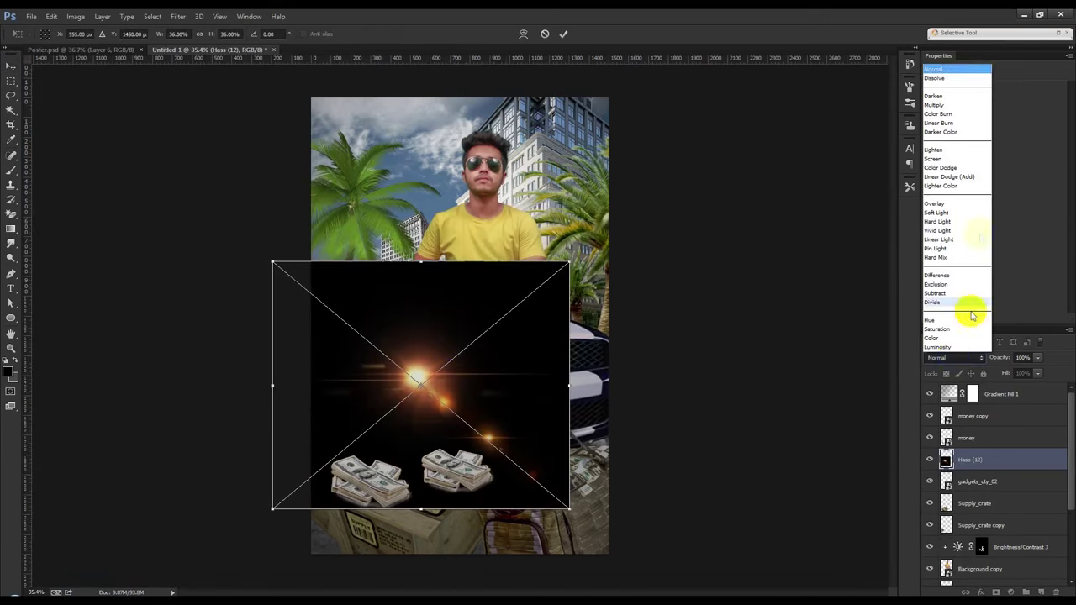
{"action": "left_click", "coordinate": [933, 163]}
{"action": "left_click_drag", "start_coordinate": [426, 361], "coordinate": [419, 350]}
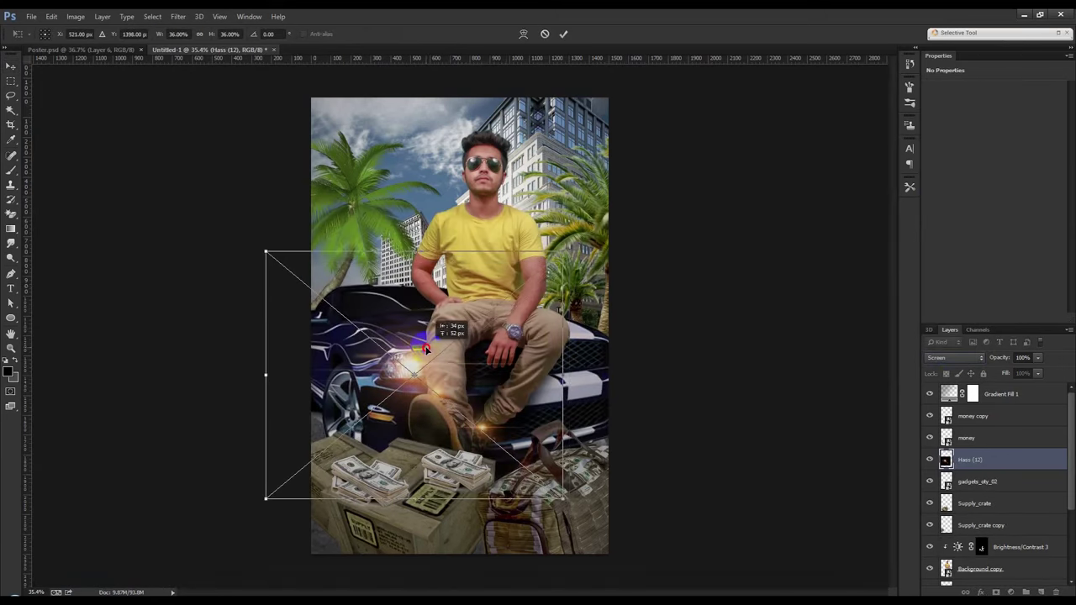
{"action": "left_click_drag", "start_coordinate": [562, 250], "coordinate": [606, 213]}
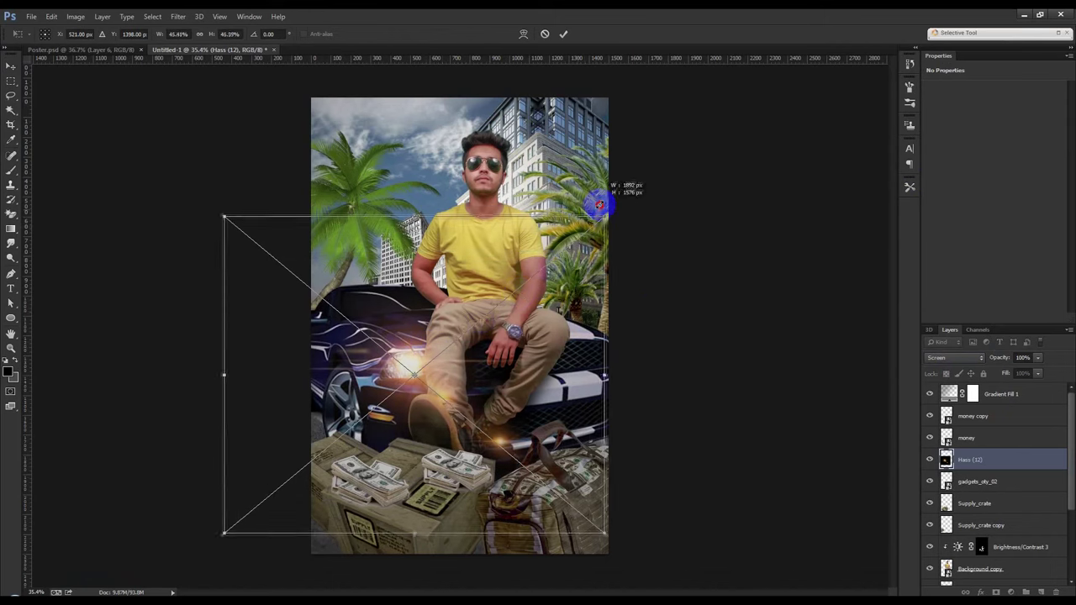
{"action": "left_click_drag", "start_coordinate": [483, 321], "coordinate": [485, 327]}
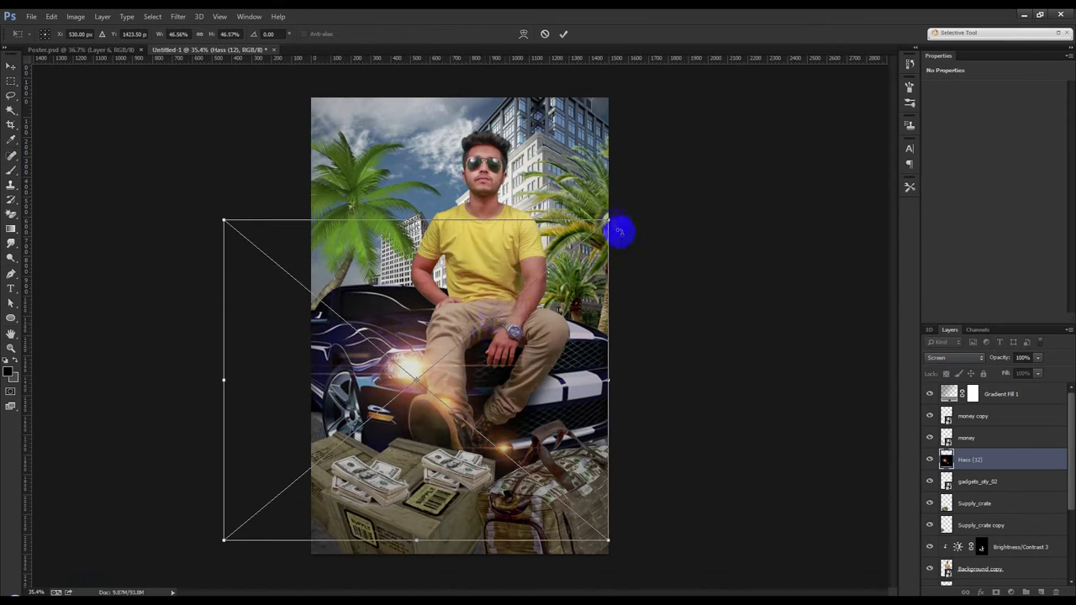
{"action": "left_click_drag", "start_coordinate": [624, 220], "coordinate": [662, 192]}
{"action": "key", "text": "Return"}
- Duplicate the flare as Hass (12) copy for a brighter glow and shift it slightly
{"action": "key", "text": "ctrl+j"}
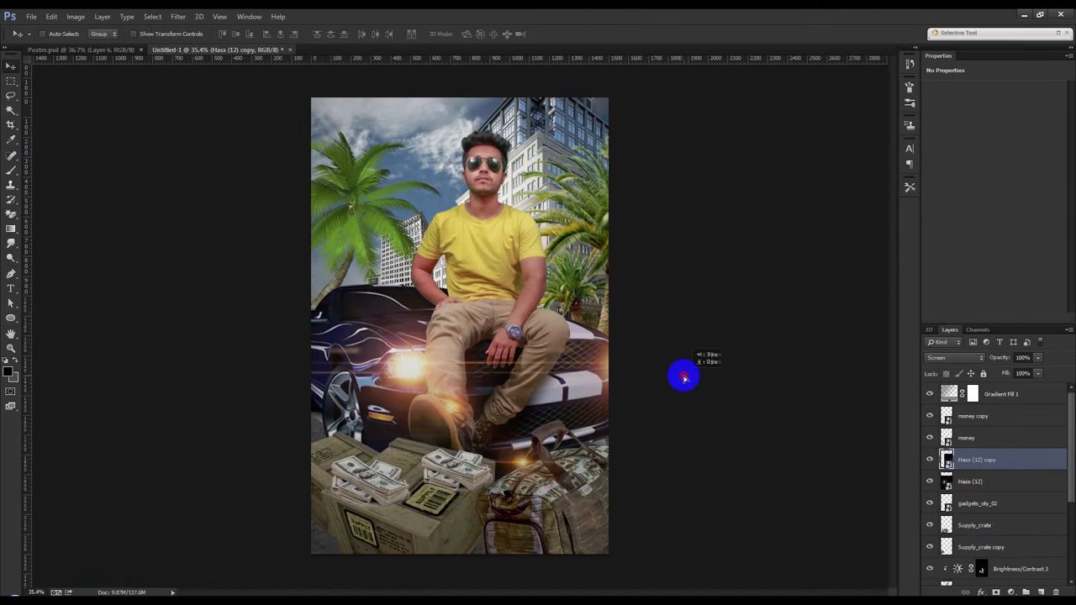
{"action": "left_click_drag", "start_coordinate": [685, 378], "coordinate": [661, 365]}
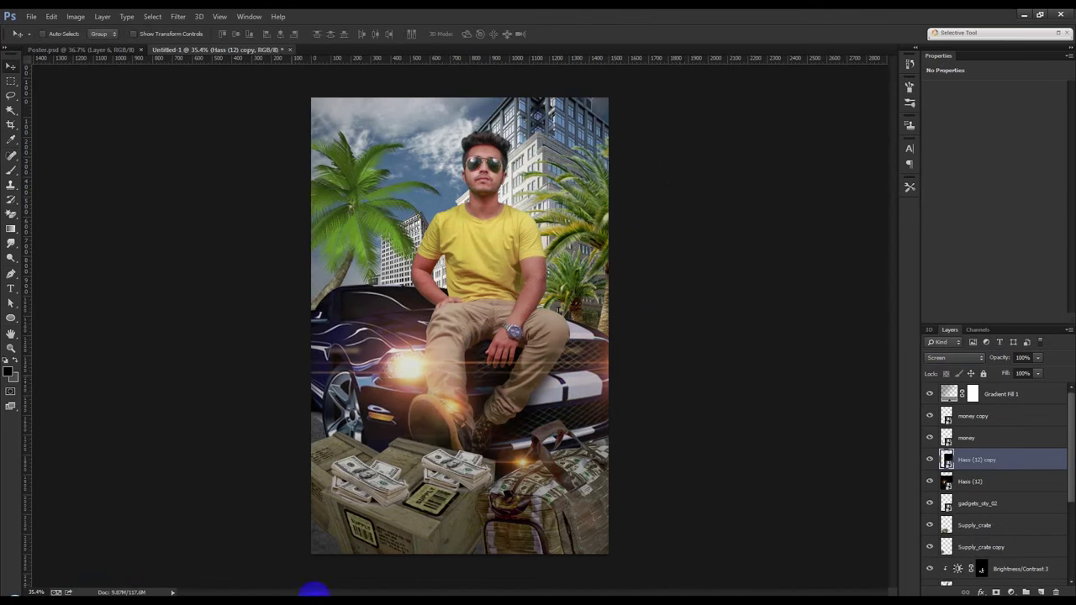
{"action": "left_click", "coordinate": [313, 591]}
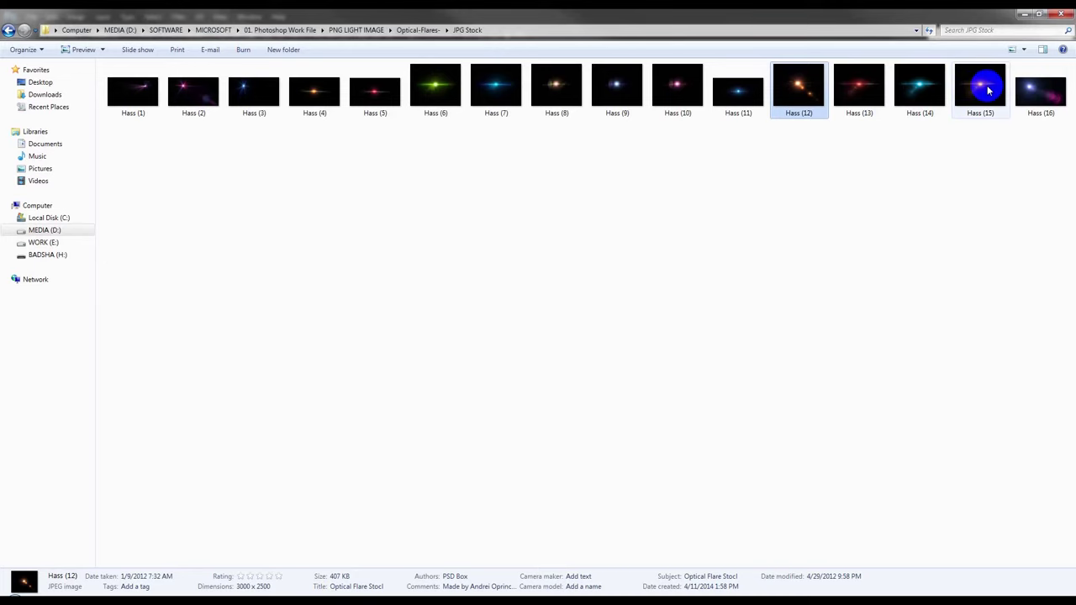
- Bring the Hass (4) flare into the poster, set it to Screen, and enlarge it
{"action": "mouse_move", "coordinate": [314, 89]}
{"action": "left_mouse_down"}
{"action": "mouse_move", "coordinate": [479, 395]}
{"action": "mouse_move", "coordinate": [406, 423]}
{"action": "left_mouse_up"}
{"action": "left_click", "coordinate": [954, 357]}
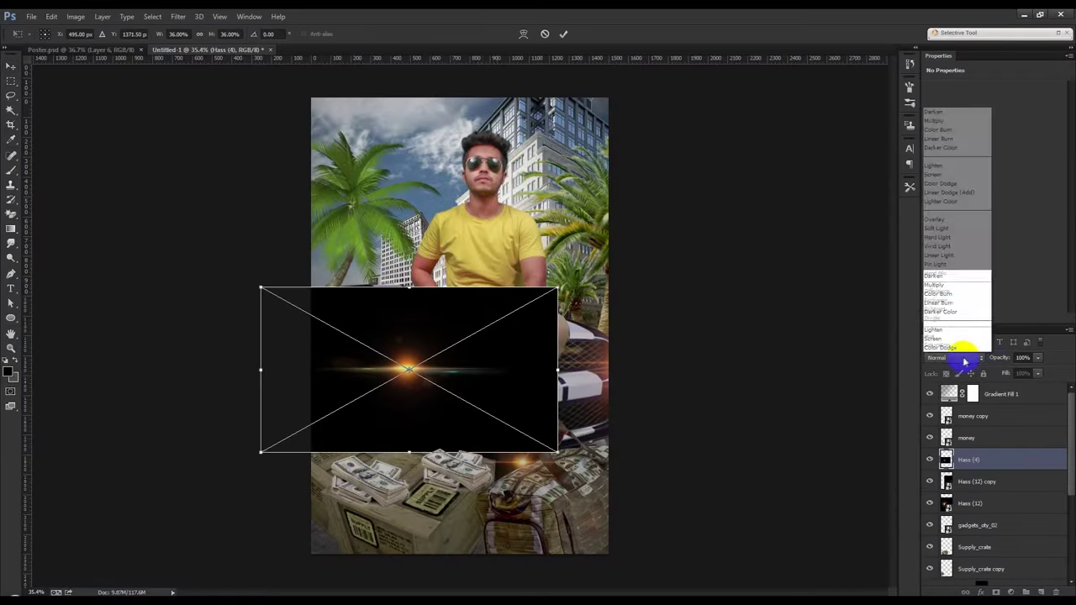
{"action": "left_click", "coordinate": [933, 159]}
{"action": "left_click_drag", "start_coordinate": [475, 372], "coordinate": [516, 420]}
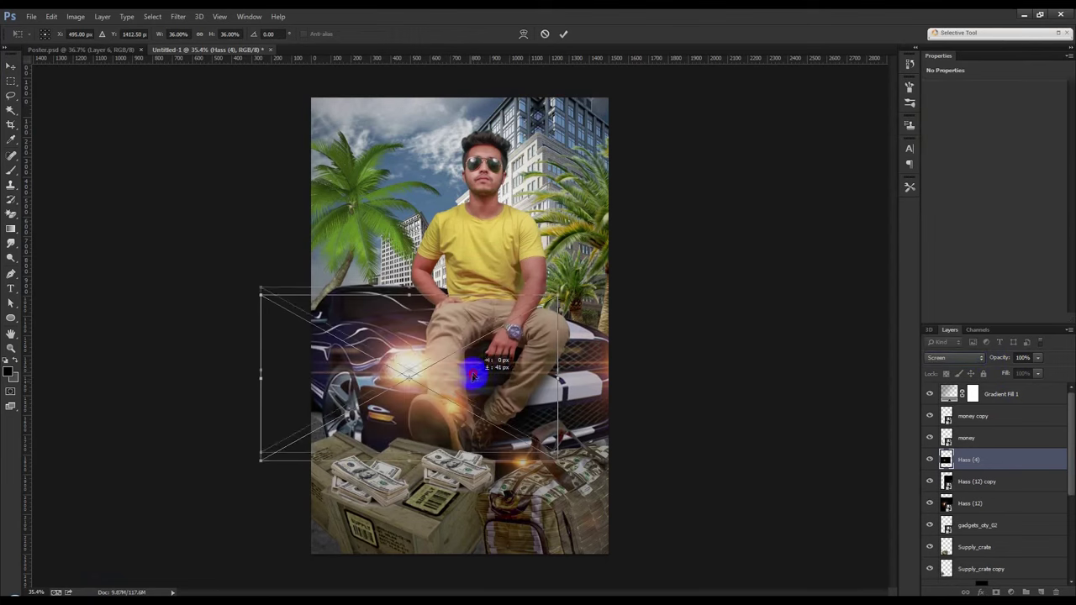
{"action": "left_click_drag", "start_coordinate": [559, 449], "coordinate": [666, 463]}
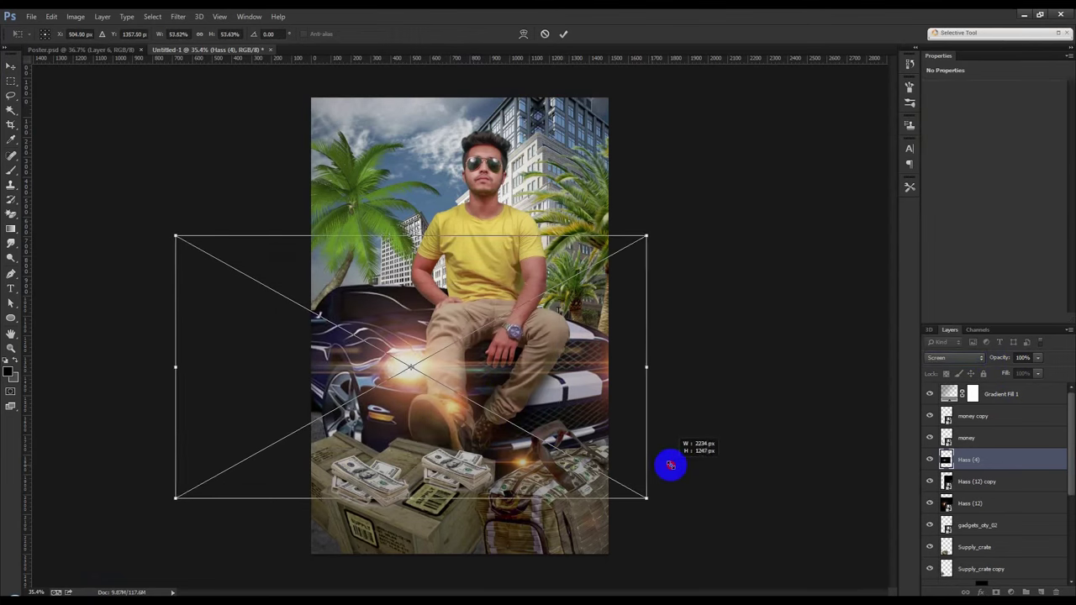
{"action": "key", "text": "Return"}
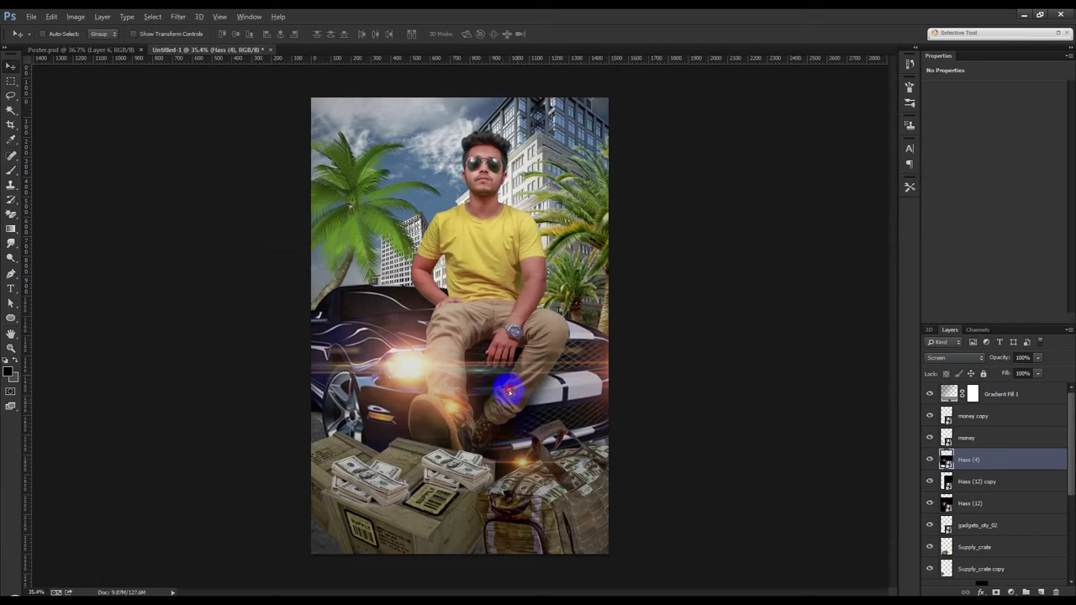
- Place a smaller, slightly clockwise-tilted flare copy over the car's front
{"action": "left_click_drag", "start_coordinate": [505, 386], "coordinate": [639, 370]}
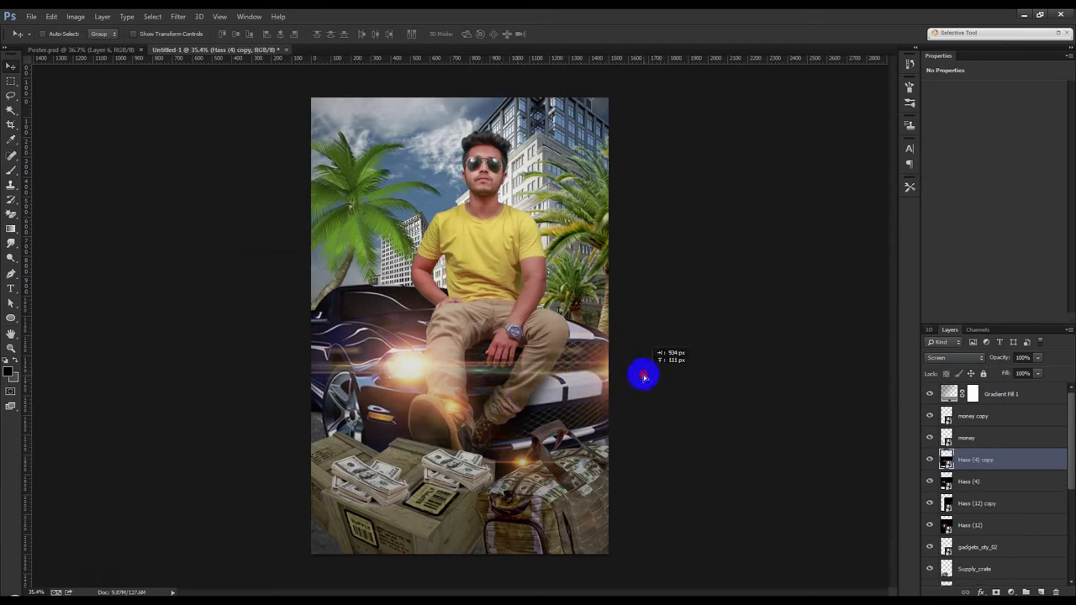
{"action": "mouse_move", "coordinate": [639, 370]}
{"action": "left_mouse_down"}
{"action": "mouse_move", "coordinate": [642, 348]}
{"action": "mouse_move", "coordinate": [484, 447]}
{"action": "left_mouse_up"}
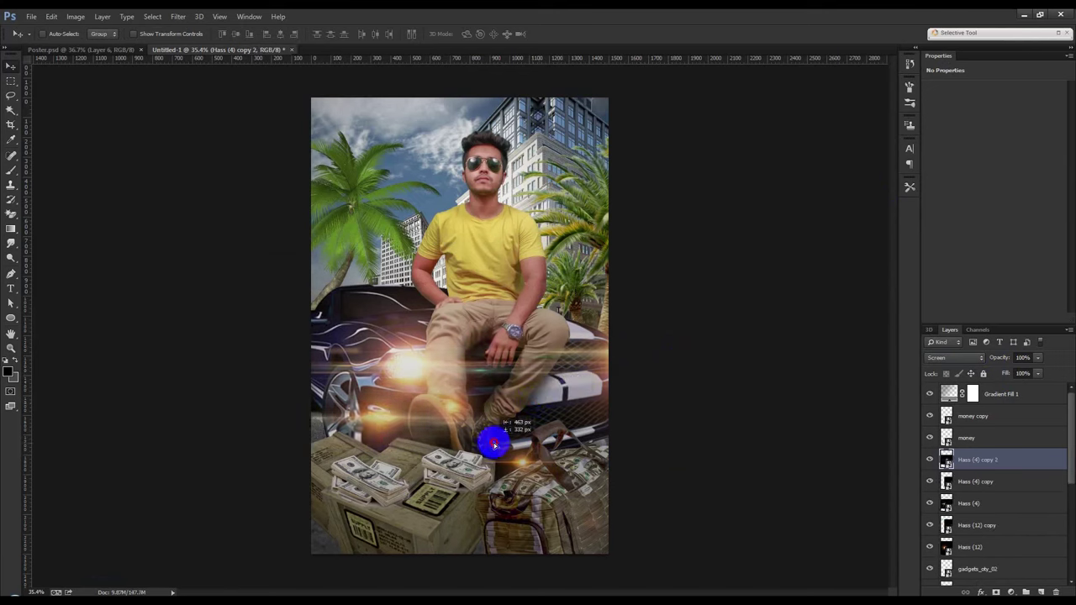
{"action": "key", "text": "ctrl+t"}
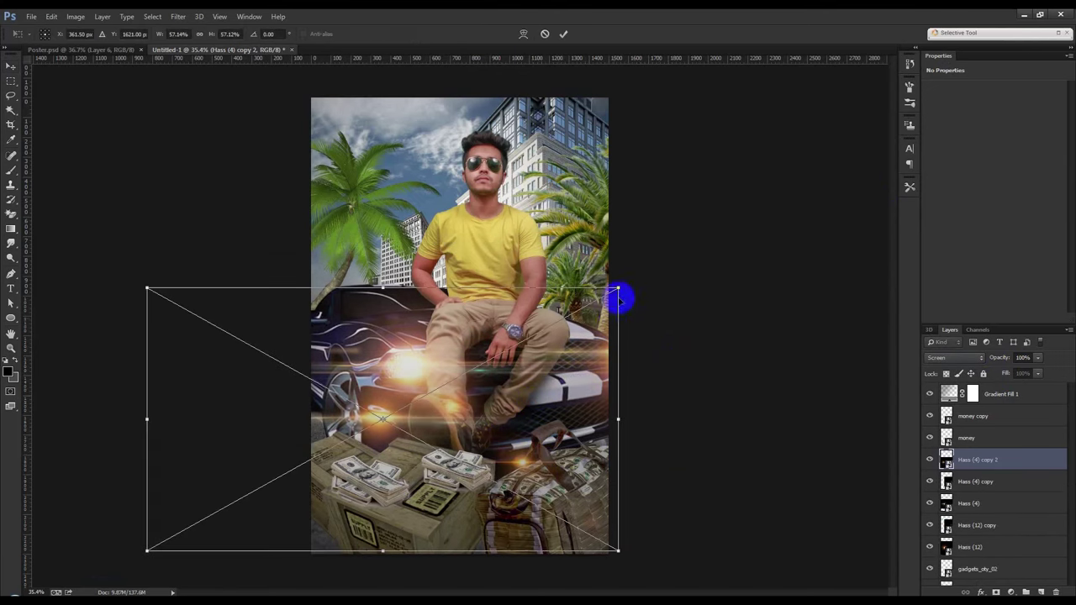
{"action": "left_click_drag", "start_coordinate": [620, 290], "coordinate": [542, 335]}
{"action": "left_click_drag", "start_coordinate": [622, 351], "coordinate": [626, 371]}
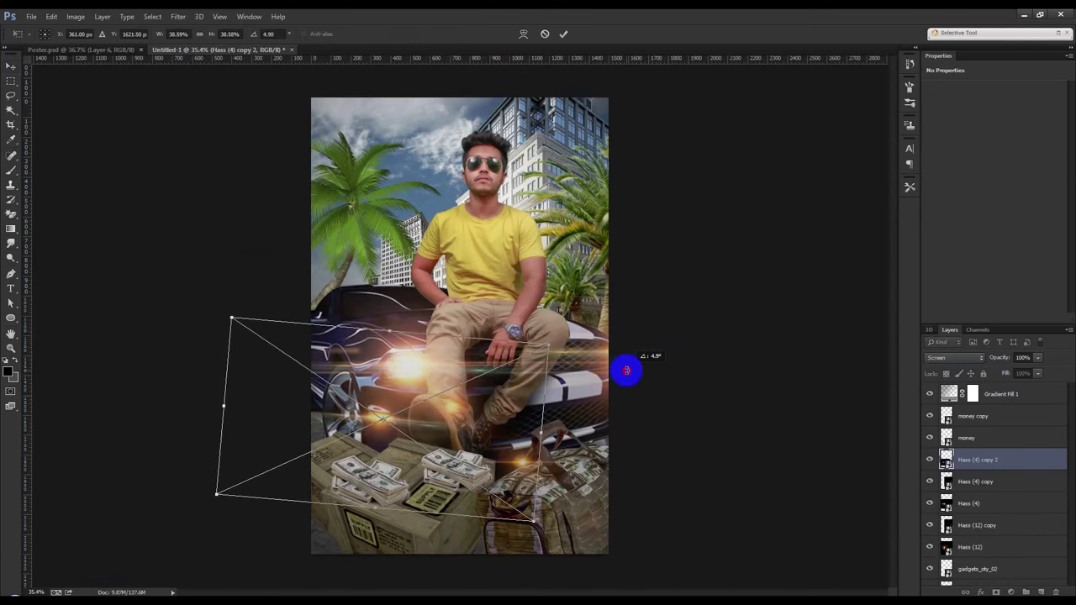
{"action": "key", "text": "Return"}
- Move another flare copy to the right and tilt it counter-clockwise
{"action": "mouse_move", "coordinate": [500, 421]}
{"action": "left_mouse_down"}
{"action": "mouse_move", "coordinate": [795, 380]}
{"action": "mouse_move", "coordinate": [686, 409]}
{"action": "mouse_move", "coordinate": [724, 401]}
{"action": "left_mouse_up"}
{"action": "key", "text": "ctrl+t"}
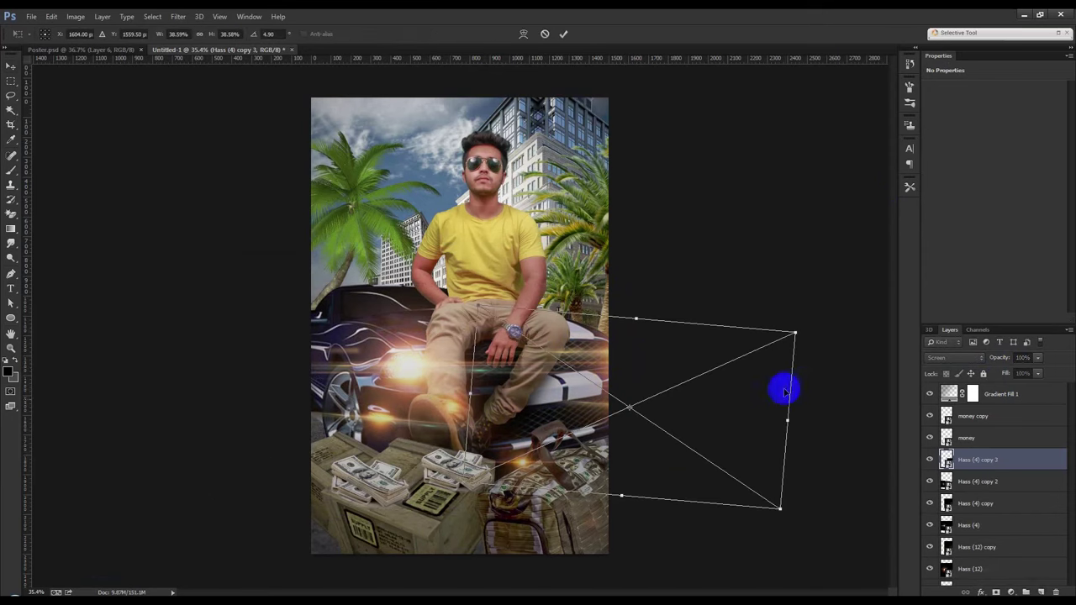
{"action": "left_click_drag", "start_coordinate": [829, 372], "coordinate": [831, 364]}
{"action": "key", "text": "Return"}
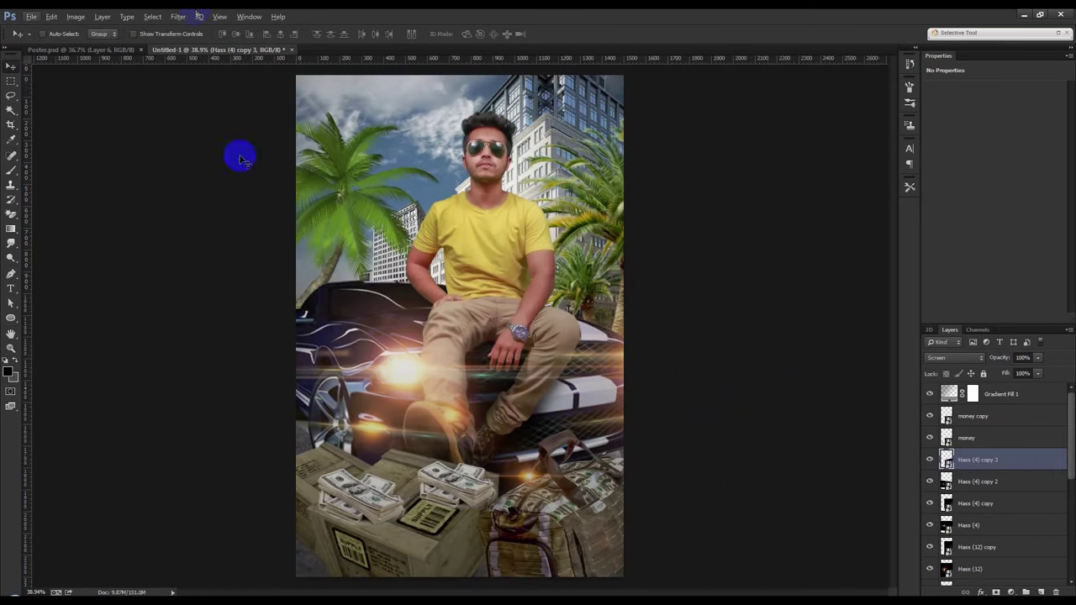
- Compare against the finished Poster.psd, then pick up the Hass (12) flare image
{"action": "left_click", "coordinate": [106, 51]}
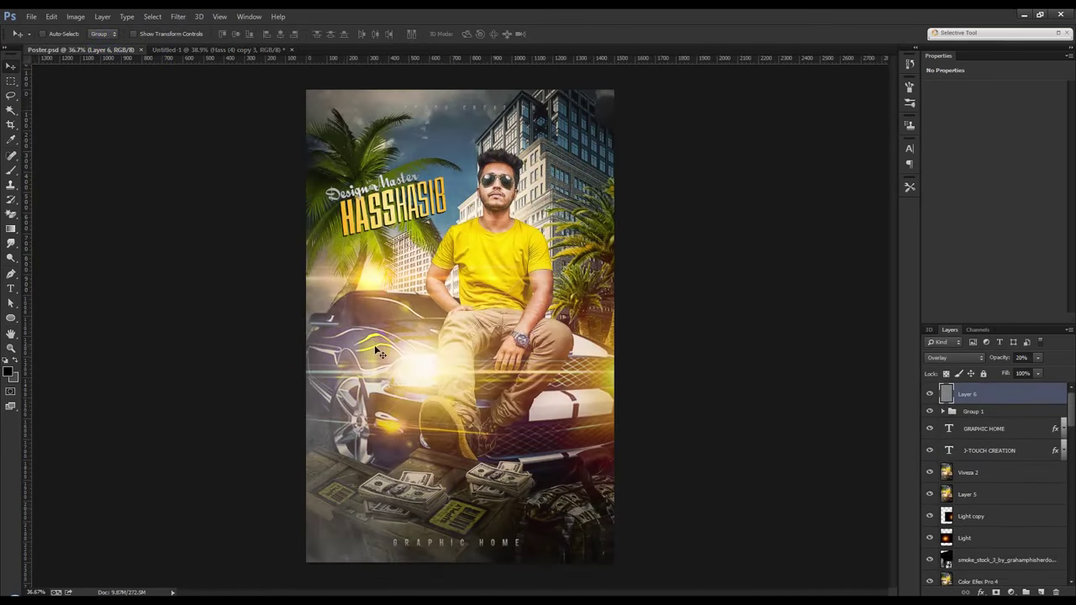
{"action": "left_click", "coordinate": [256, 51]}
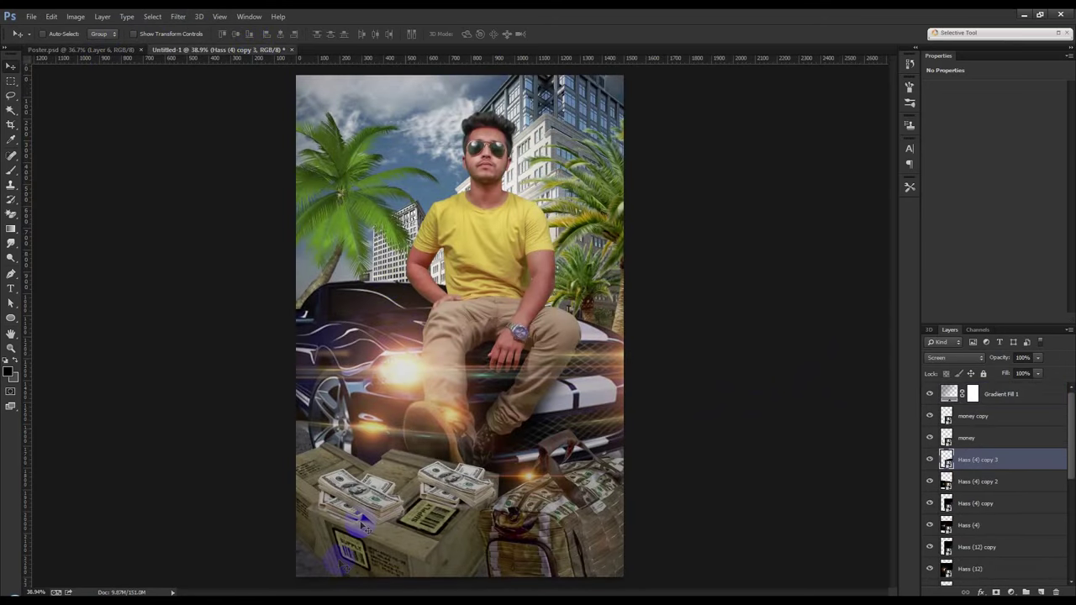
{"action": "left_click", "coordinate": [311, 593]}
{"action": "left_click_drag", "start_coordinate": [799, 84], "coordinate": [552, 76]}
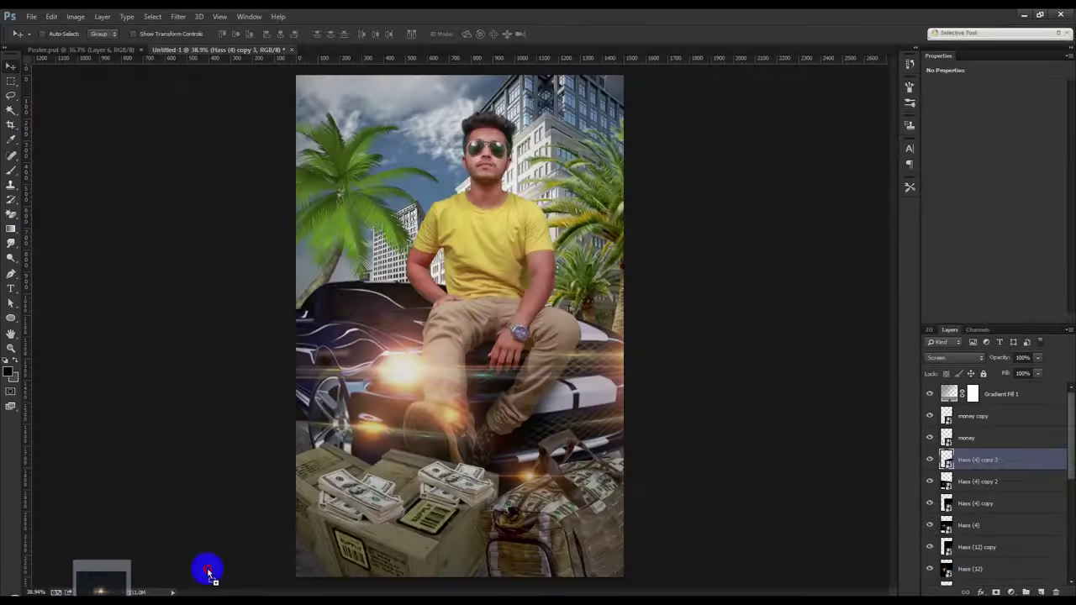
- Drop a new flare onto the canvas in Screen mode, enlarged to about 57% over the headlight
{"action": "left_click_drag", "start_coordinate": [552, 75], "coordinate": [506, 305]}
{"action": "left_click", "coordinate": [954, 357]}
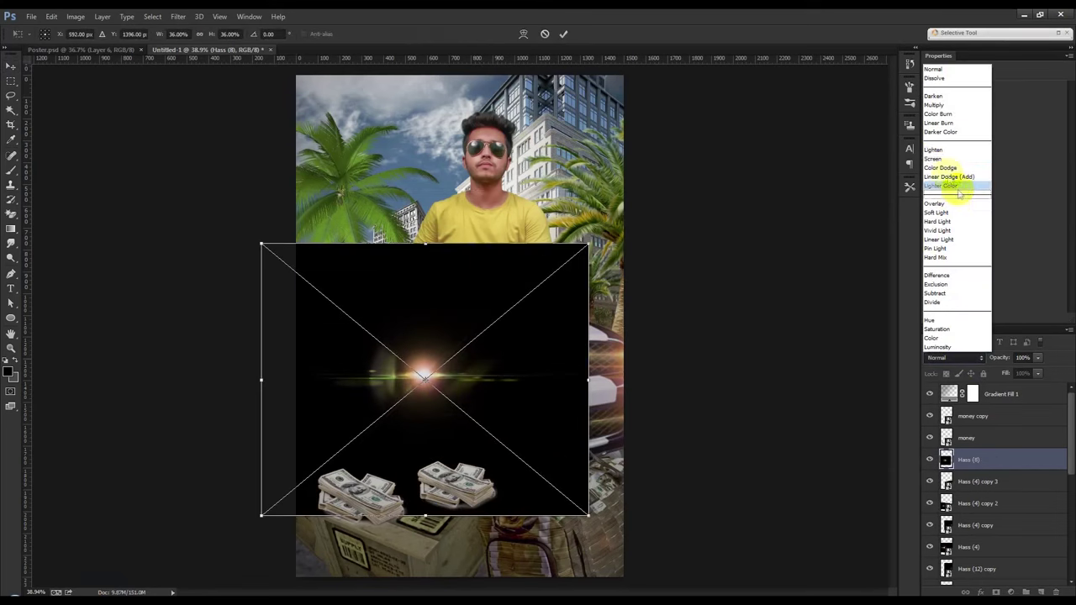
{"action": "key", "text": "Return"}
{"action": "left_click_drag", "start_coordinate": [476, 357], "coordinate": [463, 354]}
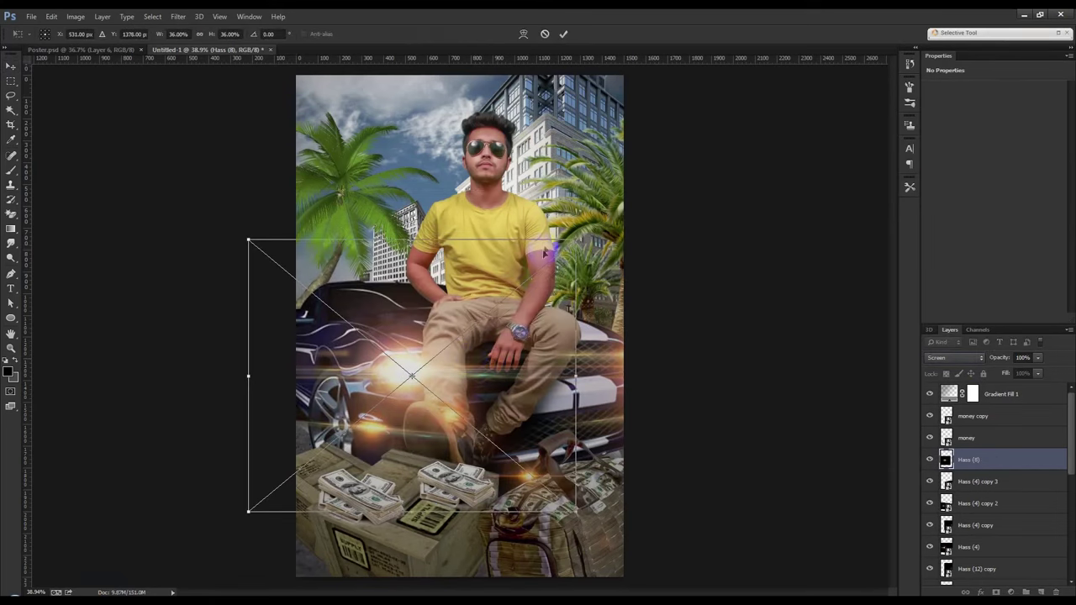
{"action": "left_click_drag", "start_coordinate": [586, 241], "coordinate": [673, 159]}
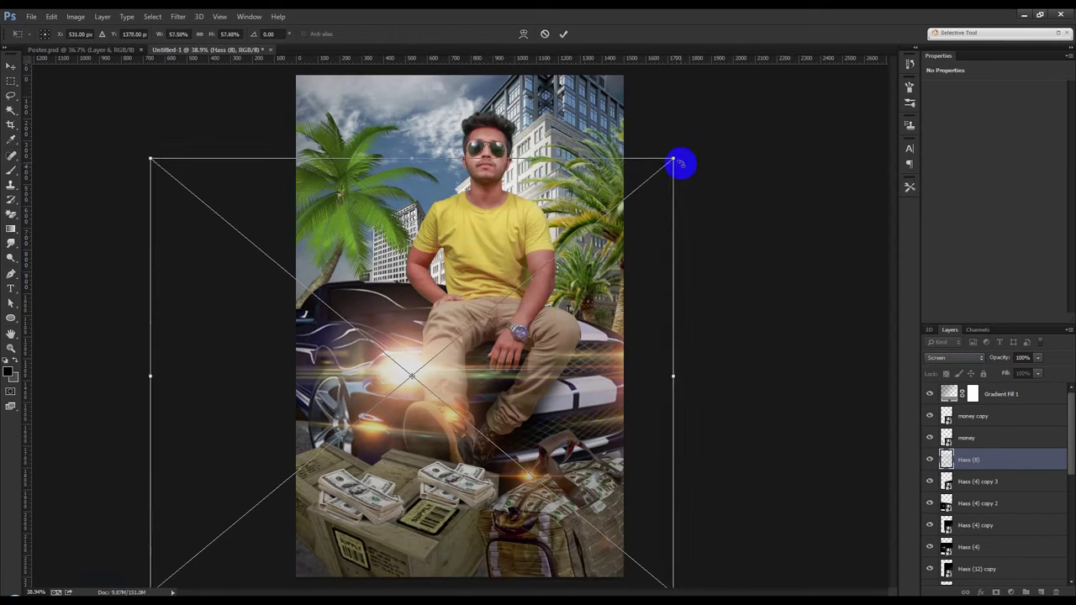
{"action": "key", "text": "Return"}
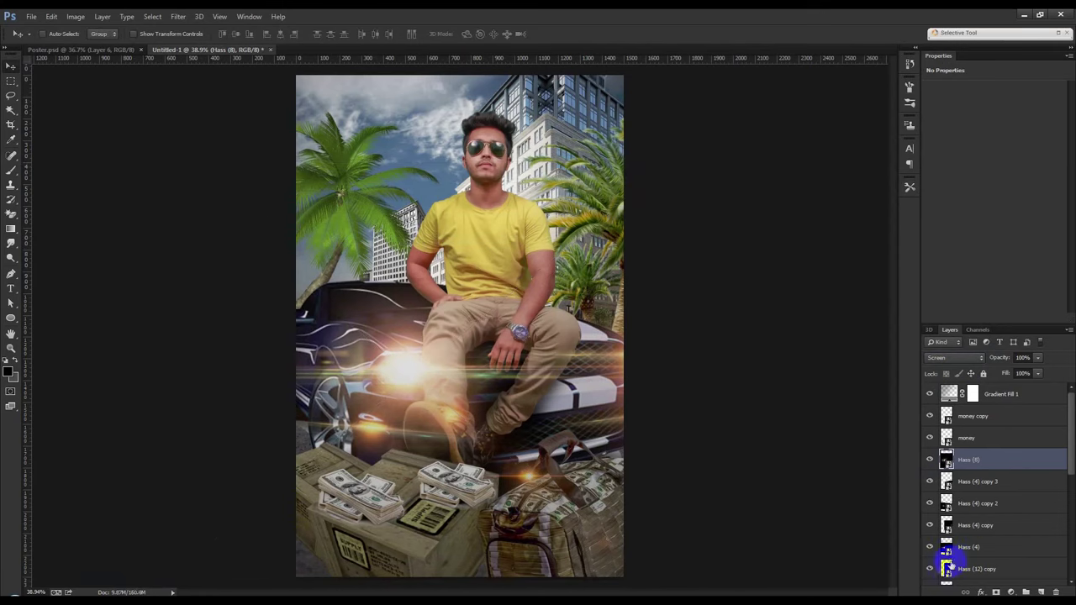
- Move the Hass (4) flare to the car's upper left and enlarge it to 74%
{"action": "left_click", "coordinate": [930, 547]}
{"action": "left_click", "coordinate": [947, 546]}
{"action": "left_click_drag", "start_coordinate": [430, 289], "coordinate": [375, 277]}
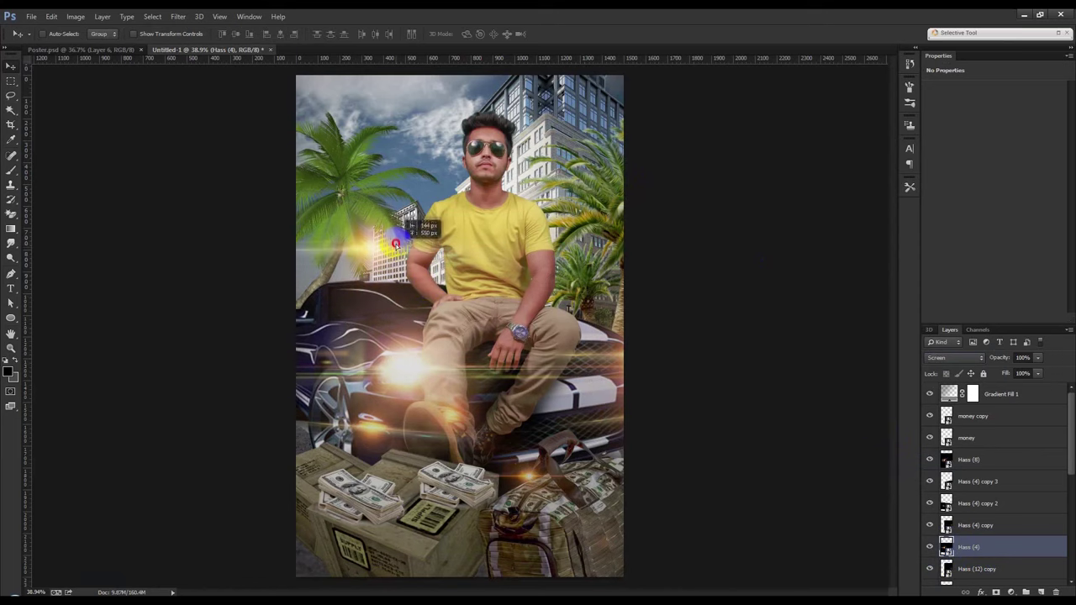
{"action": "left_click_drag", "start_coordinate": [375, 277], "coordinate": [377, 280]}
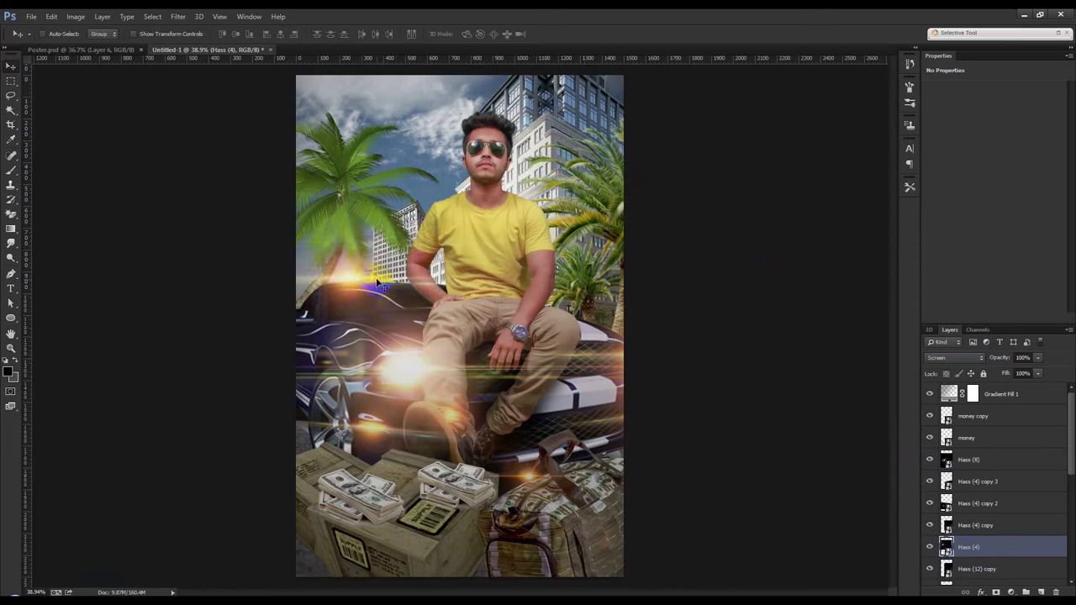
{"action": "key", "text": "ctrl+t"}
{"action": "left_click_drag", "start_coordinate": [613, 135], "coordinate": [690, 92]}
{"action": "key", "text": "Return"}
{"action": "left_click", "coordinate": [179, 15]}
{"action": "mouse_move", "coordinate": [183, 157]}
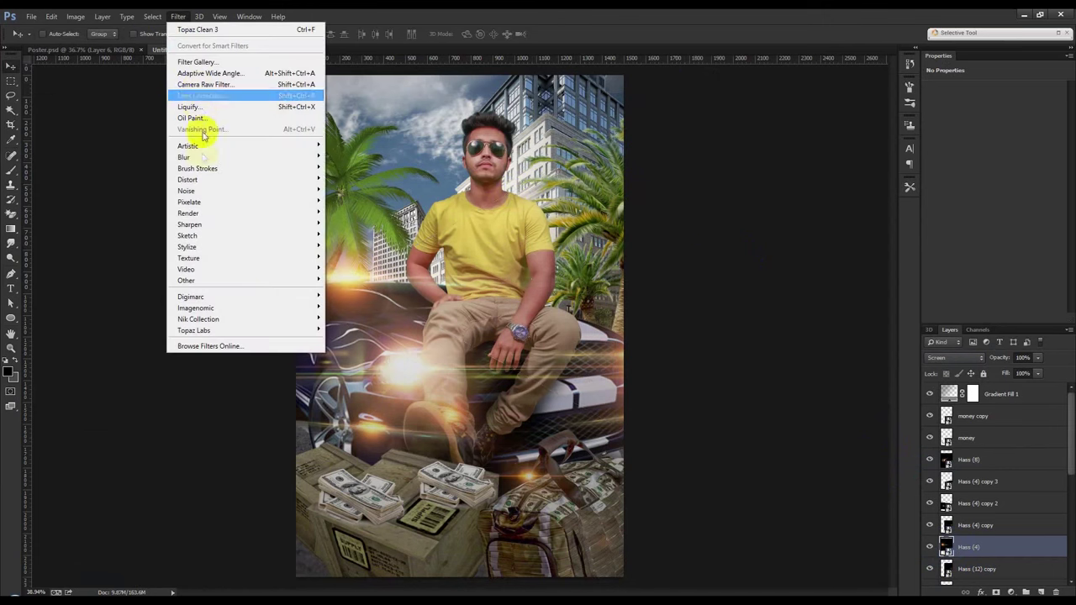
- Apply a 23.7 px Gaussian Blur to the Hass (4) flare
{"action": "left_click", "coordinate": [366, 244]}
{"action": "left_click_drag", "start_coordinate": [839, 265], "coordinate": [871, 270]}
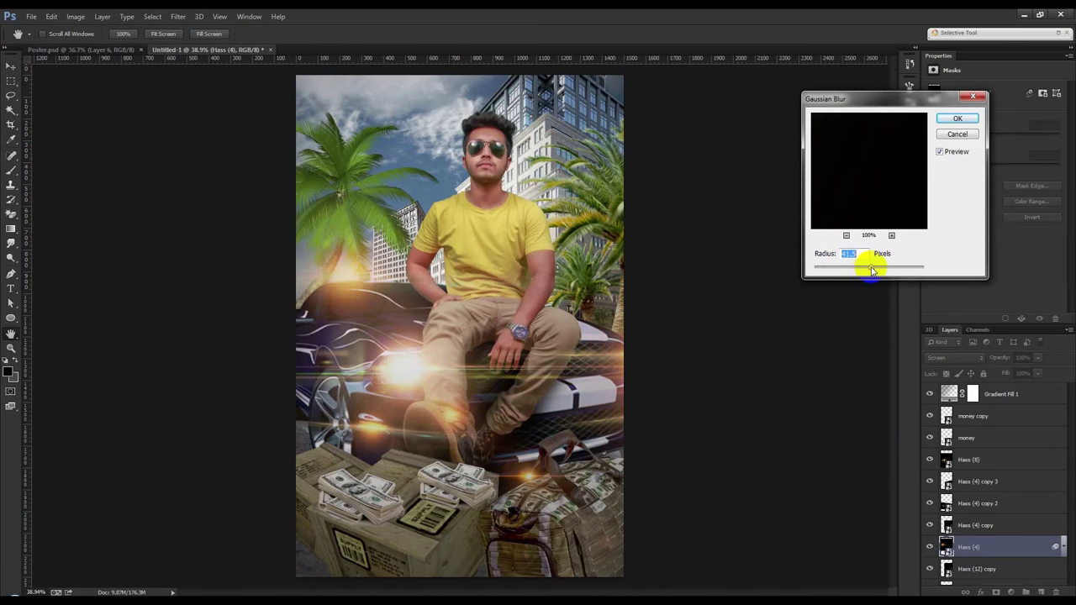
{"action": "left_click", "coordinate": [957, 119]}
{"action": "left_click", "coordinate": [1064, 548]}
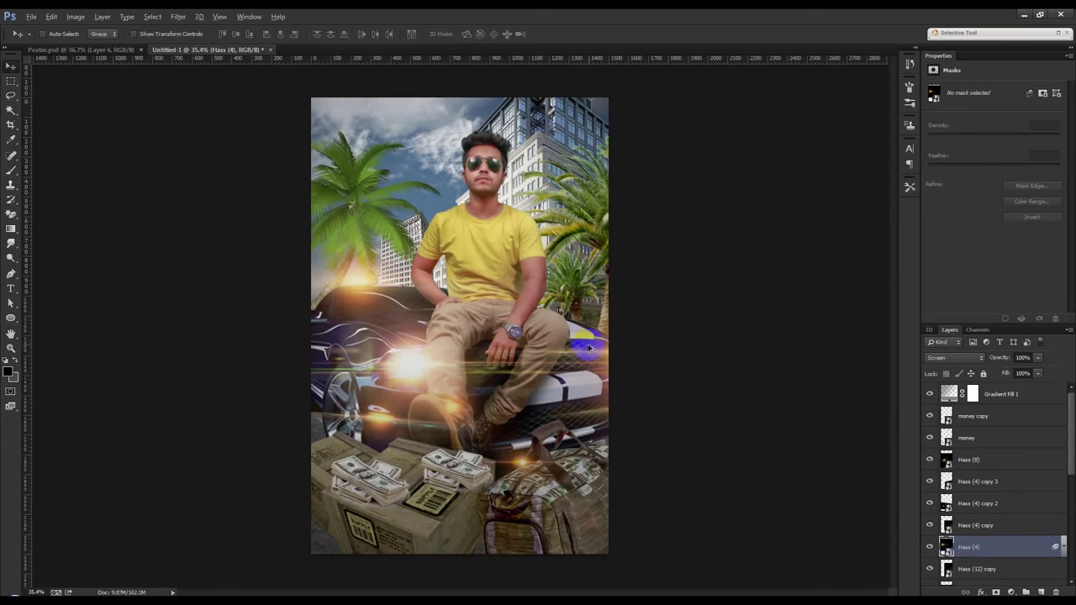
{"action": "scroll", "coordinate": [976, 529], "scroll_direction": "down", "scroll_amount": 2}
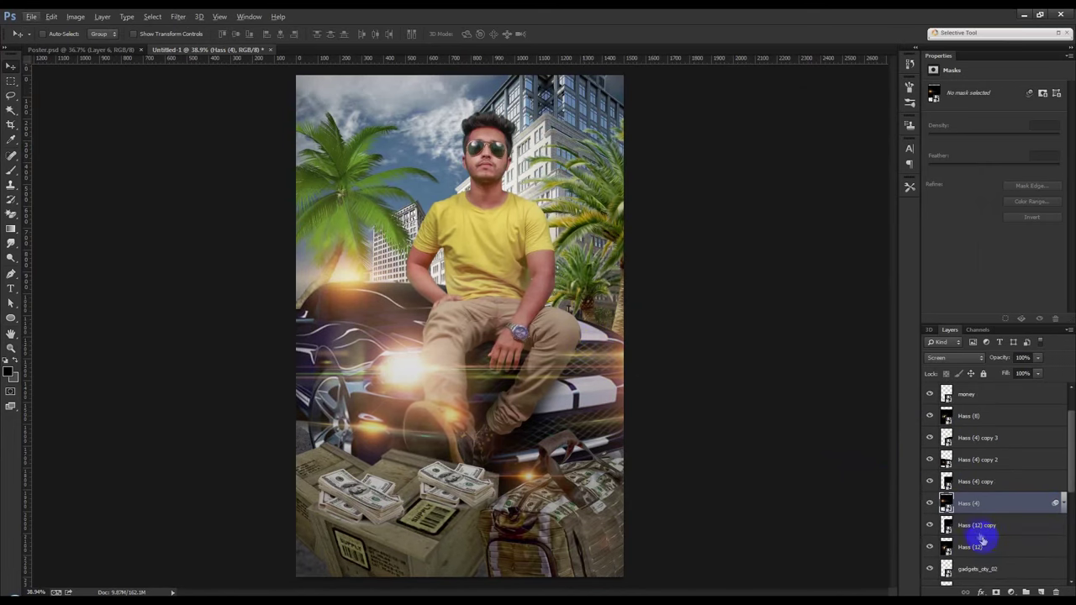
- Give the Hass (12) flare a 7.2 px Gaussian Blur
{"action": "left_click", "coordinate": [923, 531]}
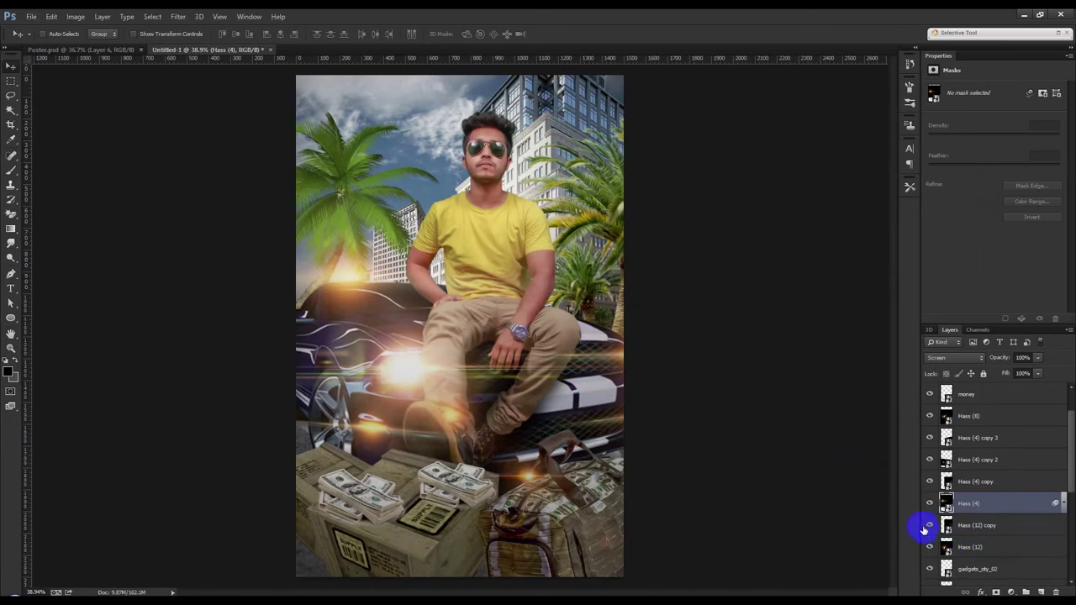
{"action": "left_click", "coordinate": [928, 547]}
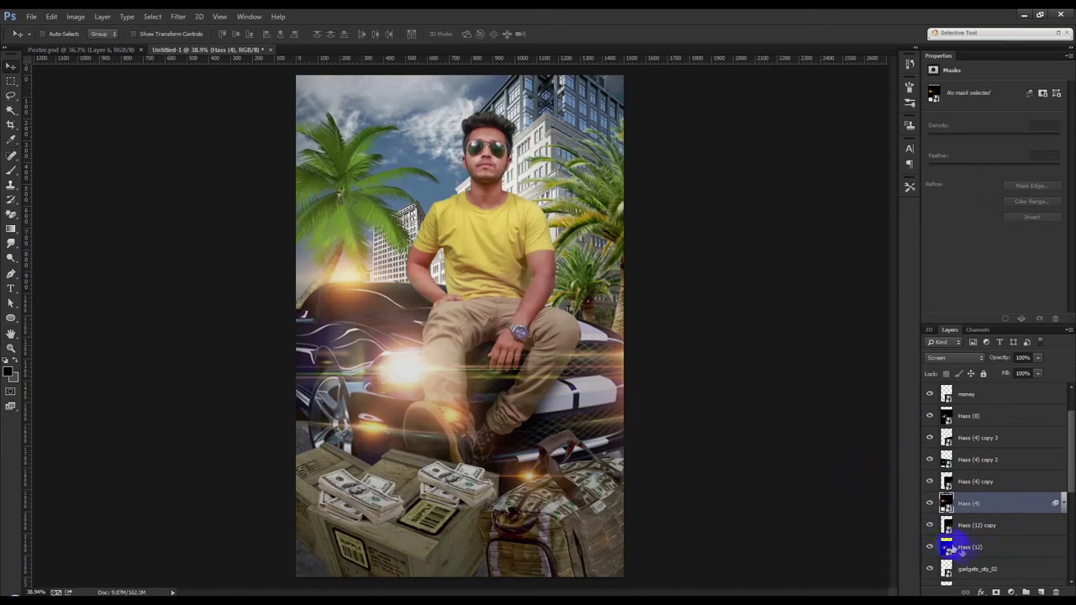
{"action": "left_click", "coordinate": [958, 549]}
{"action": "key", "text": "ctrl+alt+f"}
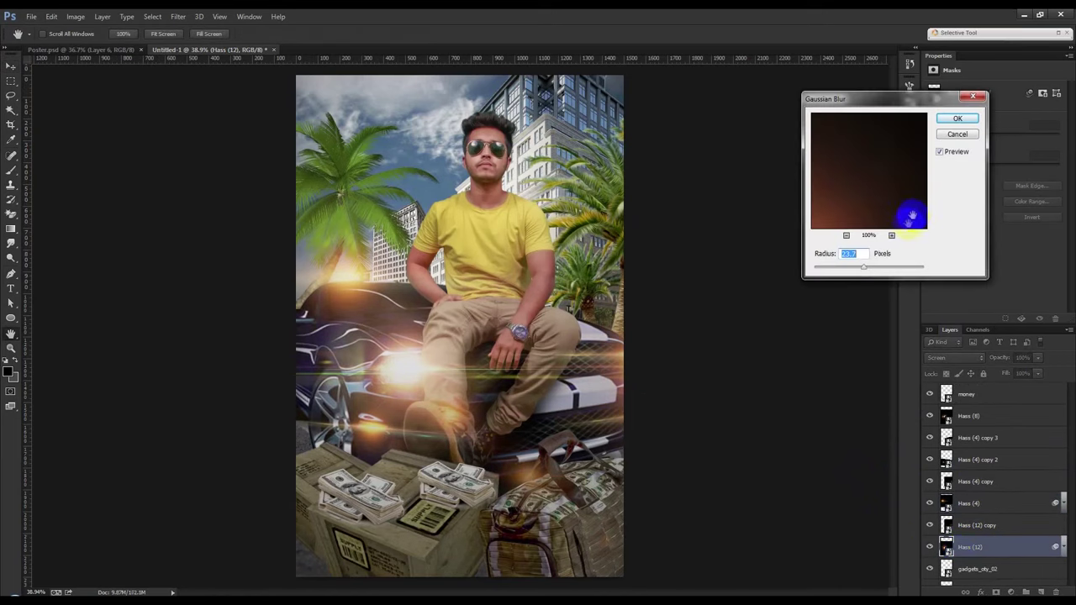
{"action": "left_click_drag", "start_coordinate": [884, 267], "coordinate": [847, 271]}
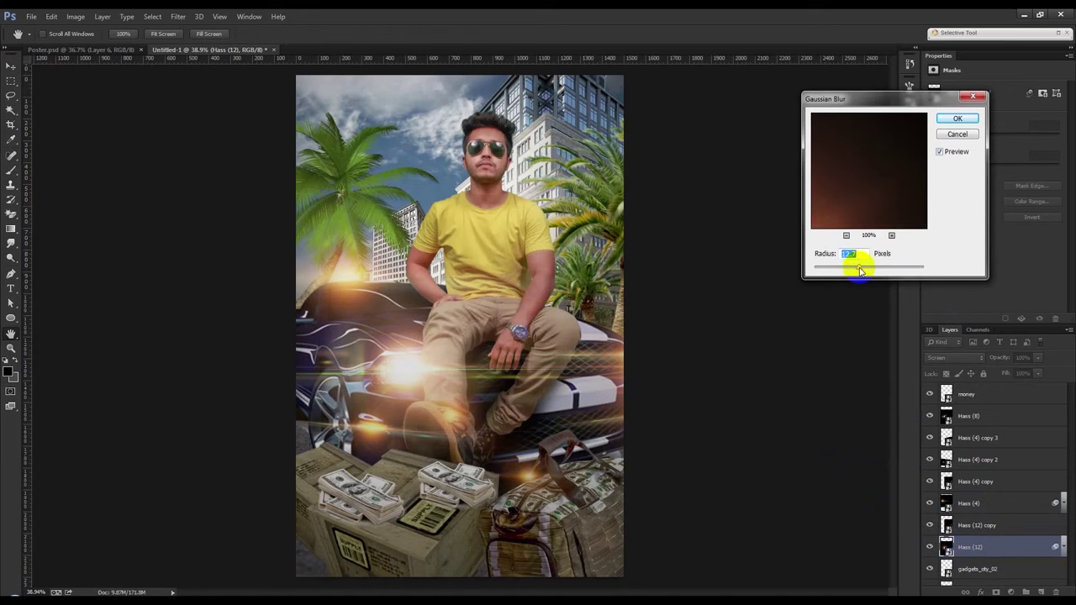
{"action": "left_click", "coordinate": [954, 119]}
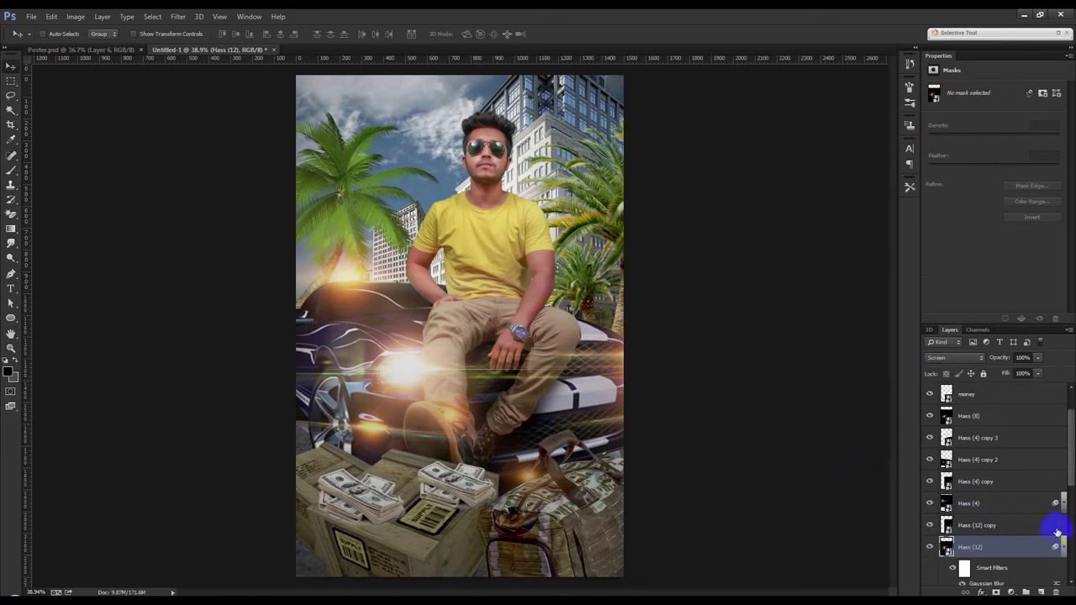
{"action": "scroll", "coordinate": [1025, 473], "scroll_direction": "up", "scroll_amount": 2}
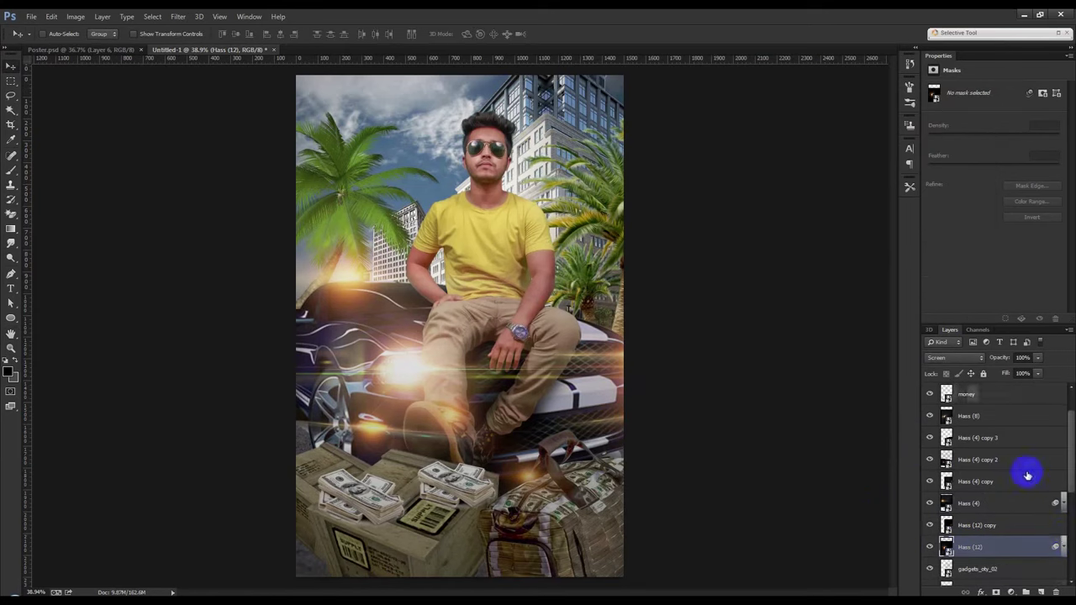
{"action": "left_click_drag", "start_coordinate": [318, 258], "coordinate": [284, 205]}
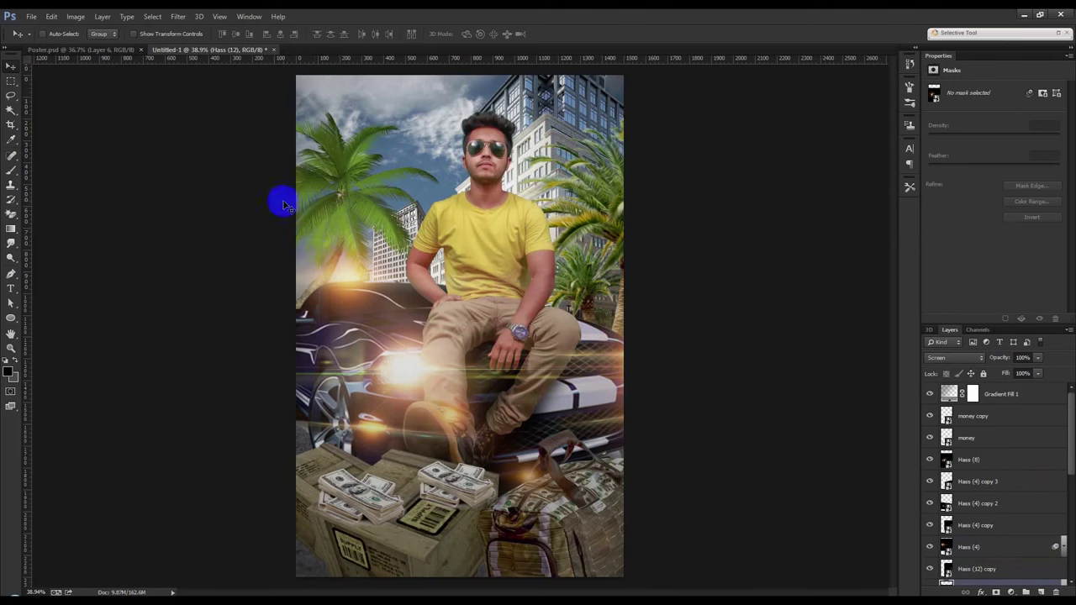
{"action": "left_click_drag", "start_coordinate": [85, 58], "coordinate": [450, 504]}
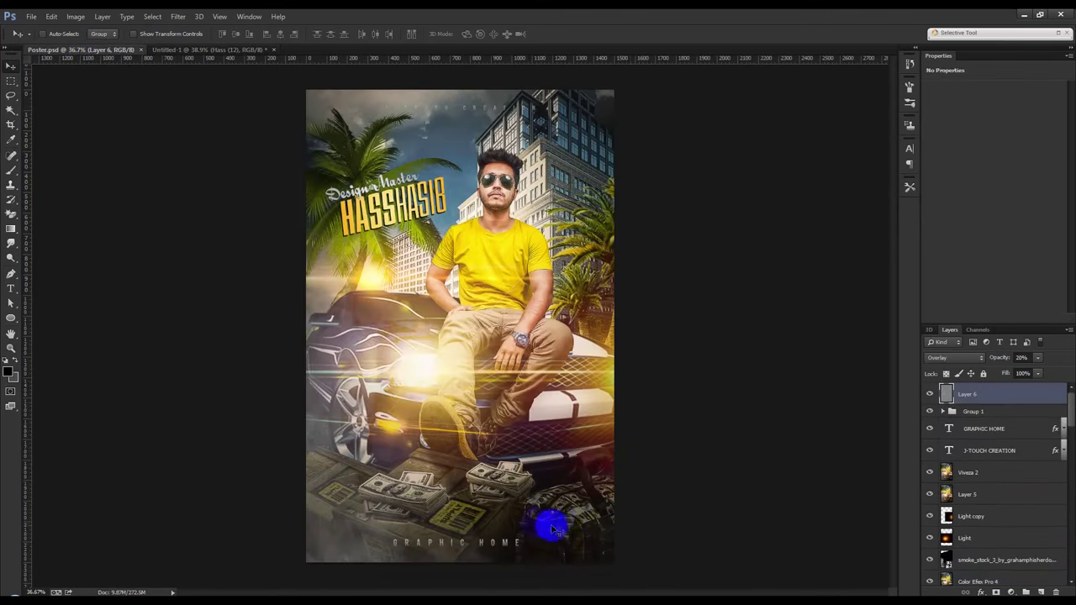
{"action": "left_click_drag", "start_coordinate": [378, 290], "coordinate": [211, 54]}
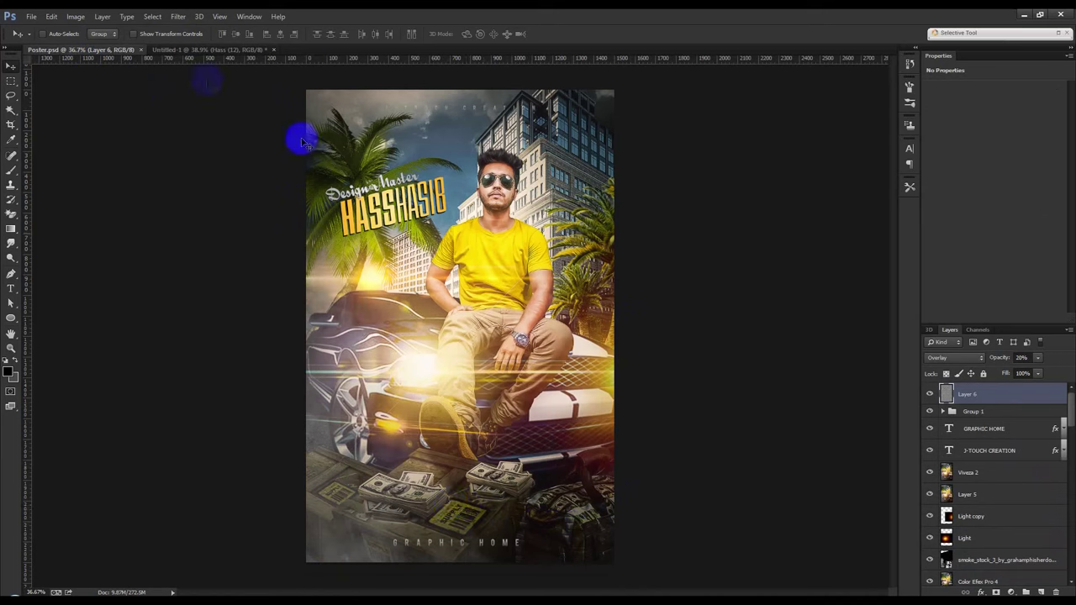
{"action": "left_click", "coordinate": [210, 53]}
{"action": "scroll", "coordinate": [959, 522], "scroll_direction": "down", "scroll_amount": 3}
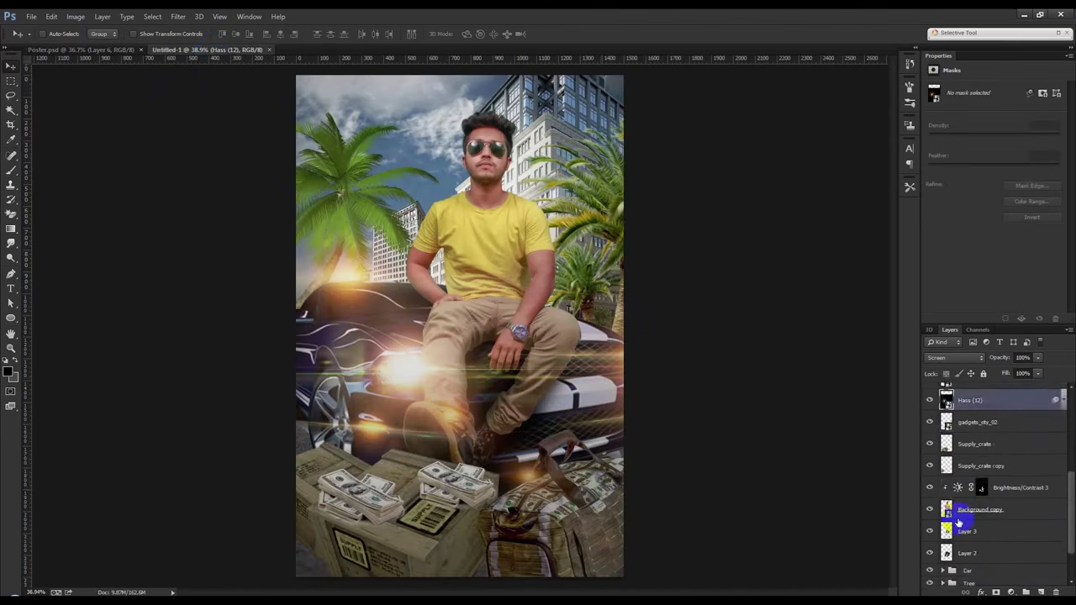
- Find and select the Supply_crate copy layer, toggling its visibility to check it
{"action": "scroll", "coordinate": [958, 523], "scroll_direction": "down", "scroll_amount": 2}
{"action": "left_click", "coordinate": [975, 545]}
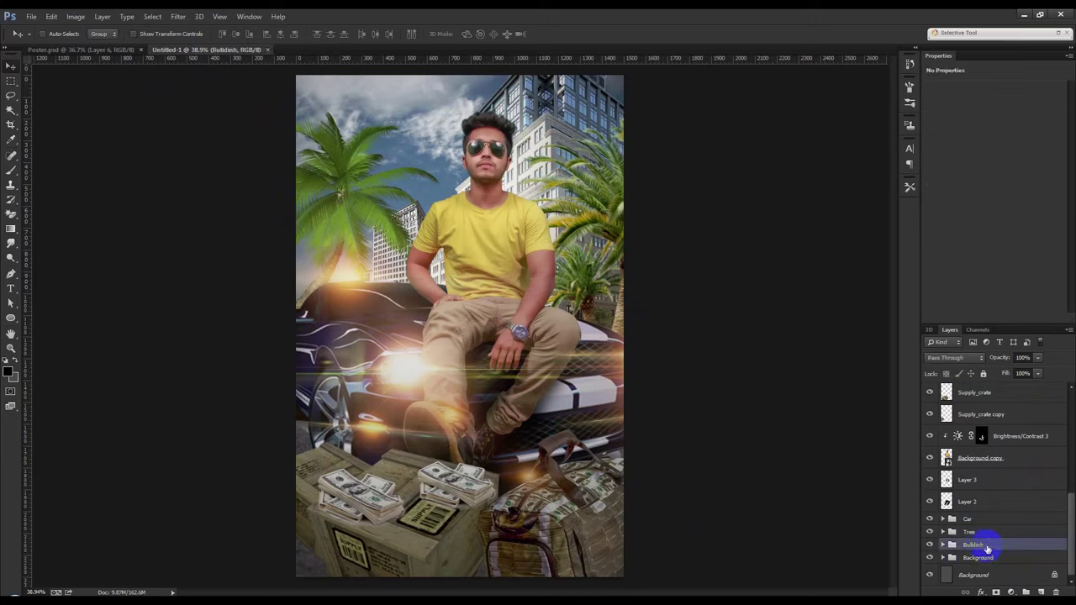
{"action": "left_click", "coordinate": [981, 534]}
{"action": "left_click", "coordinate": [979, 521]}
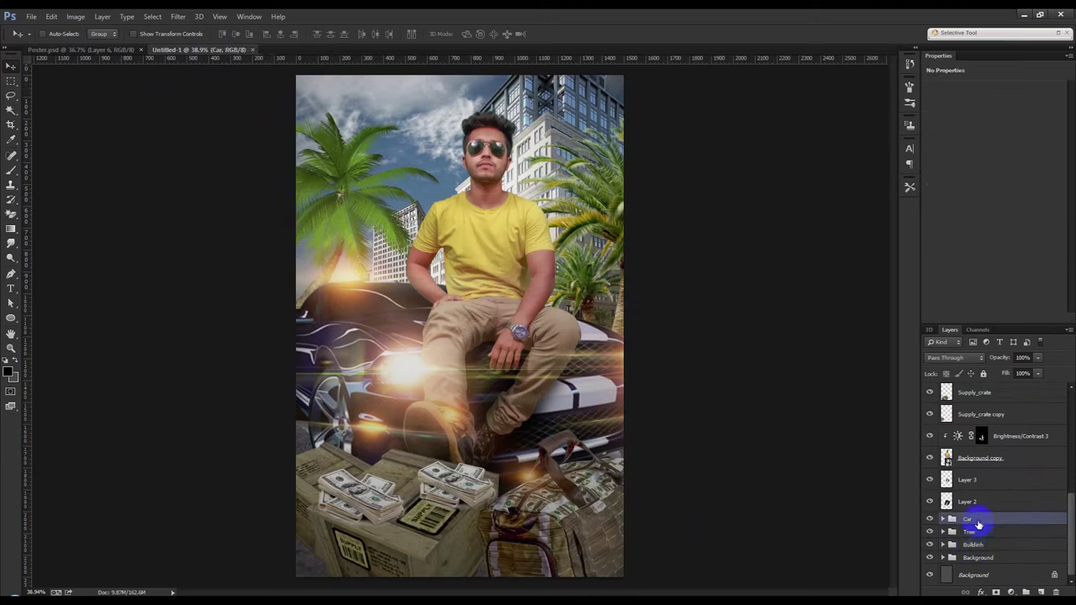
{"action": "scroll", "coordinate": [978, 505], "scroll_direction": "up", "scroll_amount": 2}
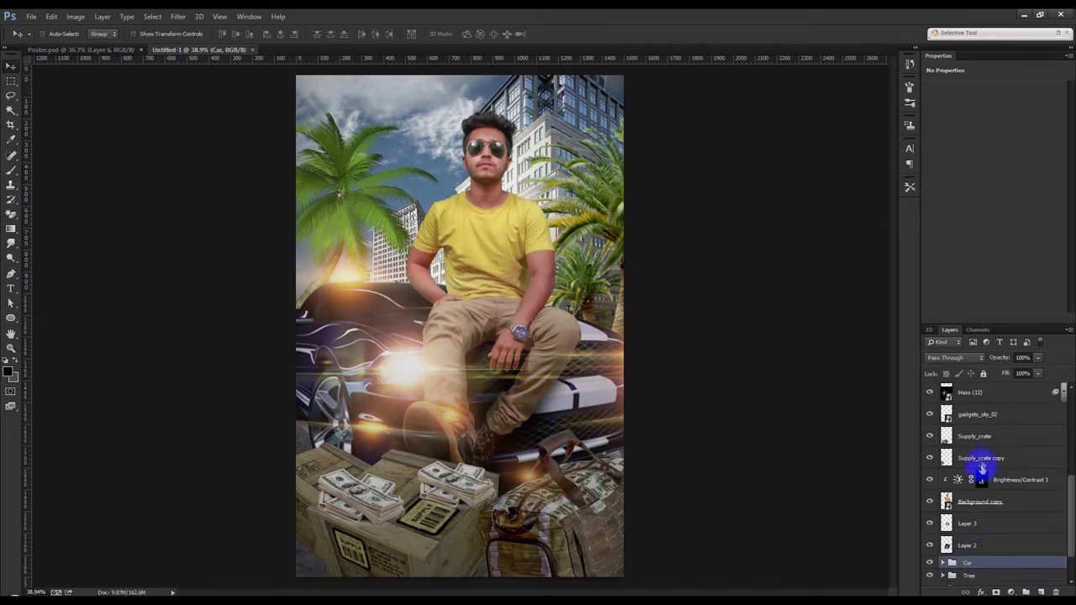
{"action": "left_click", "coordinate": [967, 458]}
{"action": "left_click", "coordinate": [925, 459]}
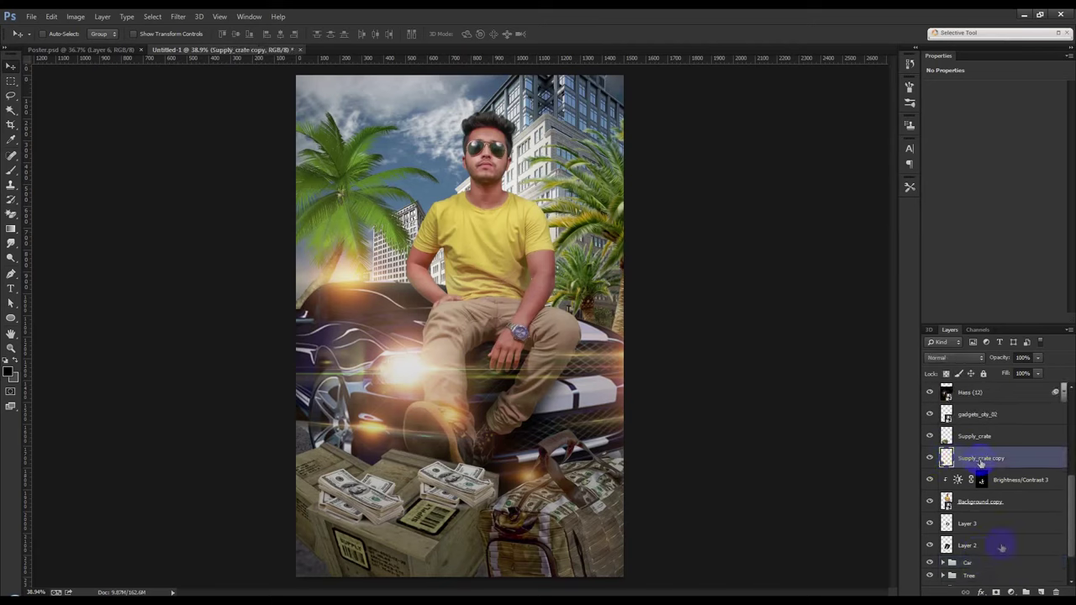
- Darken Supply_crate copy to -118 with a clipped Brightness/Contrast, painting light back at lower left
{"action": "left_click", "coordinate": [1010, 592]}
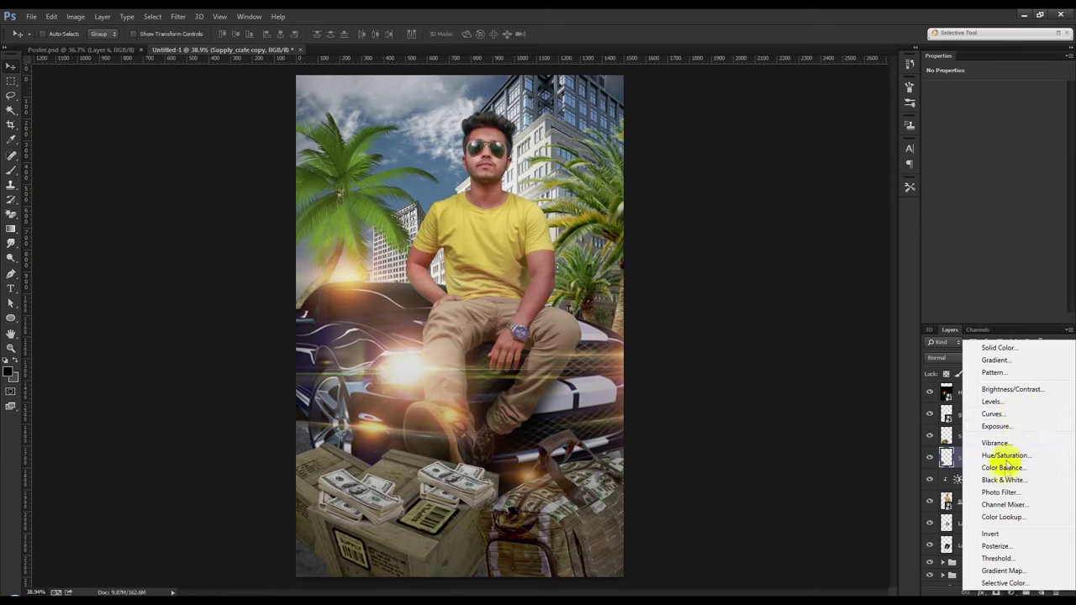
{"action": "left_click", "coordinate": [1011, 390]}
{"action": "right_click", "coordinate": [1002, 465]}
{"action": "left_click", "coordinate": [890, 286]}
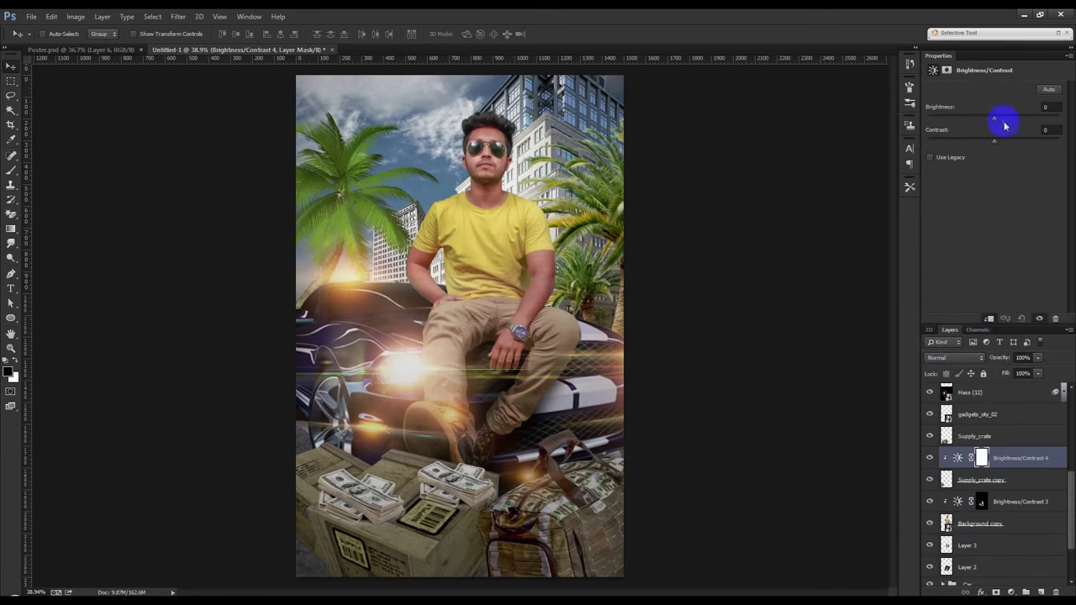
{"action": "left_click_drag", "start_coordinate": [933, 136], "coordinate": [916, 140]}
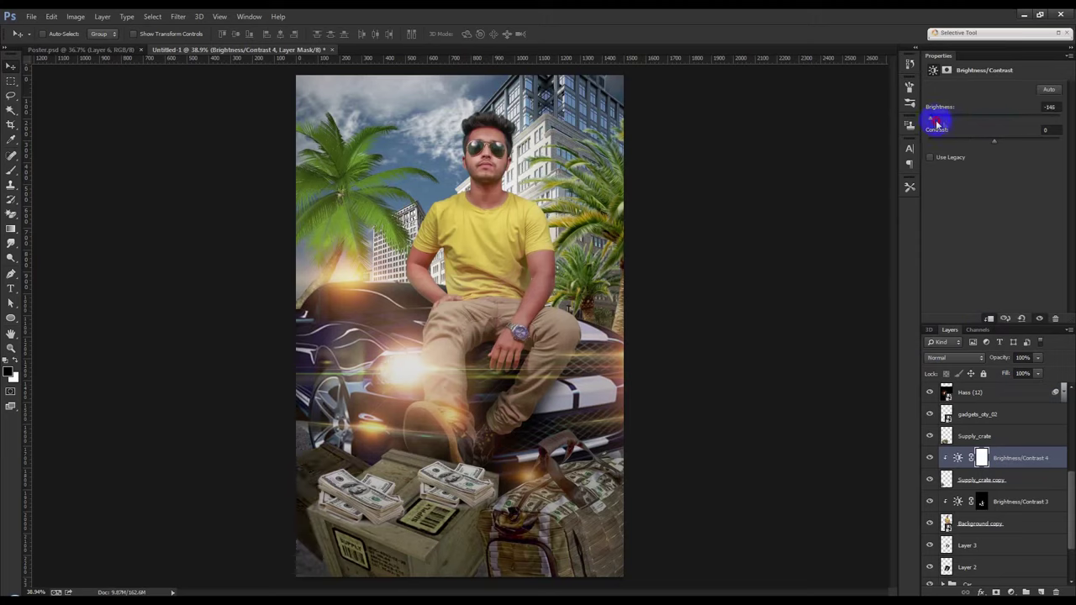
{"action": "left_click", "coordinate": [12, 170]}
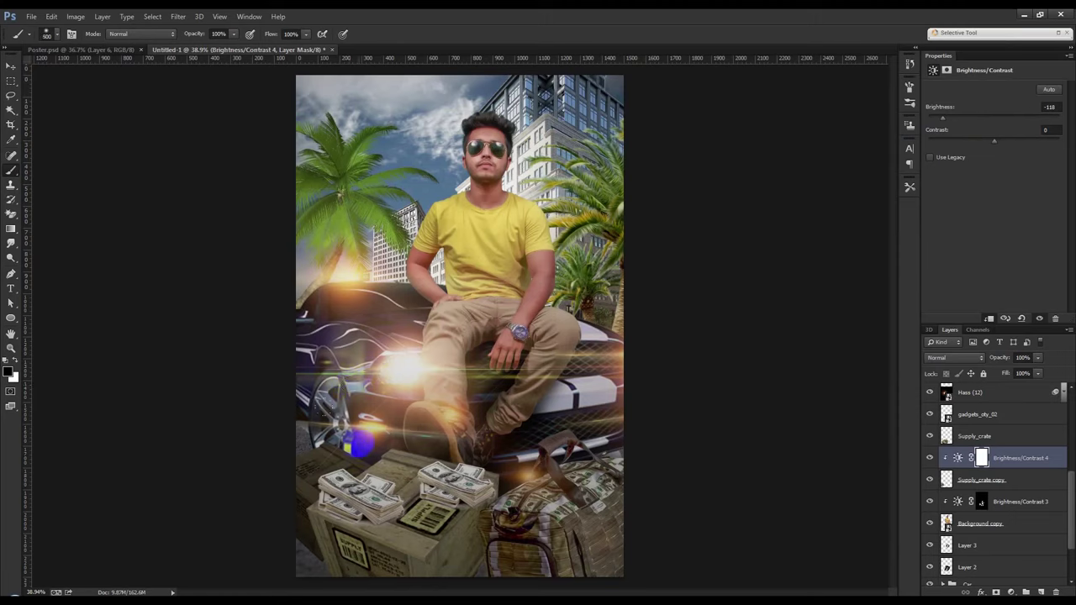
{"action": "left_click_drag", "start_coordinate": [359, 427], "coordinate": [360, 413]}
{"action": "key", "text": "bracketright"}
{"action": "key", "text": "bracketright"}
{"action": "key", "text": "bracketright"}
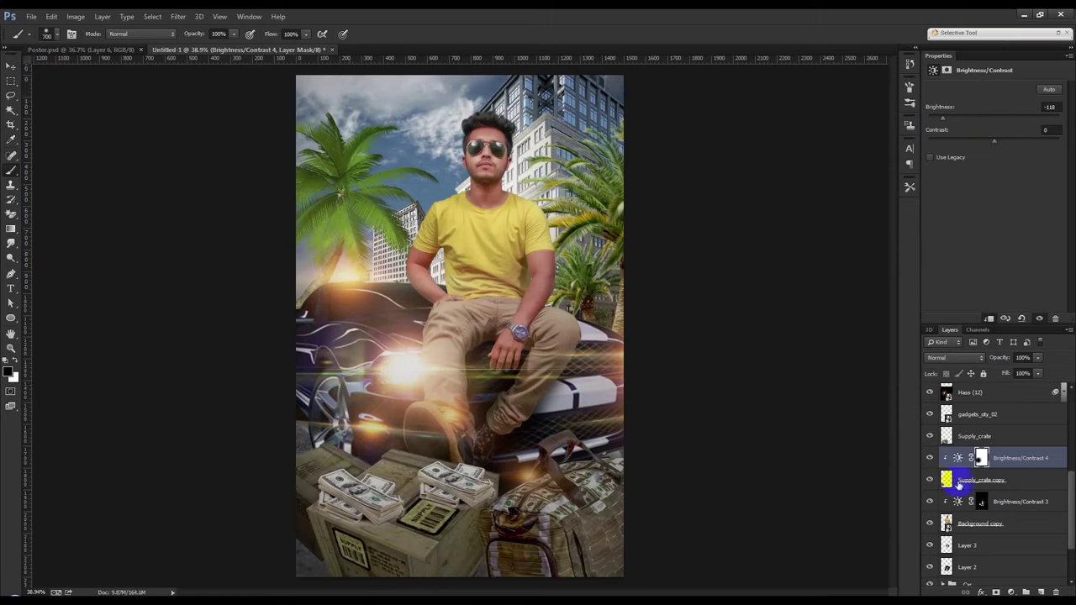
- Darken Supply_crate with its own clipped Brightness/Contrast layer at -77 brightness
{"action": "left_click", "coordinate": [983, 433]}
{"action": "left_click", "coordinate": [930, 434]}
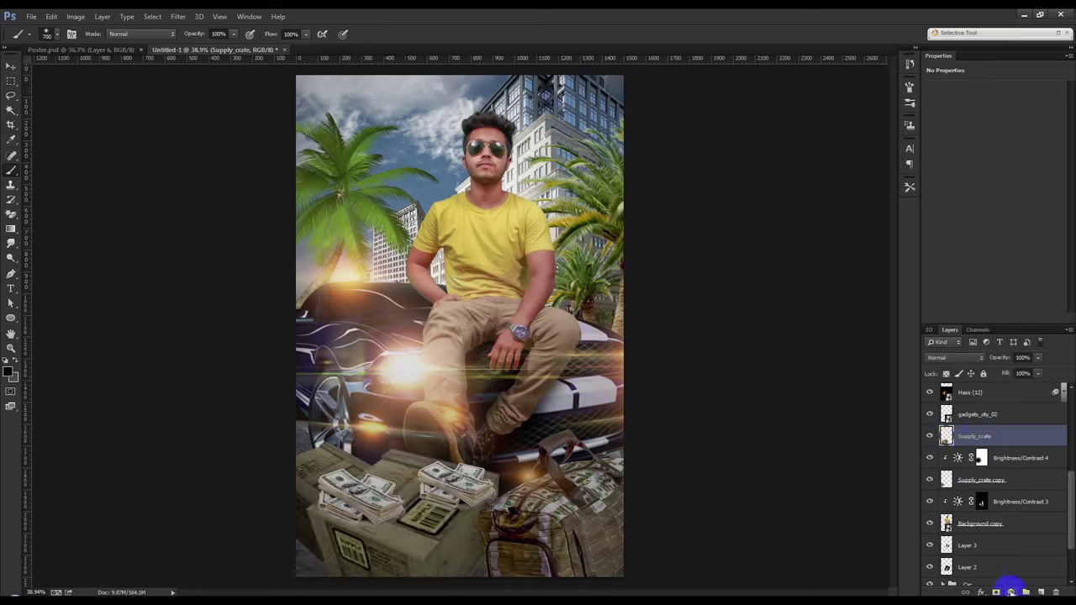
{"action": "left_click", "coordinate": [1011, 591]}
{"action": "left_click", "coordinate": [988, 389]}
{"action": "left_click", "coordinate": [1001, 446], "text": "alt"}
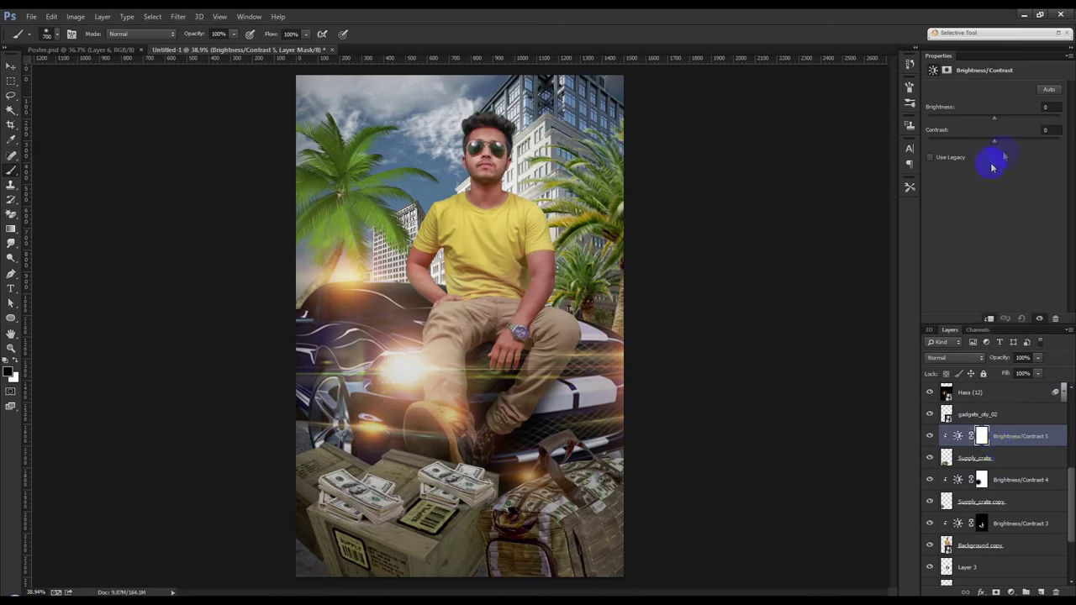
{"action": "left_click_drag", "start_coordinate": [975, 124], "coordinate": [960, 126]}
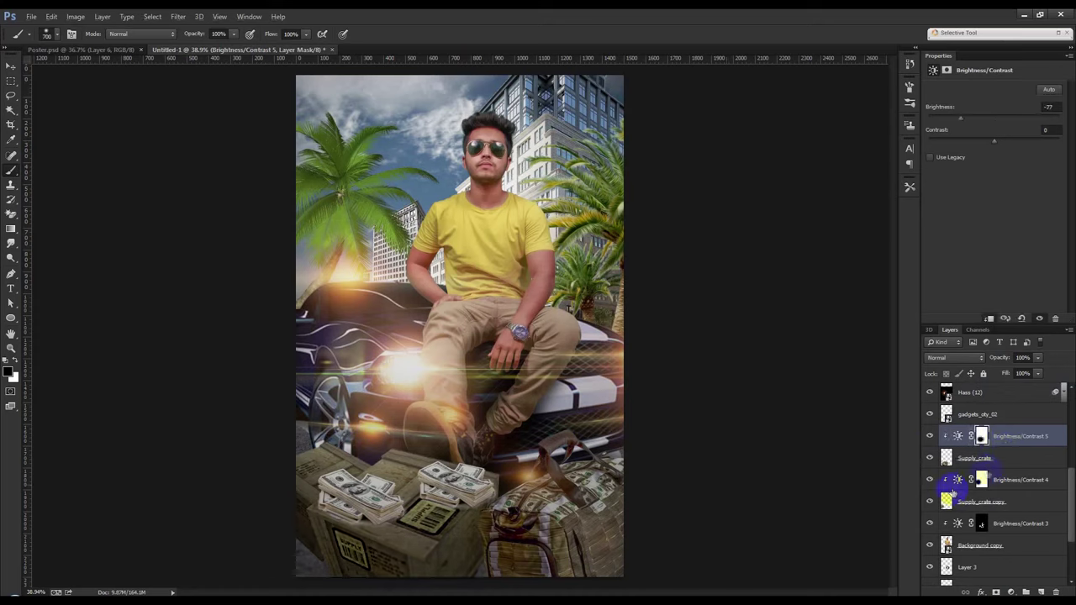
{"action": "left_click", "coordinate": [997, 417]}
- Add a Brightness/Contrast clipped to the money bag with brightness -150 and contrast 70
{"action": "left_click", "coordinate": [1010, 592]}
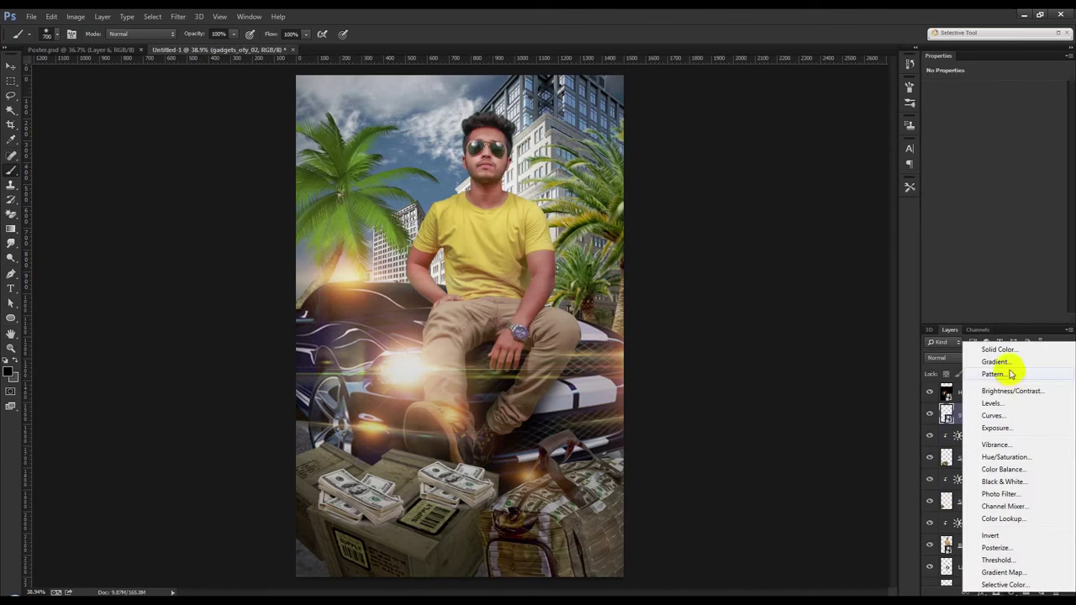
{"action": "left_click", "coordinate": [1012, 387]}
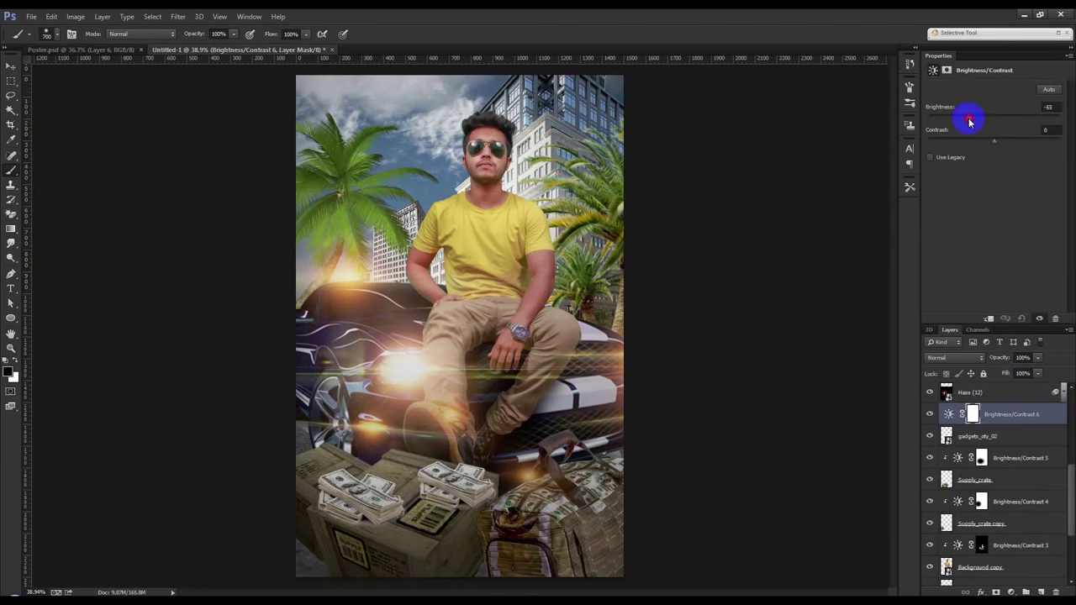
{"action": "left_click_drag", "start_coordinate": [969, 120], "coordinate": [965, 120]}
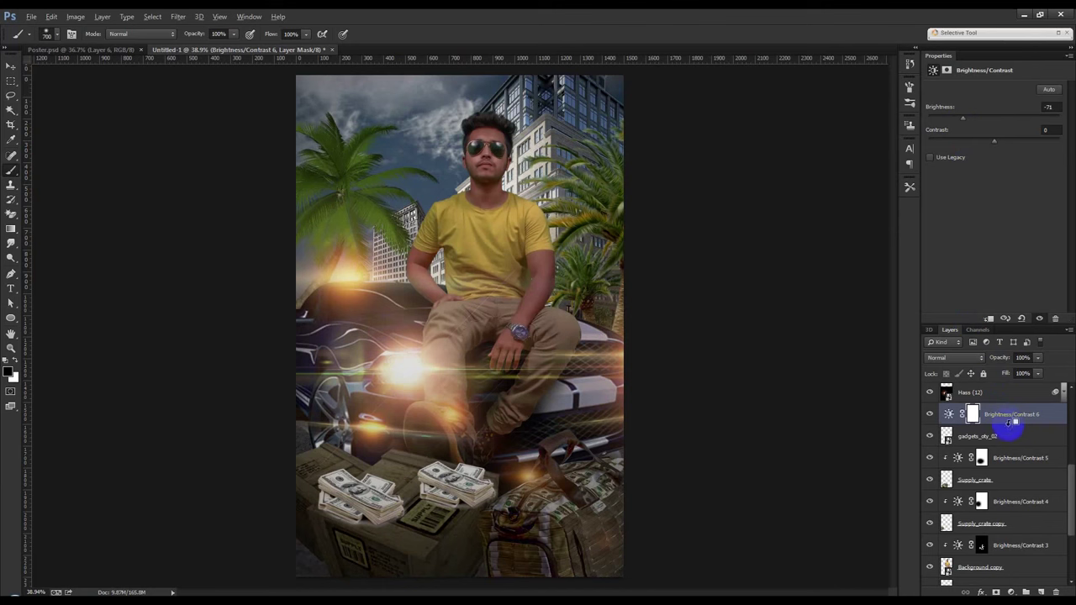
{"action": "left_click", "coordinate": [1013, 426], "text": "alt"}
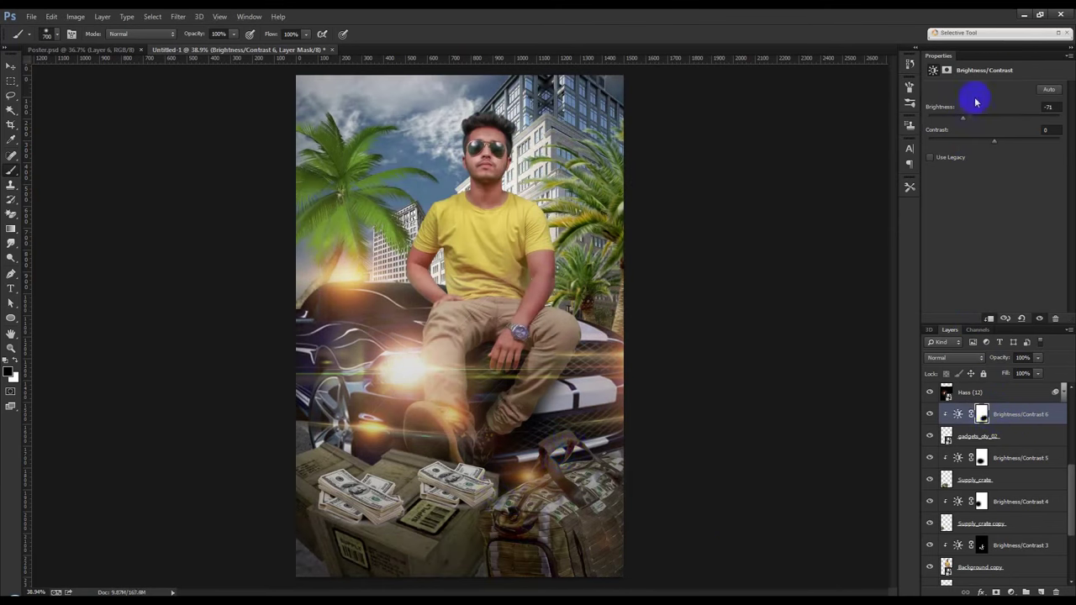
{"action": "left_click_drag", "start_coordinate": [947, 122], "coordinate": [935, 124]}
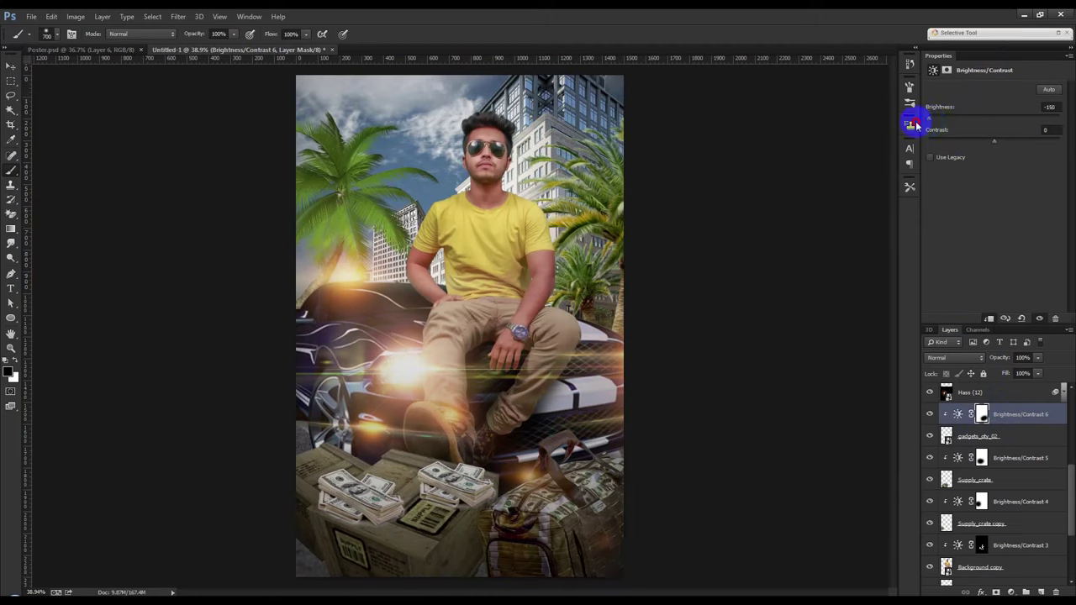
{"action": "left_click_drag", "start_coordinate": [961, 145], "coordinate": [1041, 145]}
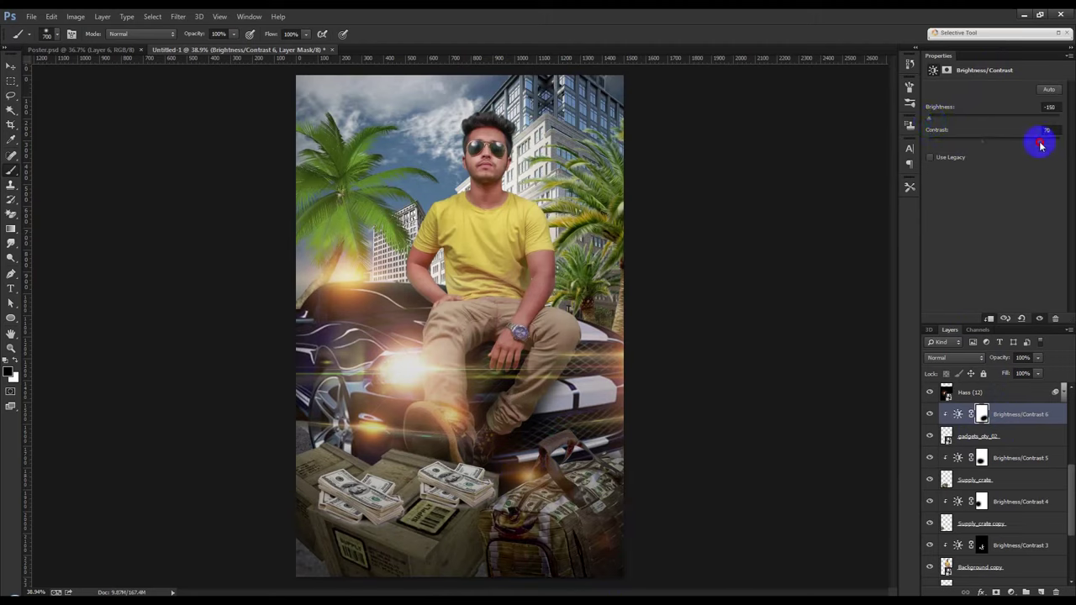
- Set contrast 24 on Brightness/Contrast 4 over the Supply_crate copy
{"action": "left_click", "coordinate": [992, 458]}
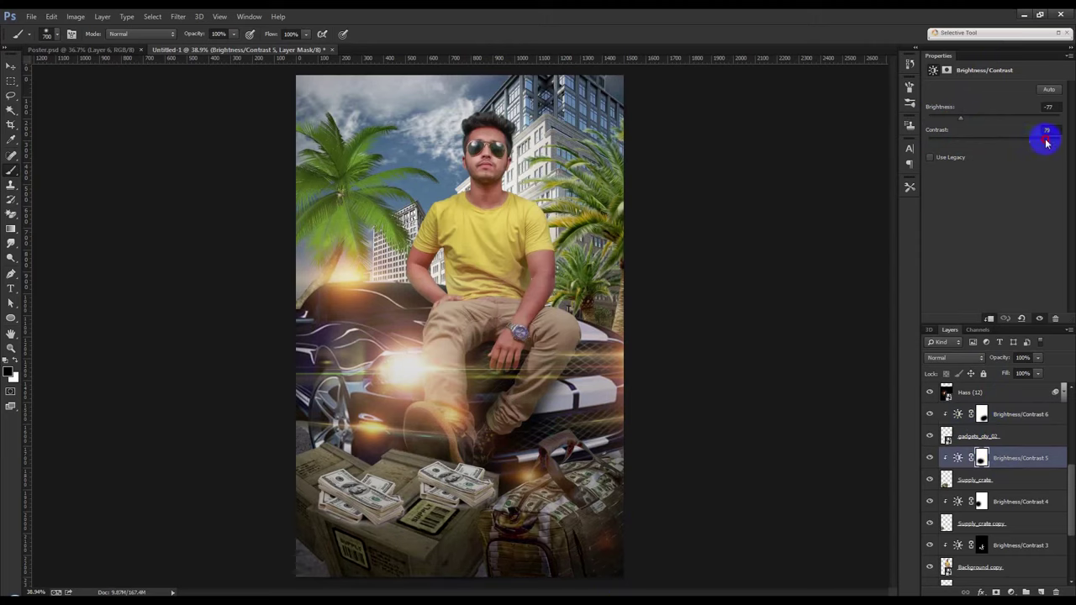
{"action": "left_click", "coordinate": [996, 522]}
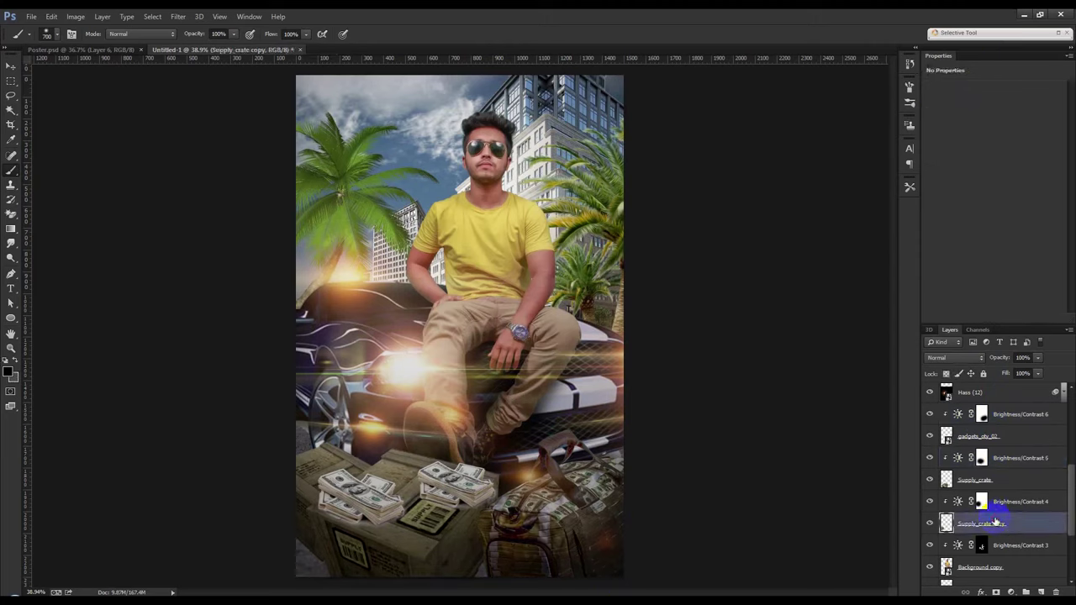
{"action": "left_click", "coordinate": [1014, 477]}
{"action": "left_click", "coordinate": [1017, 501]}
{"action": "left_click_drag", "start_coordinate": [1001, 141], "coordinate": [1023, 143]}
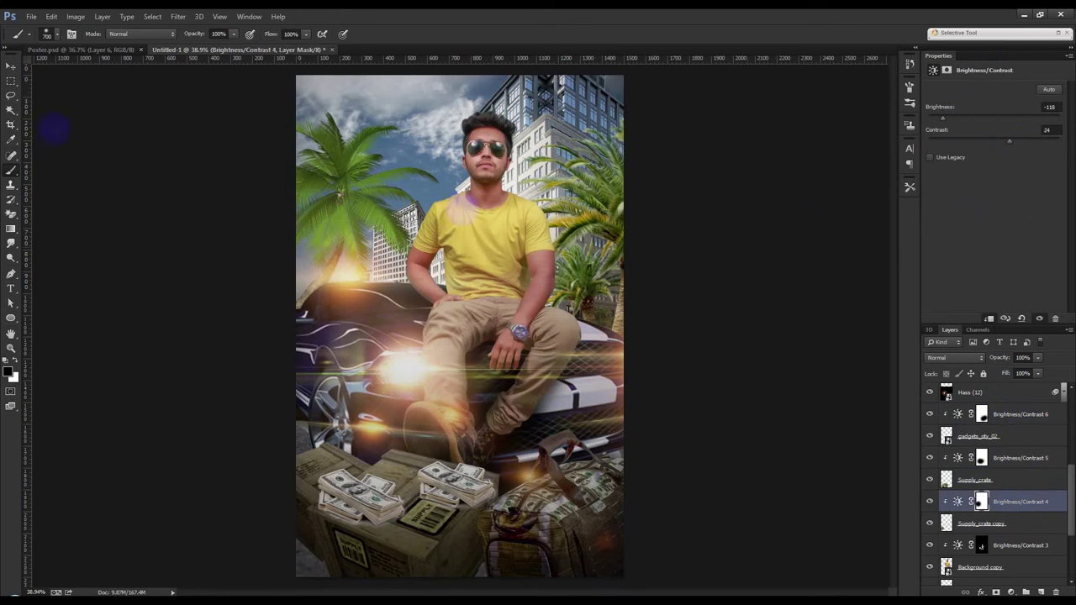
{"action": "left_click", "coordinate": [11, 65]}
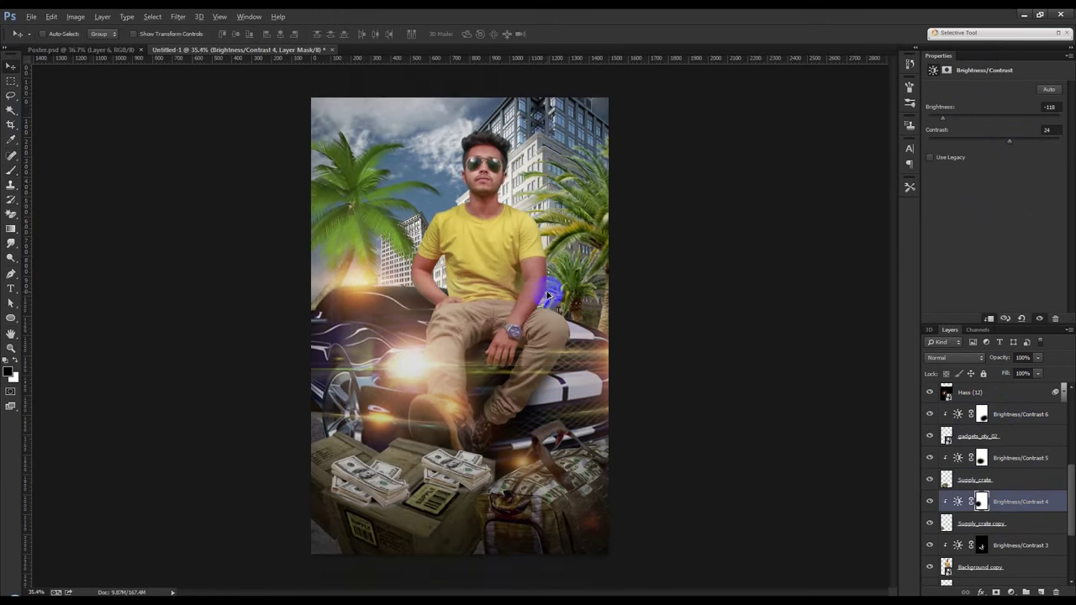
- Nudge the lower money stack slightly across the crate
{"action": "scroll", "coordinate": [548, 296], "scroll_direction": "up", "scroll_amount": 1}
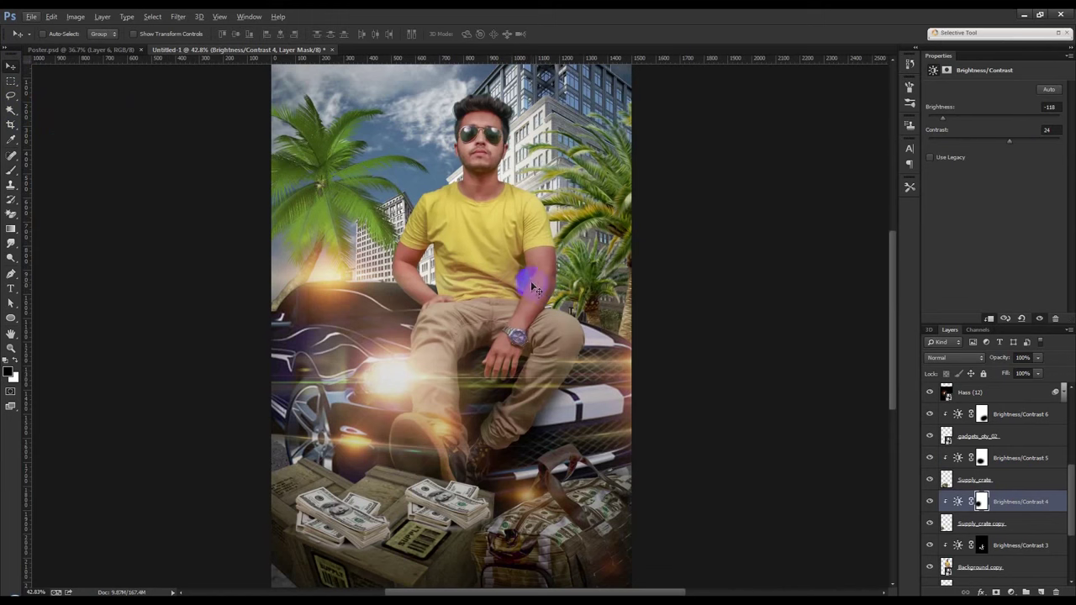
{"action": "scroll", "coordinate": [530, 286], "scroll_direction": "down", "scroll_amount": 1}
{"action": "scroll", "coordinate": [530, 294], "scroll_direction": "down", "scroll_amount": 1}
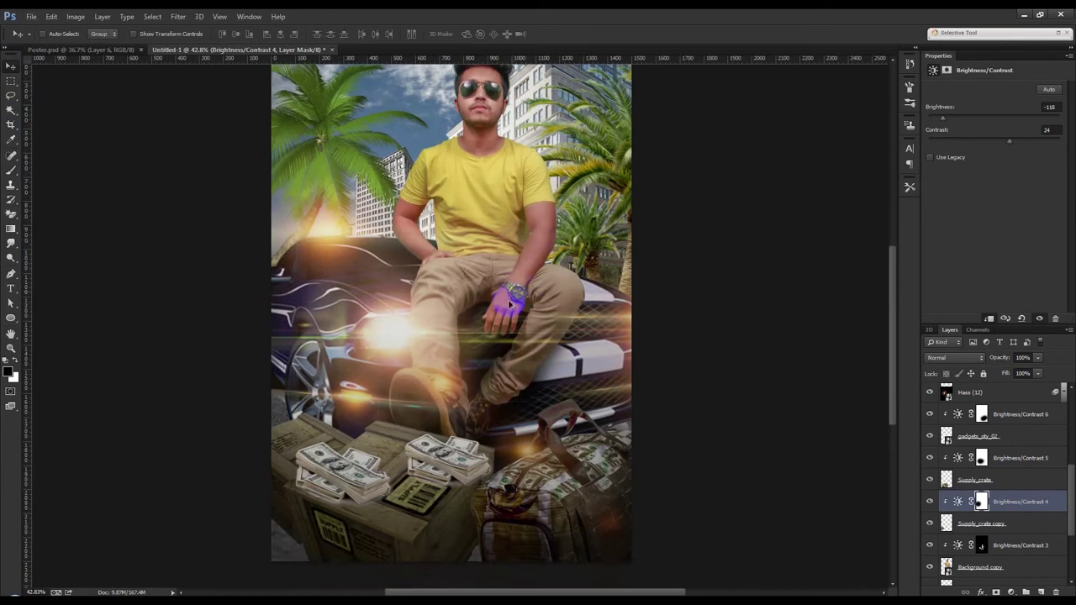
{"action": "scroll", "coordinate": [509, 304], "scroll_direction": "down", "scroll_amount": 1}
{"action": "scroll", "coordinate": [509, 304], "scroll_direction": "down", "scroll_amount": 2}
{"action": "scroll", "coordinate": [512, 336], "scroll_direction": "up", "scroll_amount": 1}
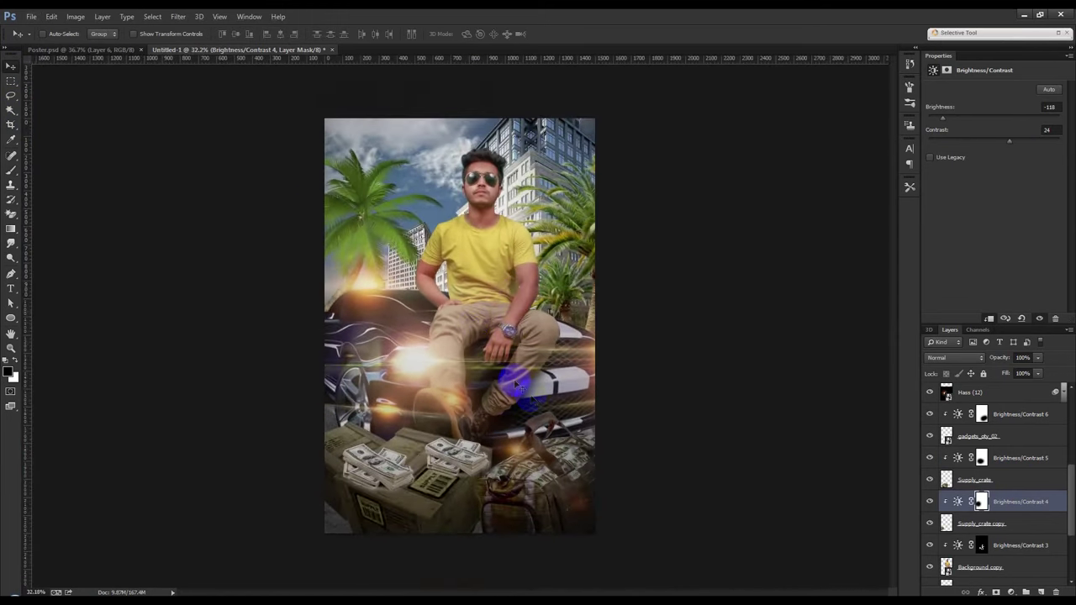
{"action": "scroll", "coordinate": [405, 472], "scroll_direction": "up", "scroll_amount": 2}
{"action": "scroll", "coordinate": [980, 434], "scroll_direction": "up", "scroll_amount": 1}
{"action": "scroll", "coordinate": [980, 436], "scroll_direction": "up", "scroll_amount": 2}
{"action": "scroll", "coordinate": [980, 437], "scroll_direction": "up", "scroll_amount": 2}
{"action": "left_click", "coordinate": [980, 434]}
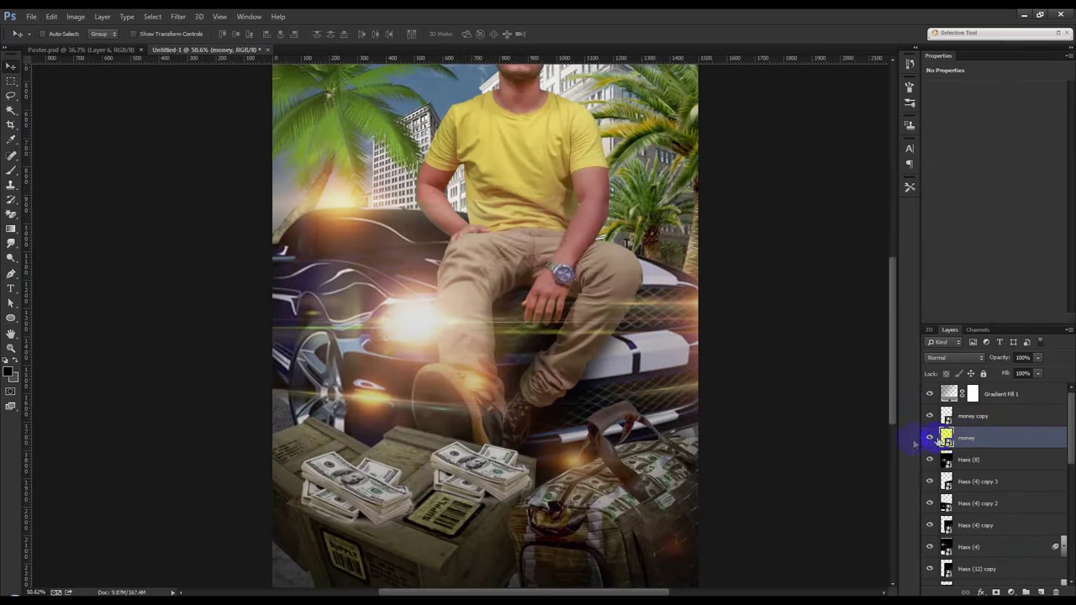
{"action": "key", "text": "ctrl+t"}
{"action": "mouse_move", "coordinate": [383, 455]}
{"action": "left_mouse_down"}
{"action": "mouse_move", "coordinate": [394, 462]}
{"action": "mouse_move", "coordinate": [413, 443]}
{"action": "mouse_move", "coordinate": [406, 468]}
{"action": "mouse_move", "coordinate": [433, 461]}
{"action": "left_mouse_up"}
{"action": "key", "text": "Return"}
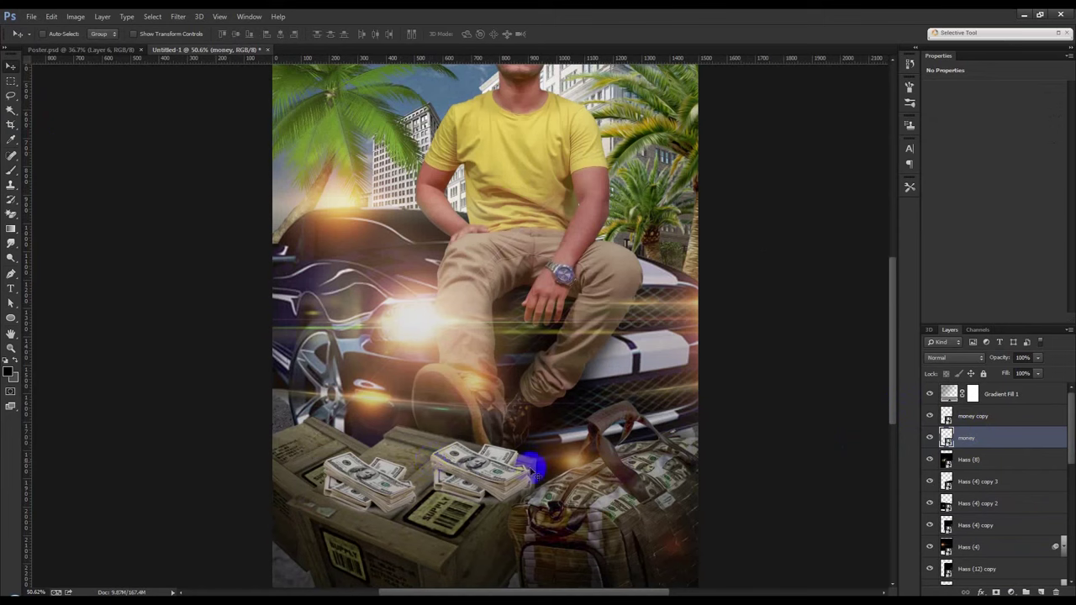
- Shrink the upper money copy stack to about 63% so it fits on the crate
{"action": "left_click", "coordinate": [966, 416]}
{"action": "key", "text": "ctrl+t"}
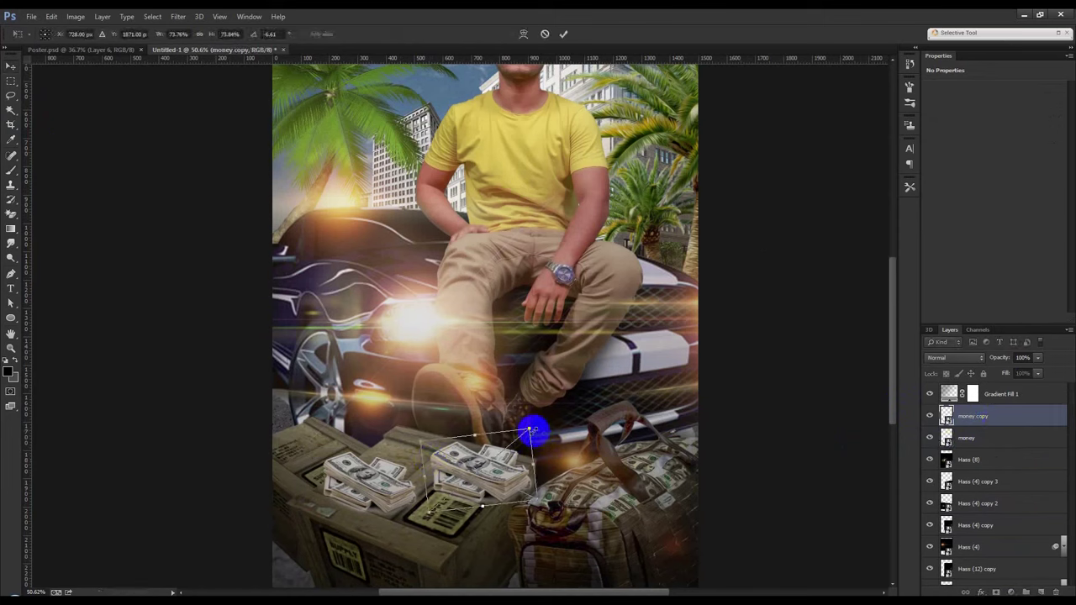
{"action": "left_click_drag", "start_coordinate": [532, 431], "coordinate": [522, 437]}
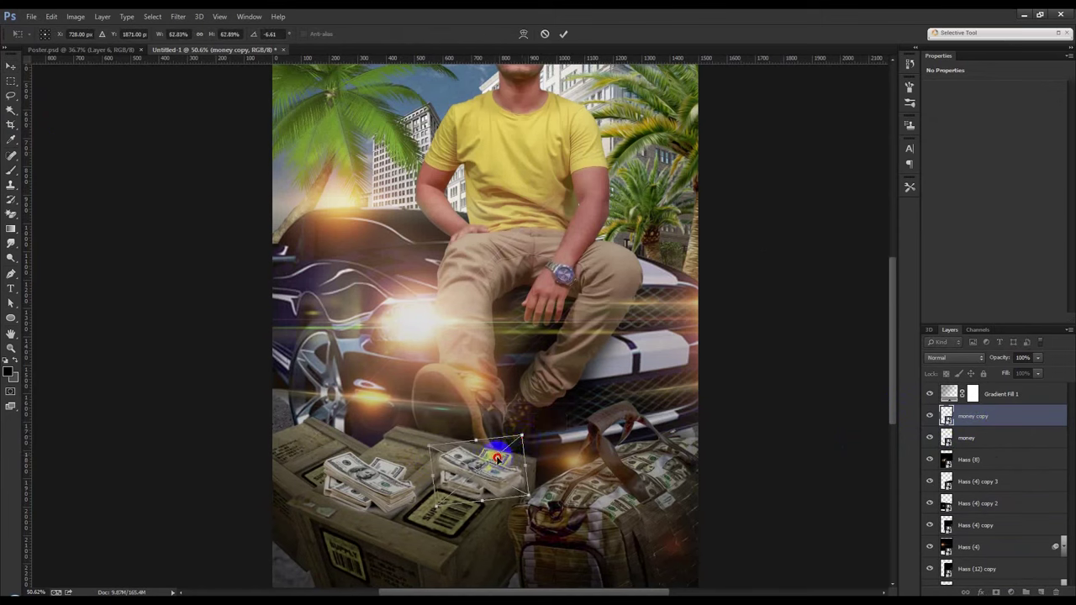
{"action": "double_click", "coordinate": [496, 456]}
{"action": "scroll", "coordinate": [1008, 488], "scroll_direction": "down", "scroll_amount": 3}
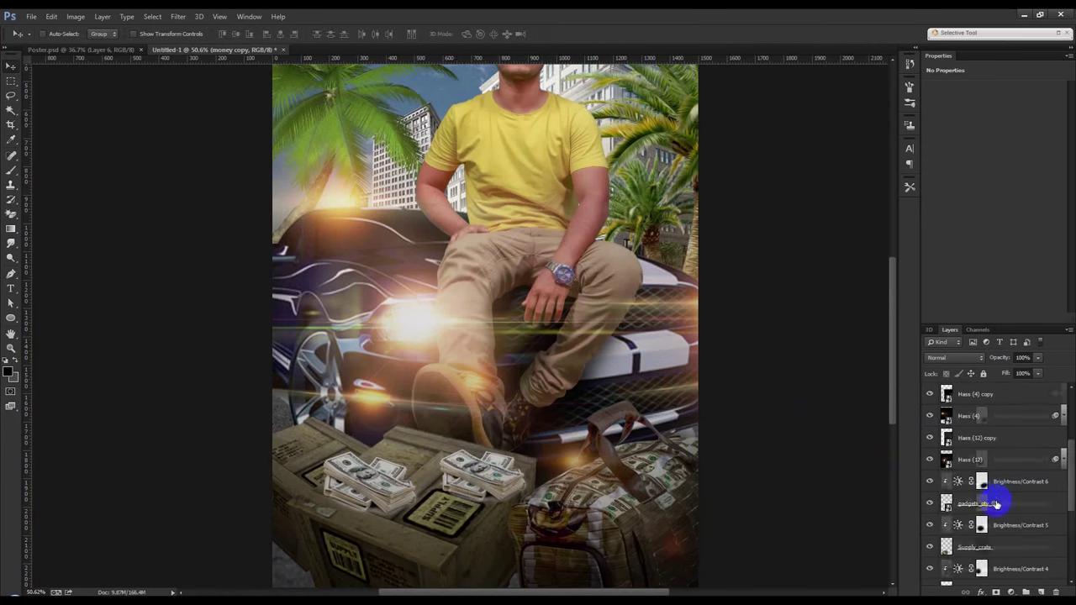
- Paint white with a smaller brush into the Brightness/Contrast 5 mask near the crates
{"action": "scroll", "coordinate": [997, 503], "scroll_direction": "down", "scroll_amount": 5}
{"action": "left_click", "coordinate": [993, 548]}
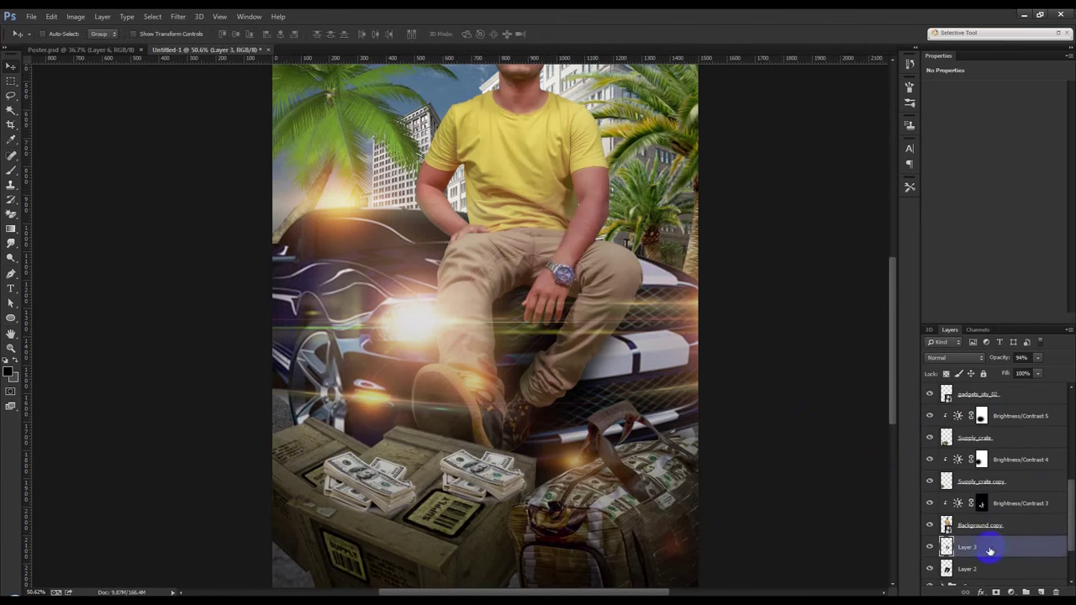
{"action": "scroll", "coordinate": [988, 550], "scroll_direction": "down", "scroll_amount": 2}
{"action": "scroll", "coordinate": [429, 480], "scroll_direction": "up", "scroll_amount": 2, "text": "alt"}
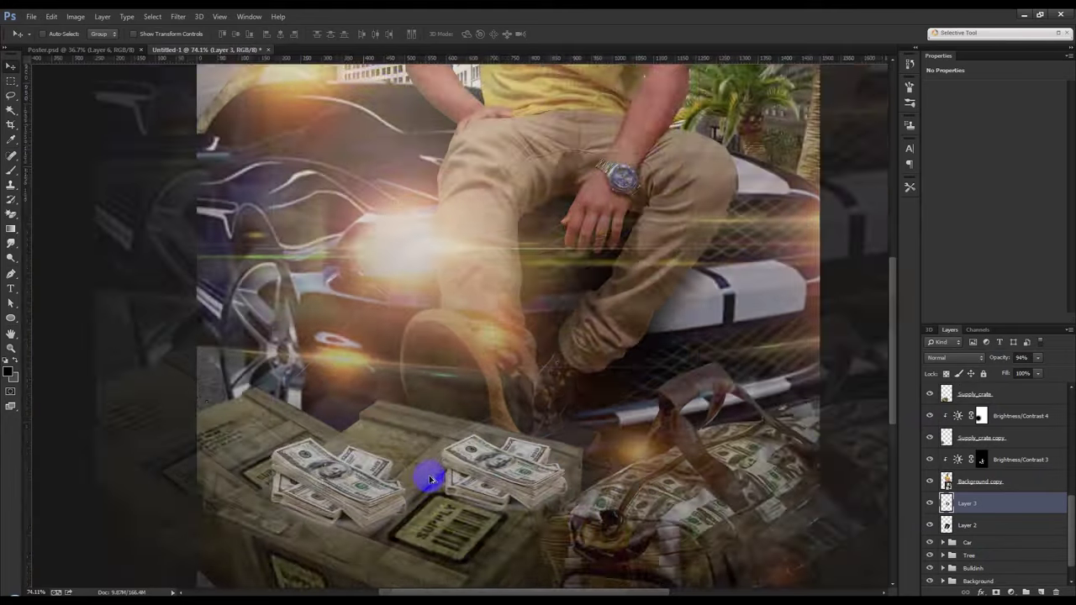
{"action": "scroll", "coordinate": [429, 480], "scroll_direction": "up", "scroll_amount": 2, "text": "alt"}
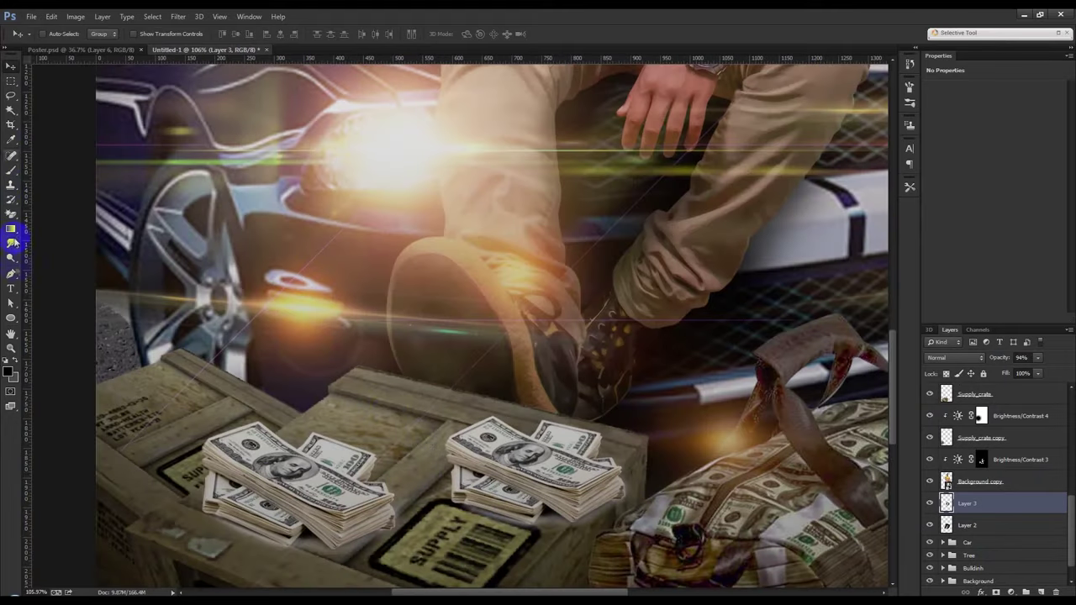
{"action": "left_click", "coordinate": [11, 167]}
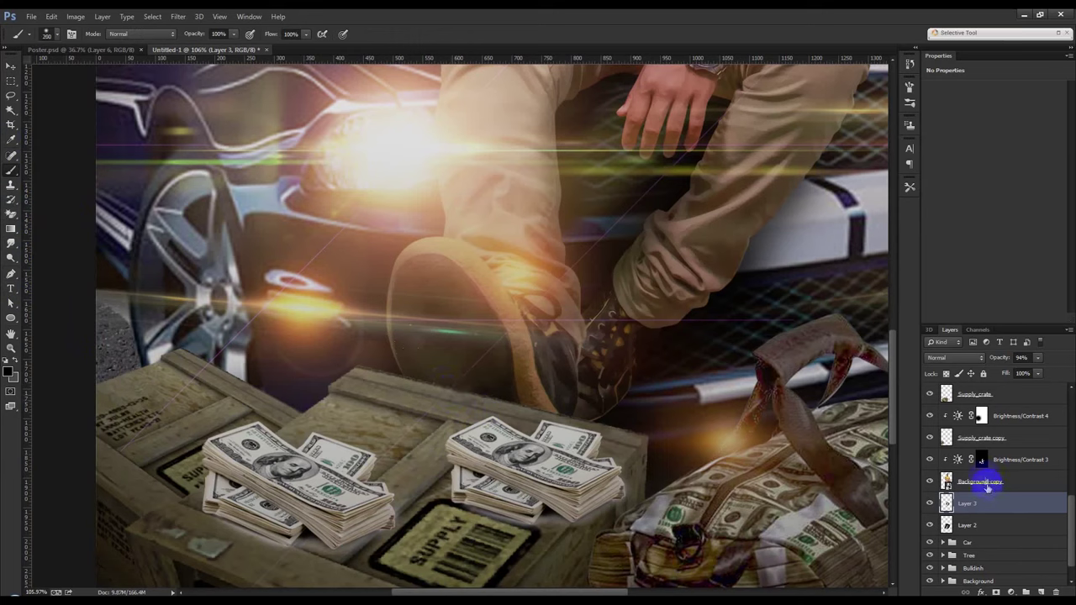
{"action": "scroll", "coordinate": [1002, 402], "scroll_direction": "up", "scroll_amount": 1}
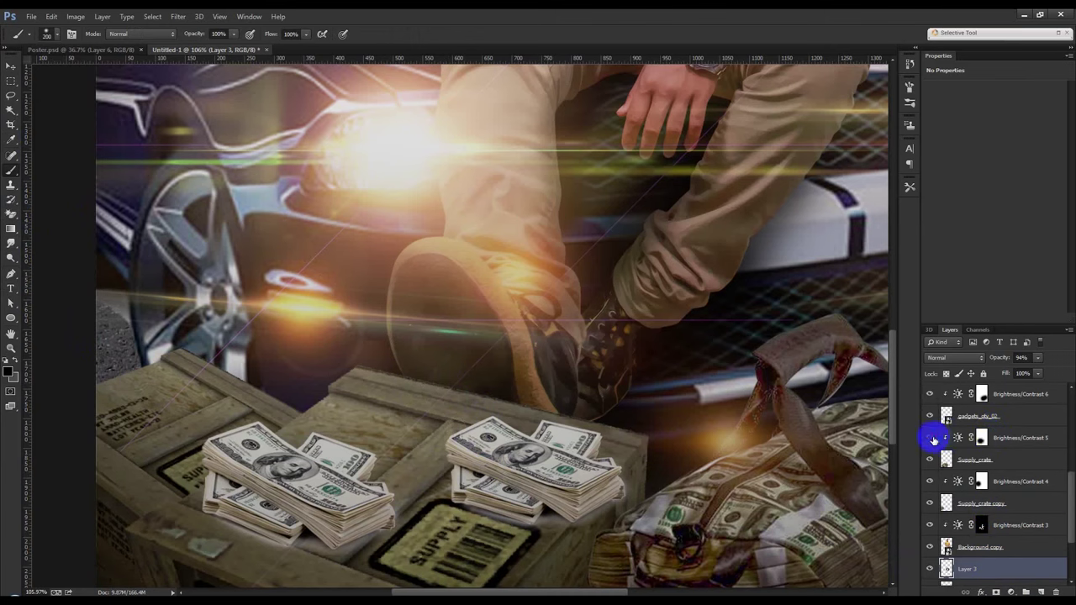
{"action": "left_click", "coordinate": [979, 437]}
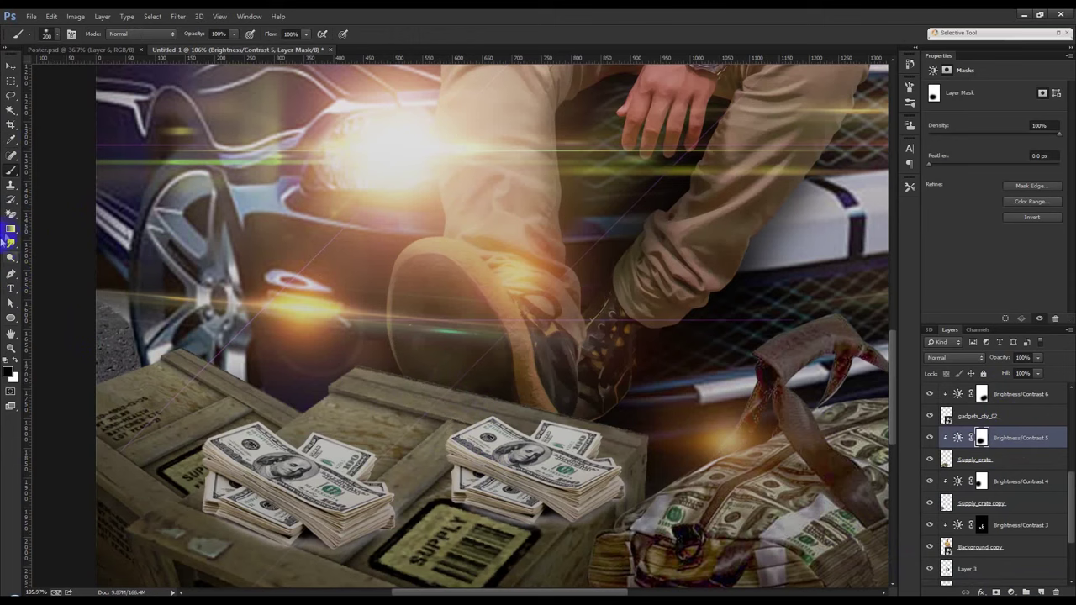
{"action": "left_click", "coordinate": [16, 359]}
{"action": "key", "text": "bracketleft"}
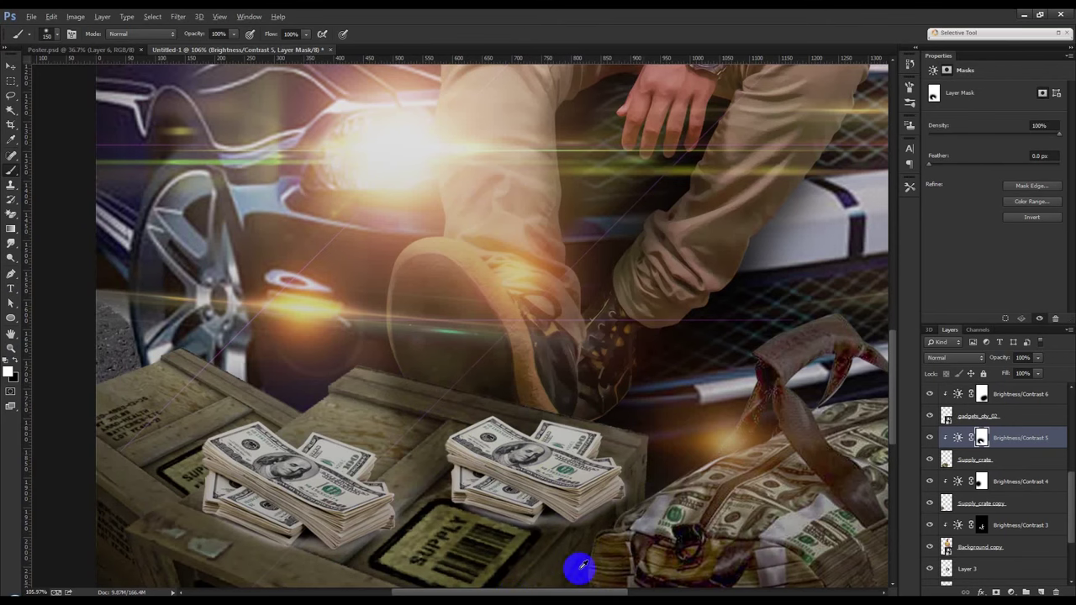
{"action": "key", "text": "ctrl+0"}
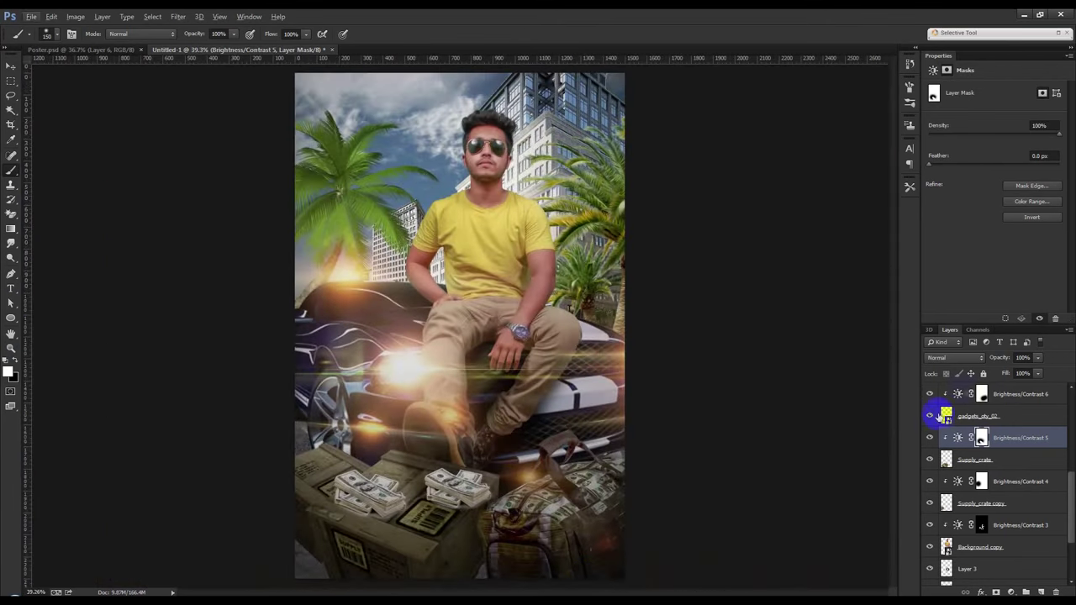
- Lower the Brightness/Contrast 5 adjustment to 88% opacity
{"action": "left_click", "coordinate": [997, 358]}
{"action": "type", "text": "88"}
{"action": "key", "text": "Return"}
{"action": "left_click", "coordinate": [11, 66]}
{"action": "scroll", "coordinate": [486, 289], "scroll_direction": "down", "scroll_amount": 1}
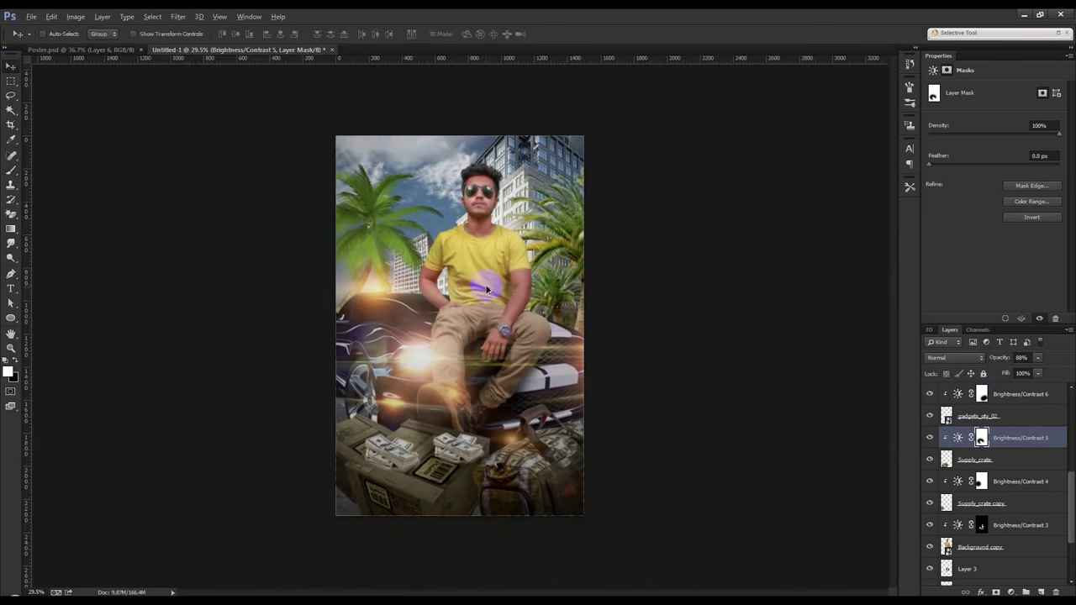
{"action": "scroll", "coordinate": [486, 289], "scroll_direction": "up", "scroll_amount": 1}
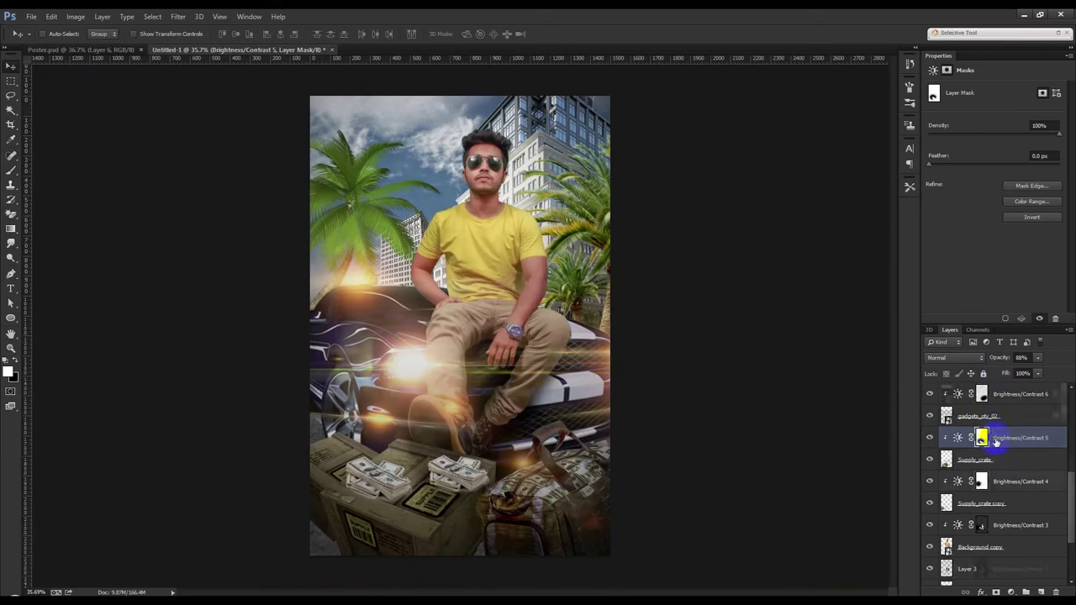
{"action": "scroll", "coordinate": [1002, 412], "scroll_direction": "up", "scroll_amount": 5}
{"action": "scroll", "coordinate": [1002, 407], "scroll_direction": "up", "scroll_amount": 2}
{"action": "left_click", "coordinate": [1006, 395]}
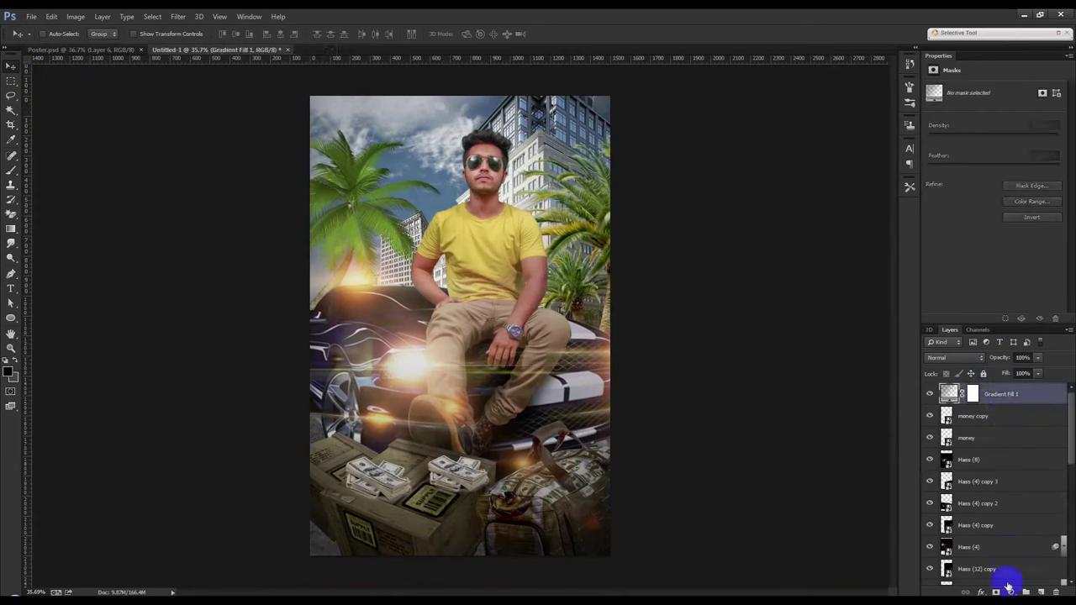
- Add a black-to-white Gradient Map adjustment blended as Soft Light
{"action": "left_click", "coordinate": [1011, 593]}
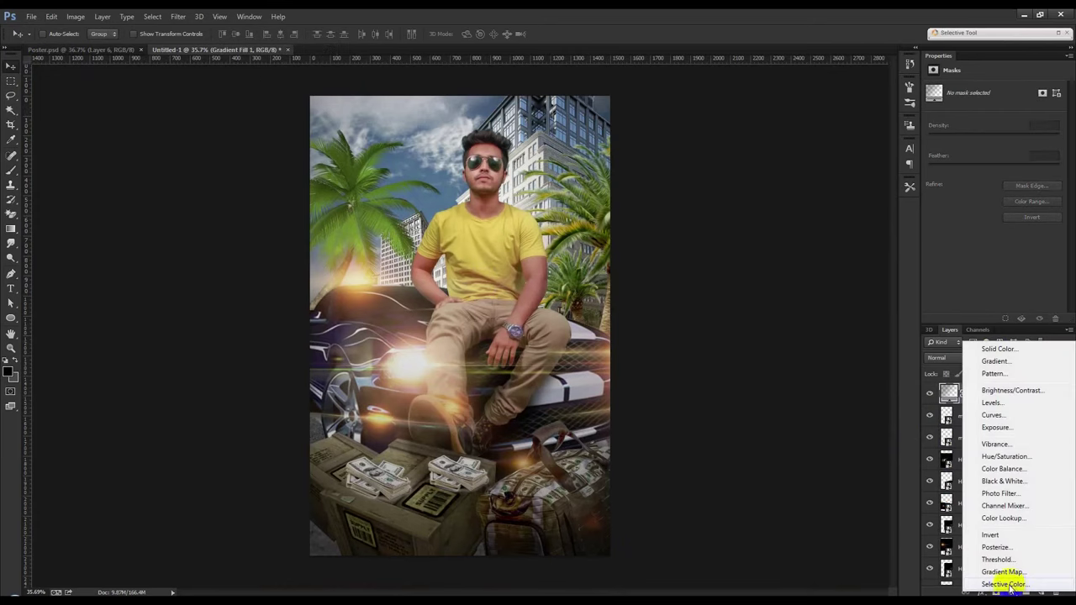
{"action": "left_click", "coordinate": [1006, 574]}
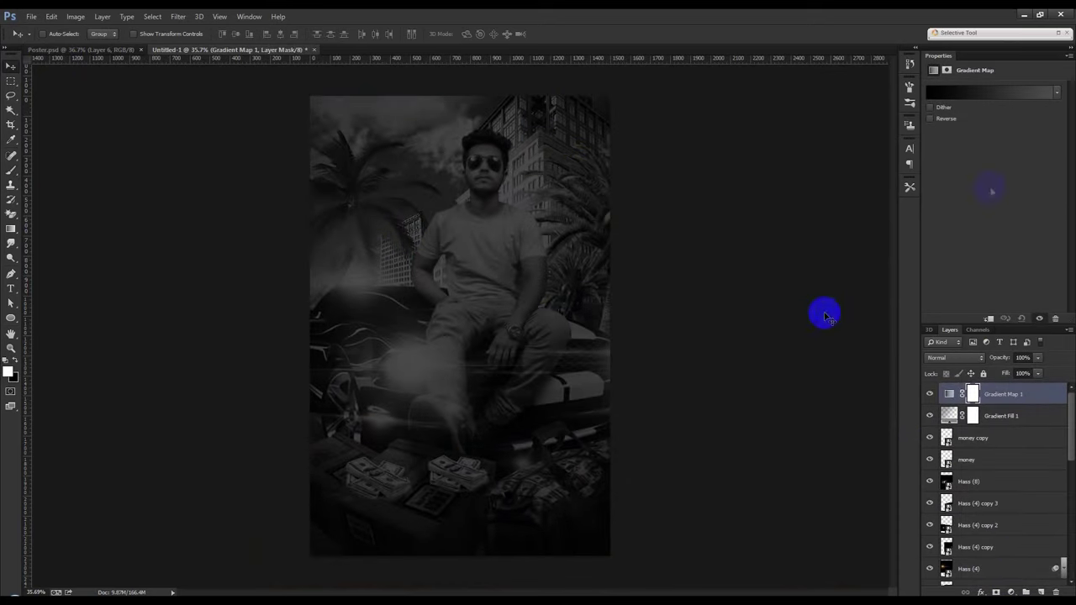
{"action": "left_click", "coordinate": [1061, 95]}
{"action": "left_click", "coordinate": [974, 116]}
{"action": "left_click", "coordinate": [988, 243]}
{"action": "left_click", "coordinate": [954, 357]}
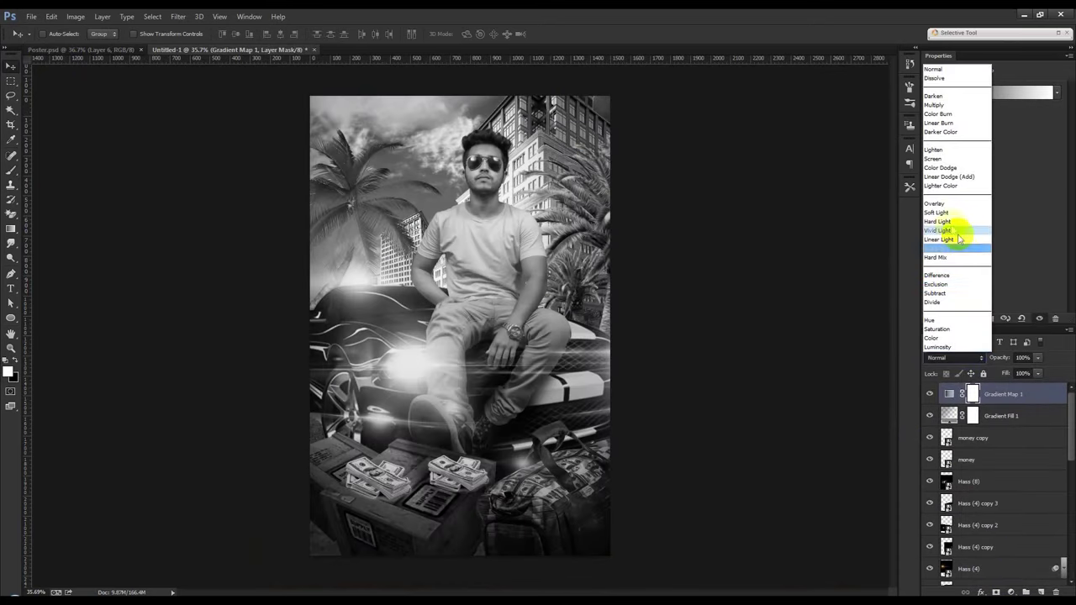
{"action": "left_click", "coordinate": [946, 217]}
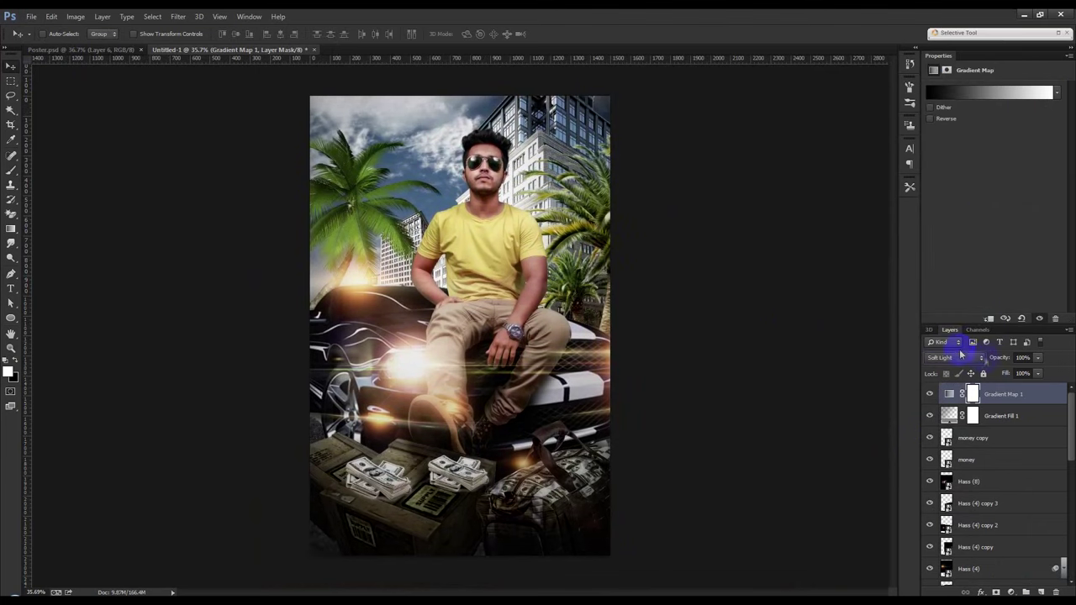
{"action": "left_click_drag", "start_coordinate": [998, 360], "coordinate": [982, 362]}
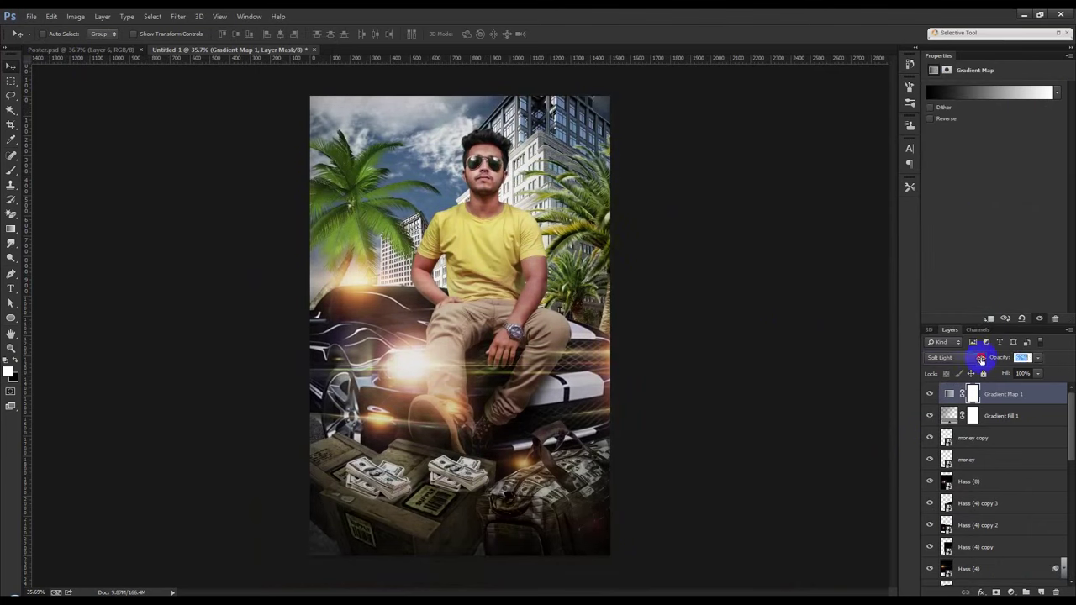
- Add a Color Lookup adjustment and try 3DLUT presets such as 2Strip, EdgyAmber and DropBlues
{"action": "left_click", "coordinate": [1010, 591]}
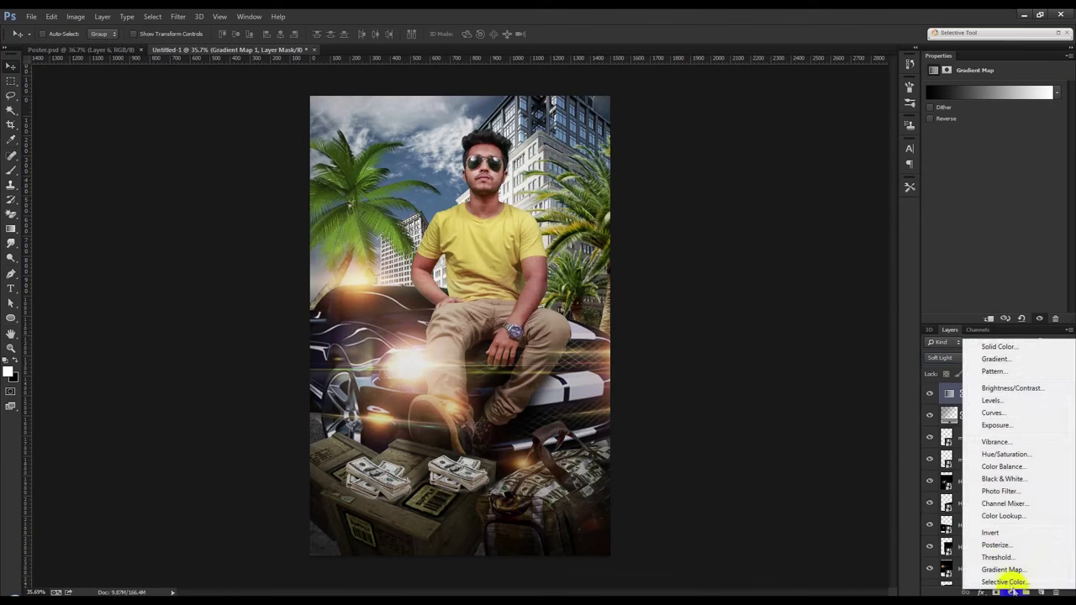
{"action": "left_click", "coordinate": [1003, 516]}
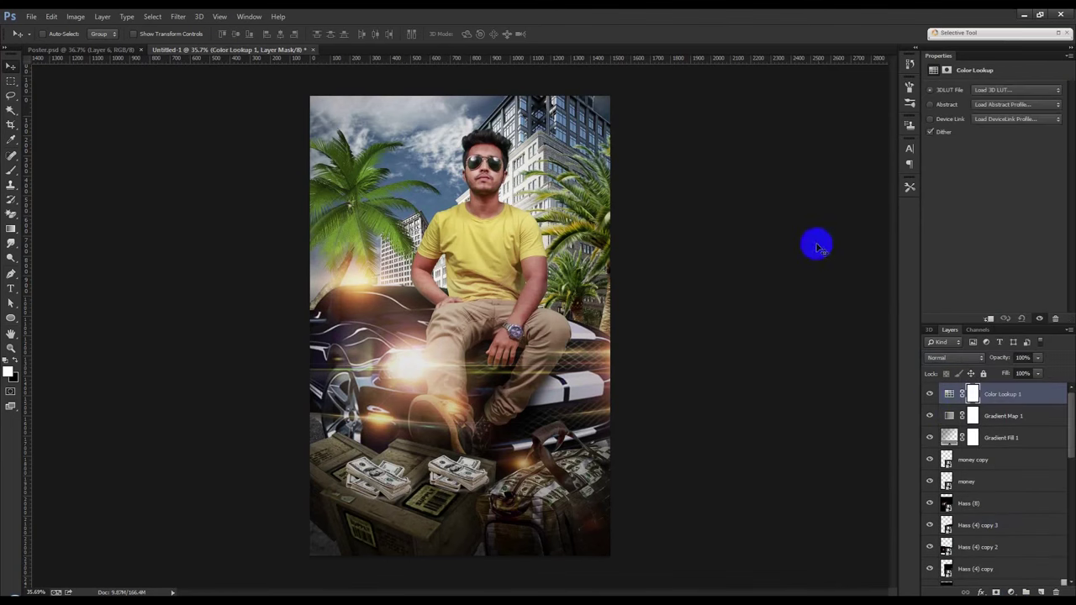
{"action": "left_click", "coordinate": [979, 90]}
{"action": "left_click", "coordinate": [995, 137]}
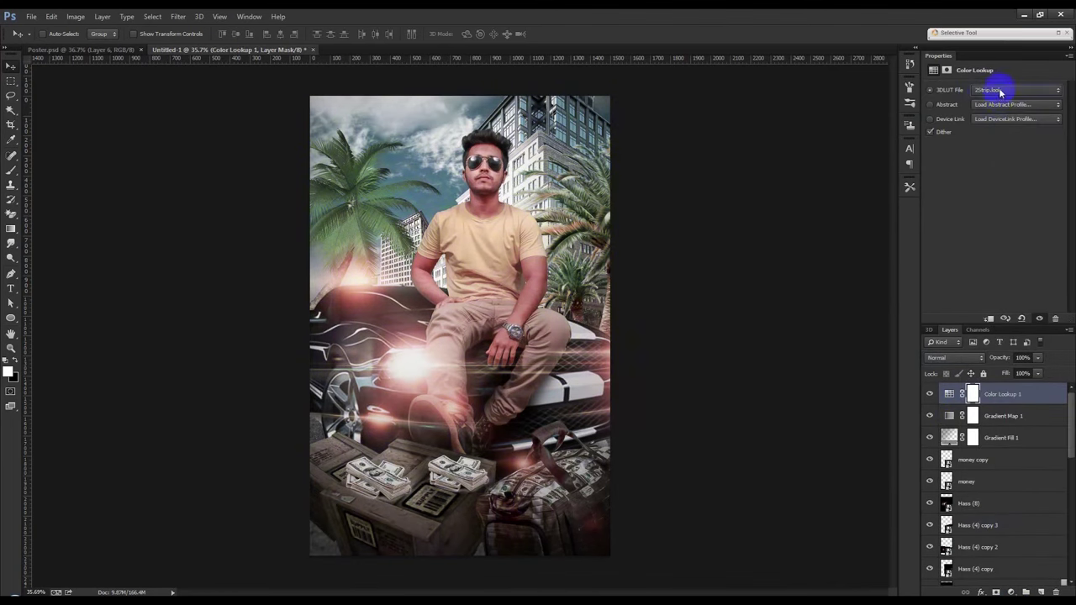
{"action": "key", "text": "Down"}
{"action": "key", "text": "Down"}
{"action": "key", "text": "Down"}
{"action": "key", "text": "Down"}
{"action": "key", "text": "Down"}
{"action": "key", "text": "Down"}
{"action": "key", "text": "Down"}
{"action": "key", "text": "Up"}
{"action": "key", "text": "Up"}
{"action": "key", "text": "Down"}
{"action": "key", "text": "Down"}
{"action": "key", "text": "Up"}
{"action": "key", "text": "Down"}
{"action": "key", "text": "Down"}
{"action": "key", "text": "Down"}
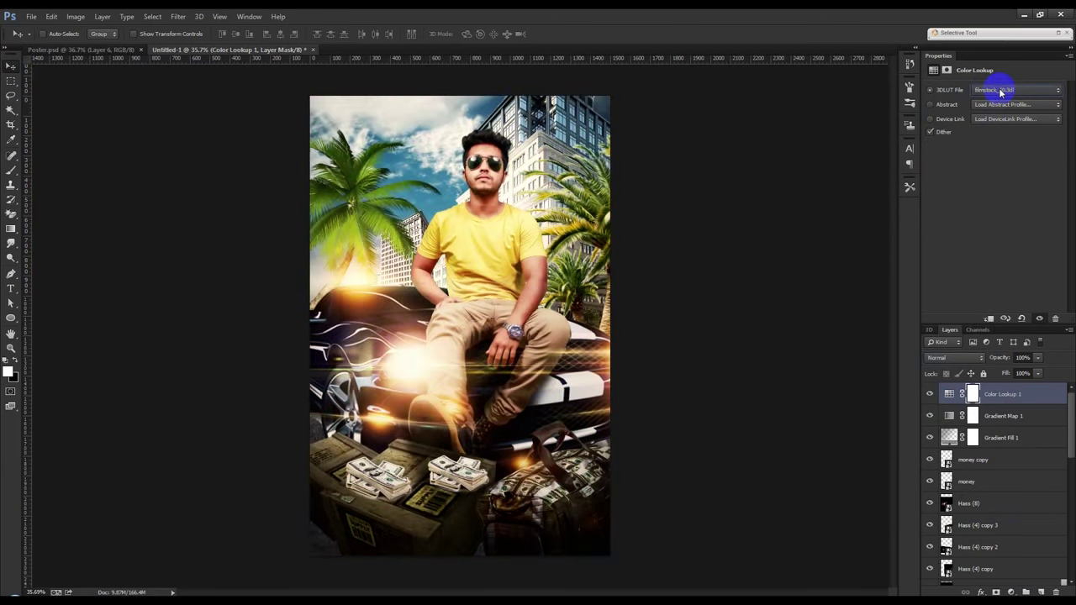
{"action": "key", "text": "Up"}
{"action": "key", "text": "Up"}
{"action": "key", "text": "Up"}
{"action": "key", "text": "Up"}
{"action": "key", "text": "Down"}
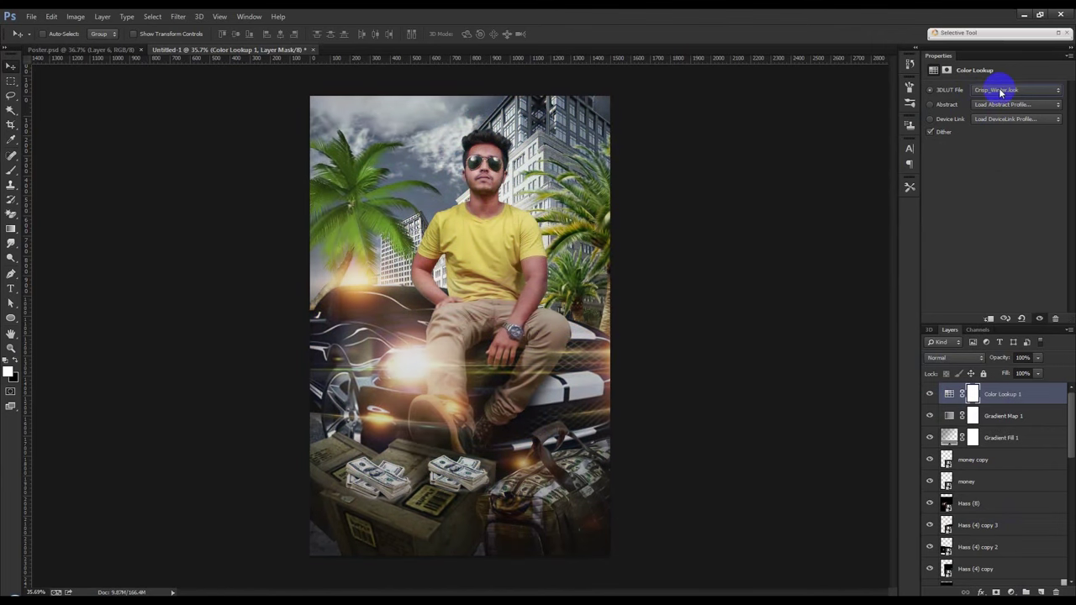
{"action": "key", "text": "Up"}
- Settle the Color Lookup on the Kodak 5218 Kodak 2395 LUT and add a new empty layer
{"action": "left_click", "coordinate": [1001, 91]}
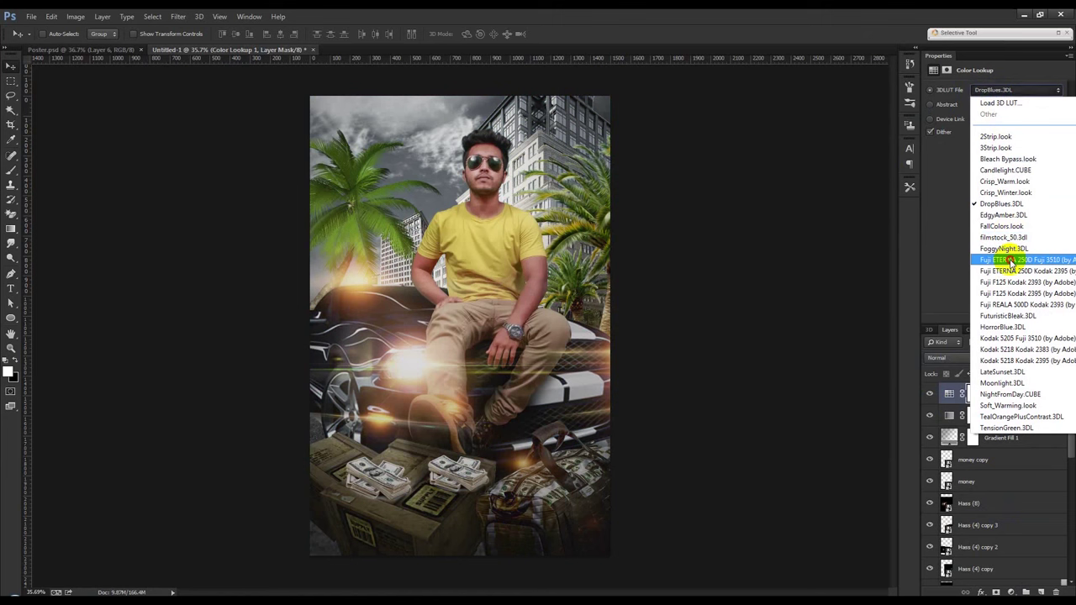
{"action": "left_click", "coordinate": [1008, 271]}
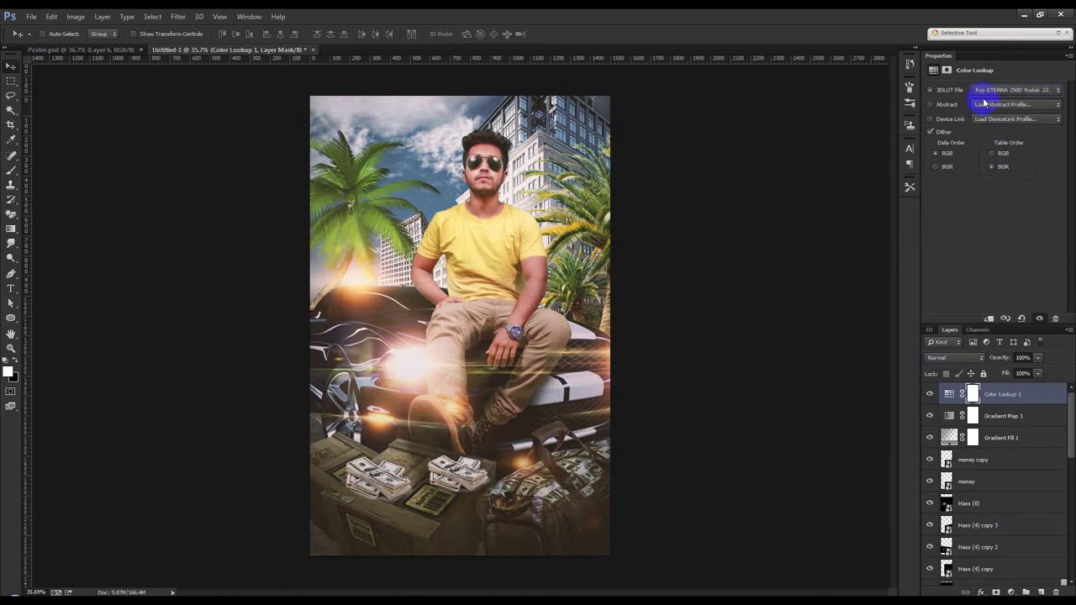
{"action": "key", "text": "Down"}
{"action": "key", "text": "Down"}
{"action": "key", "text": "Down"}
{"action": "key", "text": "Down"}
{"action": "key", "text": "Down"}
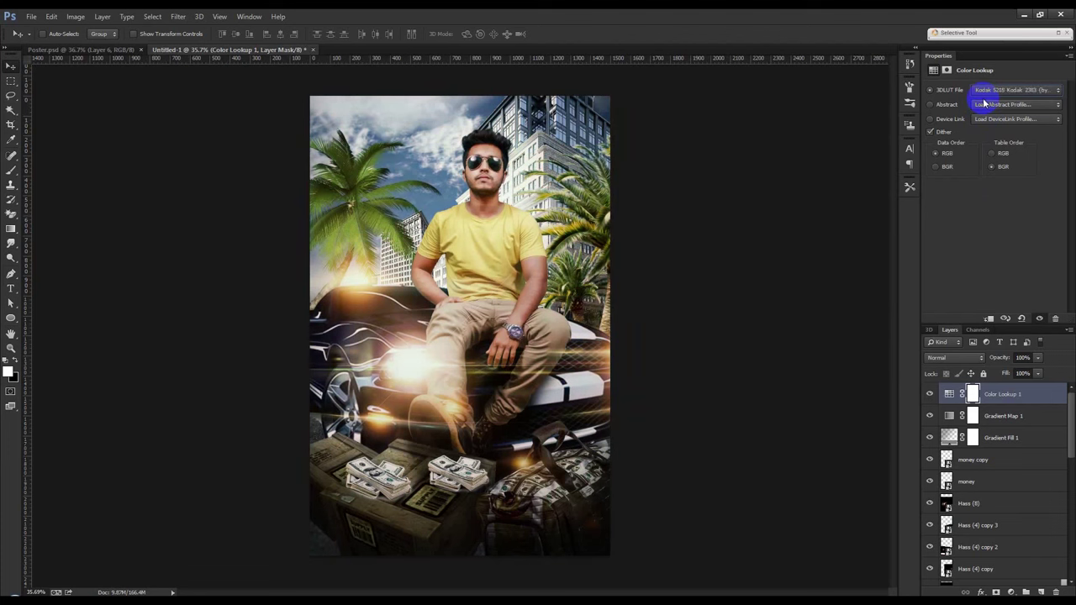
{"action": "key", "text": "Down"}
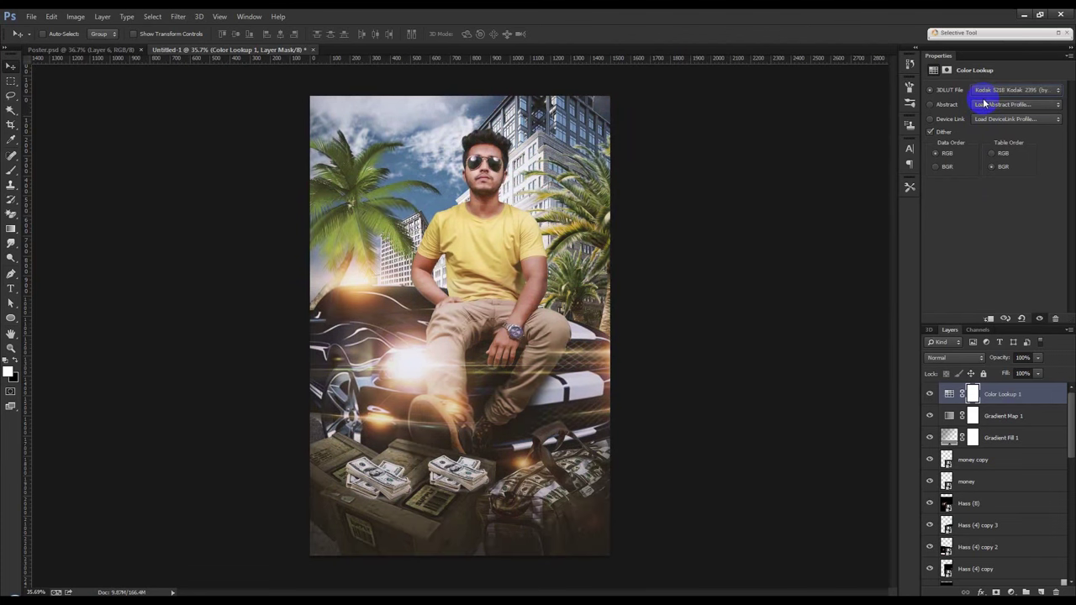
{"action": "left_click", "coordinate": [1042, 591]}
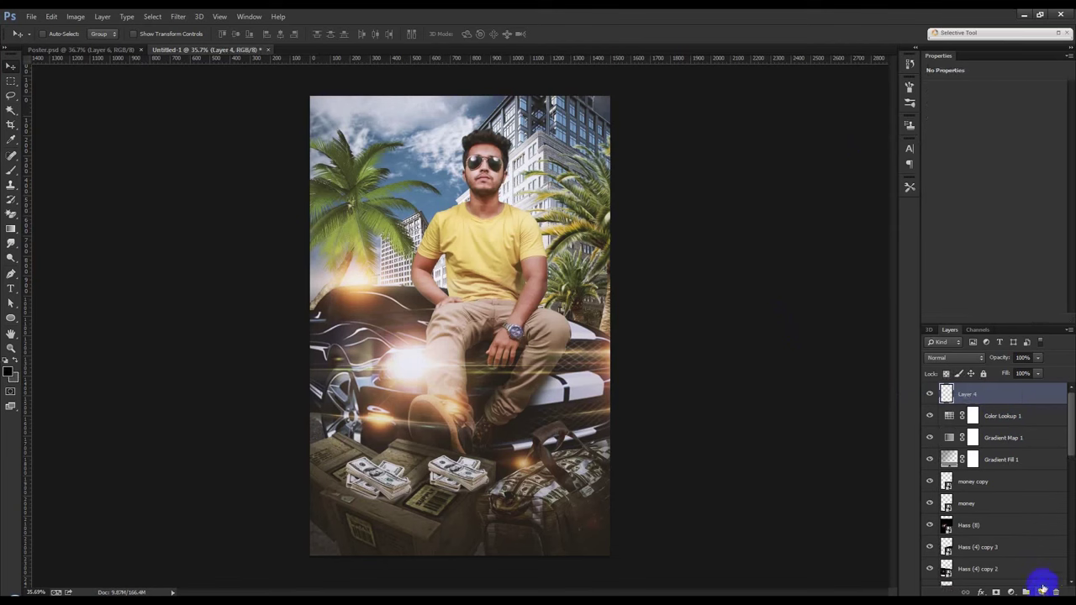
- Apply a merged image onto Layer 4 and launch Nik Color Efex Pro 4 on it
{"action": "left_click", "coordinate": [80, 23]}
{"action": "left_click", "coordinate": [96, 184]}
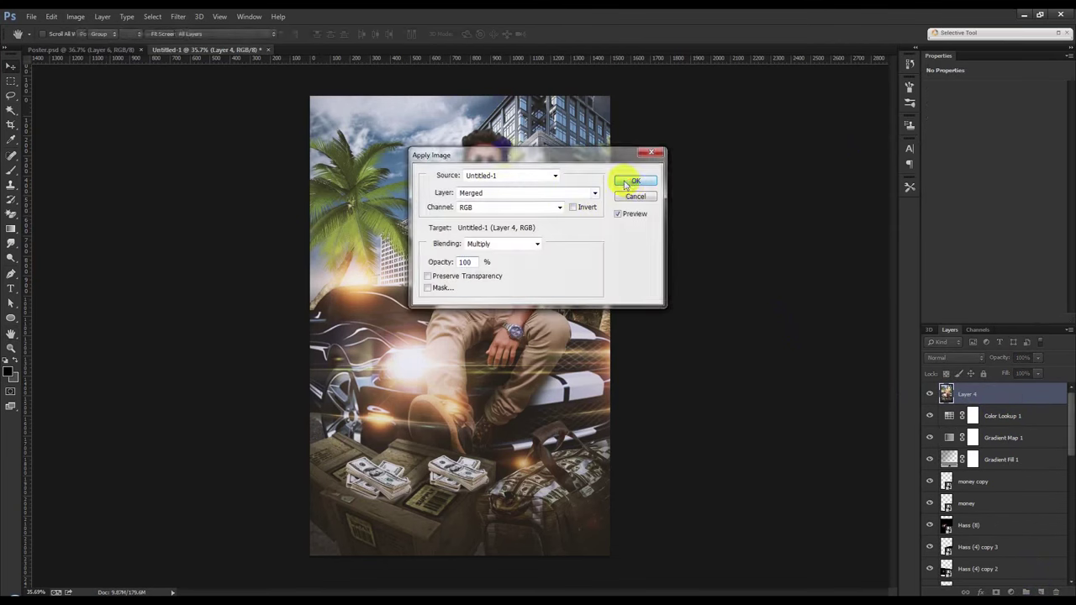
{"action": "left_click", "coordinate": [627, 184]}
{"action": "left_click", "coordinate": [178, 16]}
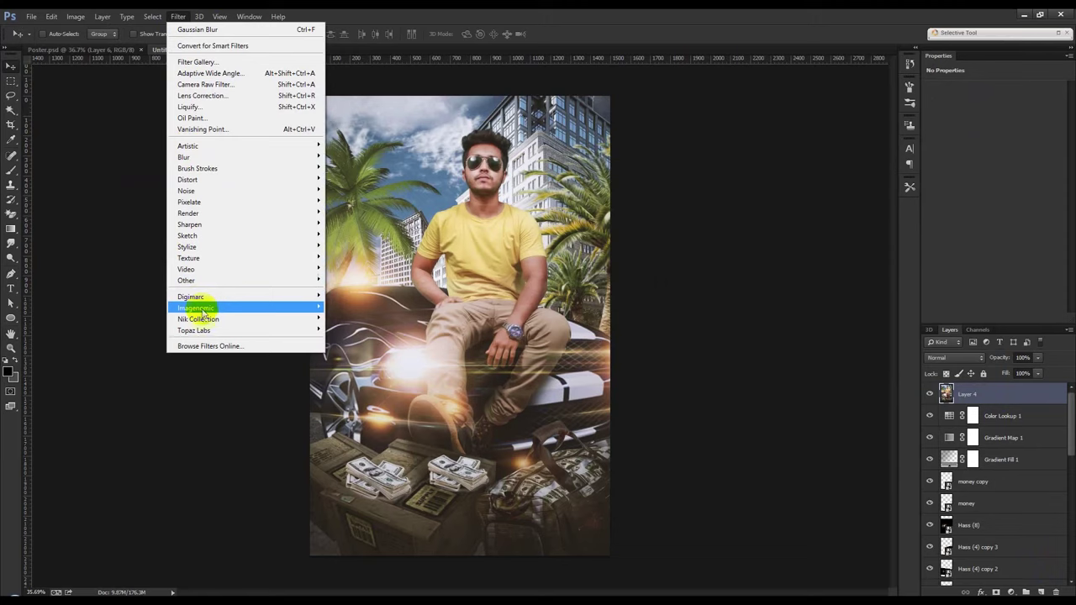
{"action": "left_click", "coordinate": [346, 332]}
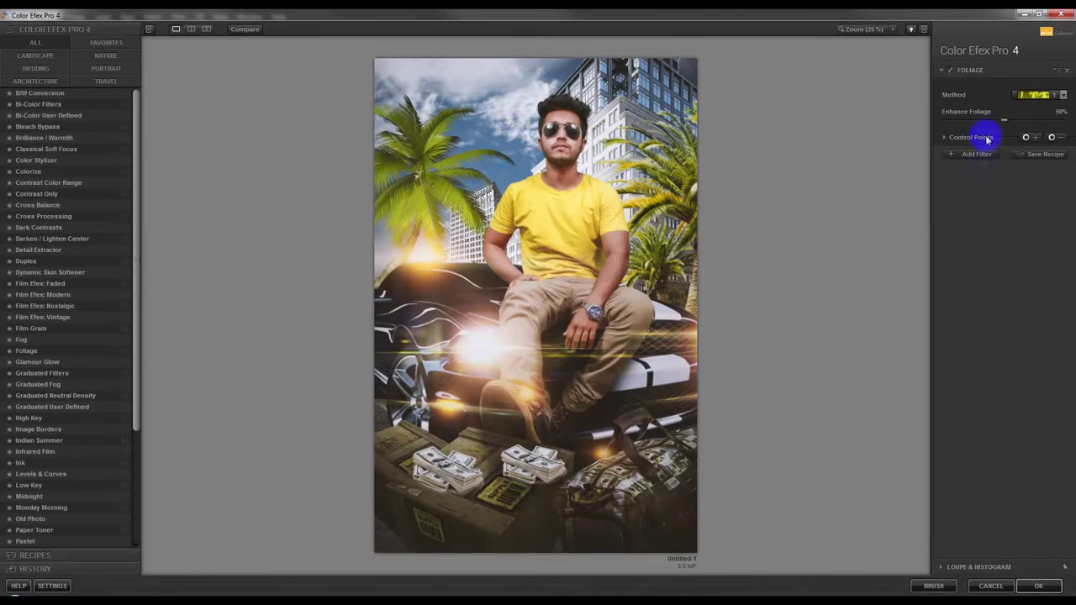
- Add a second Foliage filter with Enhance Foliage lowered to 46%
{"action": "left_click", "coordinate": [979, 155]}
{"action": "left_click", "coordinate": [33, 351]}
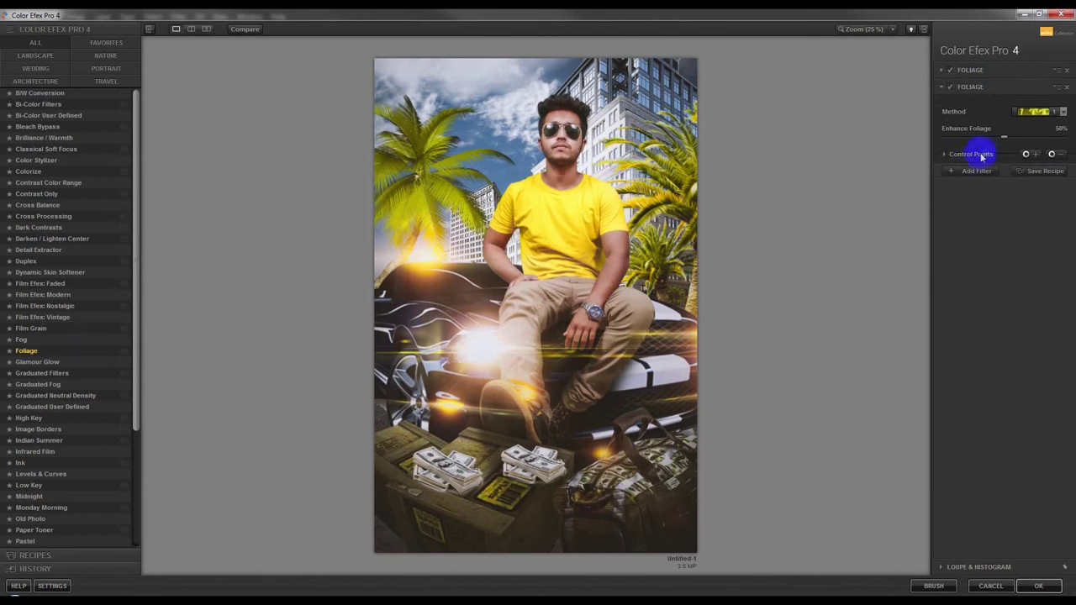
{"action": "mouse_move", "coordinate": [966, 139]}
{"action": "left_mouse_down"}
{"action": "mouse_move", "coordinate": [1002, 137]}
{"action": "mouse_move", "coordinate": [961, 139]}
{"action": "left_mouse_up"}
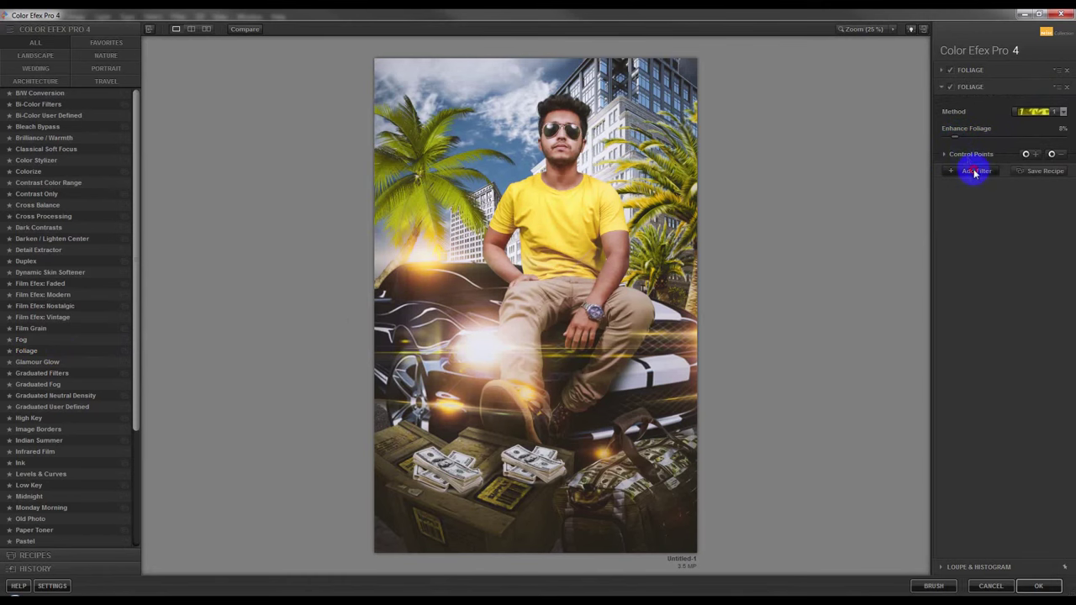
- Add a faint Detail Extractor with 24% saturation, remove the duplicate Foliage, and apply
{"action": "left_click", "coordinate": [975, 171]}
{"action": "left_click", "coordinate": [38, 250]}
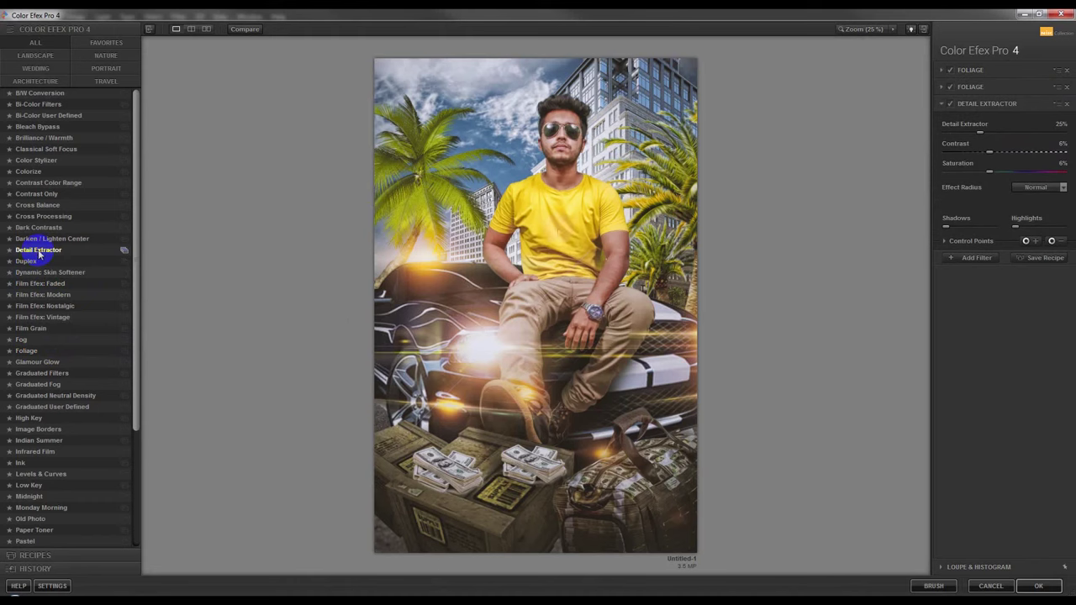
{"action": "left_click_drag", "start_coordinate": [980, 134], "coordinate": [954, 134]}
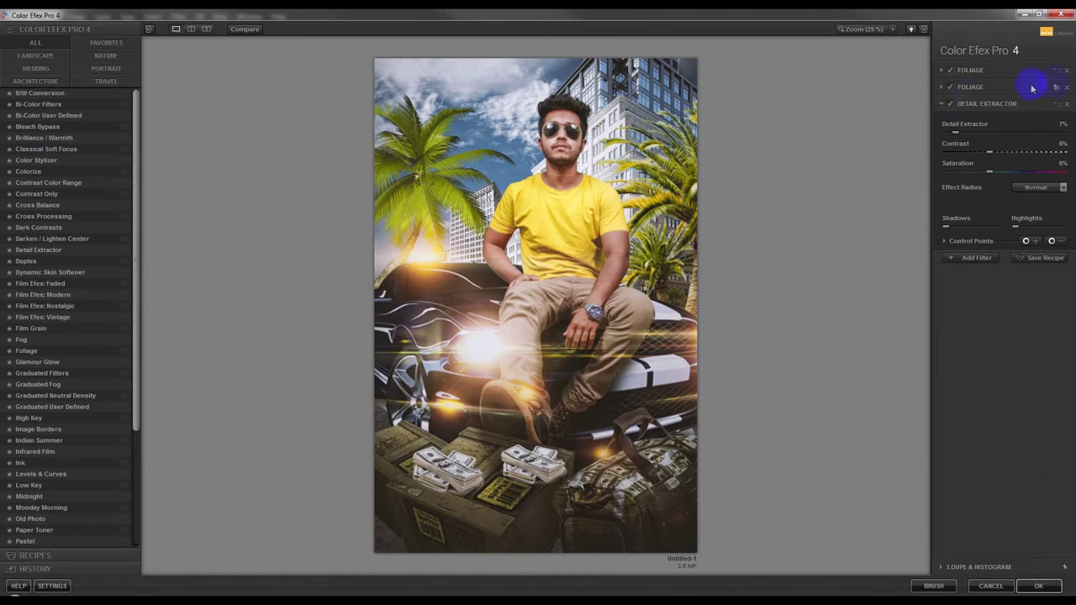
{"action": "left_click", "coordinate": [1066, 87]}
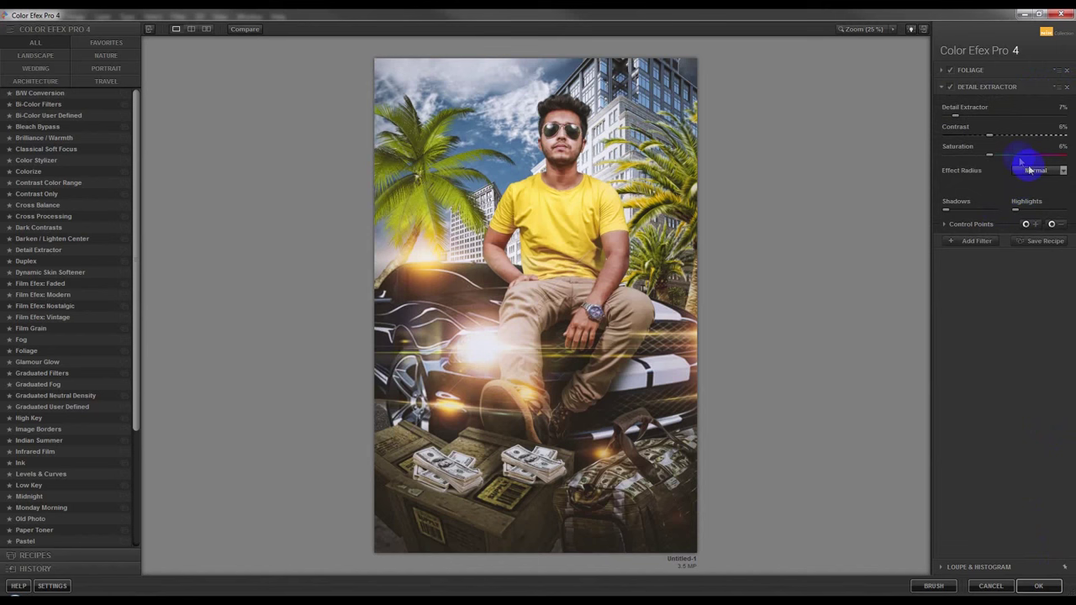
{"action": "left_click_drag", "start_coordinate": [990, 155], "coordinate": [1004, 155]}
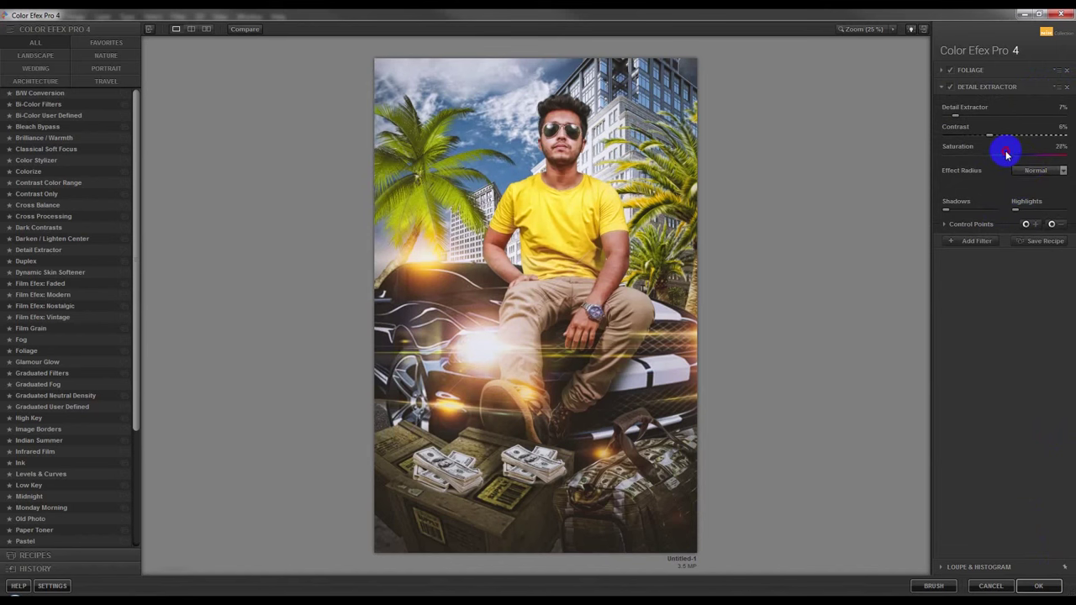
{"action": "left_click", "coordinate": [1038, 586]}
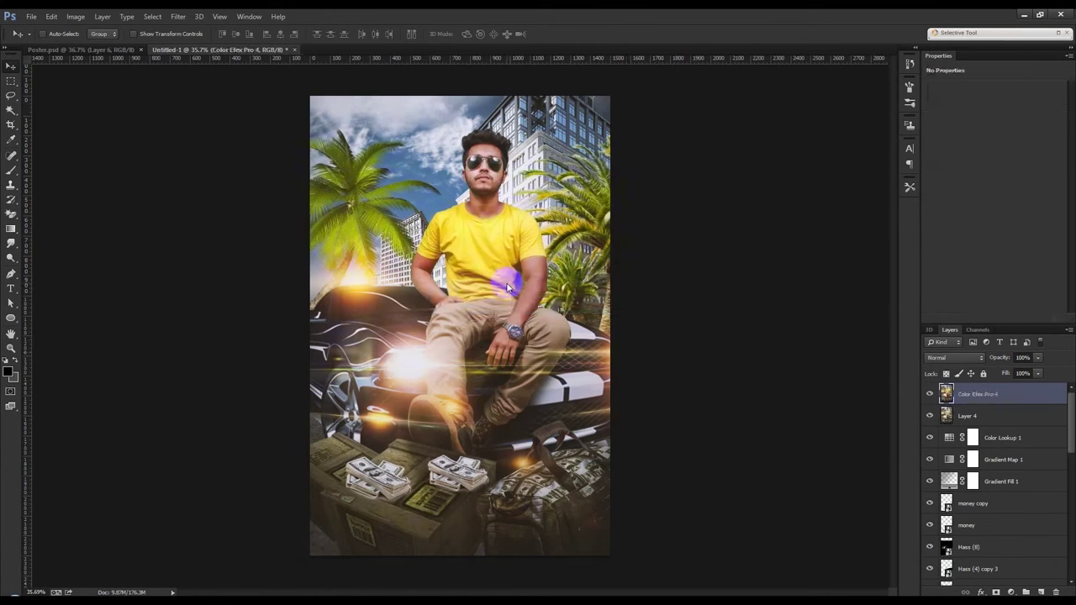
- Add a Camera Raw radial oval around the man with Exposure -0.90 and reduced saturation outside
{"action": "left_click", "coordinate": [178, 17]}
{"action": "left_click", "coordinate": [202, 82]}
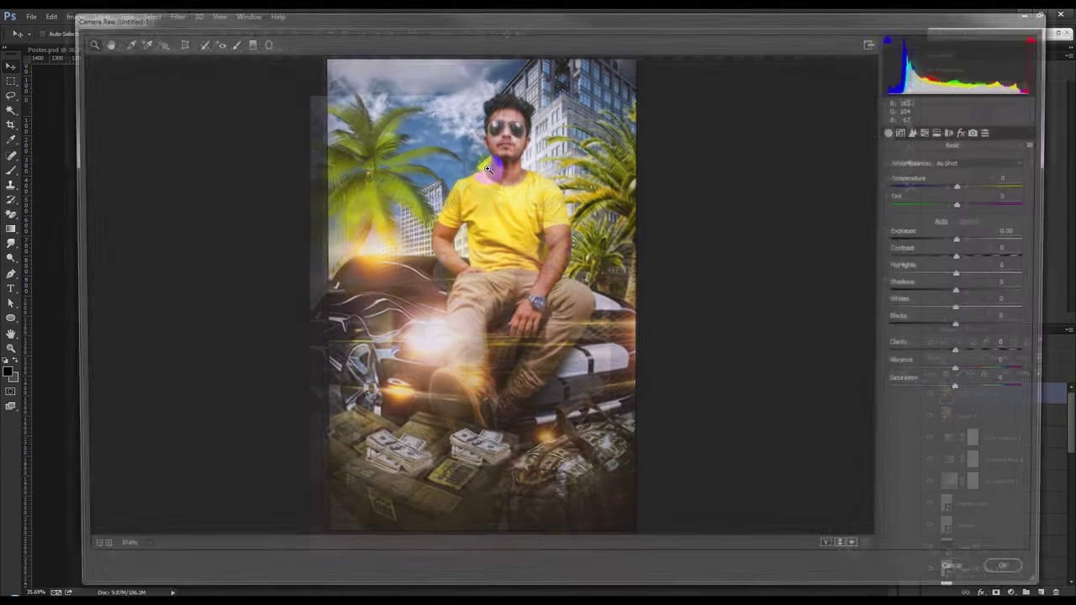
{"action": "left_click", "coordinate": [262, 41]}
{"action": "mouse_move", "coordinate": [500, 211]}
{"action": "left_mouse_down"}
{"action": "mouse_move", "coordinate": [569, 306]}
{"action": "mouse_move", "coordinate": [542, 341]}
{"action": "left_mouse_up"}
{"action": "left_click_drag", "start_coordinate": [950, 216], "coordinate": [954, 216]}
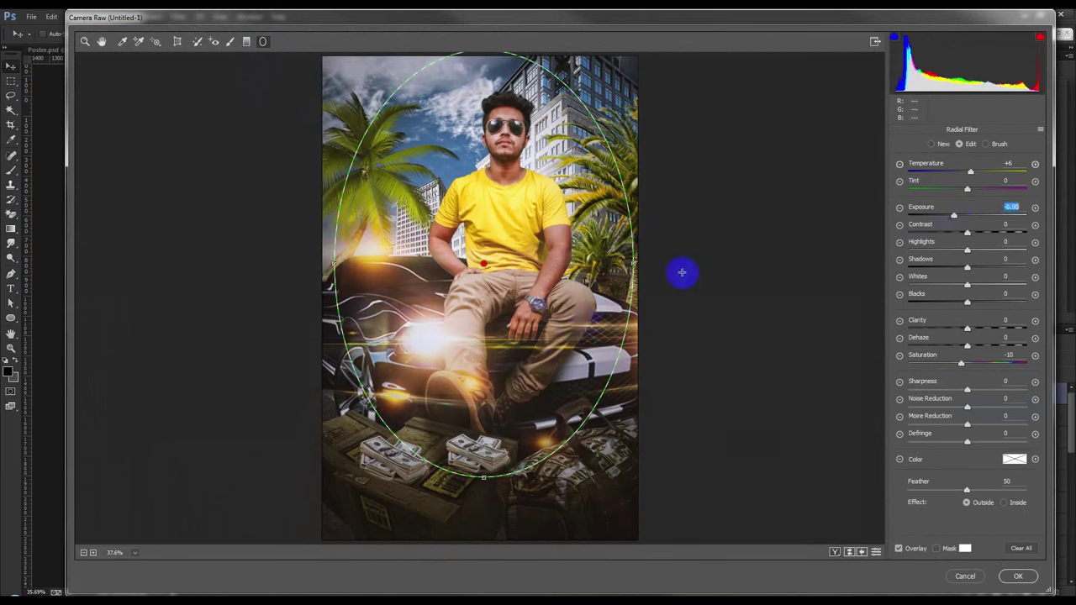
{"action": "left_click_drag", "start_coordinate": [484, 480], "coordinate": [482, 507]}
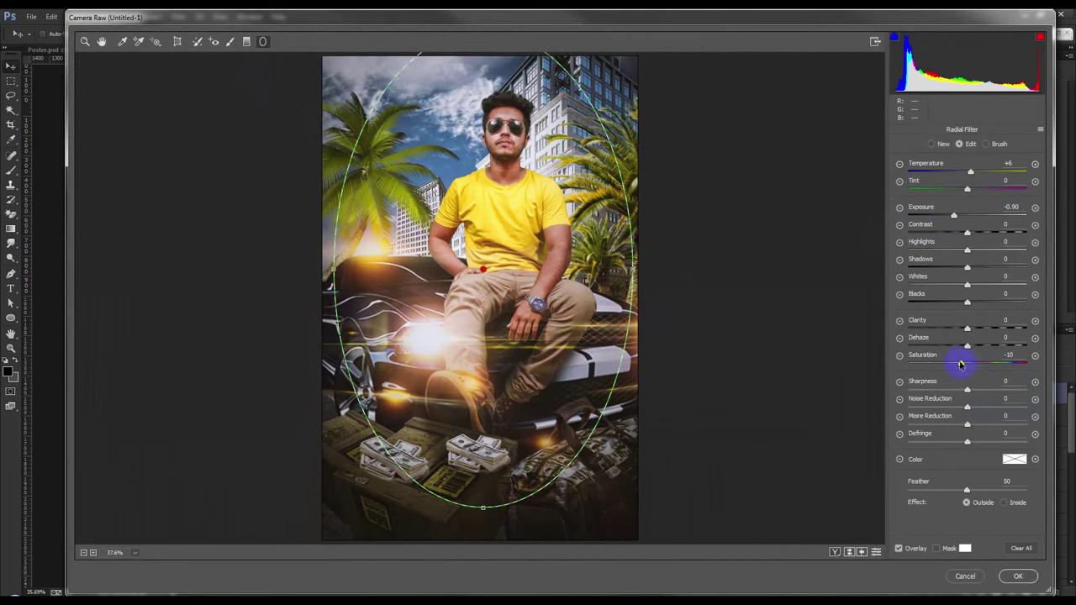
{"action": "left_click_drag", "start_coordinate": [970, 363], "coordinate": [950, 360]}
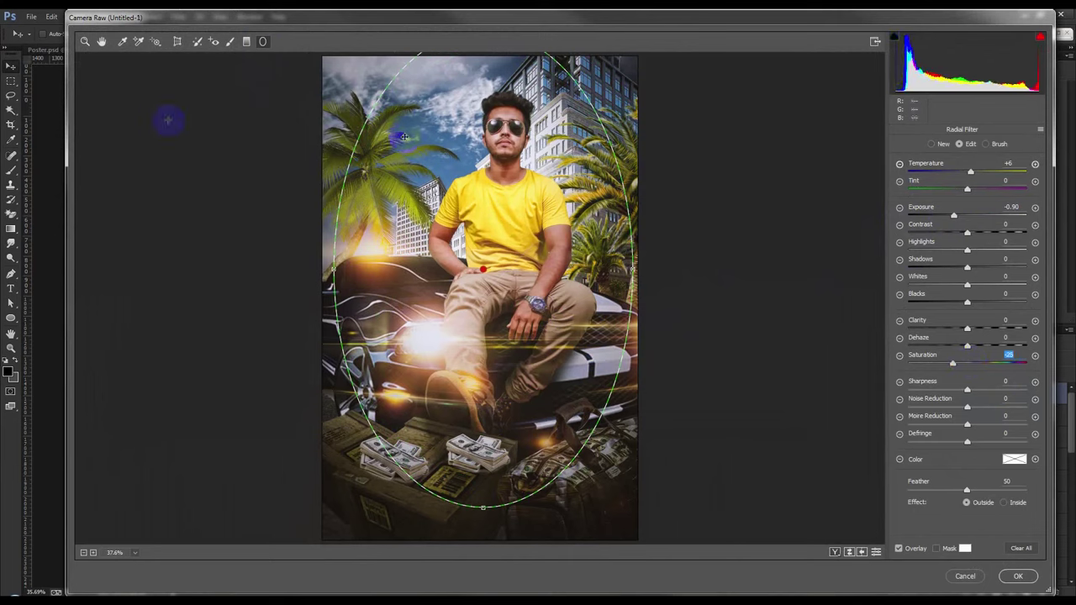
{"action": "left_click", "coordinate": [103, 42]}
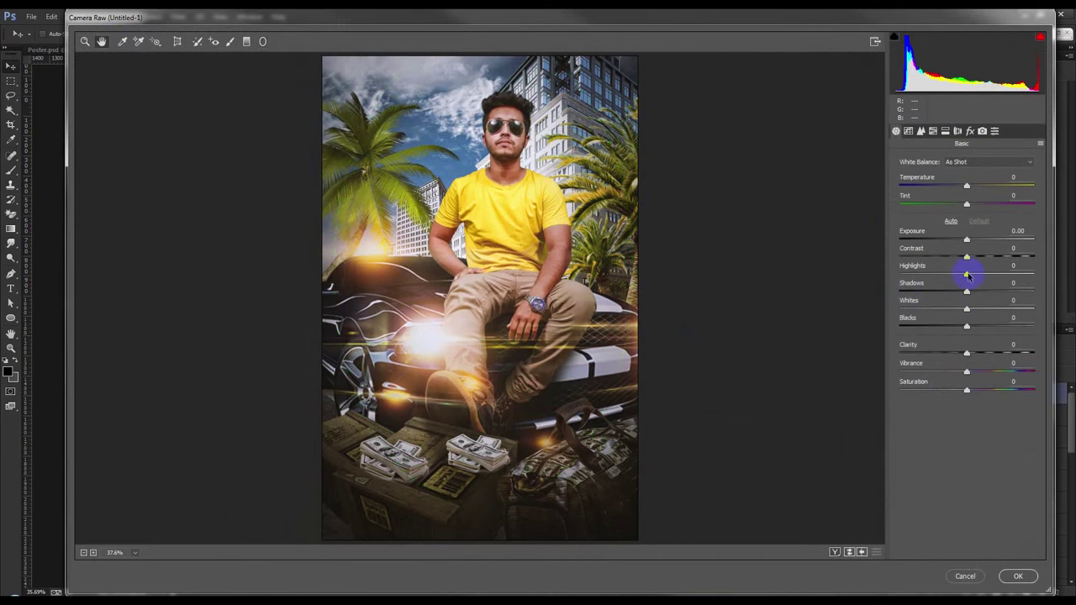
- Set Highlights -6, Shadows +18, Whites +18, Tint -19, slightly lower contrast and added clarity
{"action": "left_click_drag", "start_coordinate": [978, 278], "coordinate": [964, 267]}
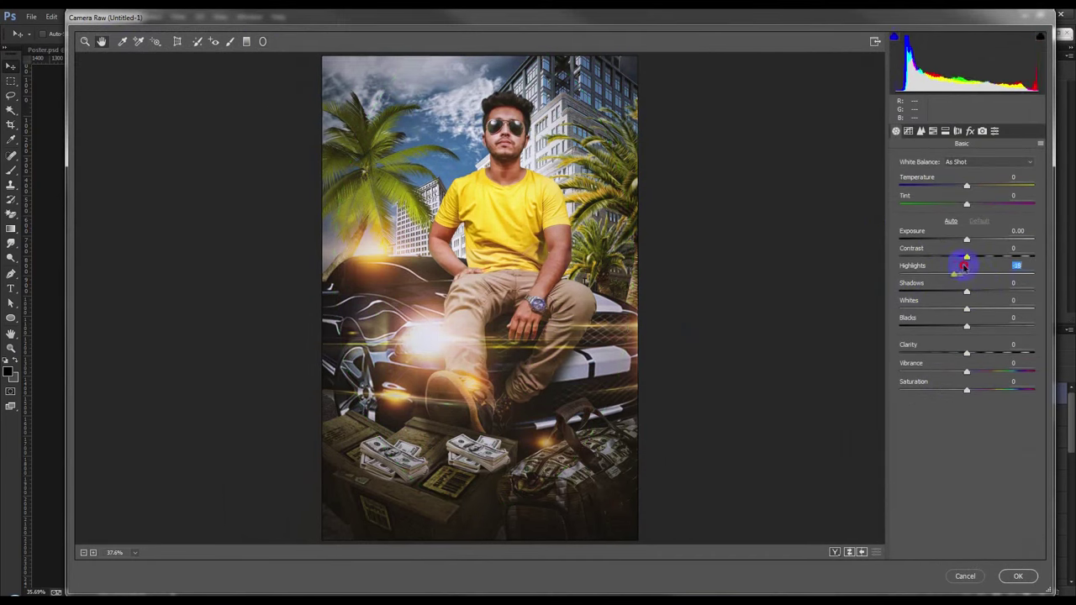
{"action": "left_click_drag", "start_coordinate": [967, 294], "coordinate": [983, 293]}
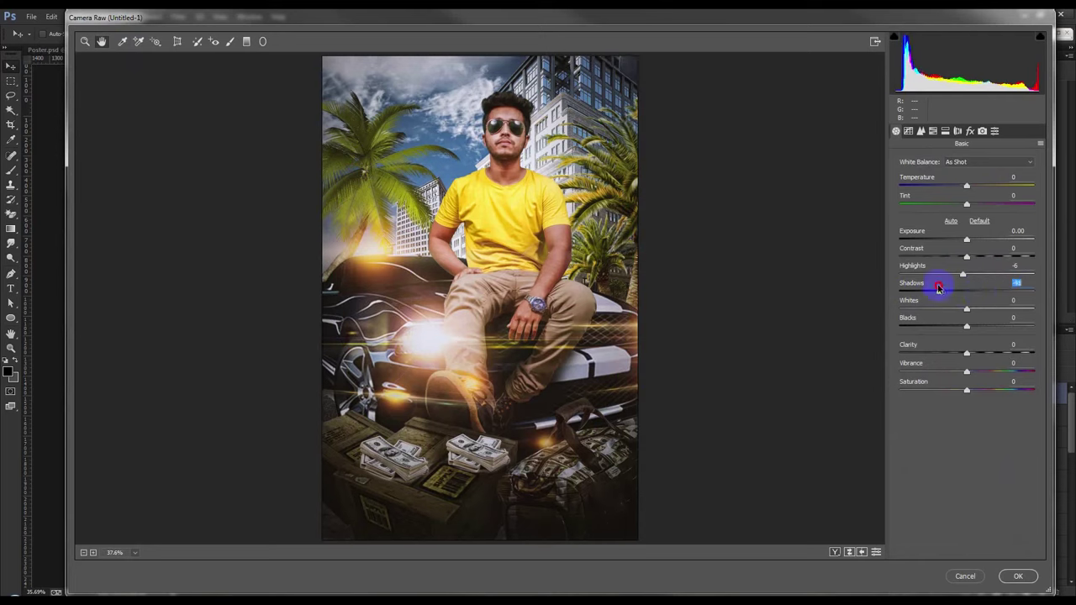
{"action": "left_click_drag", "start_coordinate": [966, 308], "coordinate": [980, 309]}
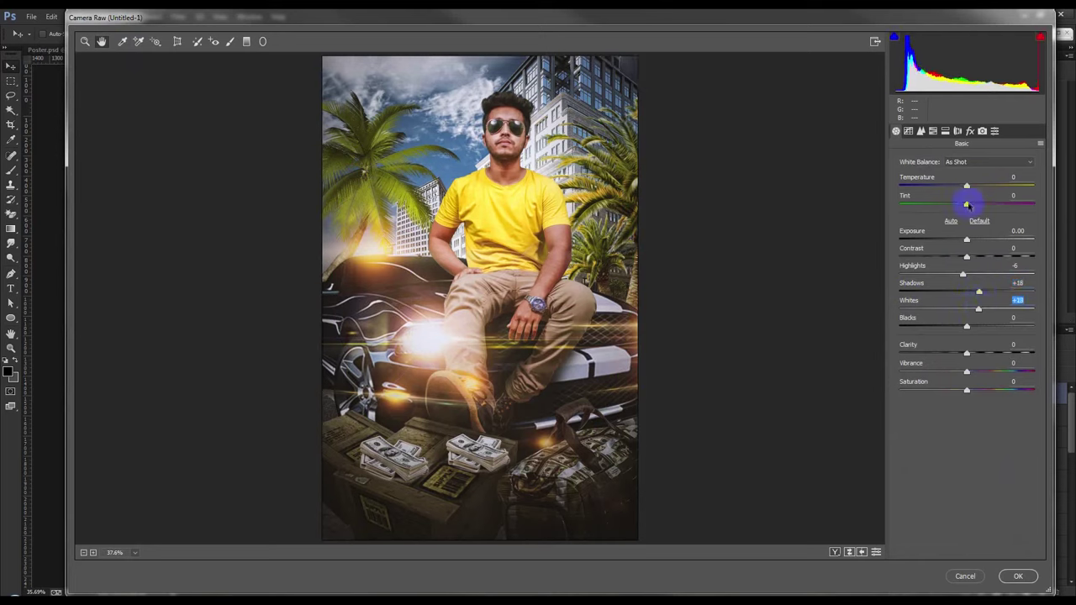
{"action": "left_click_drag", "start_coordinate": [958, 206], "coordinate": [963, 186]}
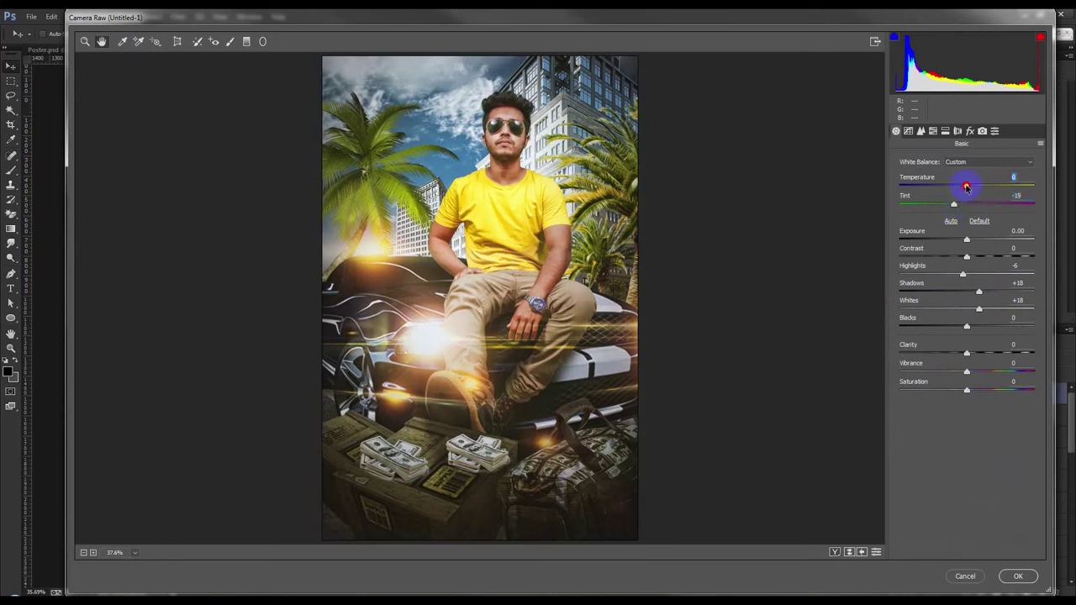
{"action": "mouse_move", "coordinate": [969, 259]}
{"action": "left_mouse_down"}
{"action": "mouse_move", "coordinate": [980, 256]}
{"action": "mouse_move", "coordinate": [963, 257]}
{"action": "left_mouse_up"}
{"action": "left_click_drag", "start_coordinate": [967, 354], "coordinate": [980, 353]}
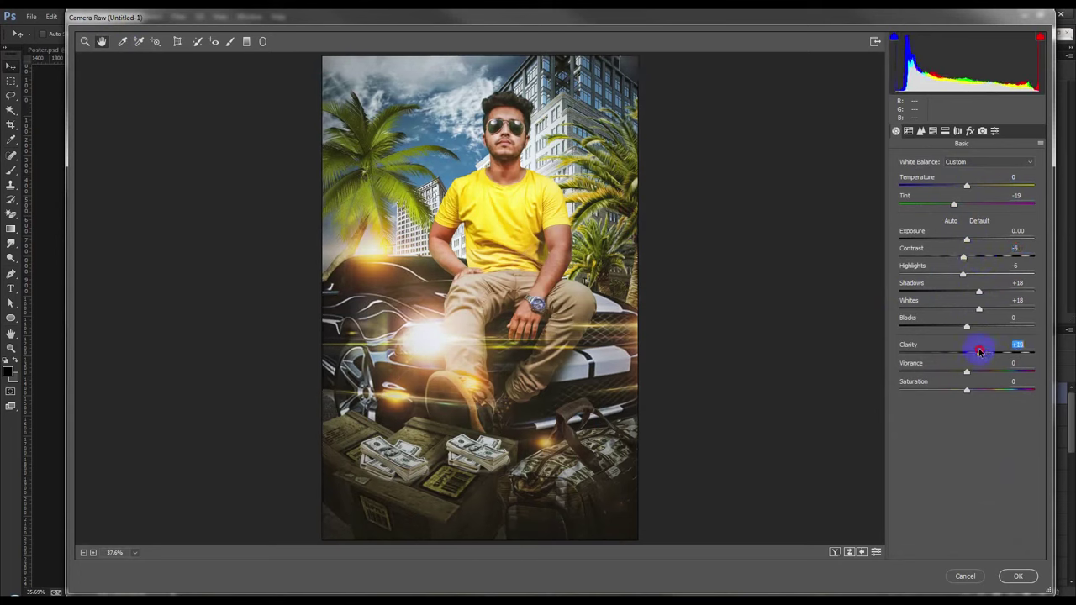
- Add a dark post-crop vignette and apply the Camera Raw adjustments
{"action": "left_click", "coordinate": [921, 131]}
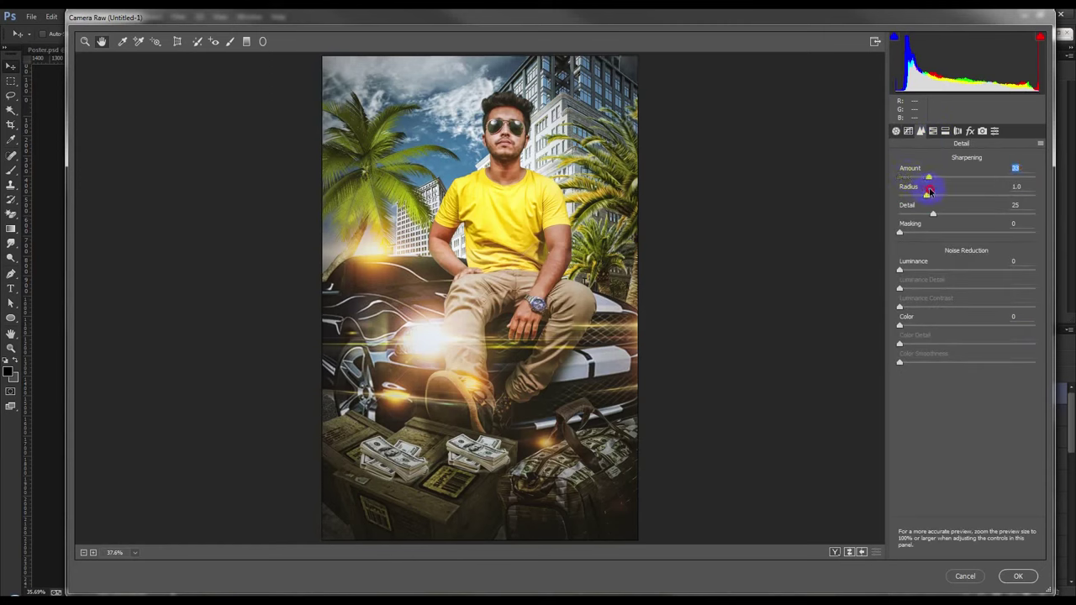
{"action": "left_click", "coordinate": [971, 132]}
{"action": "left_click_drag", "start_coordinate": [974, 319], "coordinate": [958, 317]}
{"action": "left_click", "coordinate": [946, 132]}
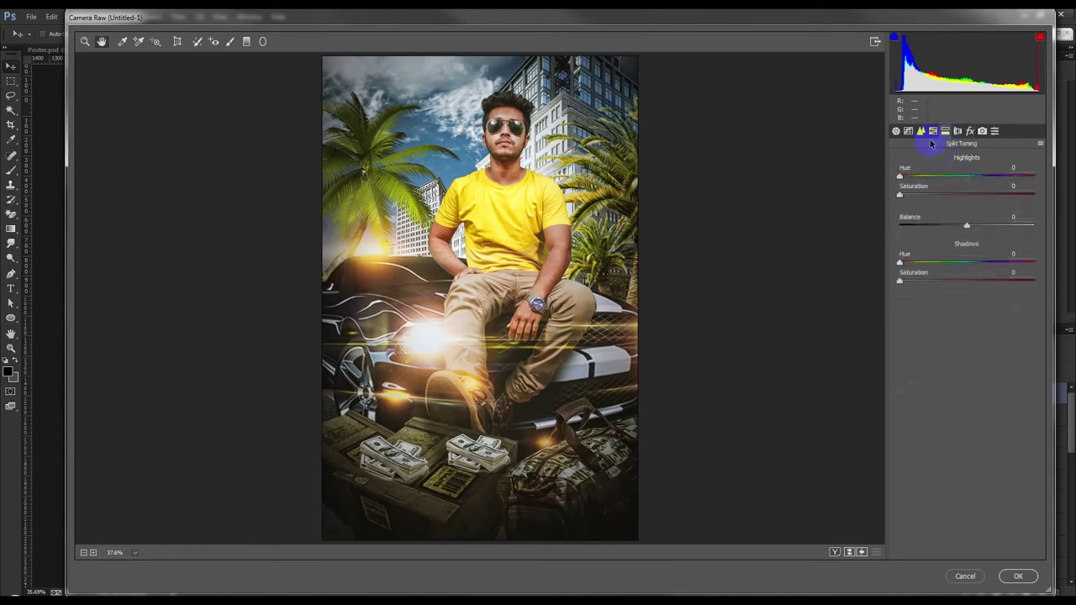
{"action": "left_click", "coordinate": [932, 132]}
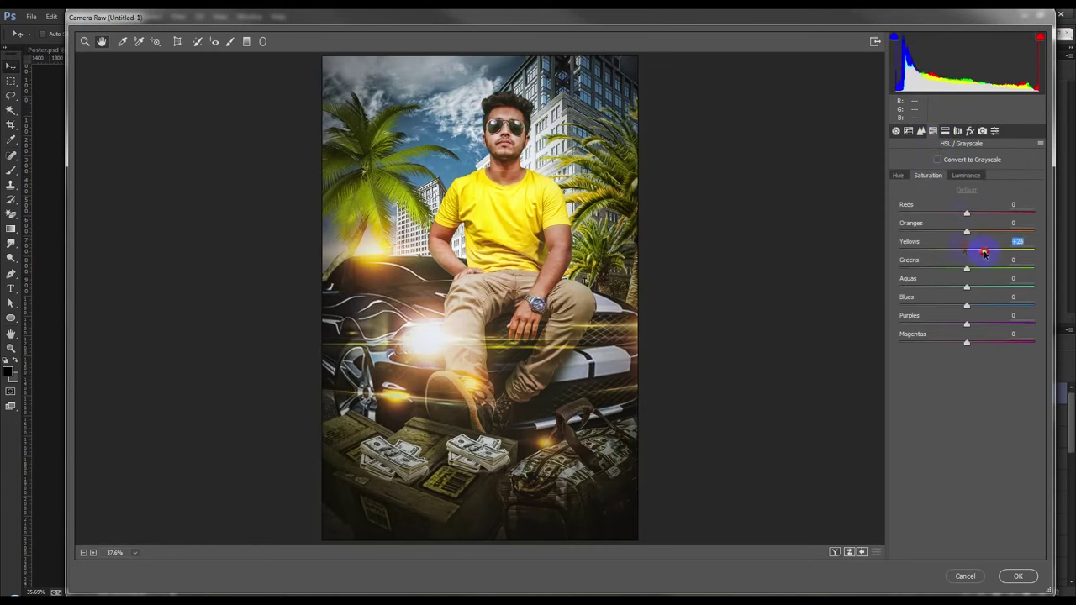
{"action": "left_click", "coordinate": [1019, 577]}
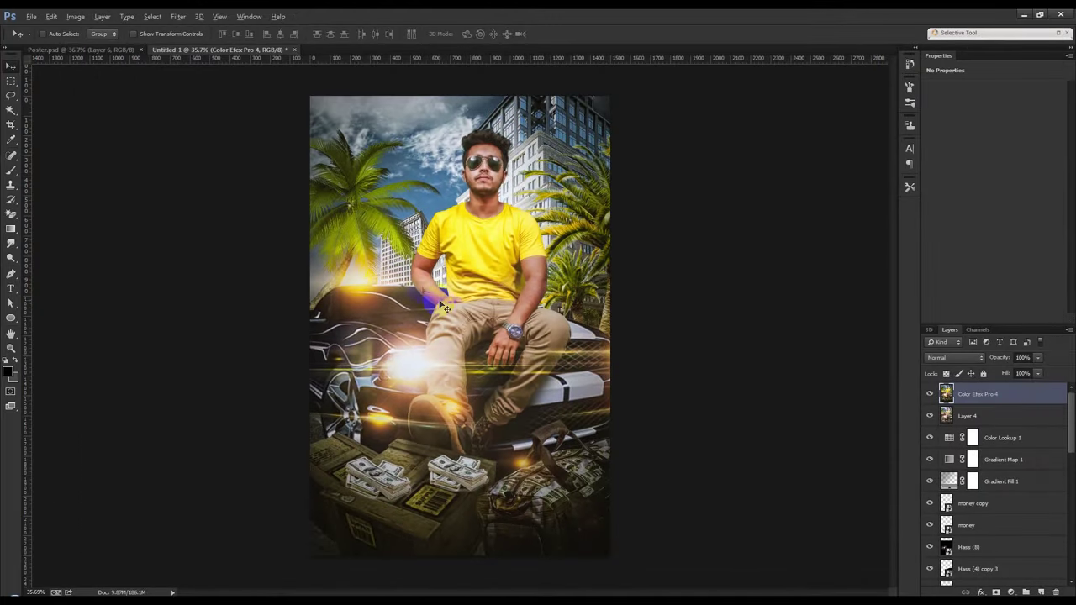
- On Untitled-1, raise the Oranges luminance in Camera Raw's HSL panel and apply it
{"action": "left_click", "coordinate": [122, 49]}
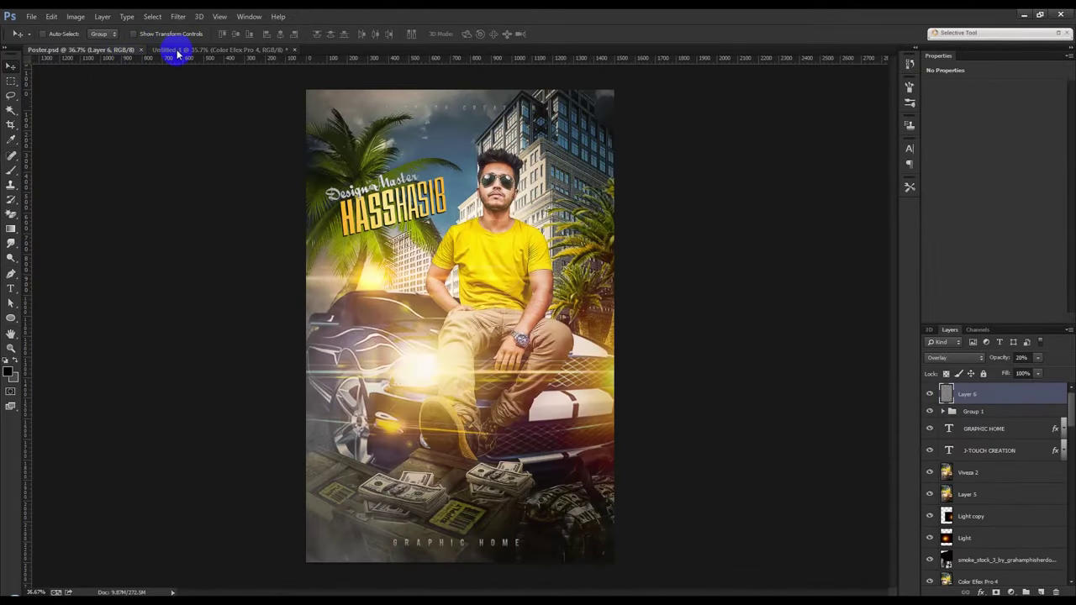
{"action": "left_click", "coordinate": [176, 50]}
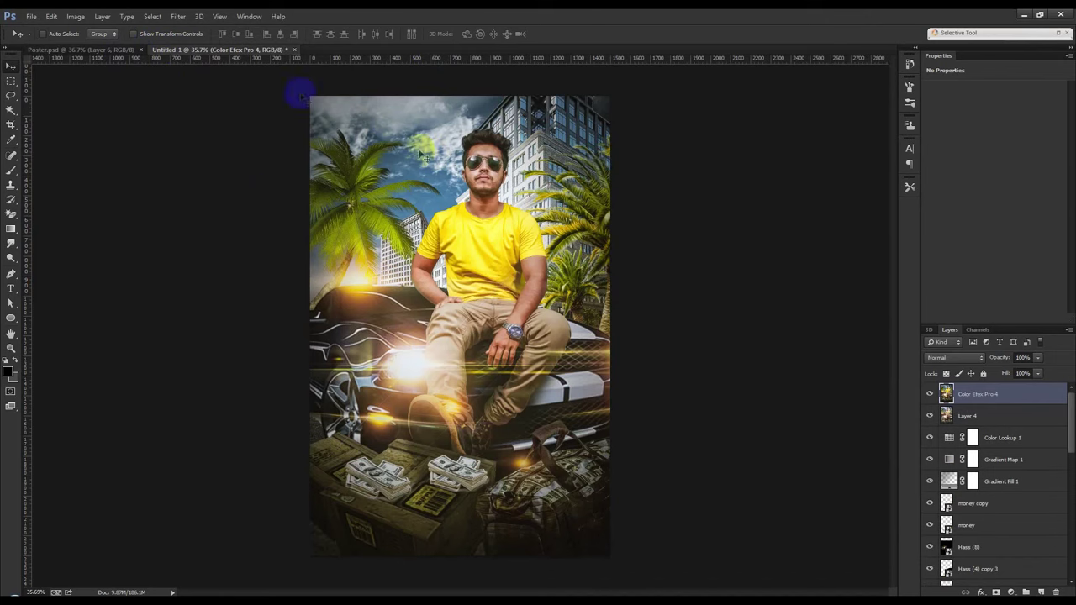
{"action": "left_click", "coordinate": [177, 16]}
{"action": "mouse_move", "coordinate": [202, 330]}
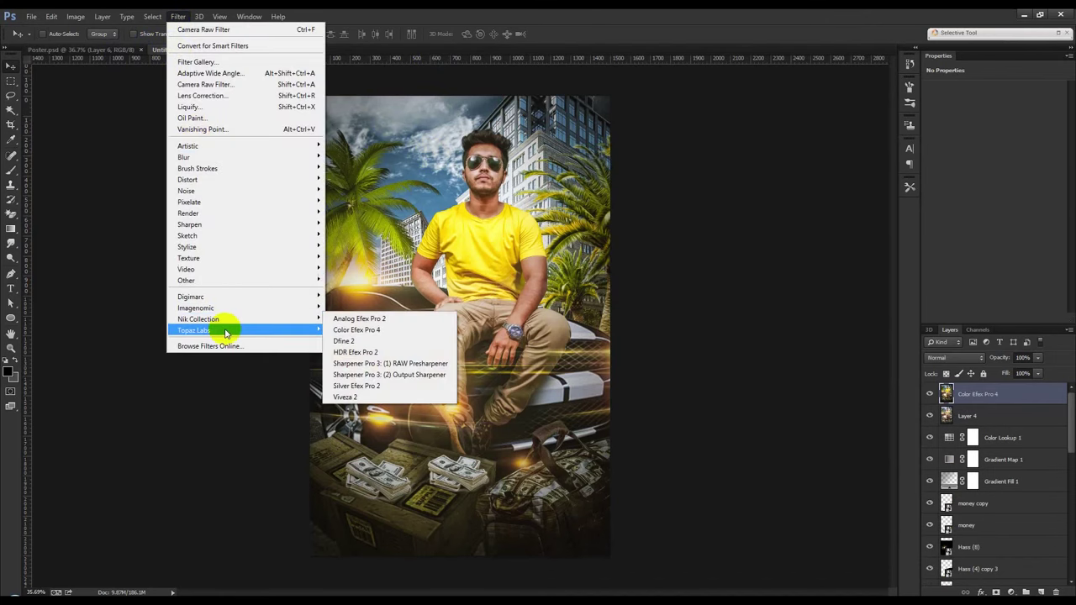
{"action": "left_click", "coordinate": [215, 85]}
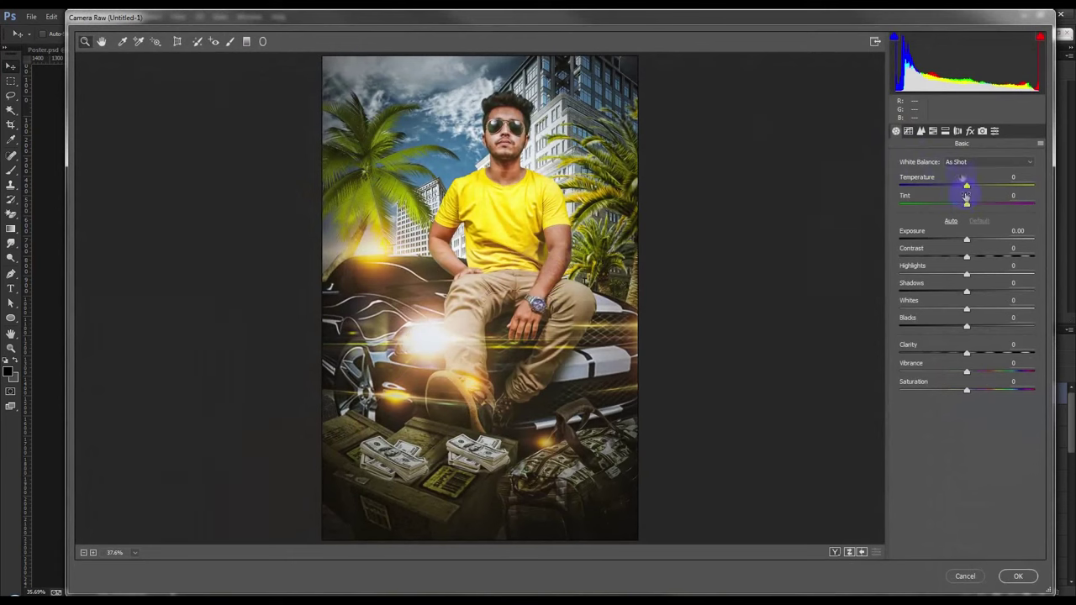
{"action": "left_click", "coordinate": [932, 131]}
{"action": "left_click", "coordinate": [959, 176]}
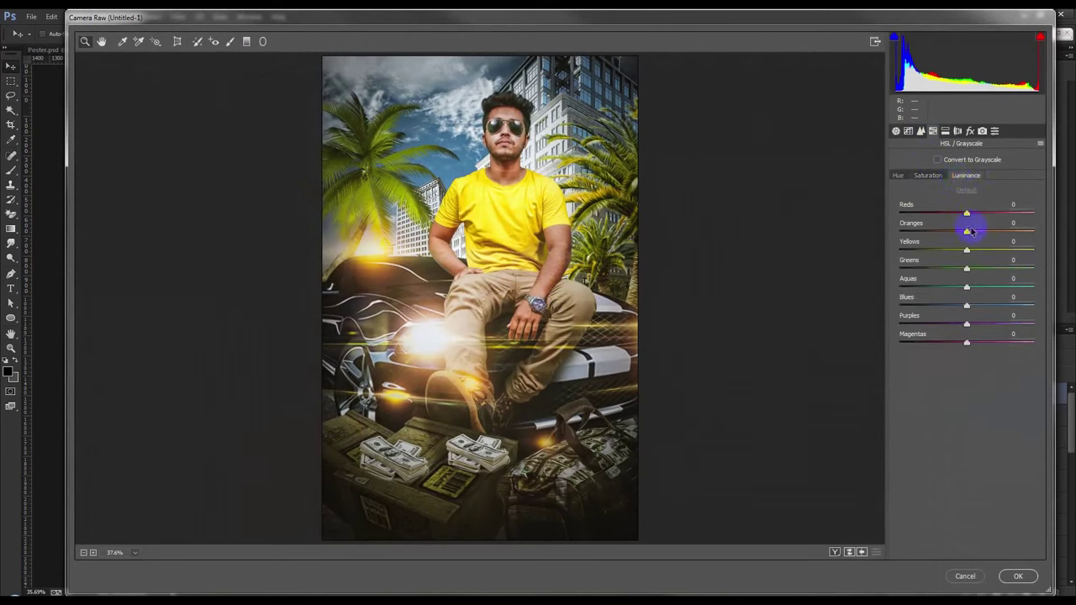
{"action": "left_click_drag", "start_coordinate": [967, 232], "coordinate": [984, 234]}
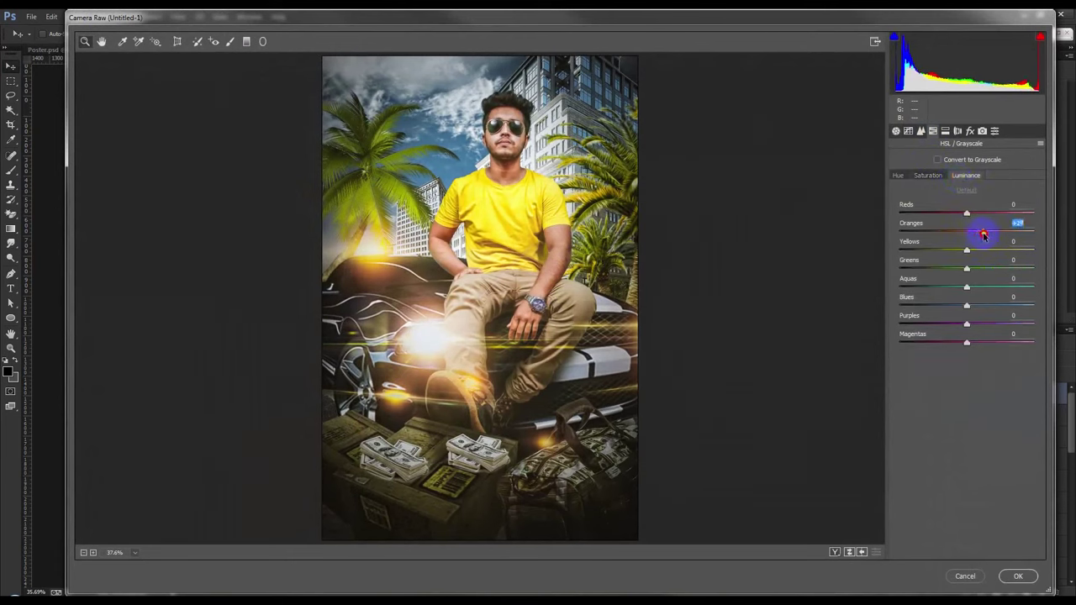
{"action": "left_click", "coordinate": [1017, 575]}
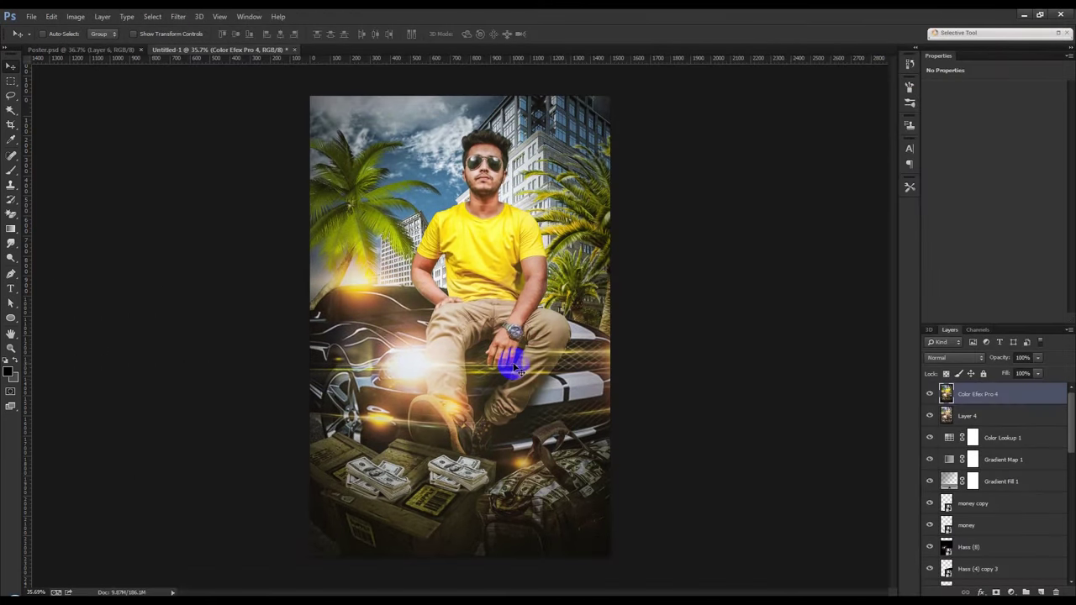
- Raise Viveza 2's global Structure slider and apply it to the composite
{"action": "left_click", "coordinate": [177, 18]}
{"action": "mouse_move", "coordinate": [198, 319]}
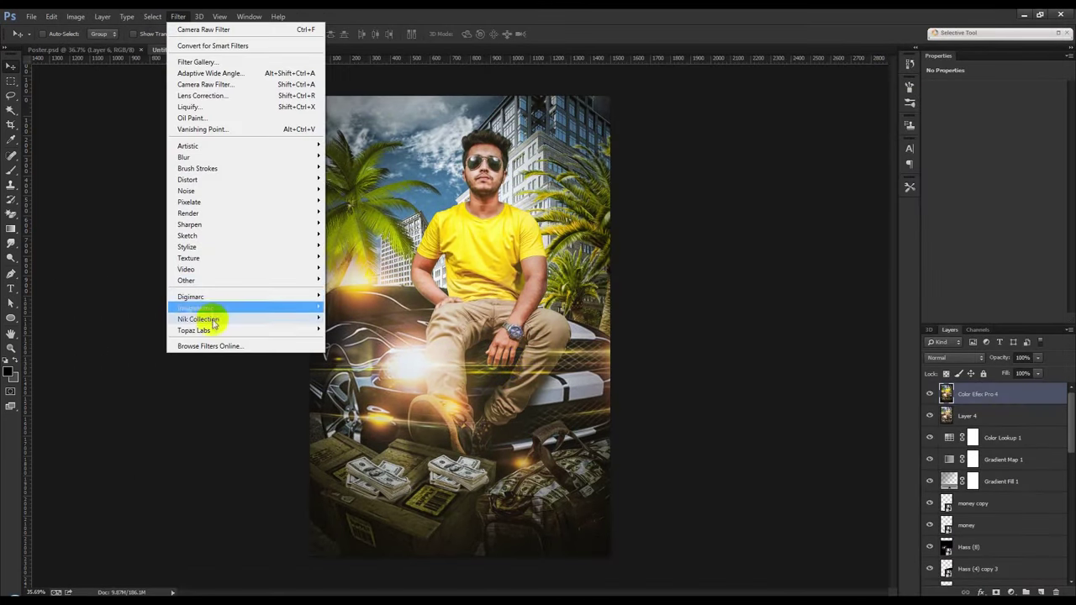
{"action": "left_click", "coordinate": [371, 398]}
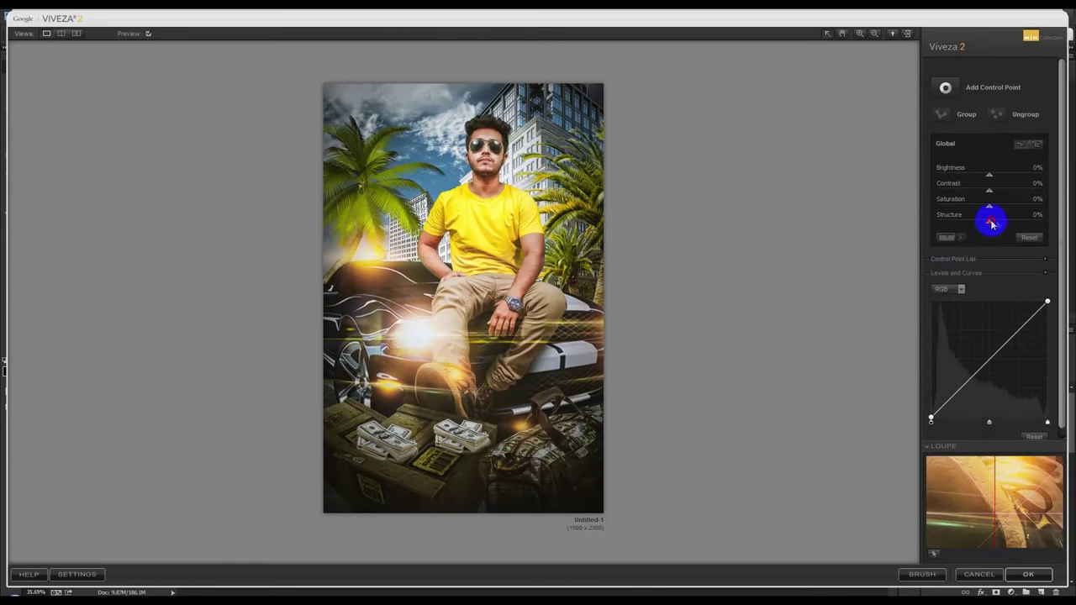
{"action": "left_click_drag", "start_coordinate": [989, 222], "coordinate": [1022, 223]}
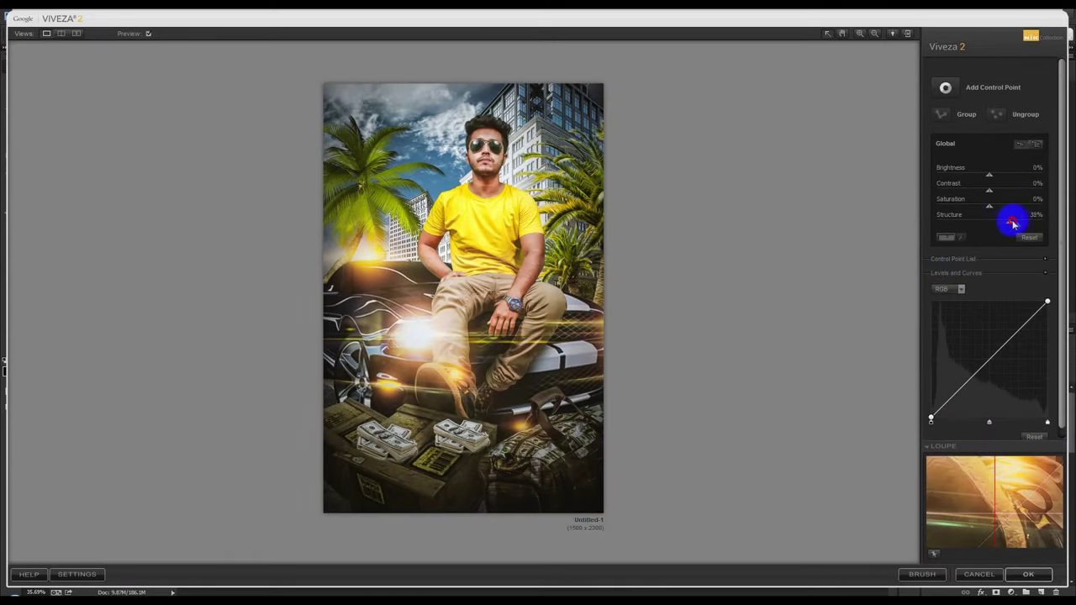
{"action": "left_click", "coordinate": [1028, 574]}
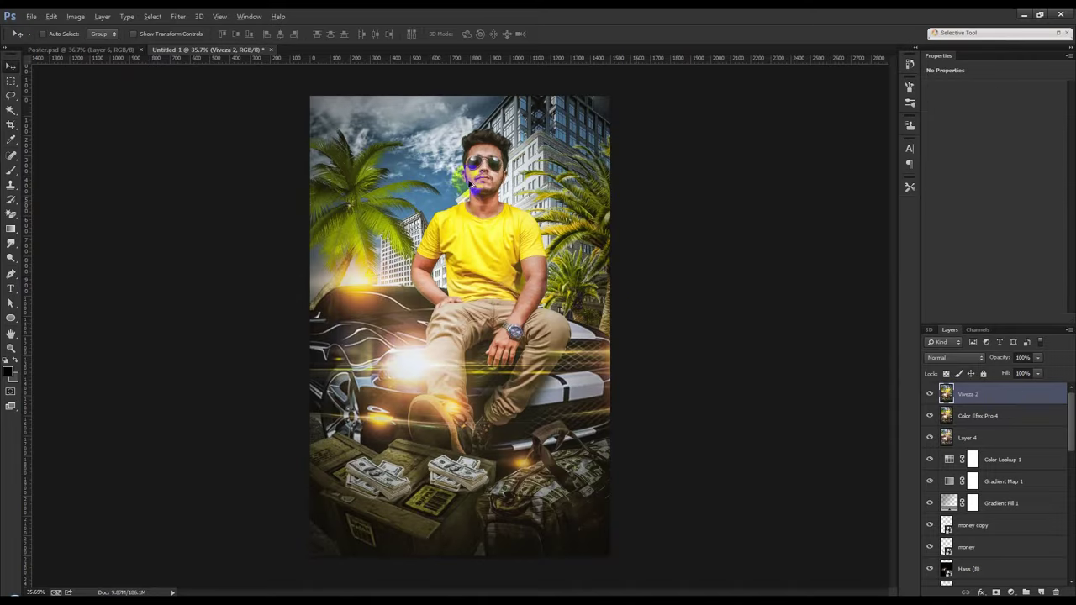
- With the Smudge tool, smooth the forehead and fade the glare on the left lens
{"action": "scroll", "coordinate": [475, 173], "scroll_direction": "up", "scroll_amount": 5}
{"action": "scroll", "coordinate": [486, 143], "scroll_direction": "up", "scroll_amount": 2}
{"action": "scroll", "coordinate": [480, 108], "scroll_direction": "up", "scroll_amount": 1}
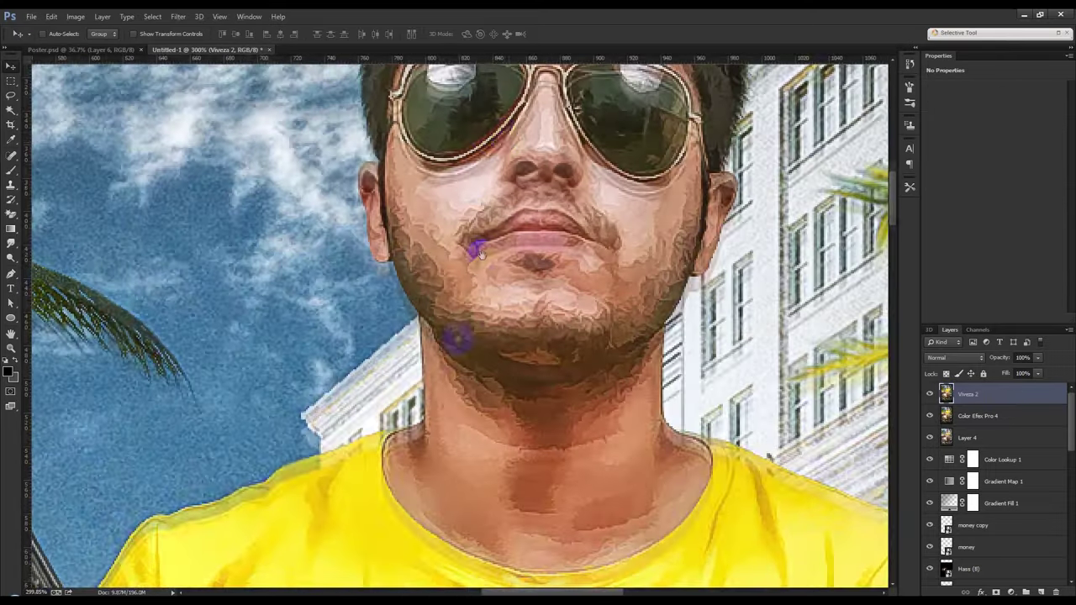
{"action": "scroll", "coordinate": [475, 247], "scroll_direction": "up", "scroll_amount": 2}
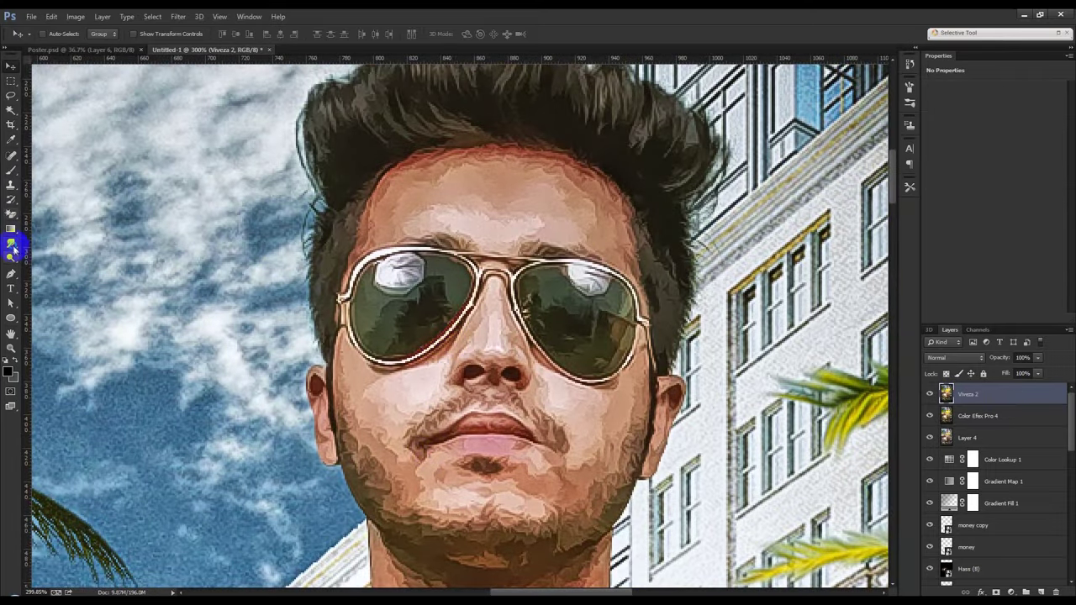
{"action": "left_click_drag", "start_coordinate": [11, 243], "coordinate": [48, 266]}
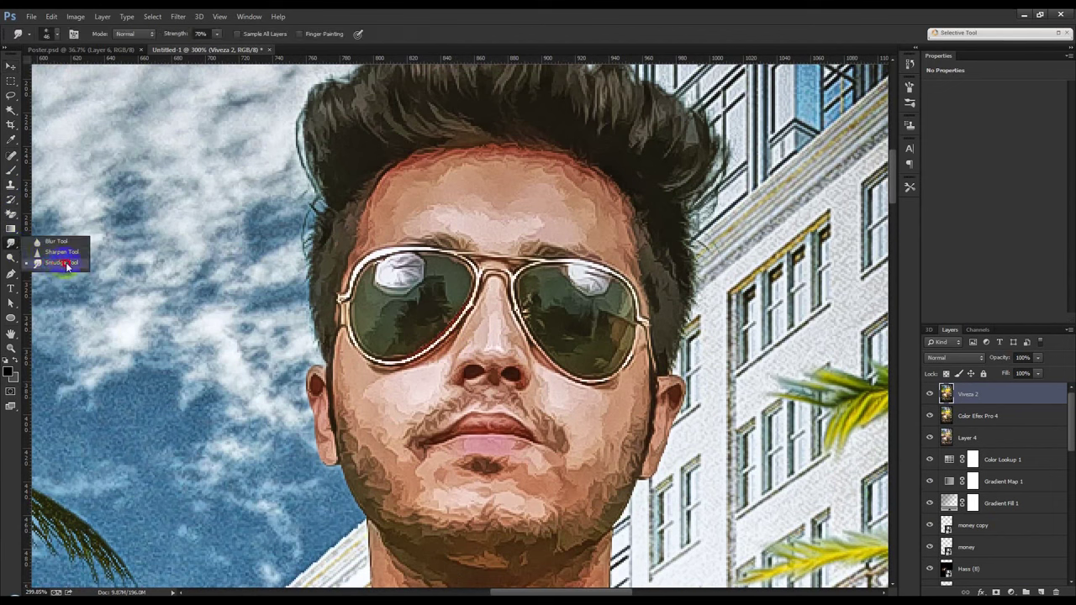
{"action": "left_click", "coordinate": [202, 34]}
{"action": "type", "text": "9"}
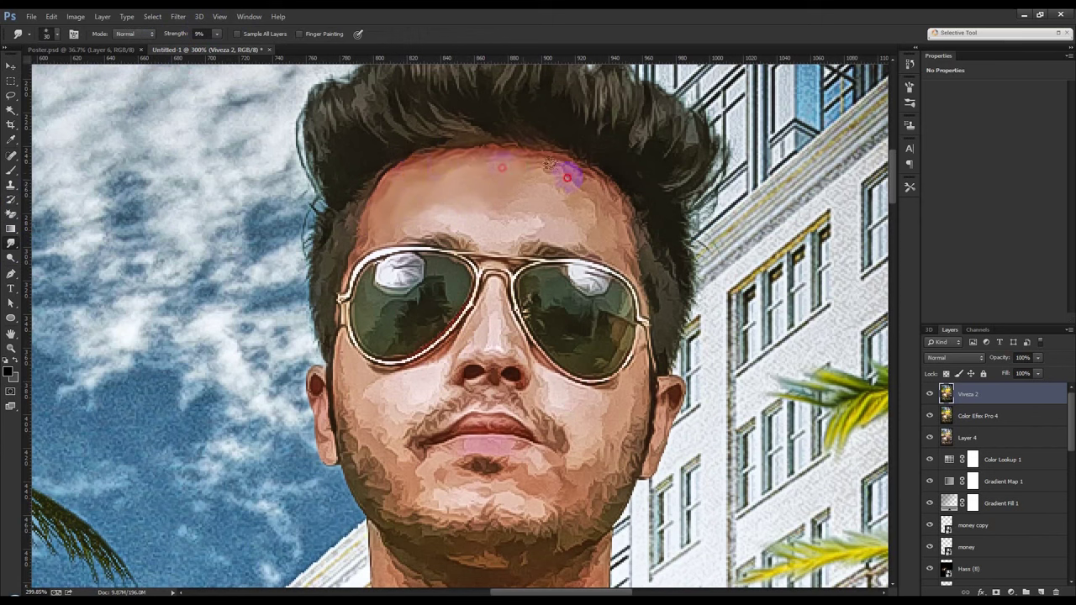
{"action": "mouse_move", "coordinate": [567, 178]}
{"action": "left_mouse_down"}
{"action": "mouse_move", "coordinate": [511, 234]}
{"action": "mouse_move", "coordinate": [373, 234]}
{"action": "left_mouse_up"}
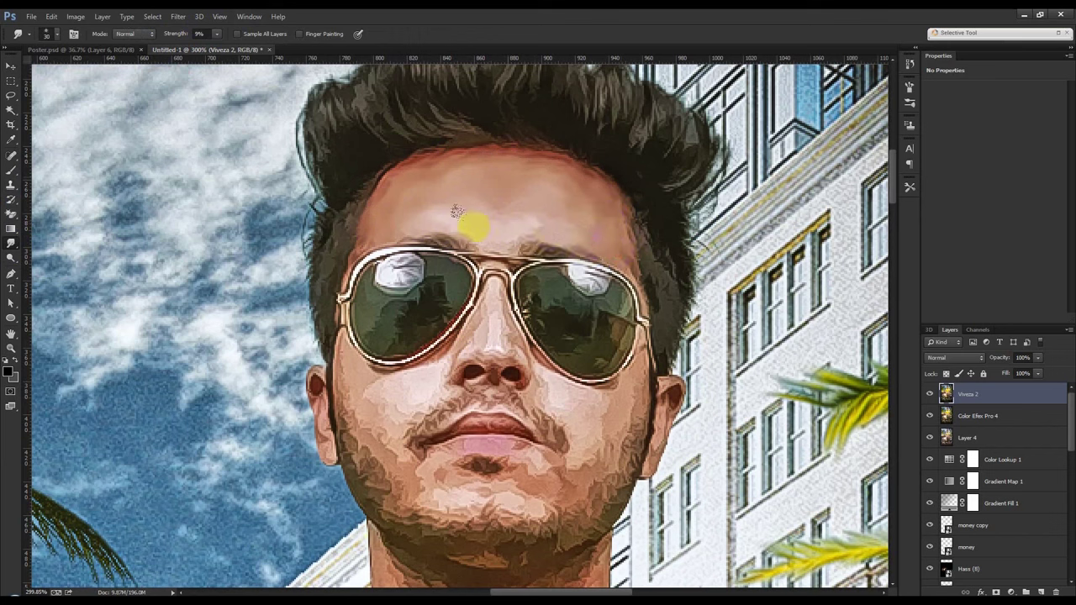
{"action": "mouse_move", "coordinate": [402, 314]}
{"action": "left_mouse_down"}
{"action": "mouse_move", "coordinate": [378, 315]}
{"action": "mouse_move", "coordinate": [383, 277]}
{"action": "mouse_move", "coordinate": [413, 257]}
{"action": "mouse_move", "coordinate": [414, 316]}
{"action": "mouse_move", "coordinate": [588, 300]}
{"action": "mouse_move", "coordinate": [556, 319]}
{"action": "mouse_move", "coordinate": [547, 308]}
{"action": "mouse_move", "coordinate": [600, 283]}
{"action": "mouse_move", "coordinate": [588, 336]}
{"action": "mouse_move", "coordinate": [631, 311]}
{"action": "mouse_move", "coordinate": [613, 348]}
{"action": "mouse_move", "coordinate": [588, 340]}
{"action": "left_mouse_up"}
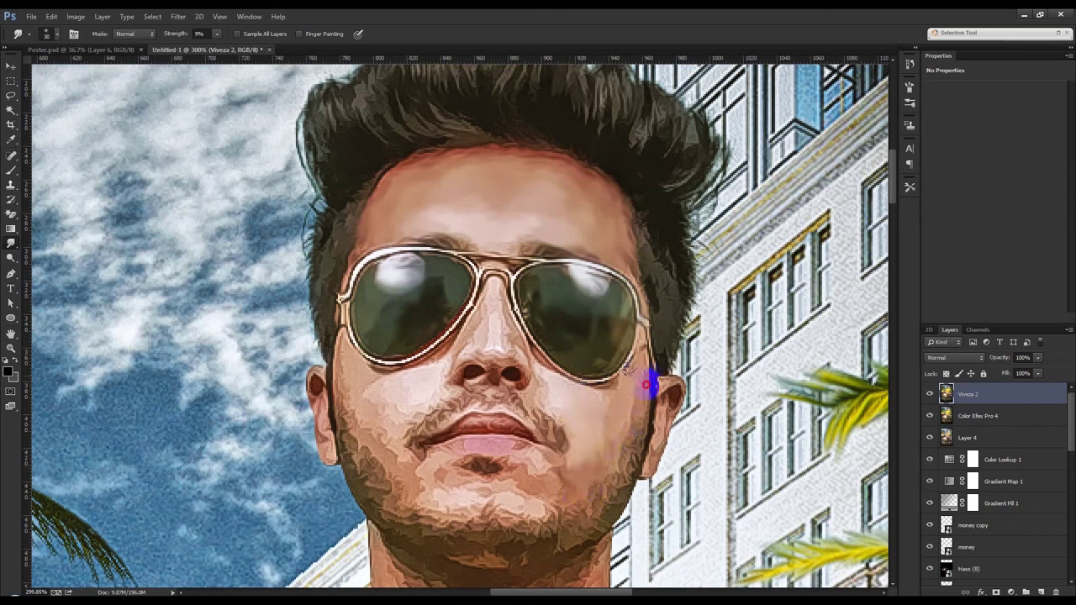
- Smudge the cheeks, jawline, lips, chin and neck collar into smooth painted skin
{"action": "mouse_move", "coordinate": [583, 401]}
{"action": "left_mouse_down"}
{"action": "mouse_move", "coordinate": [493, 336]}
{"action": "mouse_move", "coordinate": [445, 341]}
{"action": "mouse_move", "coordinate": [508, 368]}
{"action": "mouse_move", "coordinate": [483, 355]}
{"action": "mouse_move", "coordinate": [480, 379]}
{"action": "mouse_move", "coordinate": [450, 370]}
{"action": "mouse_move", "coordinate": [362, 416]}
{"action": "left_mouse_up"}
{"action": "mouse_move", "coordinate": [354, 378]}
{"action": "left_mouse_down"}
{"action": "mouse_move", "coordinate": [391, 428]}
{"action": "mouse_move", "coordinate": [401, 471]}
{"action": "mouse_move", "coordinate": [474, 502]}
{"action": "mouse_move", "coordinate": [512, 504]}
{"action": "left_mouse_up"}
{"action": "left_click", "coordinate": [517, 435]}
{"action": "mouse_move", "coordinate": [514, 441]}
{"action": "left_mouse_down"}
{"action": "mouse_move", "coordinate": [456, 439]}
{"action": "mouse_move", "coordinate": [480, 428]}
{"action": "mouse_move", "coordinate": [524, 434]}
{"action": "mouse_move", "coordinate": [452, 385]}
{"action": "mouse_move", "coordinate": [344, 387]}
{"action": "left_mouse_up"}
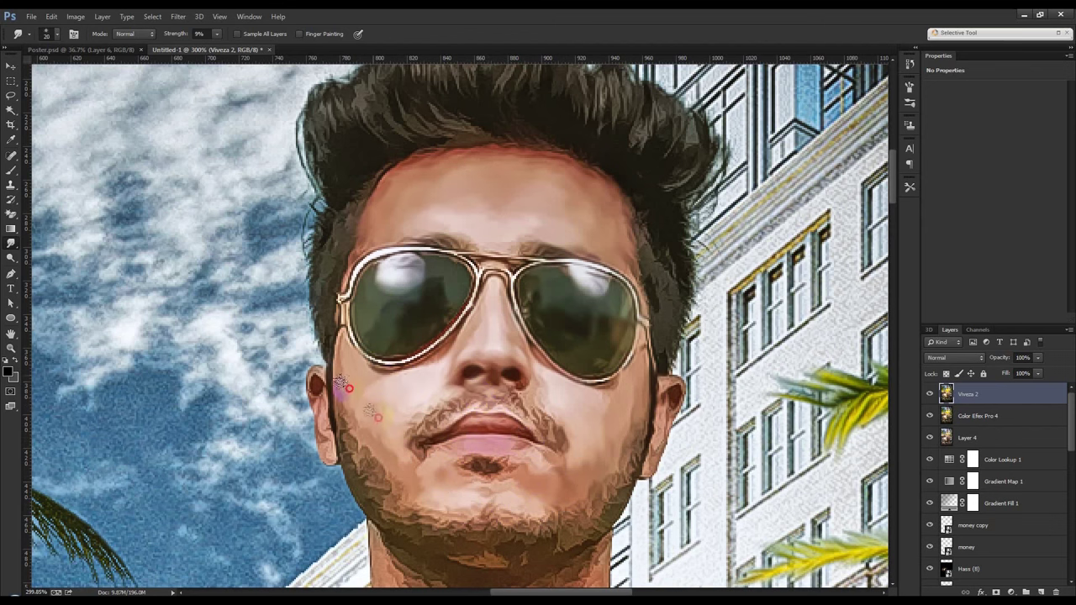
{"action": "left_click_drag", "start_coordinate": [435, 492], "coordinate": [513, 490]}
{"action": "scroll", "coordinate": [573, 380], "scroll_direction": "down", "scroll_amount": 1}
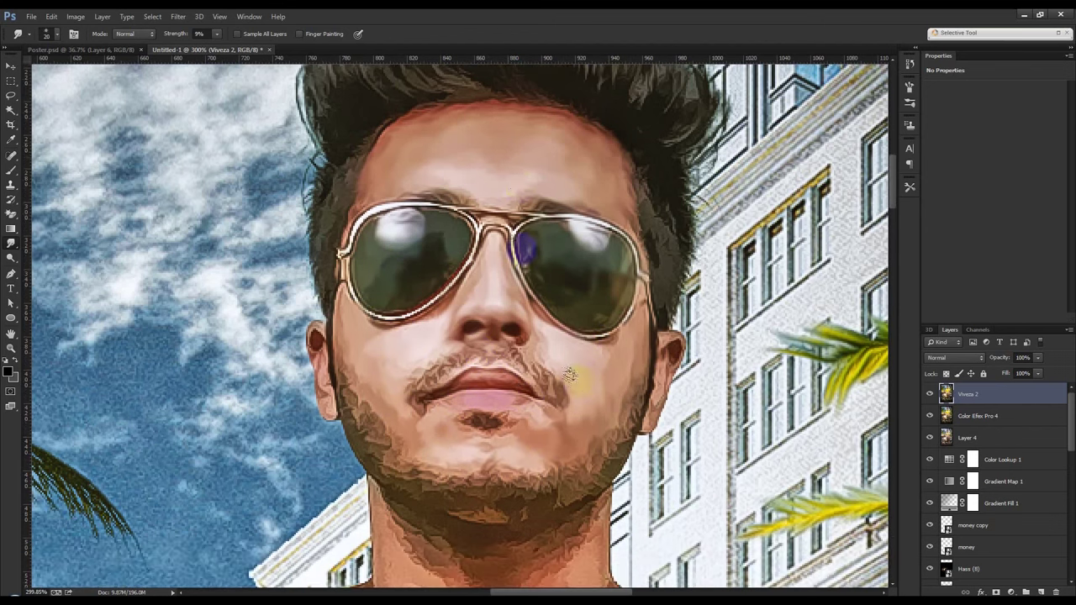
{"action": "left_click", "coordinate": [498, 203]}
{"action": "scroll", "coordinate": [579, 264], "scroll_direction": "down", "scroll_amount": 1}
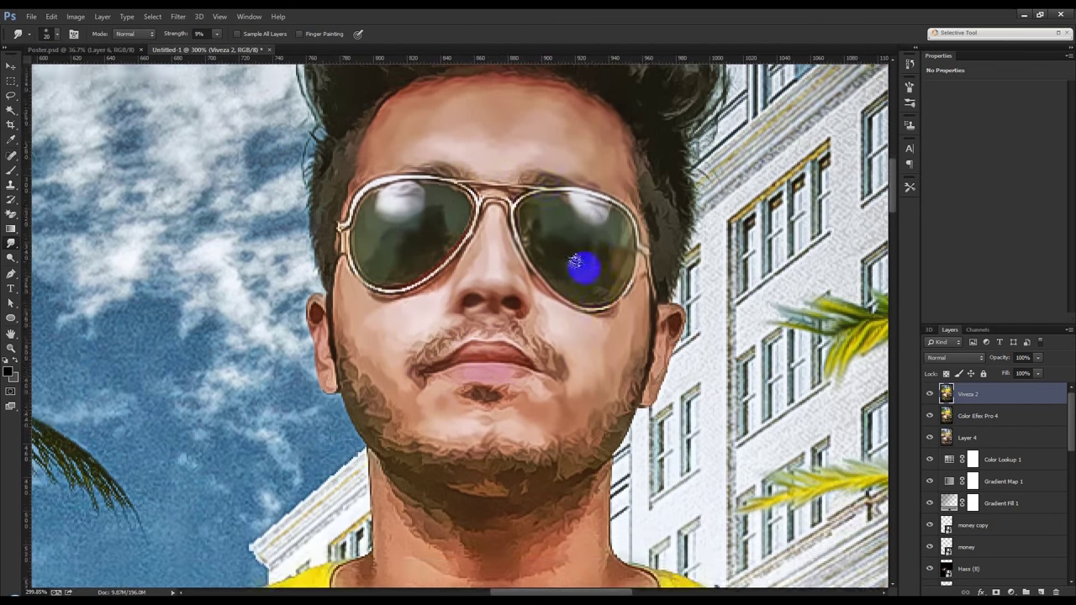
{"action": "scroll", "coordinate": [613, 241], "scroll_direction": "down", "scroll_amount": 2}
{"action": "scroll", "coordinate": [600, 293], "scroll_direction": "down", "scroll_amount": 1}
{"action": "scroll", "coordinate": [600, 293], "scroll_direction": "down", "scroll_amount": 1}
{"action": "mouse_move", "coordinate": [391, 340]}
{"action": "left_mouse_down"}
{"action": "mouse_move", "coordinate": [373, 311]}
{"action": "mouse_move", "coordinate": [367, 428]}
{"action": "mouse_move", "coordinate": [420, 512]}
{"action": "mouse_move", "coordinate": [387, 414]}
{"action": "mouse_move", "coordinate": [426, 328]}
{"action": "mouse_move", "coordinate": [449, 426]}
{"action": "mouse_move", "coordinate": [540, 361]}
{"action": "mouse_move", "coordinate": [565, 408]}
{"action": "mouse_move", "coordinate": [641, 434]}
{"action": "mouse_move", "coordinate": [512, 513]}
{"action": "mouse_move", "coordinate": [577, 471]}
{"action": "mouse_move", "coordinate": [465, 459]}
{"action": "mouse_move", "coordinate": [540, 389]}
{"action": "mouse_move", "coordinate": [540, 457]}
{"action": "mouse_move", "coordinate": [670, 425]}
{"action": "mouse_move", "coordinate": [557, 407]}
{"action": "left_mouse_up"}
- Smudge the first arm's forearm, elbow and upper arm skin at 9% strength
{"action": "scroll", "coordinate": [496, 406], "scroll_direction": "down", "scroll_amount": 2}
{"action": "scroll", "coordinate": [503, 397], "scroll_direction": "down", "scroll_amount": 5}
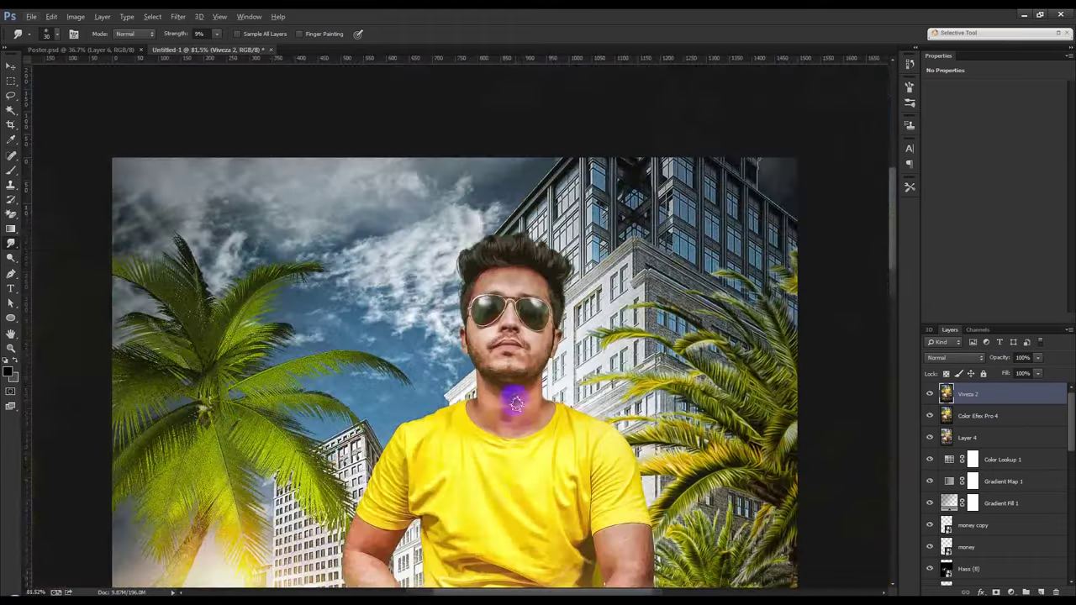
{"action": "scroll", "coordinate": [580, 277], "scroll_direction": "down", "scroll_amount": 3}
{"action": "scroll", "coordinate": [437, 303], "scroll_direction": "up", "scroll_amount": 4}
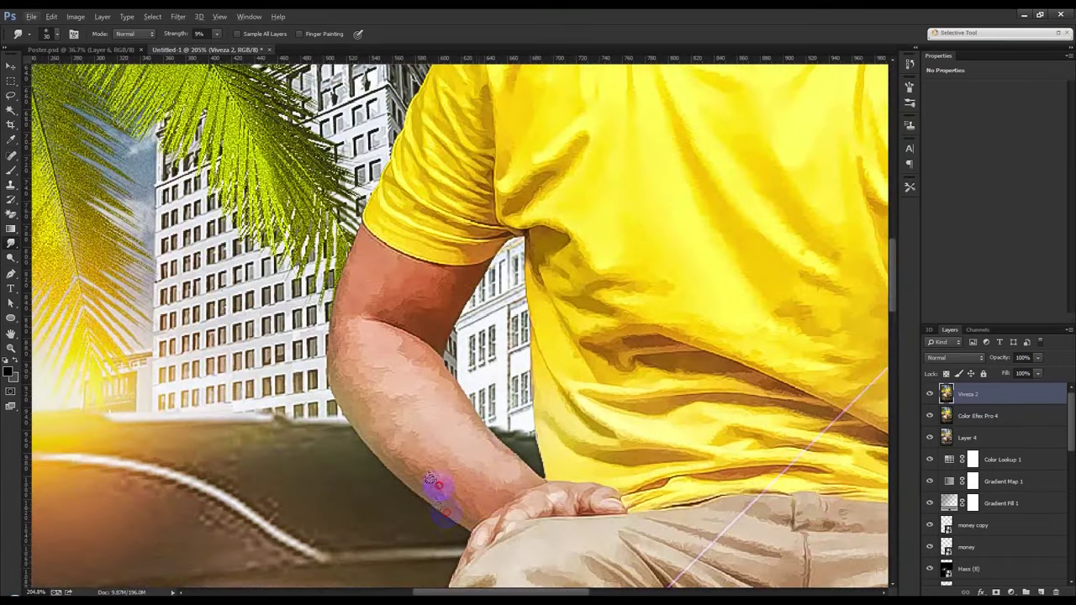
{"action": "left_click_drag", "start_coordinate": [428, 492], "coordinate": [343, 382]}
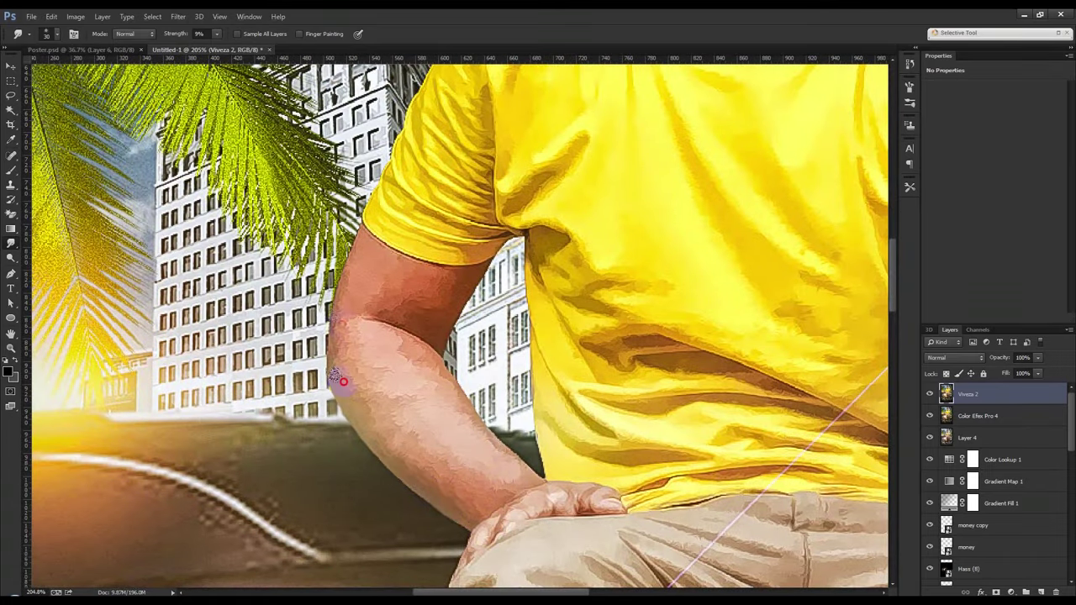
{"action": "mouse_move", "coordinate": [357, 314]}
{"action": "left_mouse_down"}
{"action": "mouse_move", "coordinate": [344, 261]}
{"action": "mouse_move", "coordinate": [401, 281]}
{"action": "mouse_move", "coordinate": [467, 280]}
{"action": "left_mouse_up"}
{"action": "mouse_move", "coordinate": [337, 312]}
{"action": "left_mouse_down"}
{"action": "mouse_move", "coordinate": [439, 319]}
{"action": "mouse_move", "coordinate": [396, 365]}
{"action": "mouse_move", "coordinate": [350, 354]}
{"action": "mouse_move", "coordinate": [352, 367]}
{"action": "left_mouse_up"}
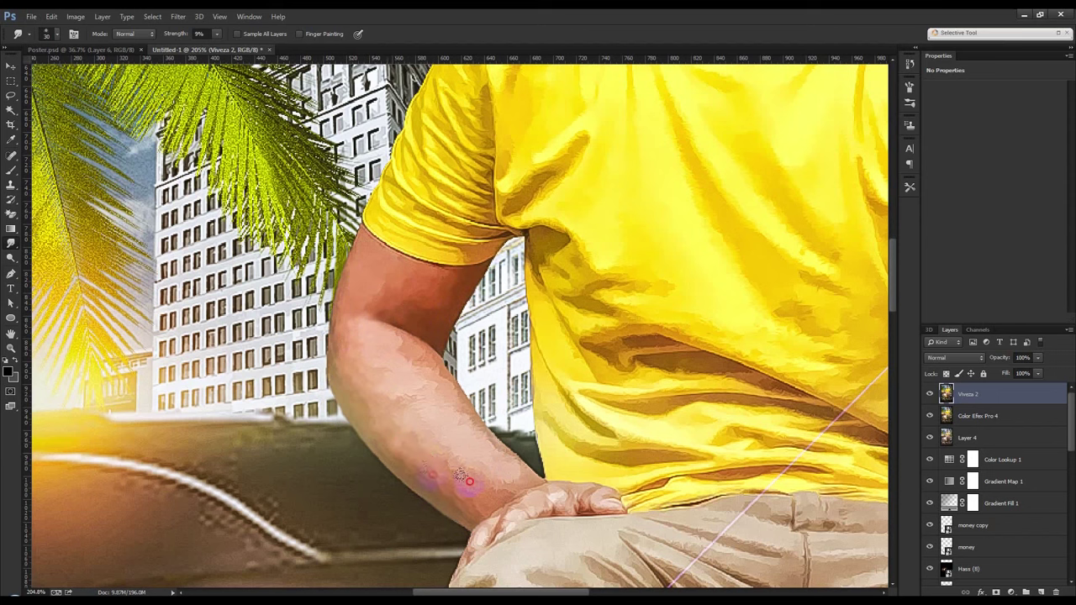
{"action": "mouse_move", "coordinate": [443, 442]}
{"action": "left_mouse_down"}
{"action": "mouse_move", "coordinate": [449, 423]}
{"action": "mouse_move", "coordinate": [478, 437]}
{"action": "mouse_move", "coordinate": [442, 372]}
{"action": "mouse_move", "coordinate": [506, 447]}
{"action": "left_mouse_up"}
- Smudge the other upper arm, forearm and back of the hand down to the fingertip
{"action": "scroll", "coordinate": [384, 437], "scroll_direction": "right", "scroll_amount": 5}
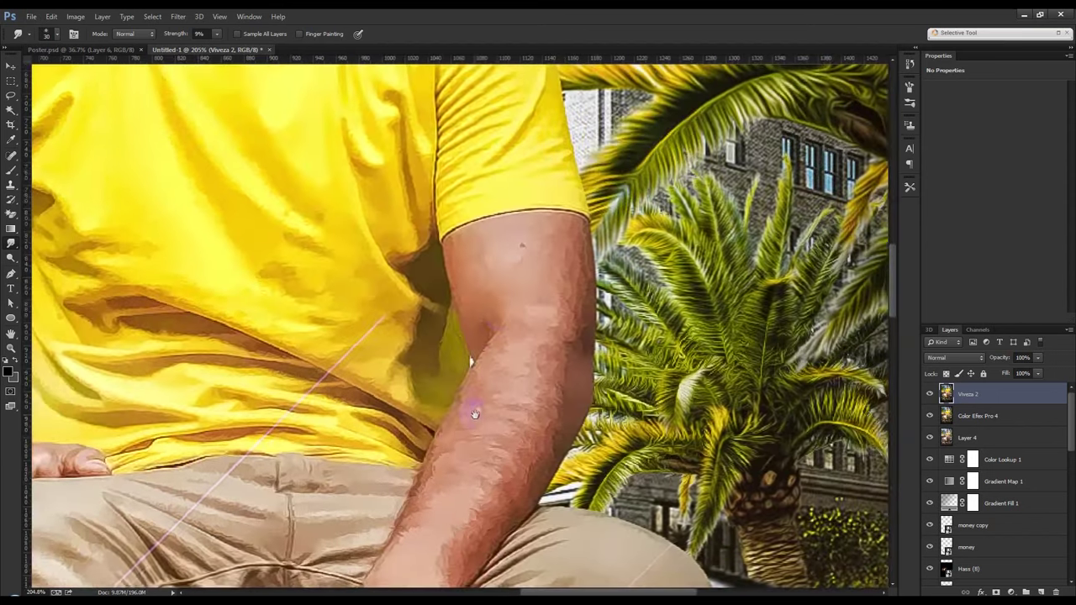
{"action": "mouse_move", "coordinate": [477, 273]}
{"action": "left_mouse_down"}
{"action": "mouse_move", "coordinate": [439, 247]}
{"action": "mouse_move", "coordinate": [507, 255]}
{"action": "mouse_move", "coordinate": [521, 230]}
{"action": "mouse_move", "coordinate": [476, 220]}
{"action": "mouse_move", "coordinate": [550, 241]}
{"action": "mouse_move", "coordinate": [574, 290]}
{"action": "left_mouse_up"}
{"action": "mouse_move", "coordinate": [521, 332]}
{"action": "left_mouse_down"}
{"action": "mouse_move", "coordinate": [493, 305]}
{"action": "mouse_move", "coordinate": [468, 319]}
{"action": "mouse_move", "coordinate": [504, 395]}
{"action": "mouse_move", "coordinate": [596, 201]}
{"action": "left_mouse_up"}
{"action": "left_click_drag", "start_coordinate": [532, 249], "coordinate": [476, 386]}
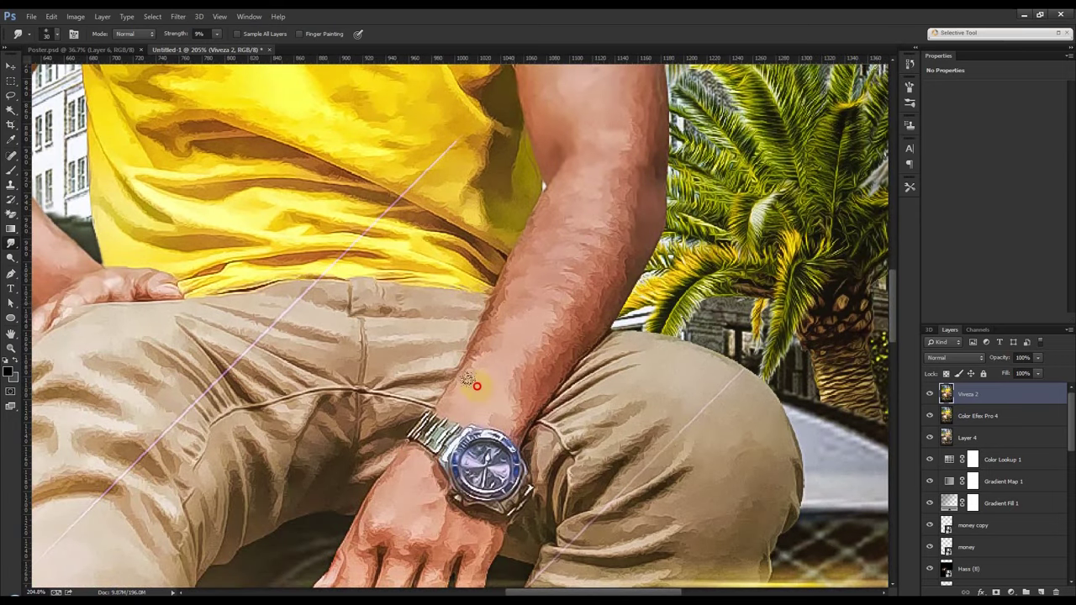
{"action": "left_click_drag", "start_coordinate": [561, 263], "coordinate": [610, 204]}
{"action": "mouse_move", "coordinate": [588, 255]}
{"action": "left_mouse_down"}
{"action": "mouse_move", "coordinate": [547, 207]}
{"action": "mouse_move", "coordinate": [469, 349]}
{"action": "mouse_move", "coordinate": [564, 157]}
{"action": "left_mouse_up"}
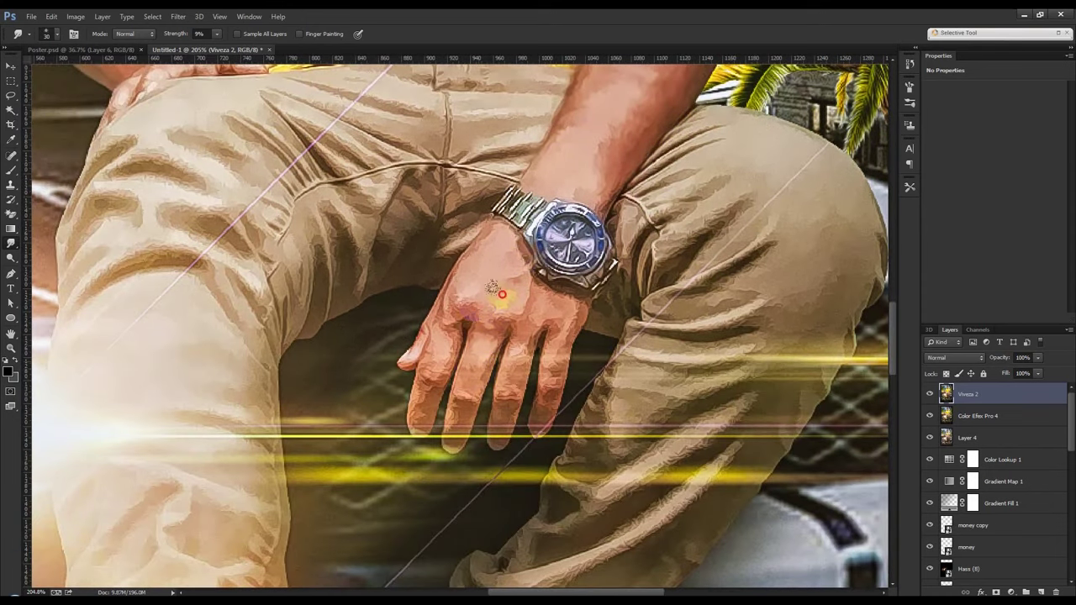
{"action": "mouse_move", "coordinate": [548, 320]}
{"action": "left_mouse_down"}
{"action": "mouse_move", "coordinate": [545, 403]}
{"action": "mouse_move", "coordinate": [509, 356]}
{"action": "mouse_move", "coordinate": [497, 412]}
{"action": "mouse_move", "coordinate": [533, 341]}
{"action": "mouse_move", "coordinate": [457, 412]}
{"action": "mouse_move", "coordinate": [421, 413]}
{"action": "mouse_move", "coordinate": [423, 355]}
{"action": "mouse_move", "coordinate": [454, 274]}
{"action": "left_mouse_up"}
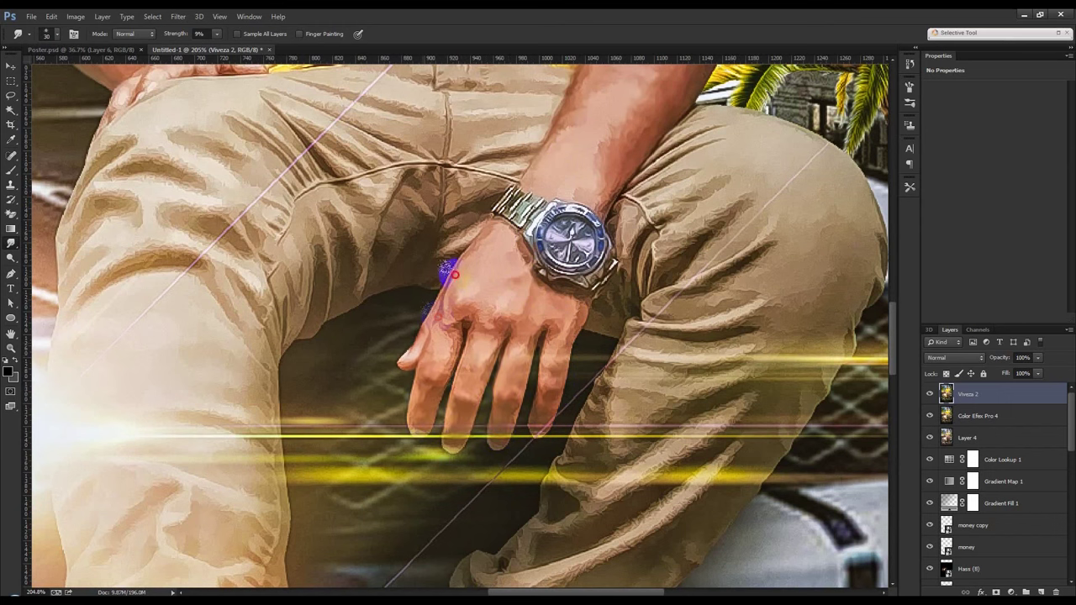
{"action": "scroll", "coordinate": [454, 274], "scroll_direction": "down", "scroll_amount": 3}
{"action": "scroll", "coordinate": [462, 269], "scroll_direction": "down", "scroll_amount": 2}
{"action": "scroll", "coordinate": [475, 265], "scroll_direction": "down", "scroll_amount": 2}
{"action": "scroll", "coordinate": [475, 265], "scroll_direction": "up", "scroll_amount": 2}
{"action": "scroll", "coordinate": [469, 254], "scroll_direction": "up", "scroll_amount": 2}
- Check the finished Poster.psd, then start a new type layer on Untitled-1
{"action": "left_click", "coordinate": [12, 67]}
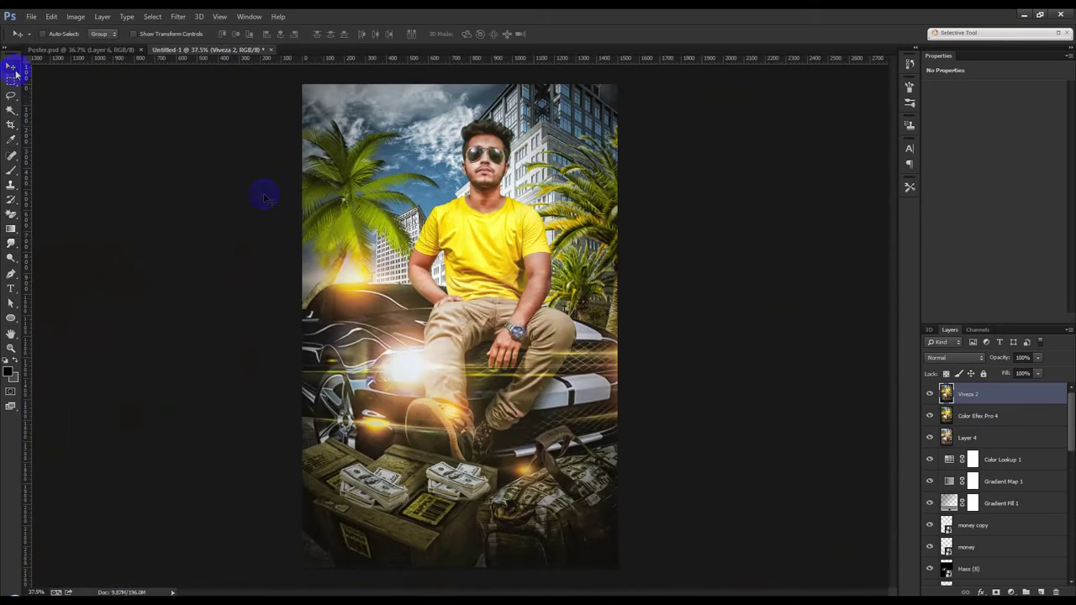
{"action": "left_click", "coordinate": [111, 49]}
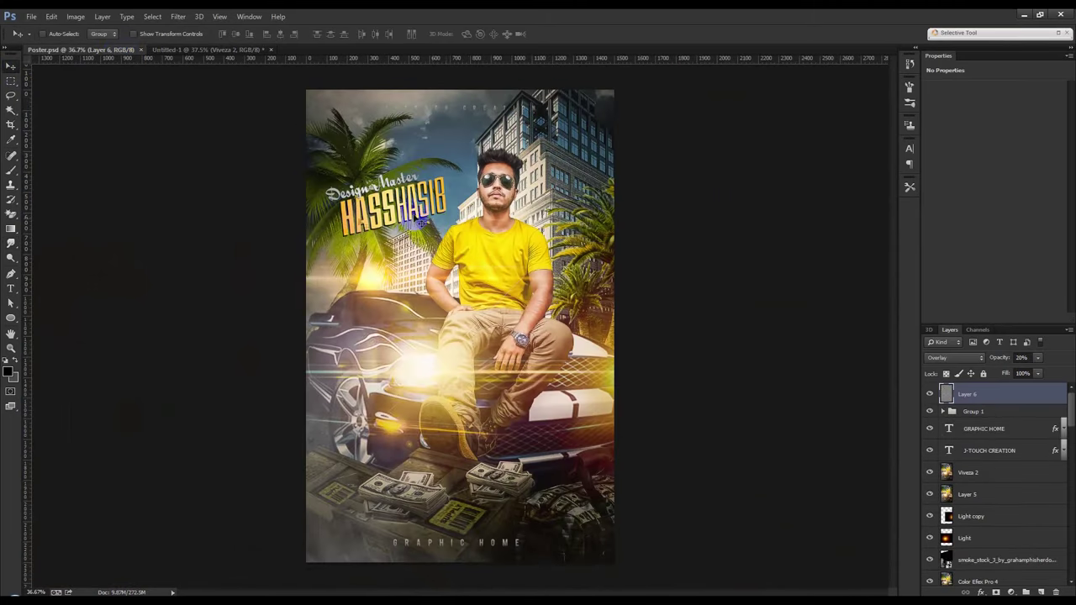
{"action": "left_click", "coordinate": [210, 50]}
{"action": "key", "text": "alt"}
{"action": "left_click", "coordinate": [11, 289]}
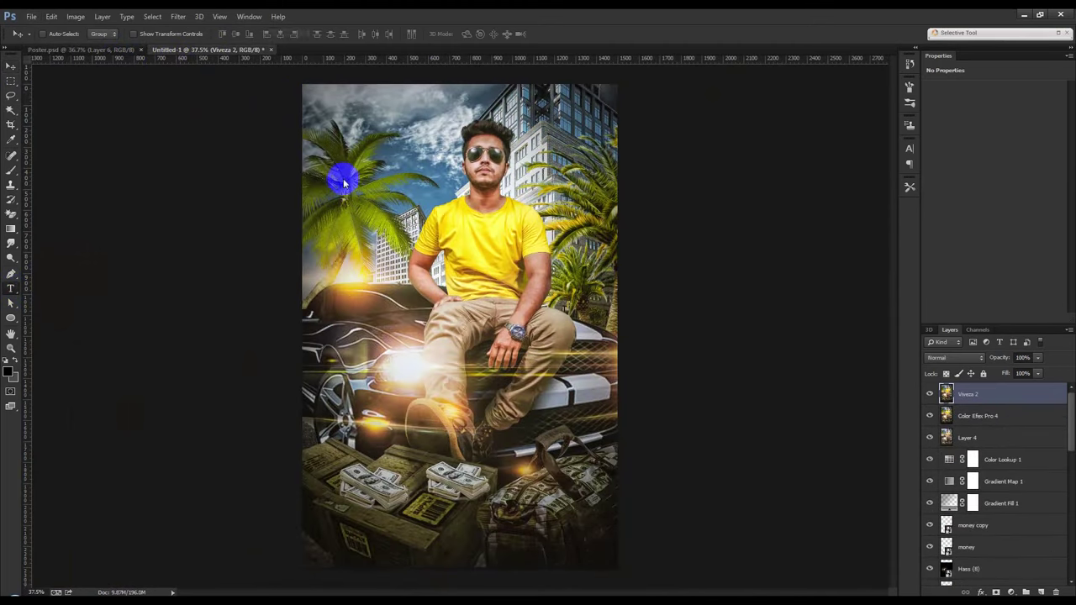
{"action": "left_click", "coordinate": [359, 193]}
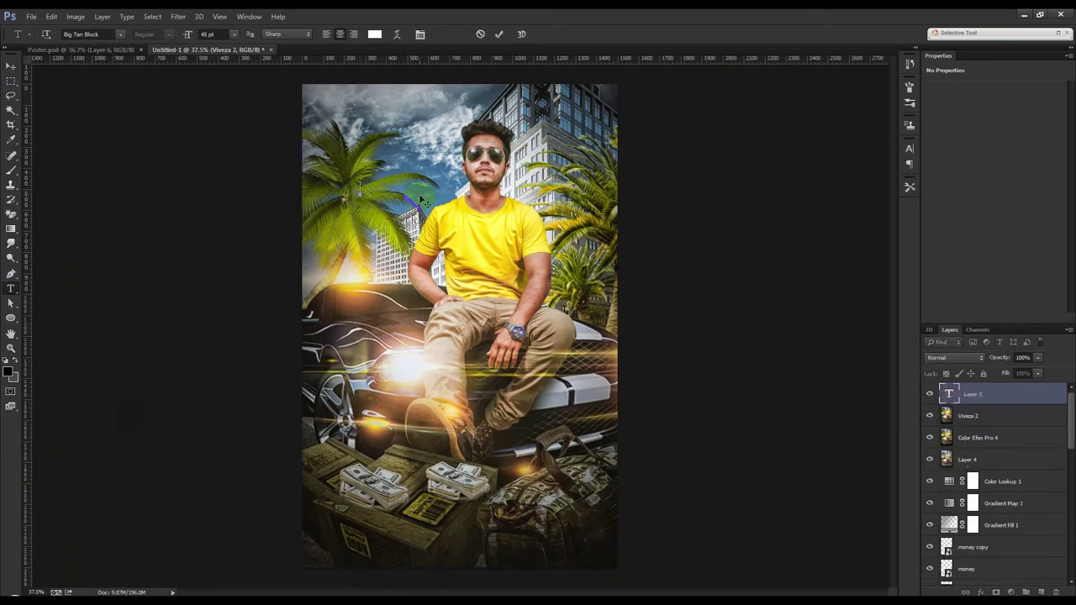
- Type the HASSHASIB title and set it to 260 pt Bold Italic
{"action": "type", "text": "HASS"}
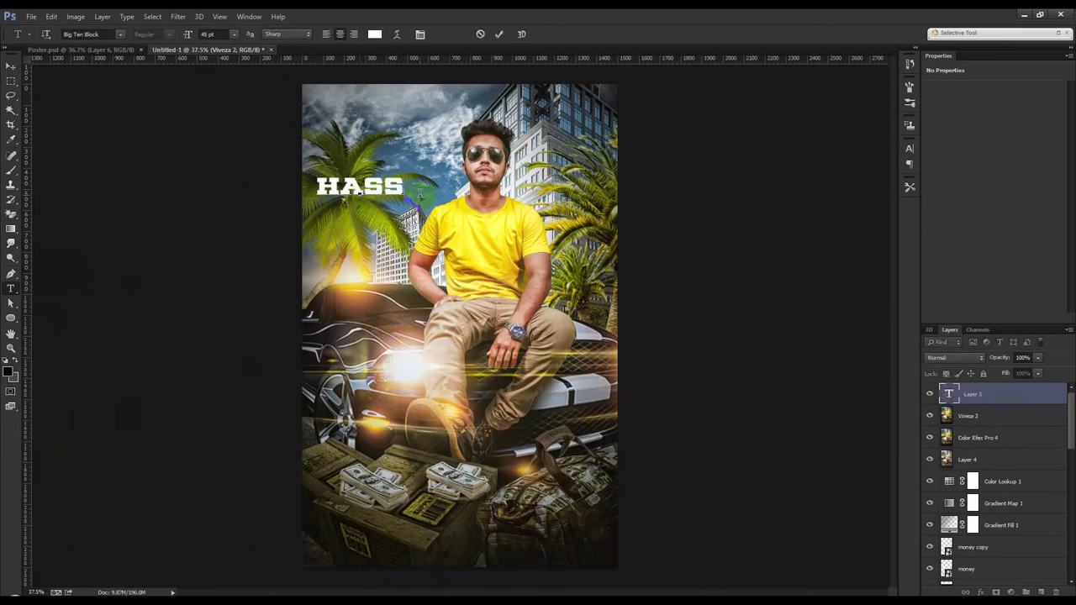
{"action": "type", "text": "HASIB"}
{"action": "key", "text": "ctrl+a"}
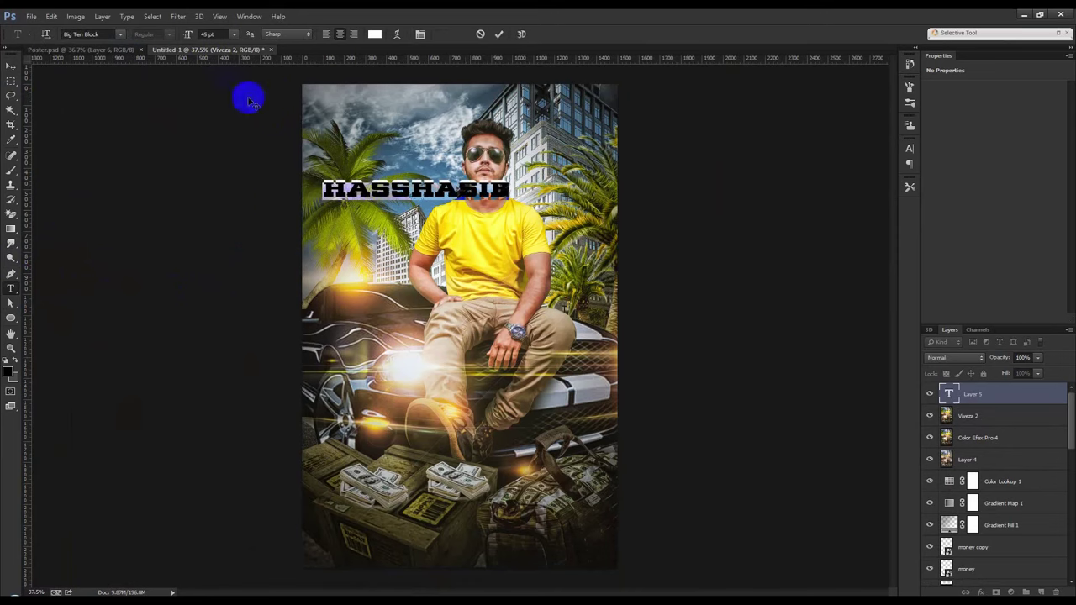
{"action": "scroll", "coordinate": [108, 34], "scroll_direction": "down", "scroll_amount": 1}
{"action": "scroll", "coordinate": [108, 34], "scroll_direction": "down", "scroll_amount": 1}
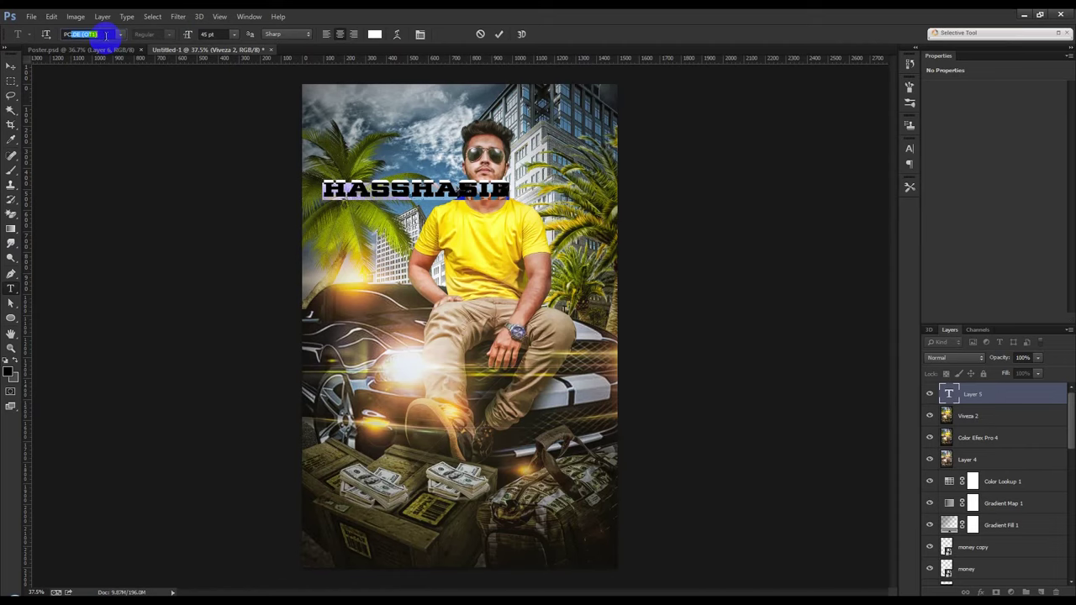
{"action": "scroll", "coordinate": [106, 34], "scroll_direction": "down", "scroll_amount": 1}
{"action": "mouse_move", "coordinate": [184, 37]}
{"action": "left_mouse_down"}
{"action": "mouse_move", "coordinate": [307, 65]}
{"action": "mouse_move", "coordinate": [420, 220]}
{"action": "left_mouse_up"}
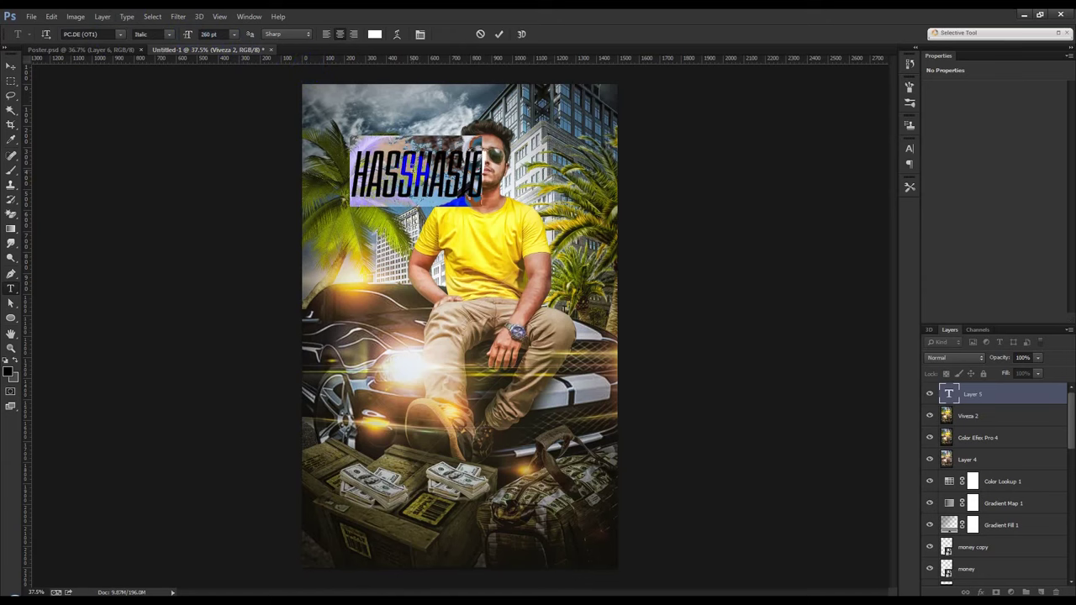
{"action": "left_click", "coordinate": [169, 34]}
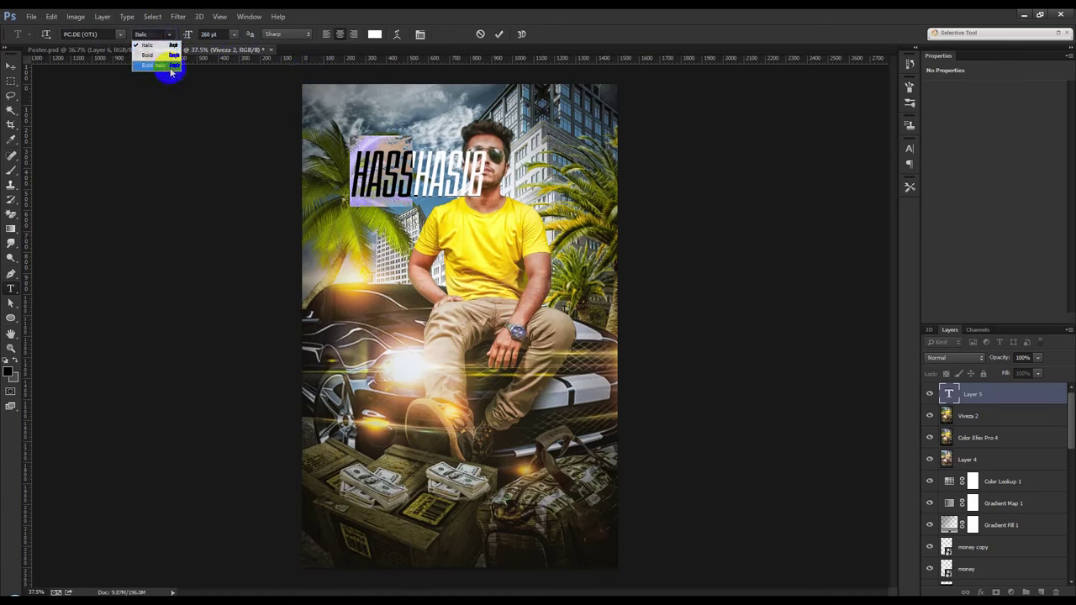
{"action": "left_click", "coordinate": [170, 66]}
{"action": "left_click", "coordinate": [499, 33]}
- Rotate the title counter-clockwise and scale it down slightly beside the man's head
{"action": "left_click", "coordinate": [11, 65]}
{"action": "scroll", "coordinate": [386, 154], "scroll_direction": "up", "scroll_amount": 2}
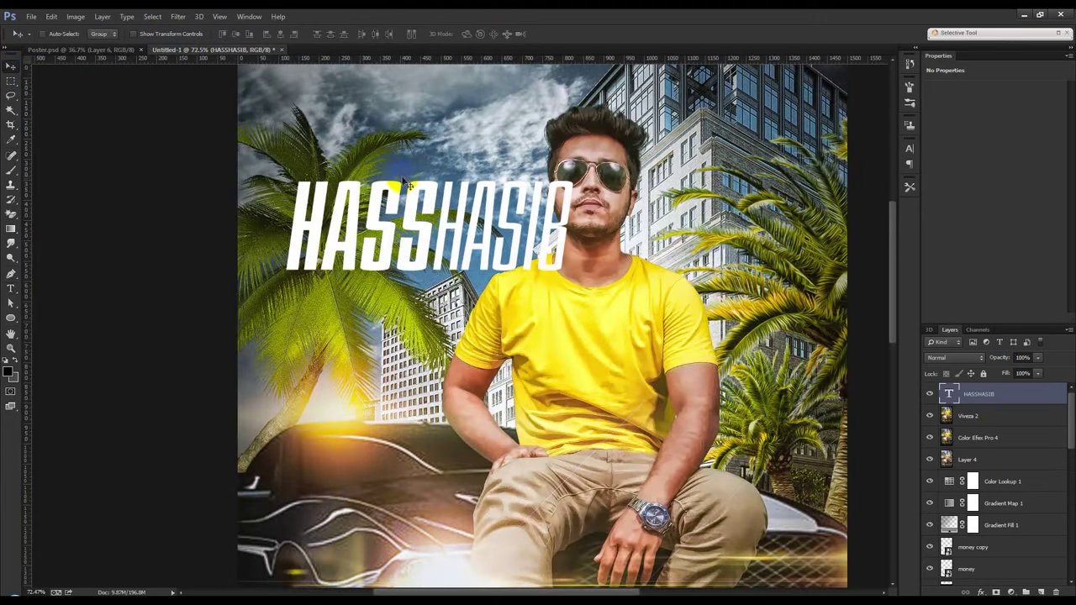
{"action": "key", "text": "ctrl+t"}
{"action": "left_click_drag", "start_coordinate": [560, 284], "coordinate": [505, 252]}
{"action": "left_click_drag", "start_coordinate": [464, 220], "coordinate": [490, 225]}
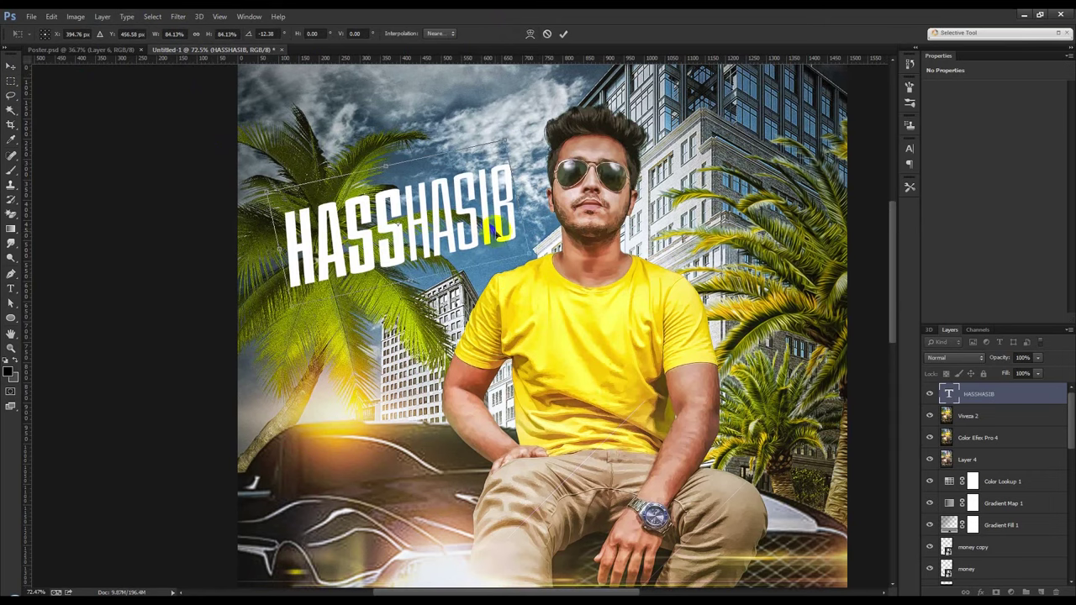
{"action": "key", "text": "Return"}
{"action": "key", "text": "ctrl+plus"}
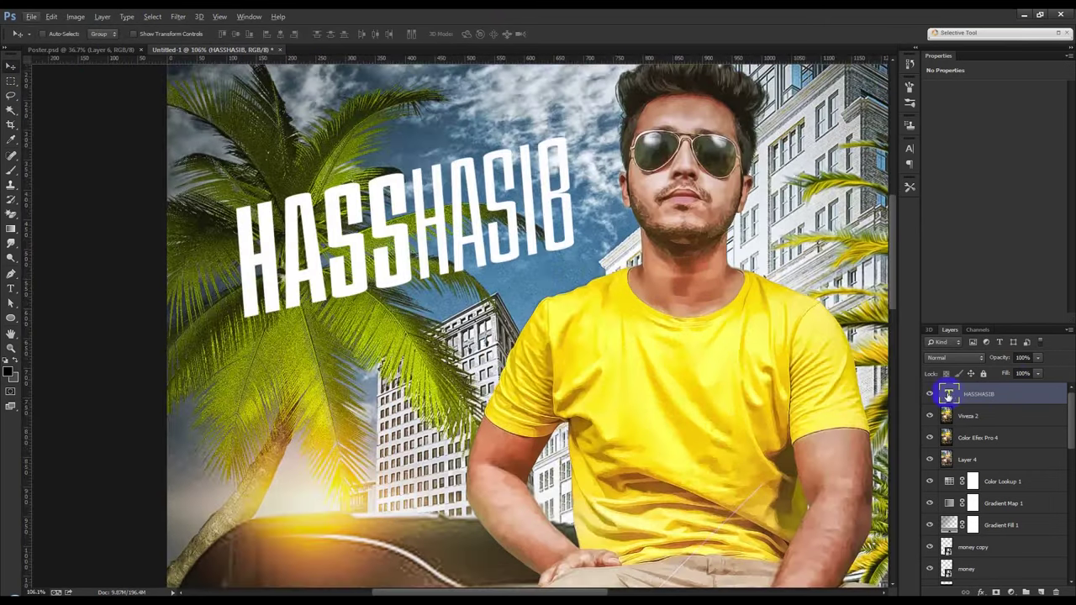
- Duplicate the HASSHASIB title, recolour the original black and offset the white copy above it
{"action": "left_click_drag", "start_coordinate": [599, 276], "coordinate": [583, 261], "text": "alt"}
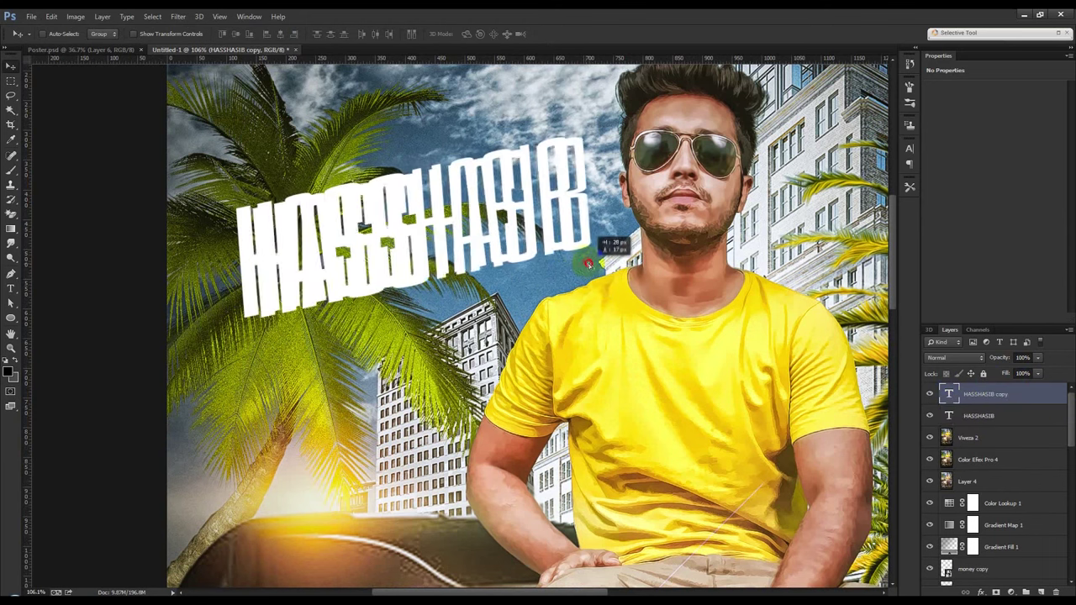
{"action": "double_click", "coordinate": [948, 415]}
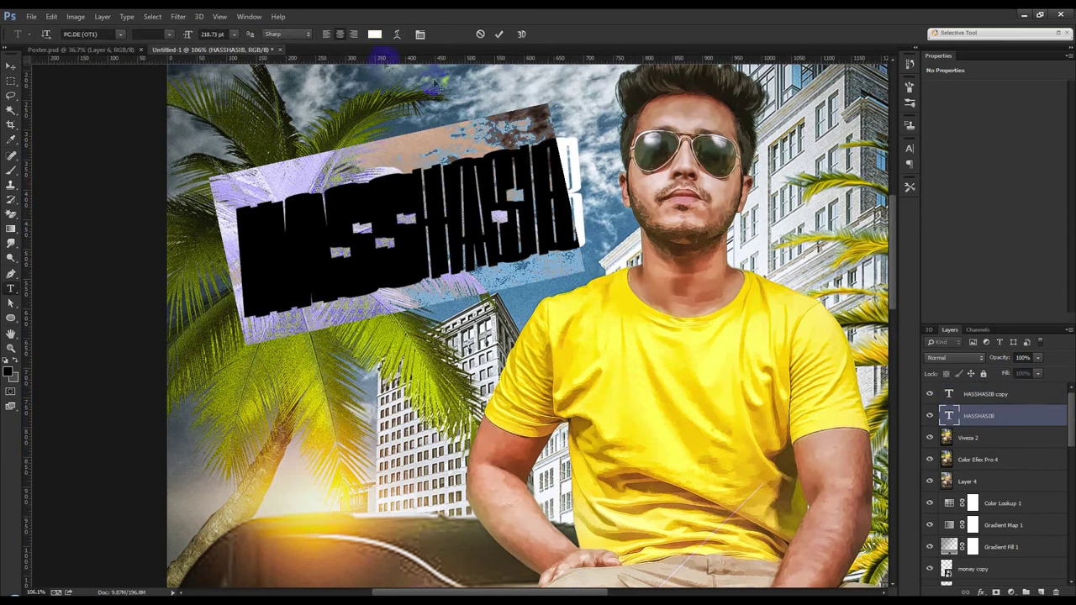
{"action": "left_click", "coordinate": [375, 35]}
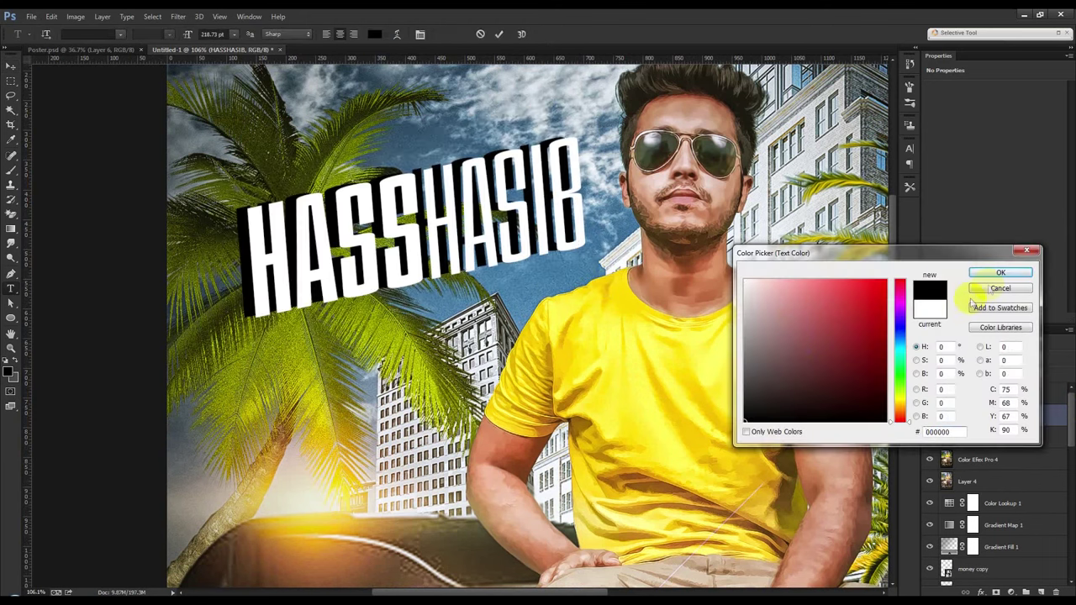
{"action": "left_click", "coordinate": [999, 273]}
{"action": "left_click", "coordinate": [498, 34]}
{"action": "key", "text": "v"}
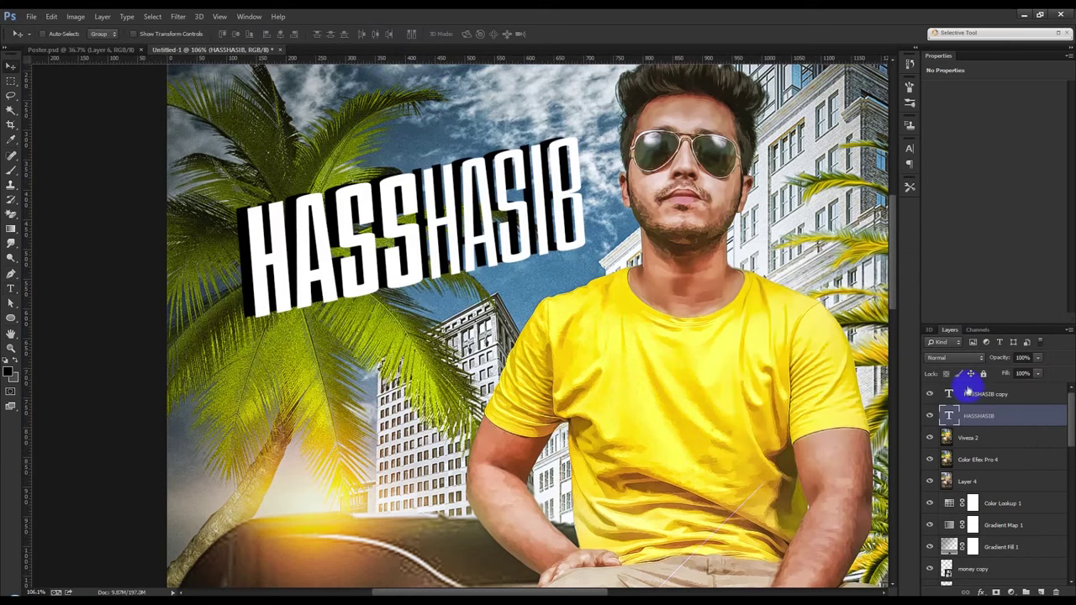
{"action": "left_click", "coordinate": [971, 394]}
{"action": "left_click_drag", "start_coordinate": [548, 261], "coordinate": [541, 269]}
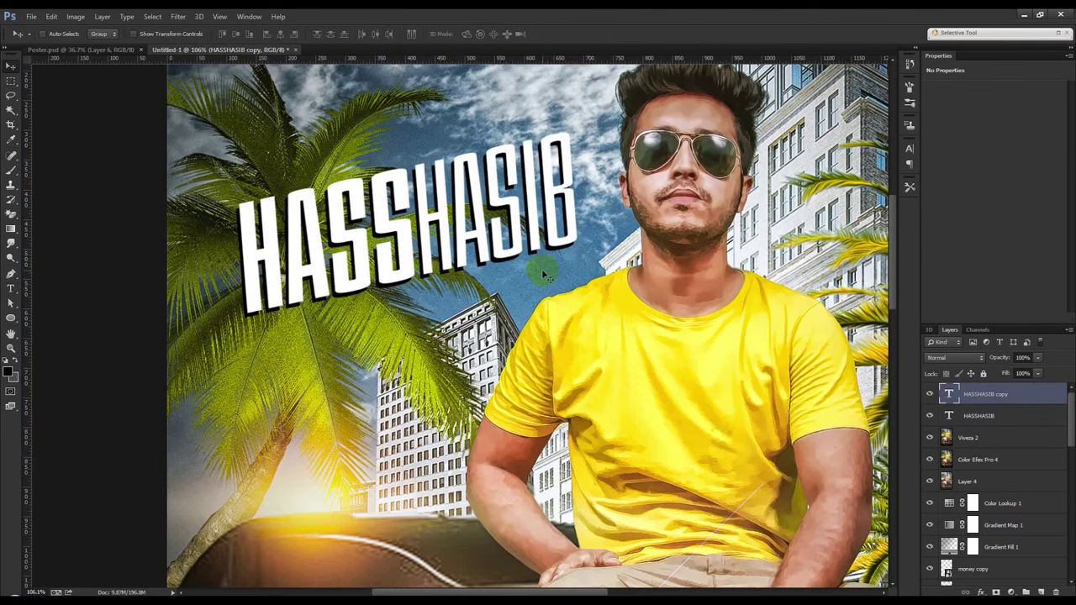
{"action": "double_click", "coordinate": [1030, 401]}
- Add a reversed radial Gradient Overlay to the HASSHASIB copy layer
{"action": "left_click", "coordinate": [664, 263]}
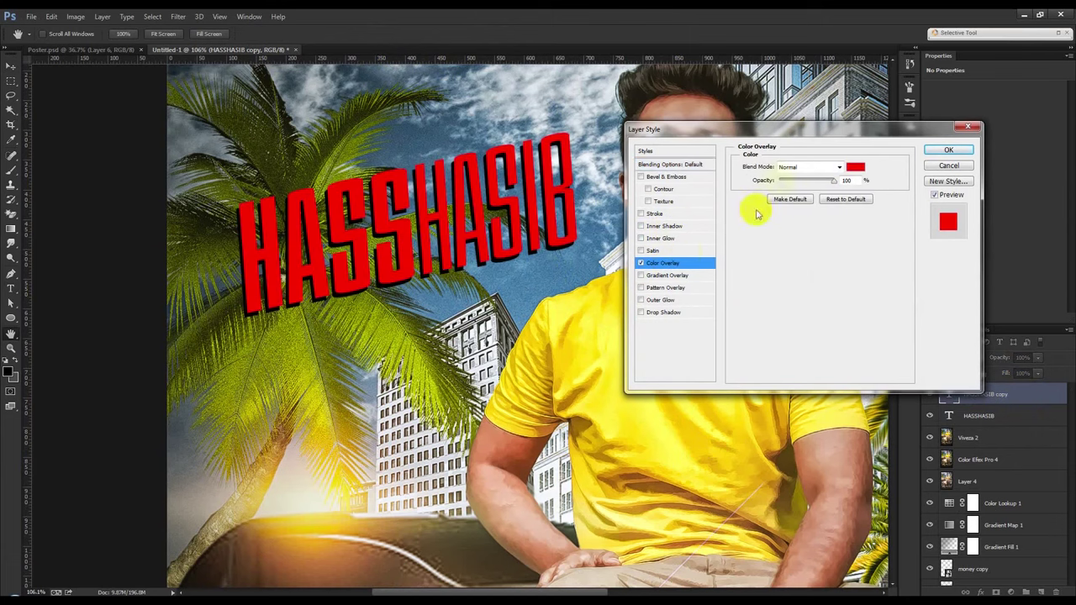
{"action": "left_click", "coordinate": [641, 263]}
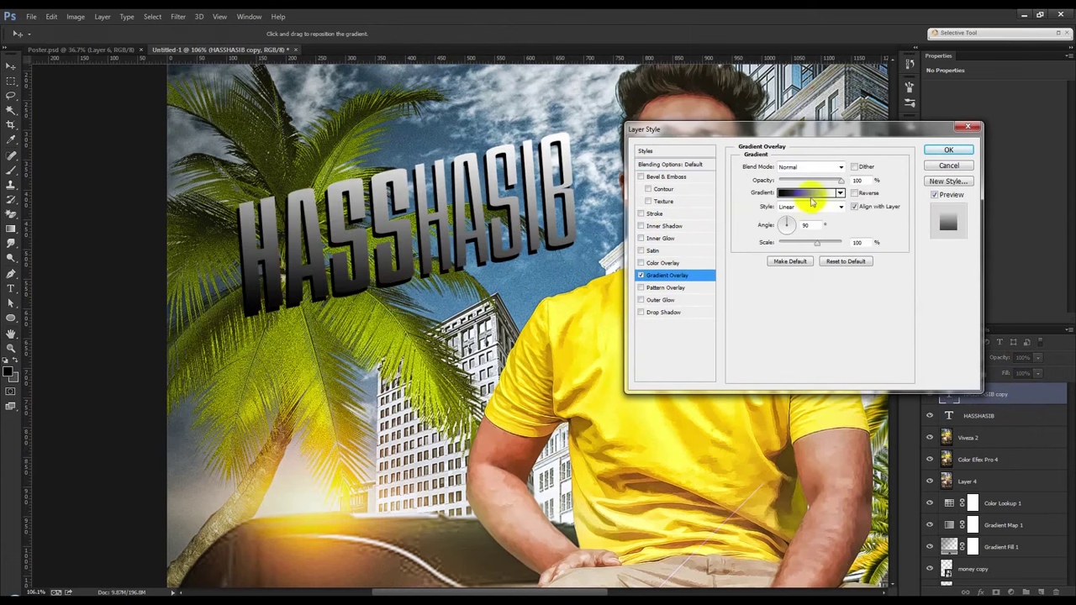
{"action": "left_click", "coordinate": [828, 206]}
{"action": "left_click", "coordinate": [803, 234]}
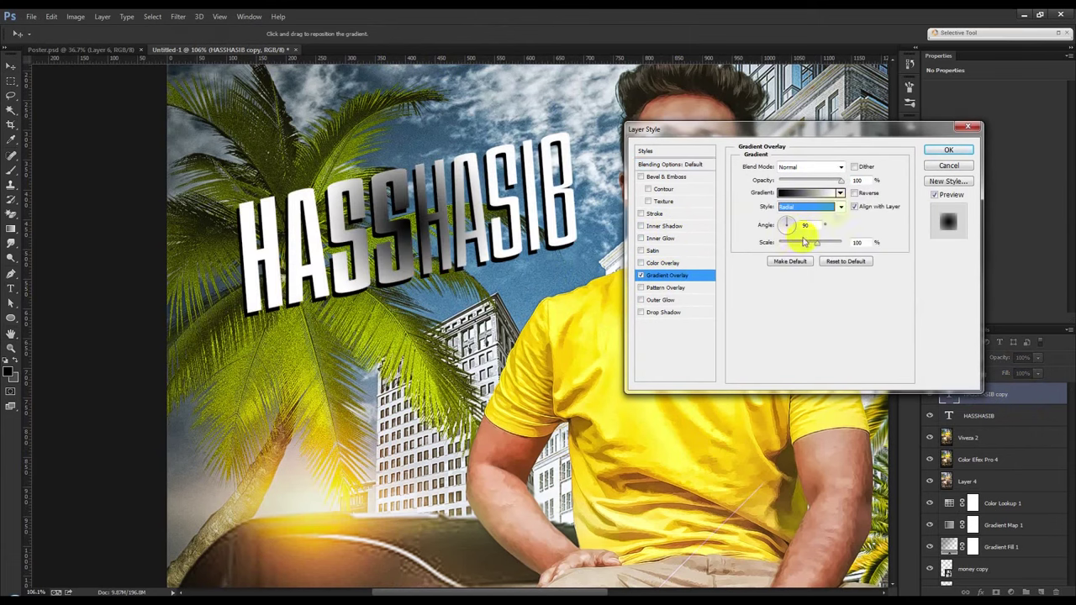
{"action": "left_click", "coordinate": [854, 194]}
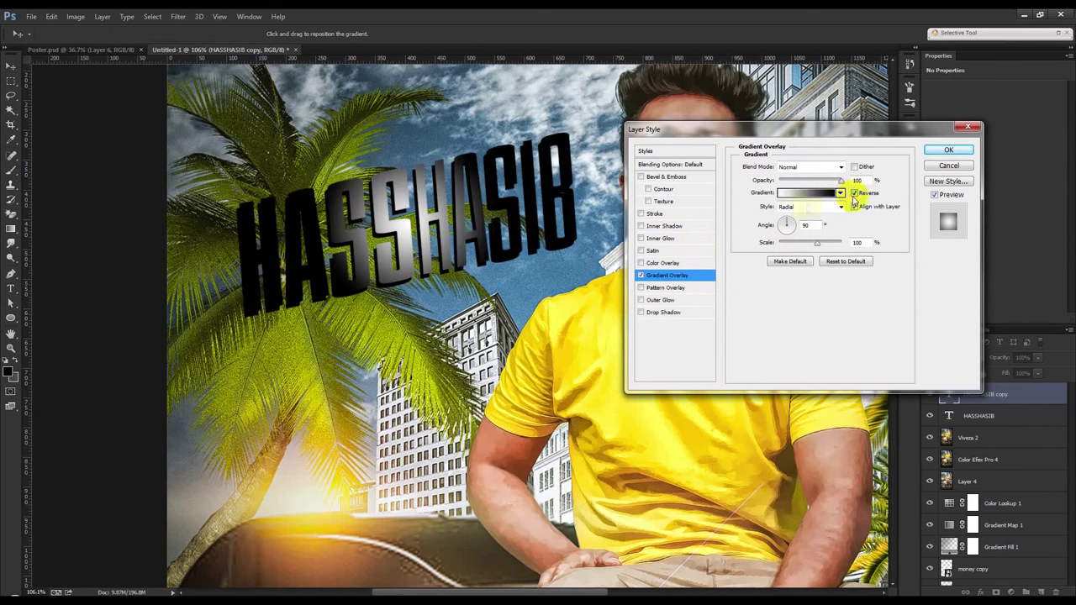
{"action": "left_click", "coordinate": [793, 226]}
{"action": "left_click", "coordinate": [809, 193]}
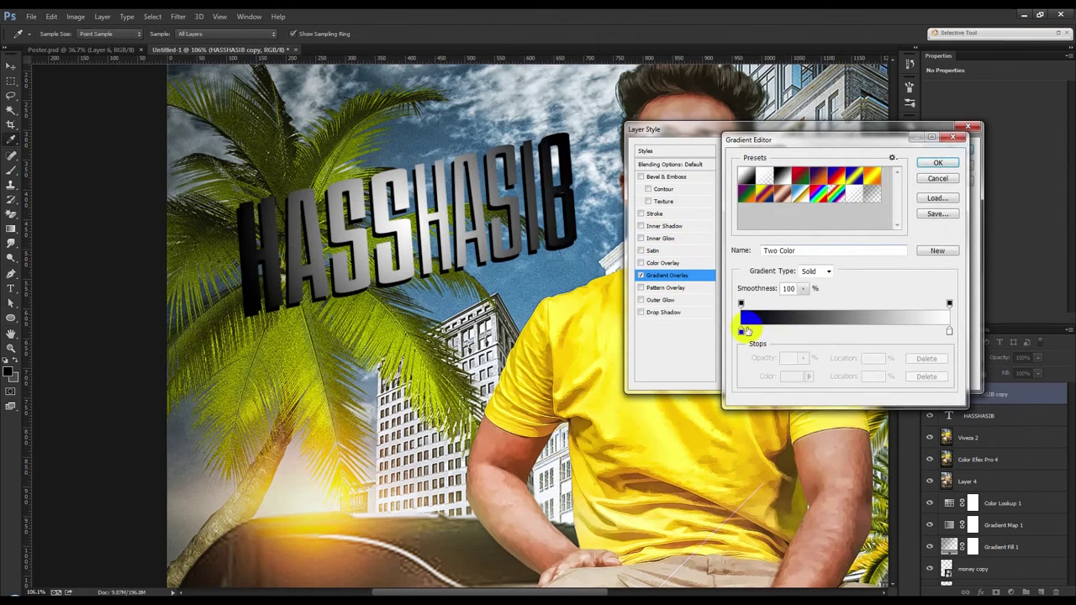
- Set the gradient stops to a brown and a shirt yellow sampled from the photo
{"action": "double_click", "coordinate": [740, 332]}
{"action": "left_click", "coordinate": [636, 481]}
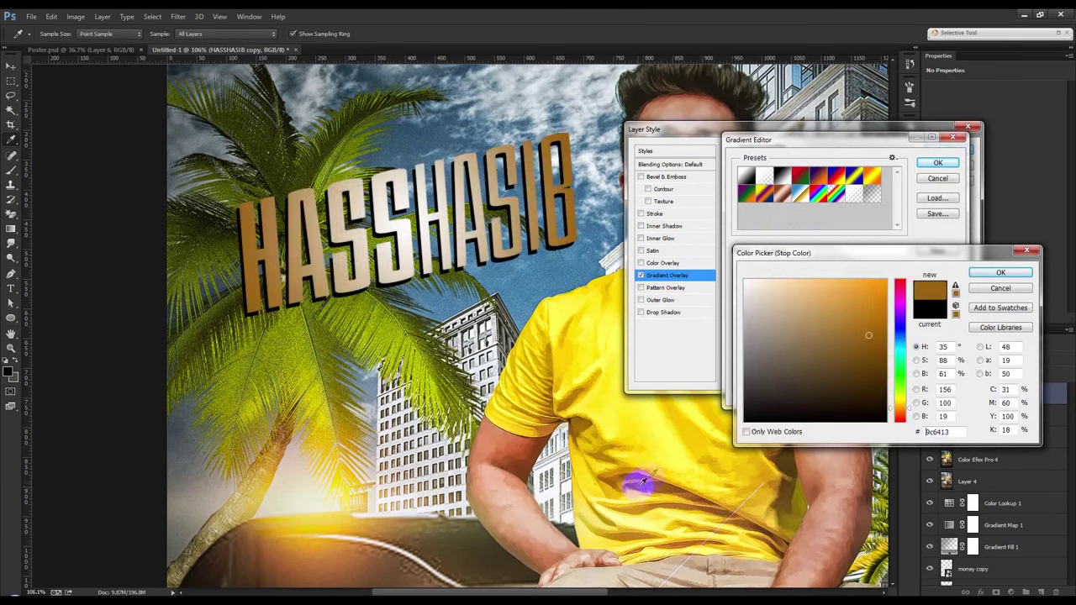
{"action": "left_click", "coordinate": [1002, 274]}
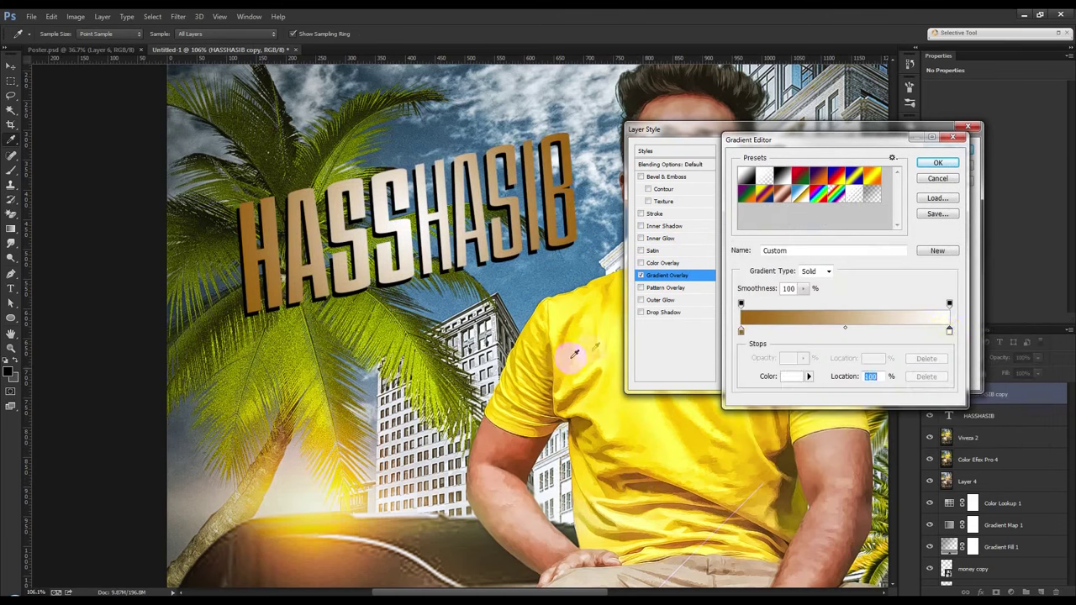
{"action": "double_click", "coordinate": [949, 332]}
{"action": "left_click", "coordinate": [588, 370]}
{"action": "left_click", "coordinate": [1001, 273]}
- Shift the brown stop to a 100%-saturated gold and apply the gradient overlay
{"action": "double_click", "coordinate": [741, 332]}
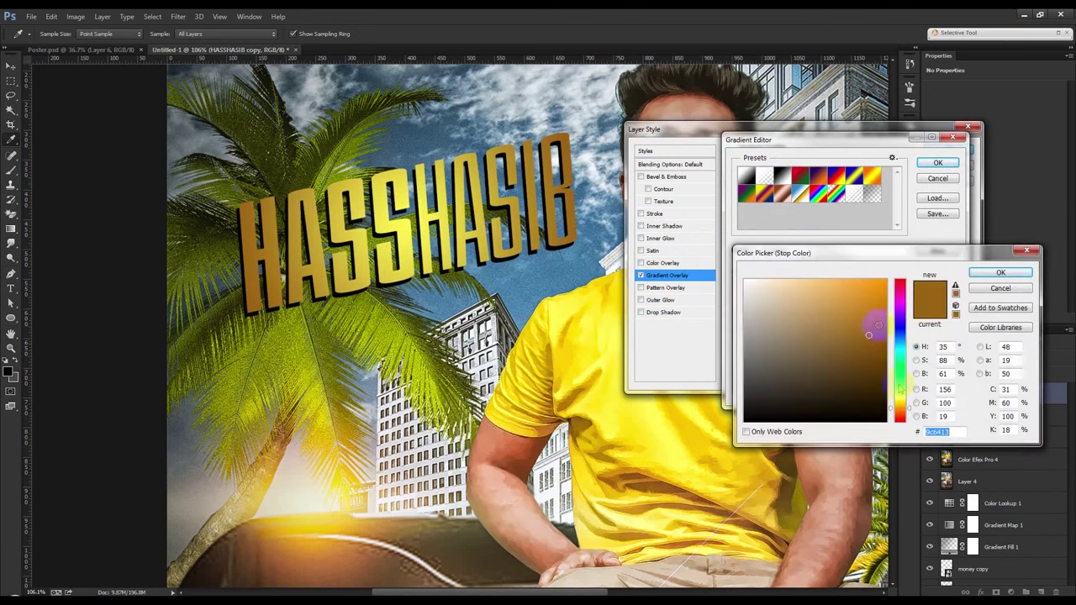
{"action": "left_click", "coordinate": [900, 403]}
{"action": "left_click", "coordinate": [885, 334]}
{"action": "left_click", "coordinate": [986, 275]}
{"action": "left_click", "coordinate": [938, 163]}
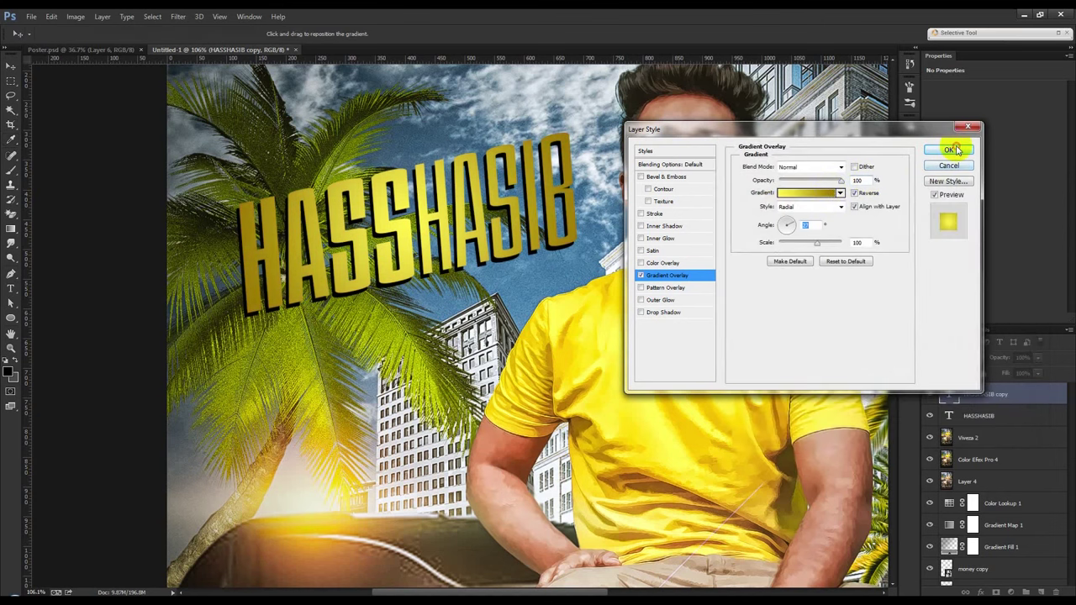
{"action": "left_click", "coordinate": [948, 150]}
{"action": "scroll", "coordinate": [372, 236], "scroll_direction": "up", "scroll_amount": 2}
{"action": "left_click", "coordinate": [13, 289]}
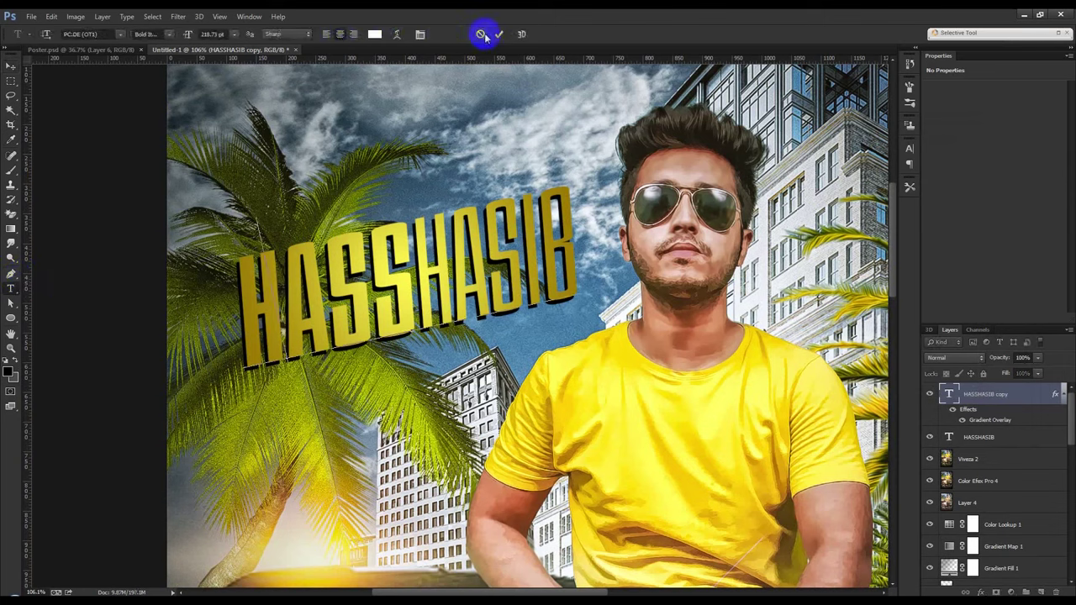
- Type 'Gesign Master' over the shirt and shrink it to 136 pt
{"action": "left_click", "coordinate": [540, 468]}
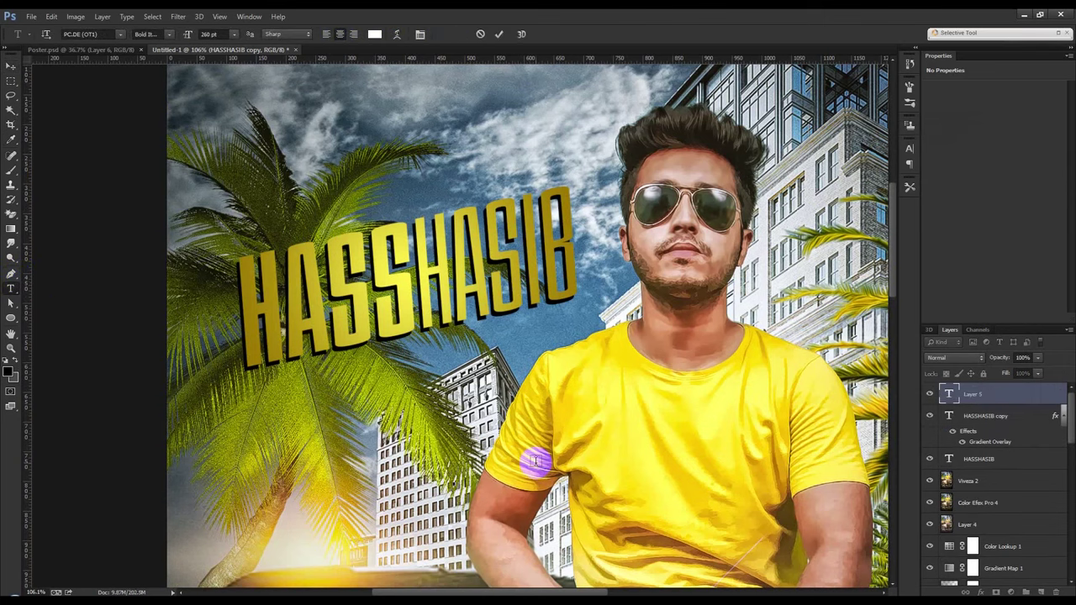
{"action": "type", "text": "Ges"}
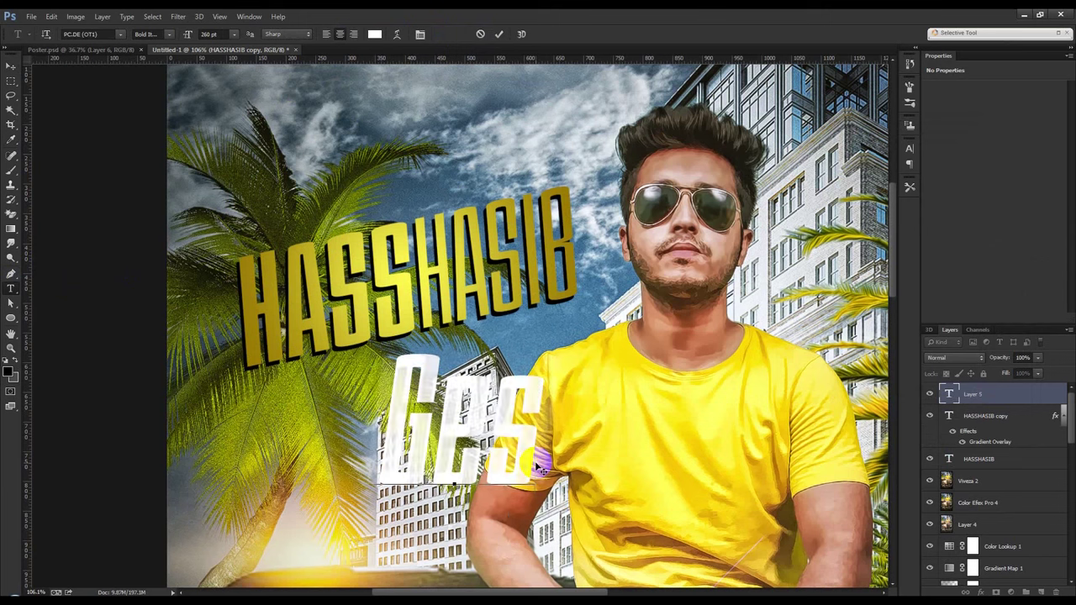
{"action": "type", "text": "ign M"}
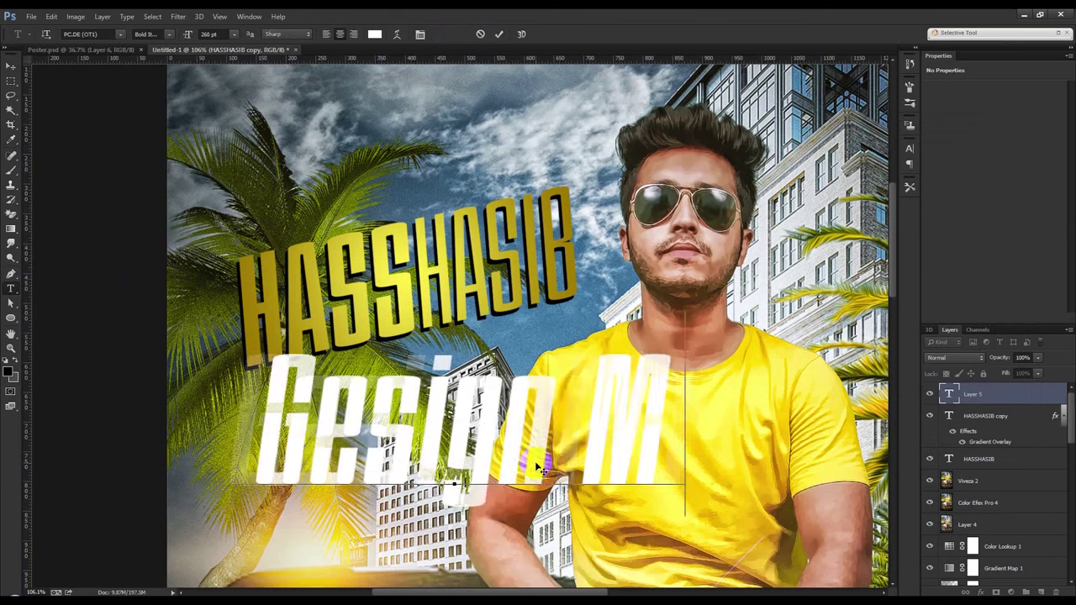
{"action": "type", "text": "aster"}
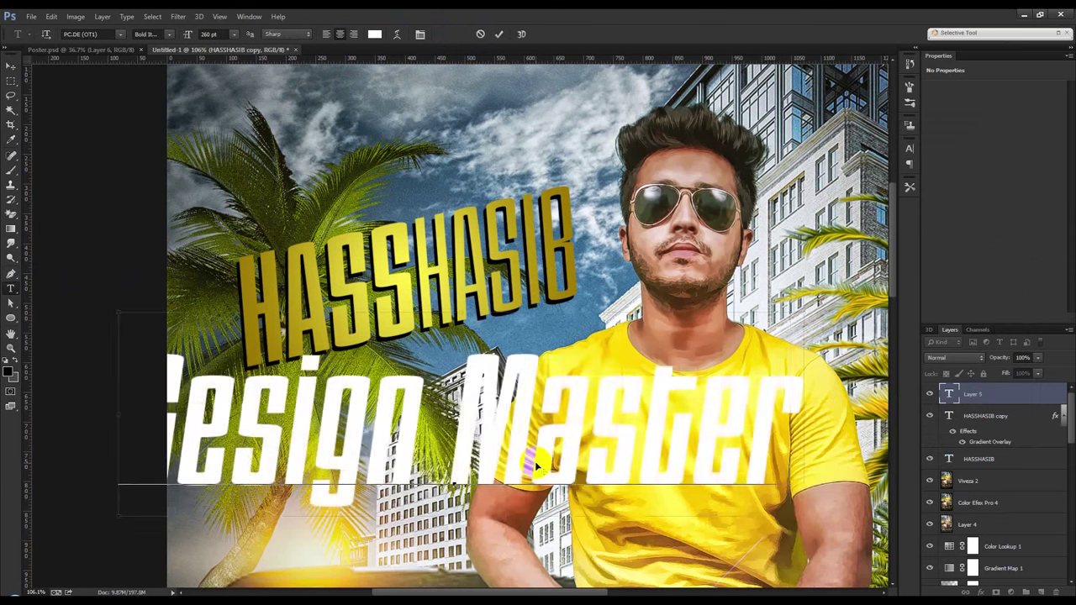
{"action": "key", "text": "ctrl+a"}
{"action": "left_click_drag", "start_coordinate": [187, 37], "coordinate": [130, 56]}
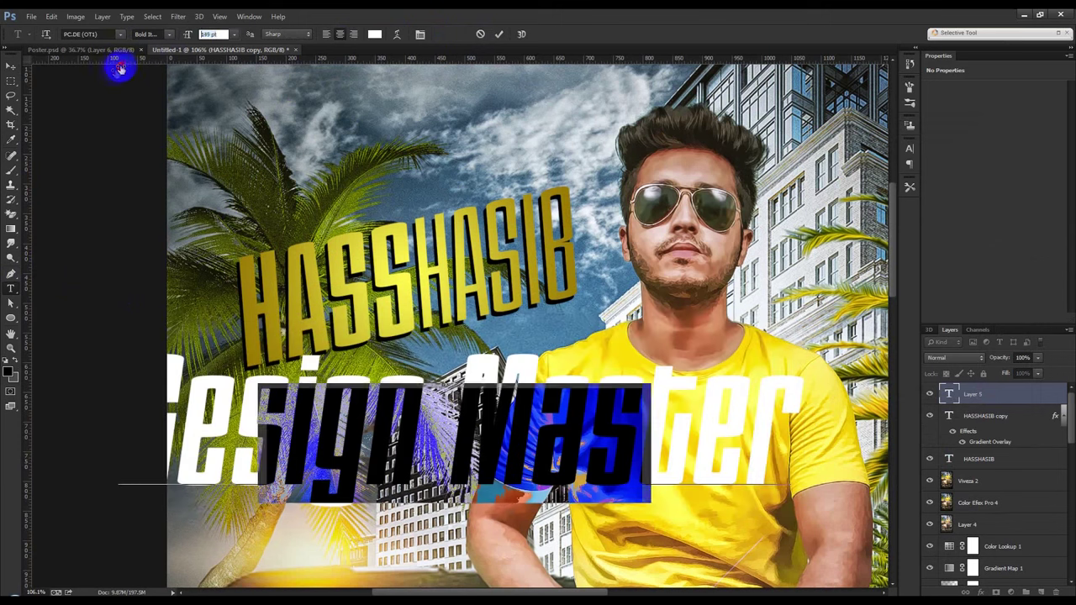
- Try several fonts on the subtitle, including Porky's and Pristina
{"action": "left_click", "coordinate": [120, 34]}
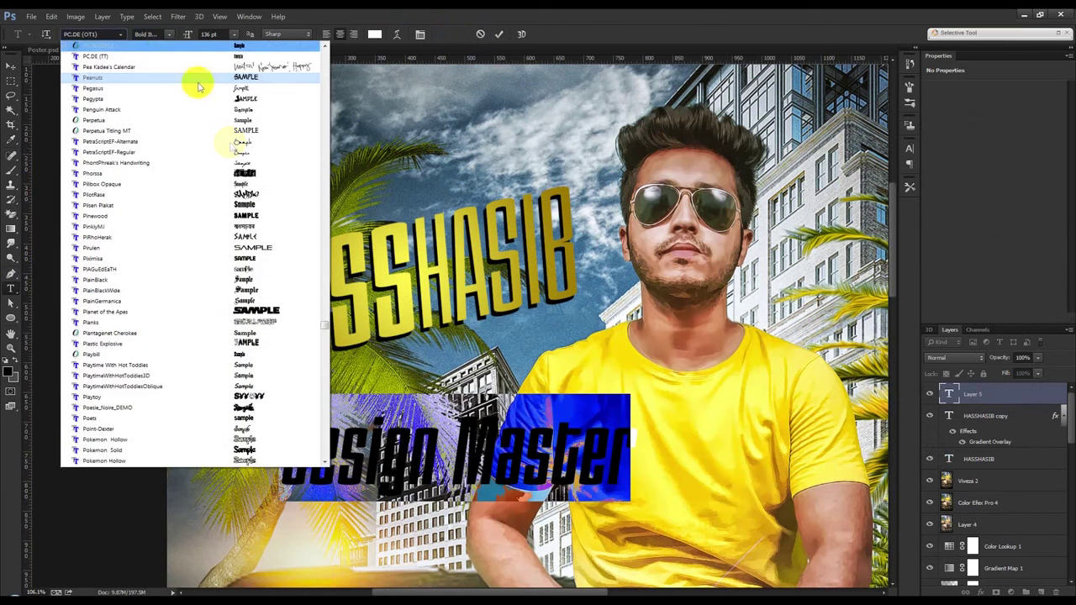
{"action": "scroll", "coordinate": [269, 294], "scroll_direction": "down", "scroll_amount": 4}
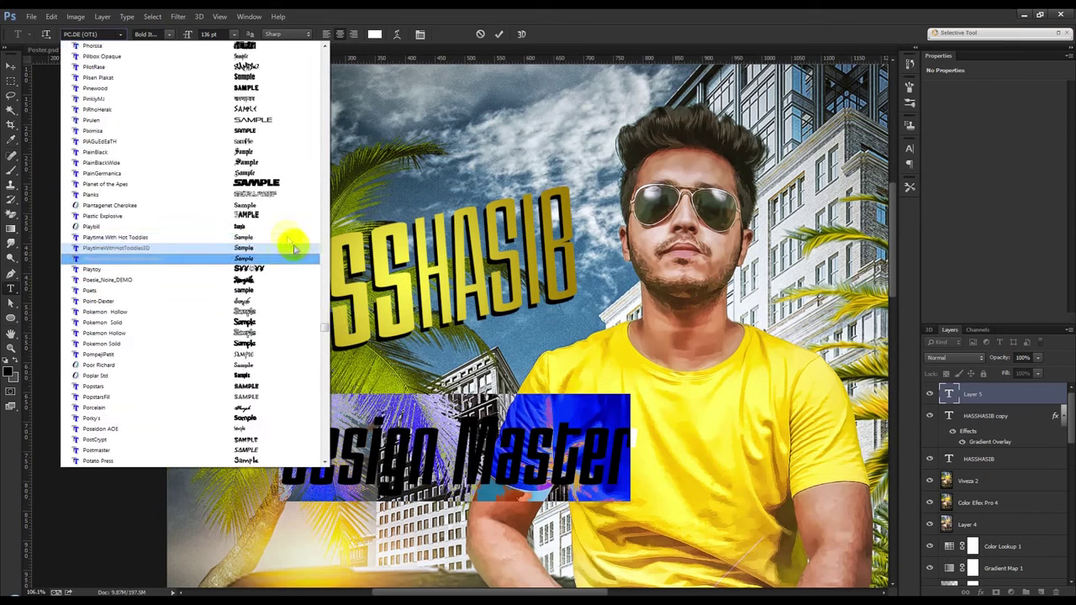
{"action": "left_click", "coordinate": [280, 259]}
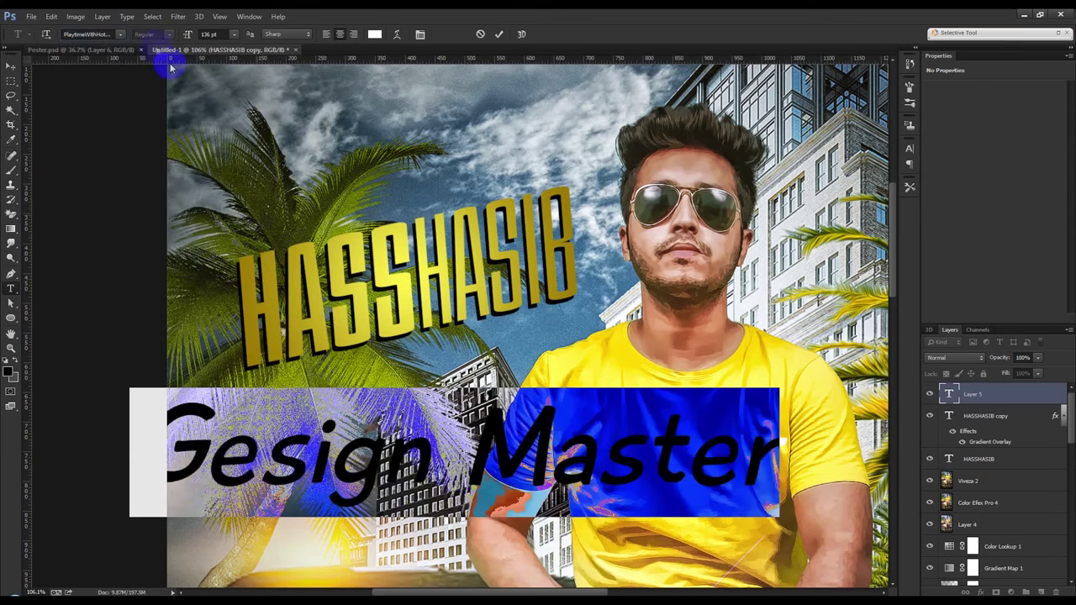
{"action": "left_click", "coordinate": [122, 34]}
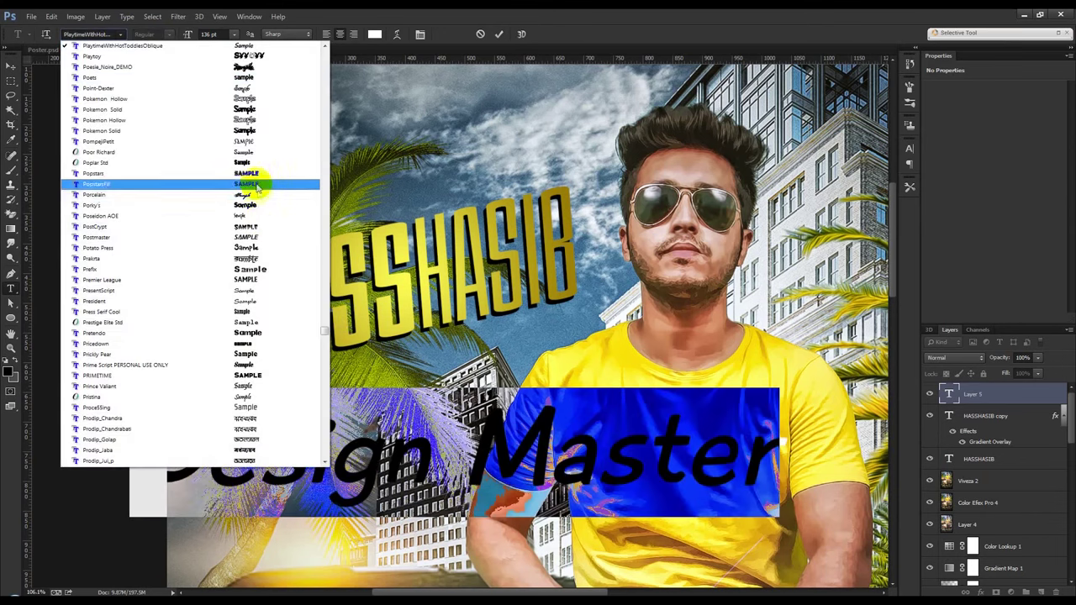
{"action": "left_click", "coordinate": [259, 207]}
{"action": "left_click", "coordinate": [120, 34]}
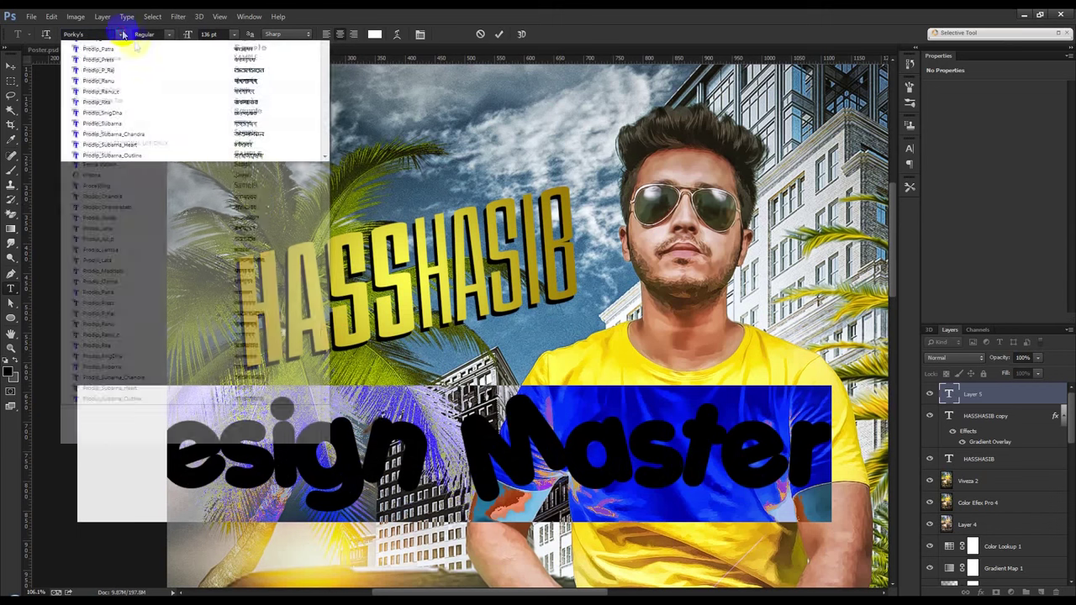
{"action": "left_click", "coordinate": [269, 242]}
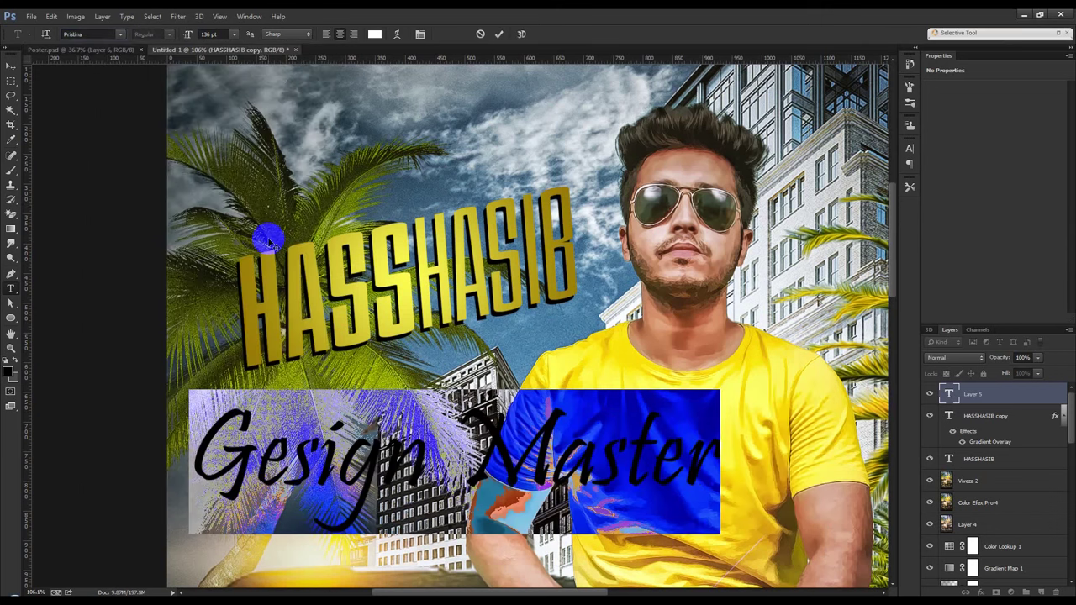
- Settle the subtitle on Respective script at 80 pt, after trying Rage Italic
{"action": "left_click", "coordinate": [126, 38]}
{"action": "scroll", "coordinate": [289, 216], "scroll_direction": "down", "scroll_amount": 3}
{"action": "scroll", "coordinate": [300, 263], "scroll_direction": "down", "scroll_amount": 3}
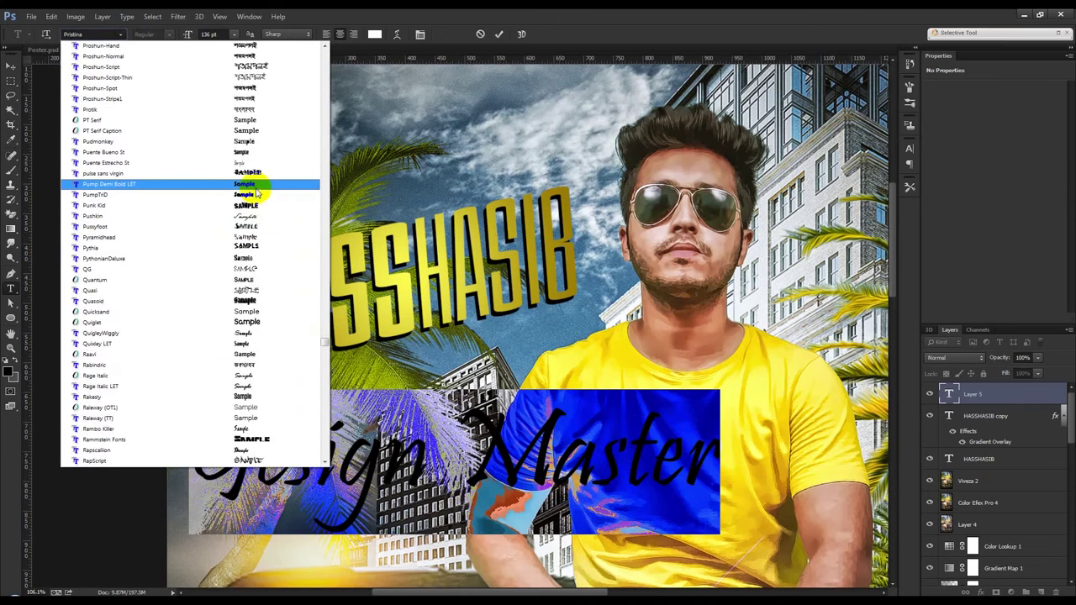
{"action": "left_click", "coordinate": [246, 375]}
{"action": "left_click", "coordinate": [126, 38]}
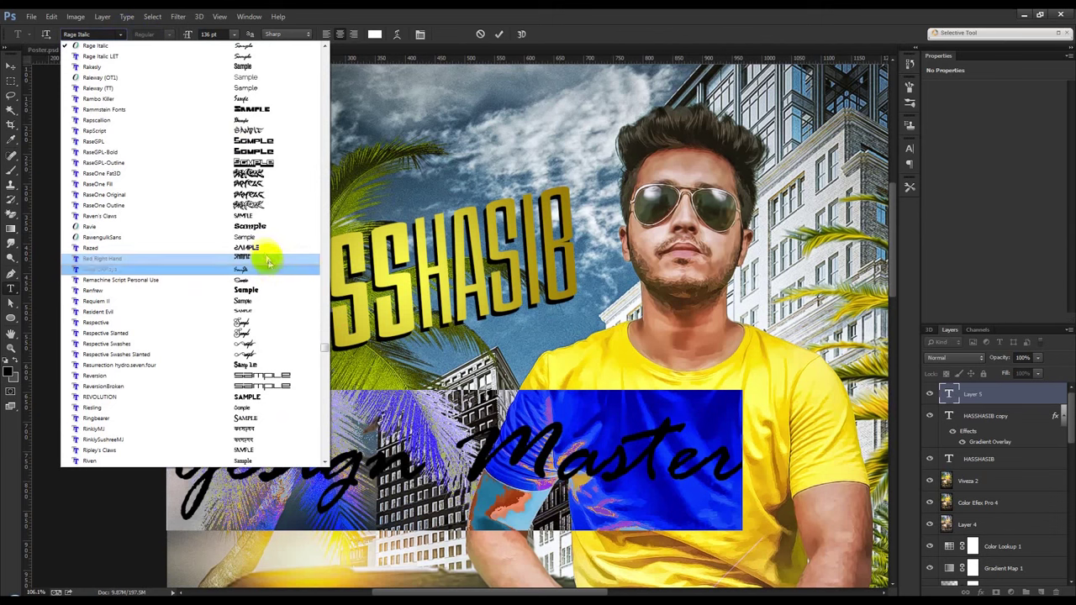
{"action": "left_click", "coordinate": [262, 331]}
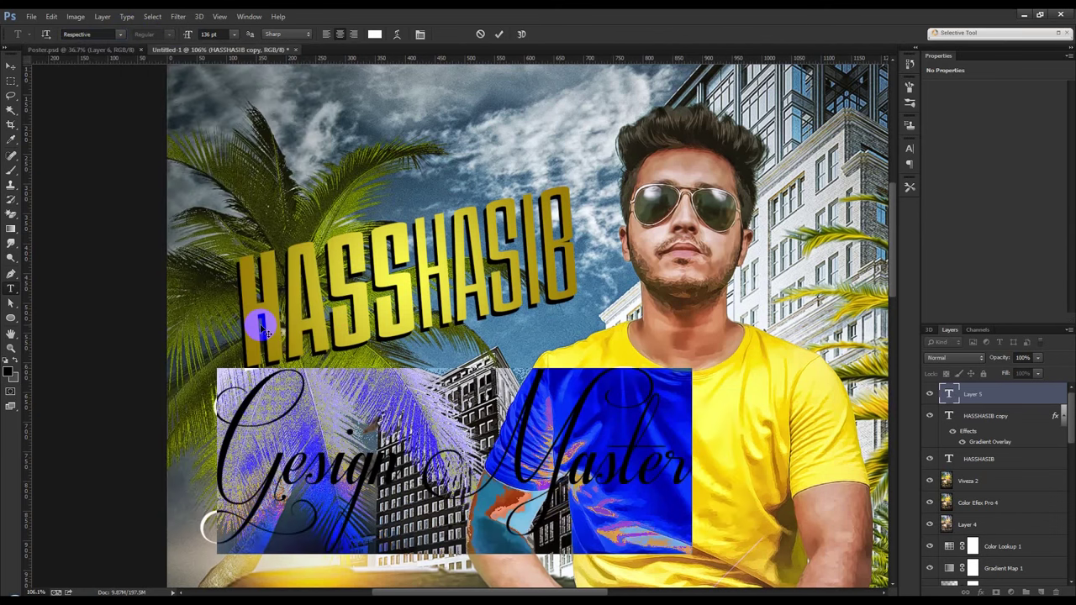
{"action": "left_click_drag", "start_coordinate": [187, 37], "coordinate": [149, 48]}
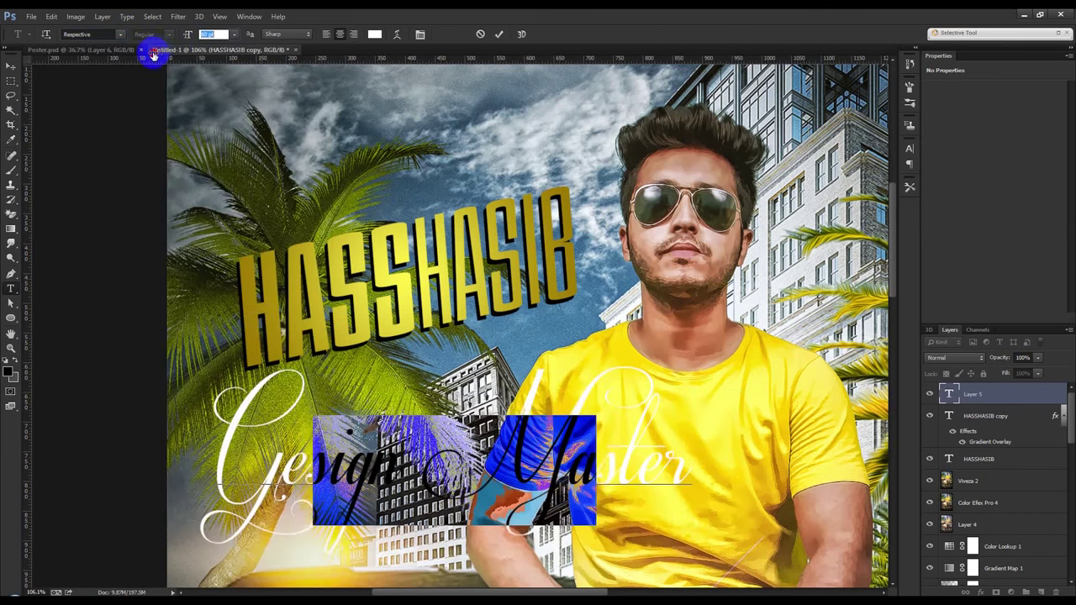
{"action": "left_click", "coordinate": [500, 35]}
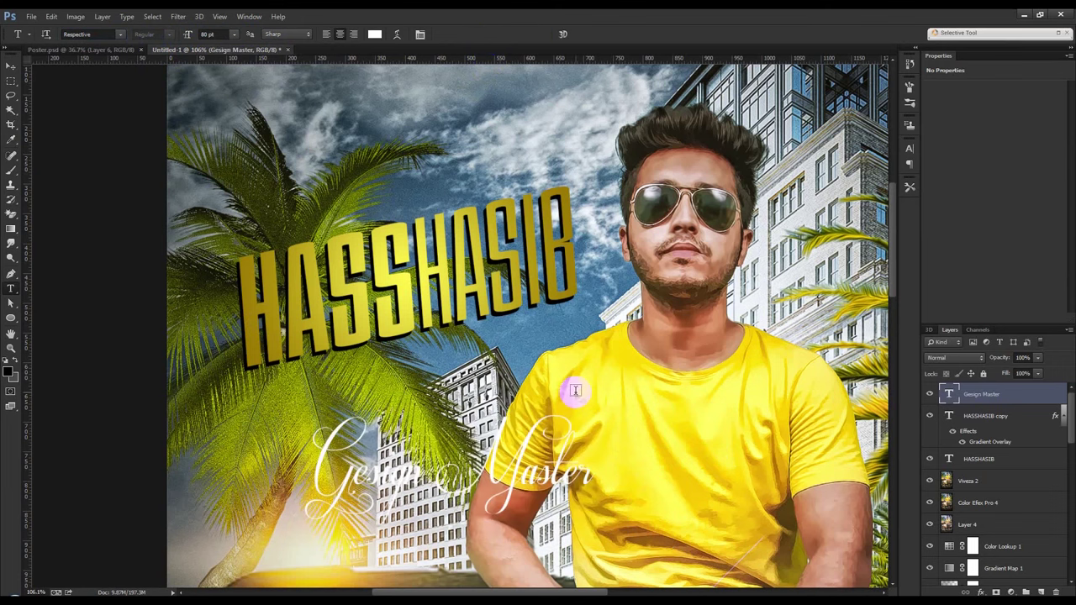
- Tilt the script about -11.7° to match the title and join the words into GesignMaster
{"action": "key", "text": "ctrl+t"}
{"action": "mouse_move", "coordinate": [637, 466]}
{"action": "left_mouse_down"}
{"action": "mouse_move", "coordinate": [508, 475]}
{"action": "mouse_move", "coordinate": [441, 204]}
{"action": "left_mouse_up"}
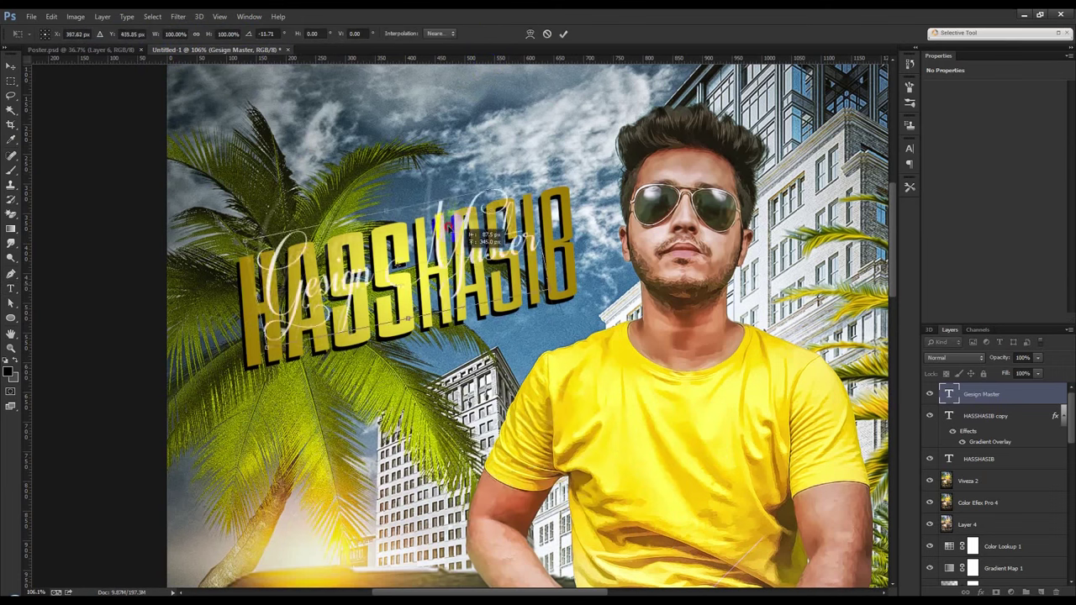
{"action": "key", "text": "Return"}
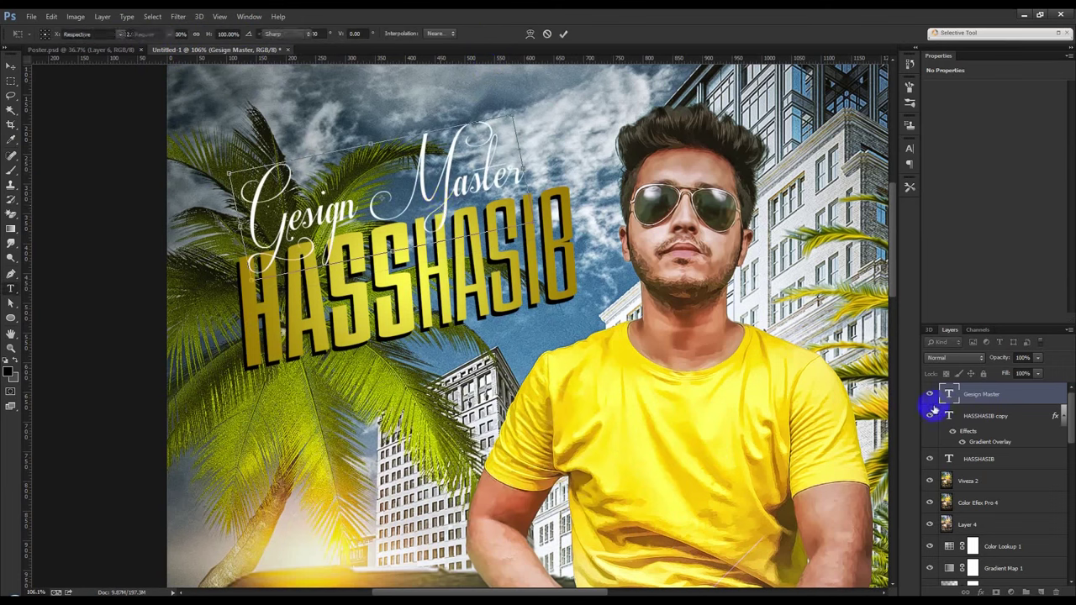
{"action": "double_click", "coordinate": [949, 394]}
{"action": "left_click", "coordinate": [391, 208]}
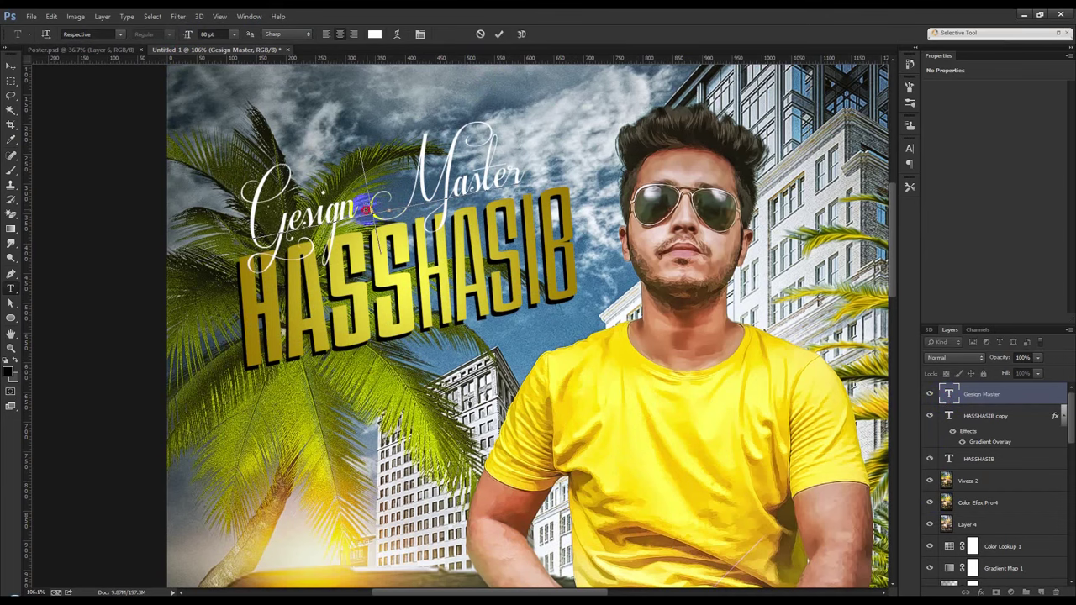
{"action": "key", "text": "BackSpace"}
{"action": "left_click", "coordinate": [500, 37]}
- Shift the script slightly right and work with its duplicated copy
{"action": "left_click", "coordinate": [11, 66]}
{"action": "left_click_drag", "start_coordinate": [388, 204], "coordinate": [428, 204]}
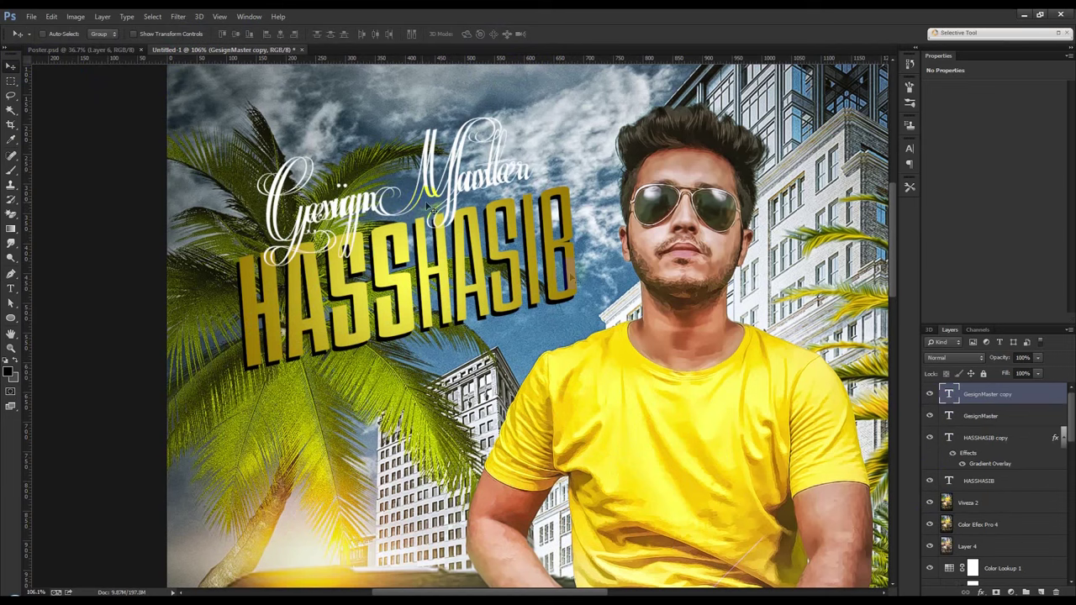
{"action": "double_click", "coordinate": [950, 395]}
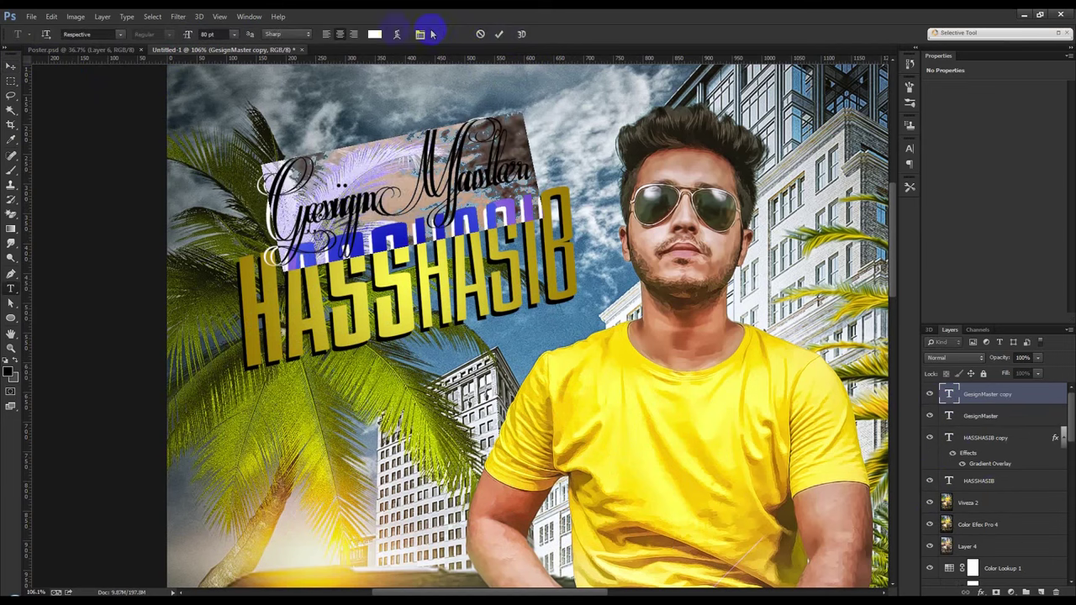
{"action": "left_click", "coordinate": [499, 35]}
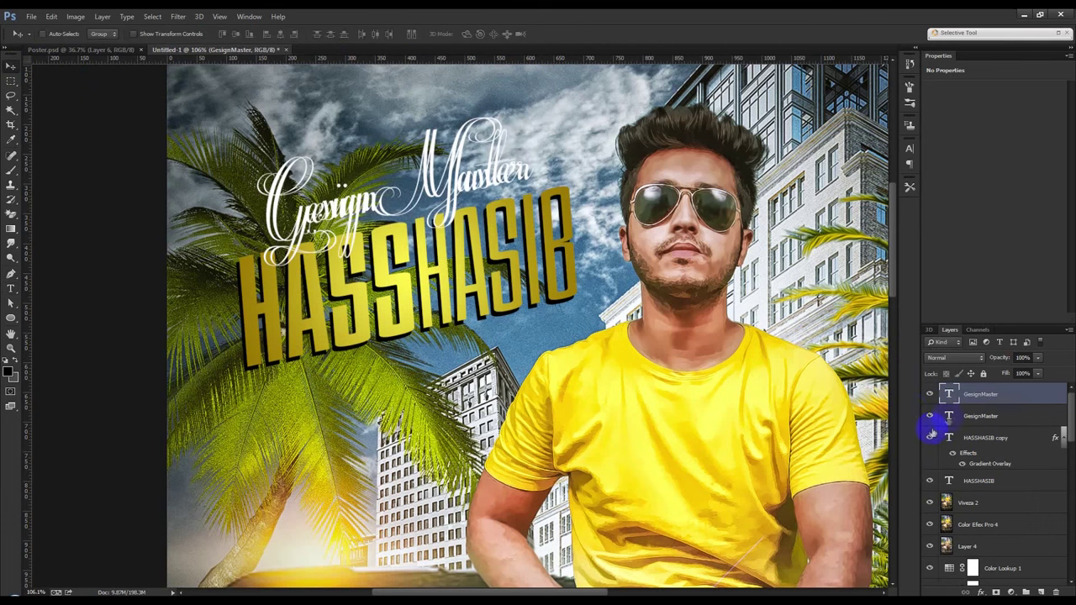
- Recolour one GesignMaster copy black and nudge the top copy left as a shadow
{"action": "double_click", "coordinate": [950, 415]}
{"action": "left_click", "coordinate": [375, 34]}
{"action": "type", "text": "000000"}
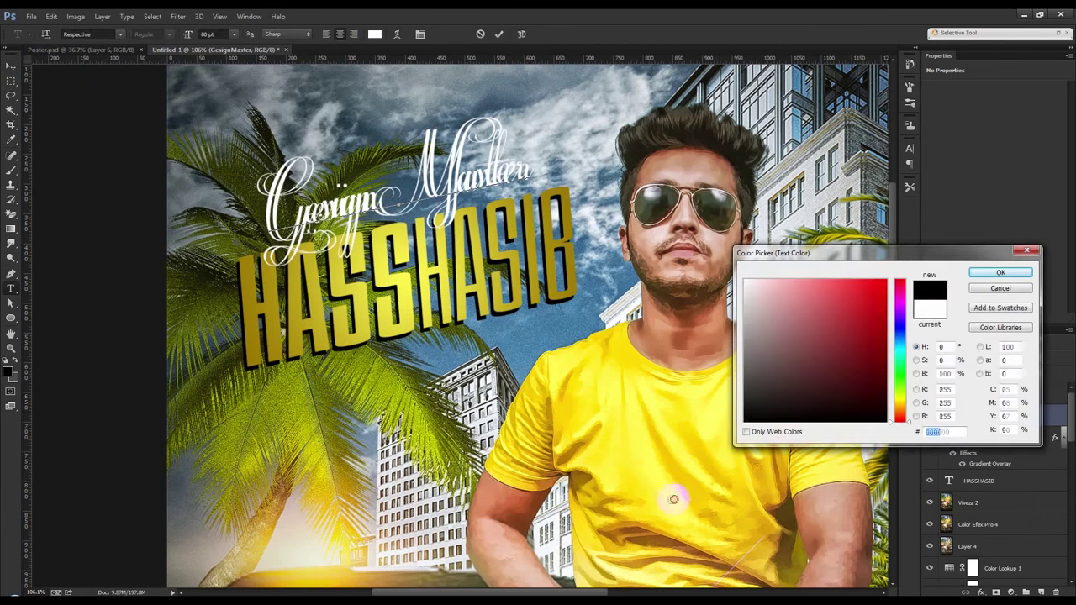
{"action": "left_click", "coordinate": [995, 274]}
{"action": "left_click", "coordinate": [501, 34]}
{"action": "key", "text": "v"}
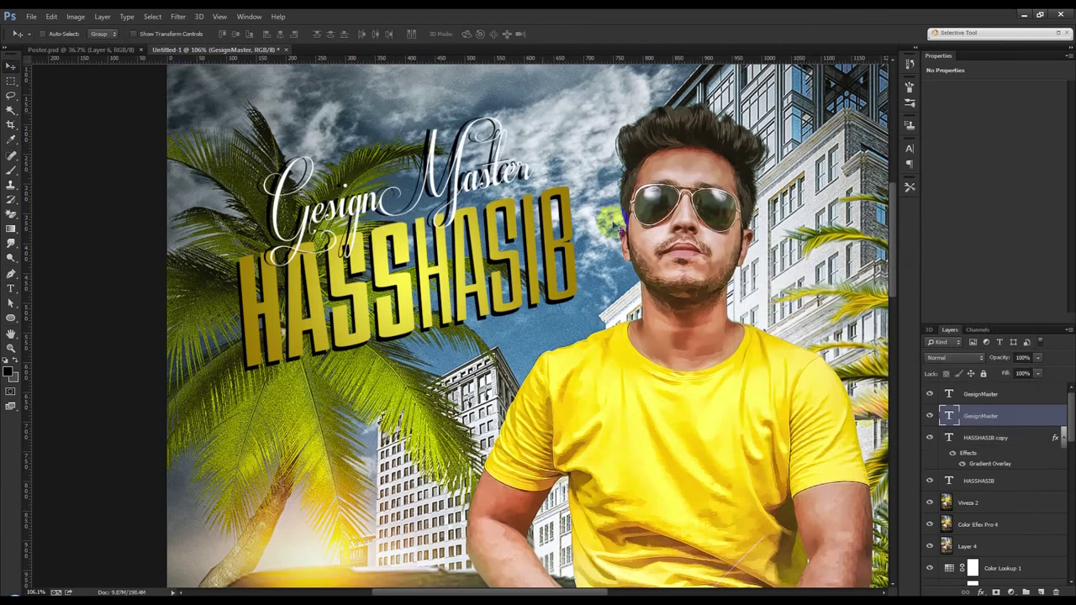
{"action": "left_click", "coordinate": [969, 396]}
{"action": "key", "text": "Left"}
{"action": "key", "text": "Left"}
{"action": "key", "text": "Left"}
{"action": "key", "text": "Left"}
{"action": "key", "text": "Left"}
{"action": "key", "text": "Left"}
{"action": "key", "text": "Left"}
{"action": "key", "text": "Left"}
{"action": "key", "text": "Left"}
{"action": "key", "text": "Left"}
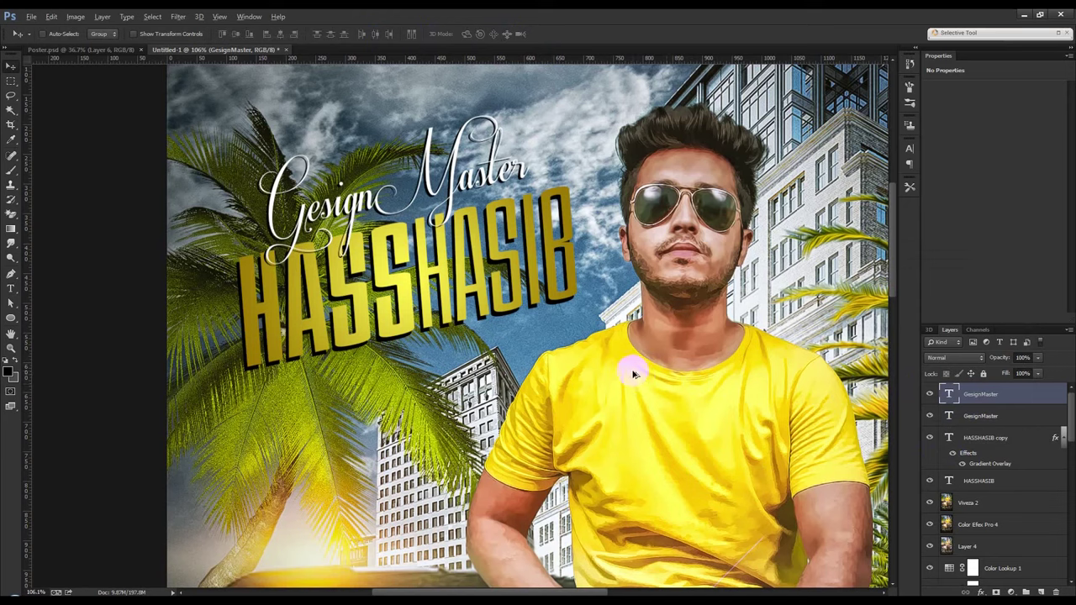
{"action": "key", "text": "ctrl+0"}
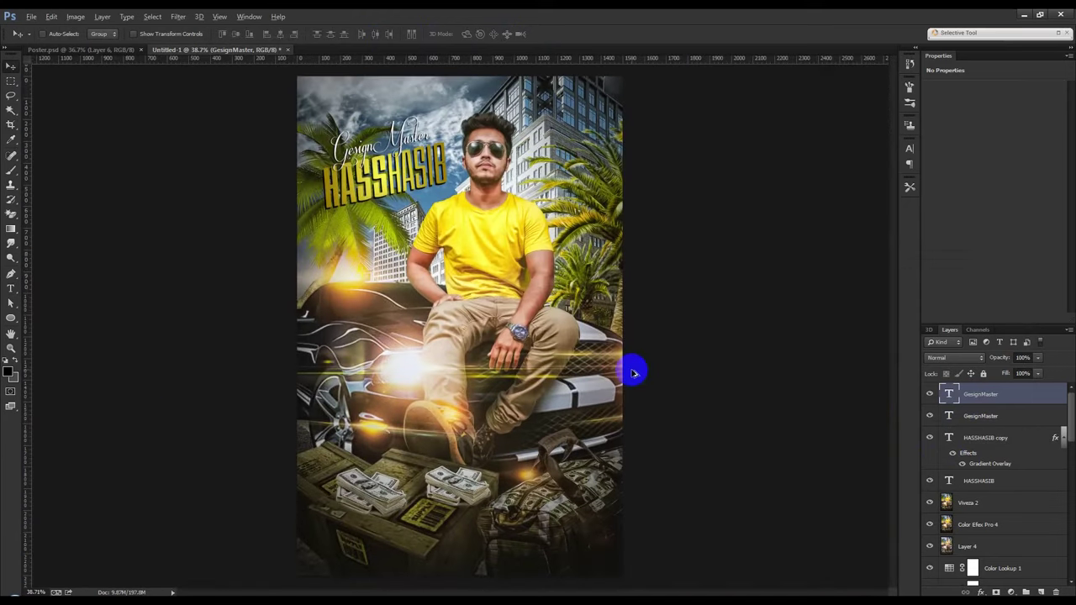
- Save the poster to the Desktop as Poster ewffect.psd
{"action": "key", "text": "ctrl+minus"}
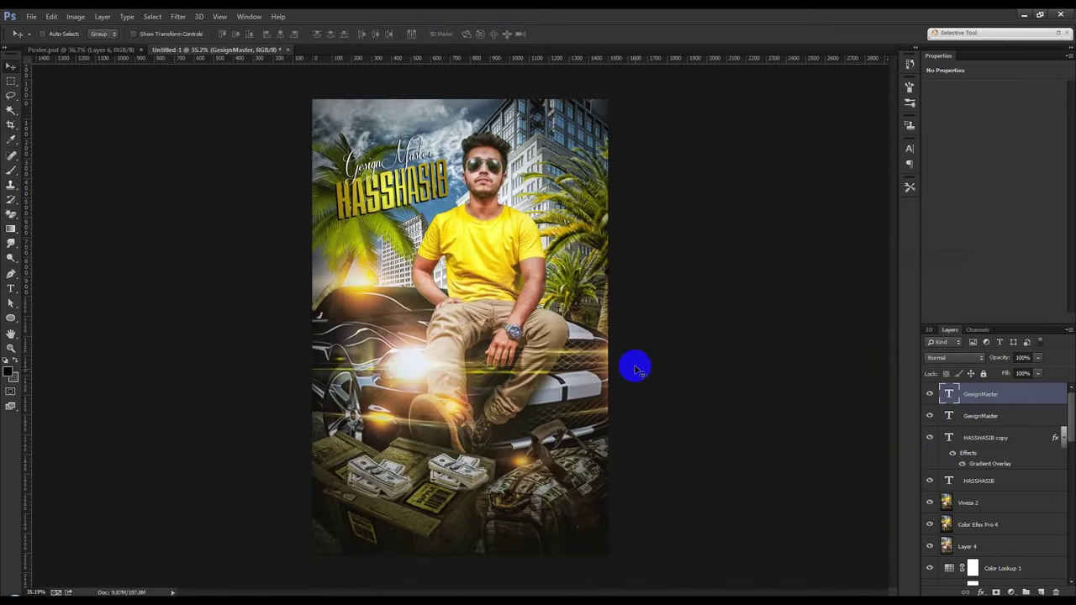
{"action": "key", "text": "ctrl+s"}
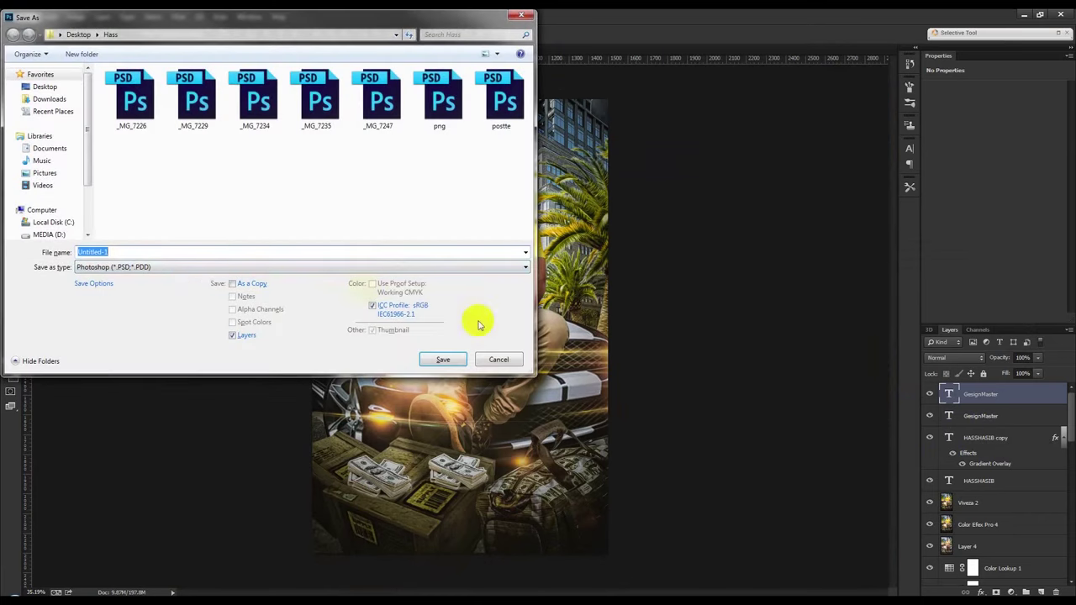
{"action": "left_click", "coordinate": [45, 88]}
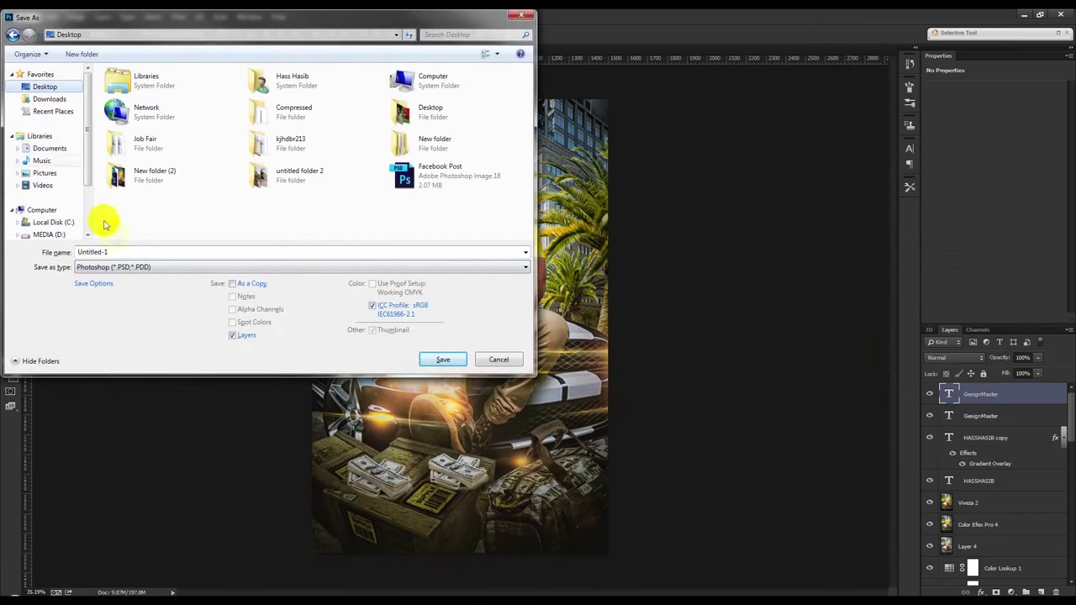
{"action": "type", "text": "Pos"}
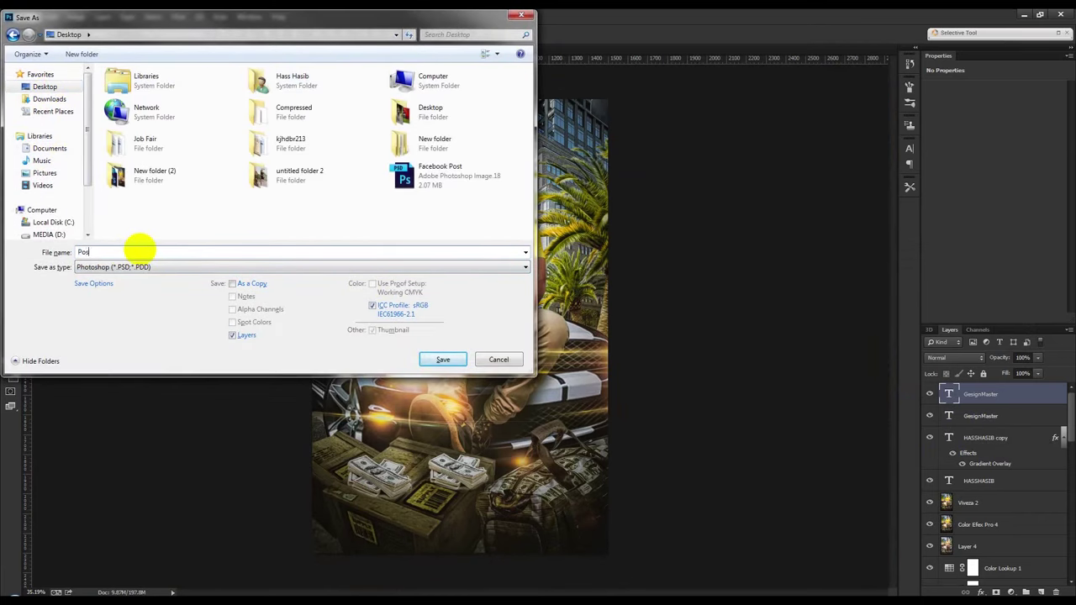
{"action": "type", "text": "ct"}
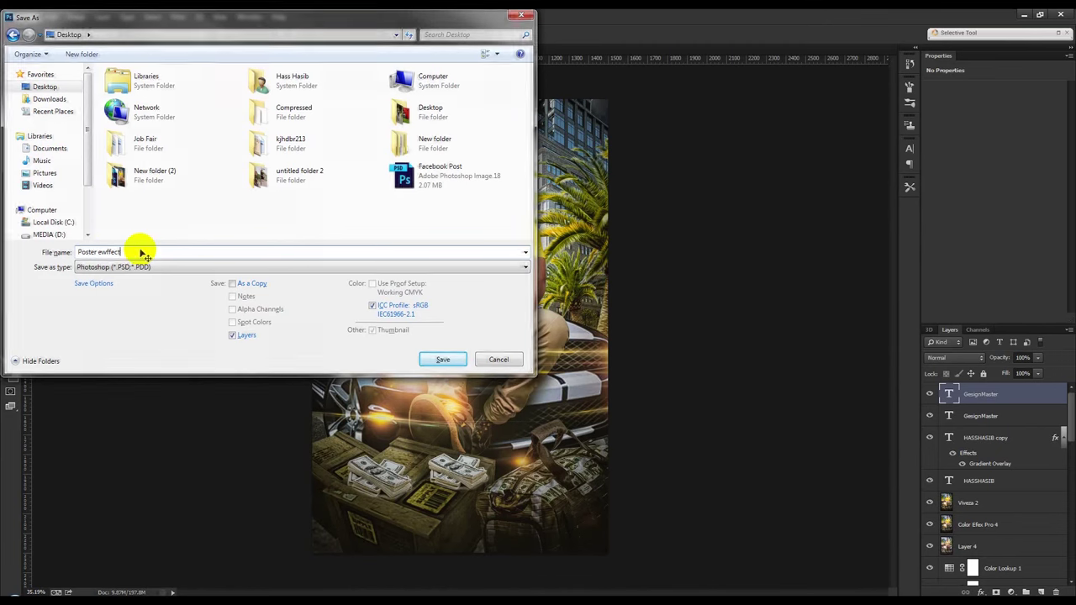
{"action": "key", "text": "Return"}
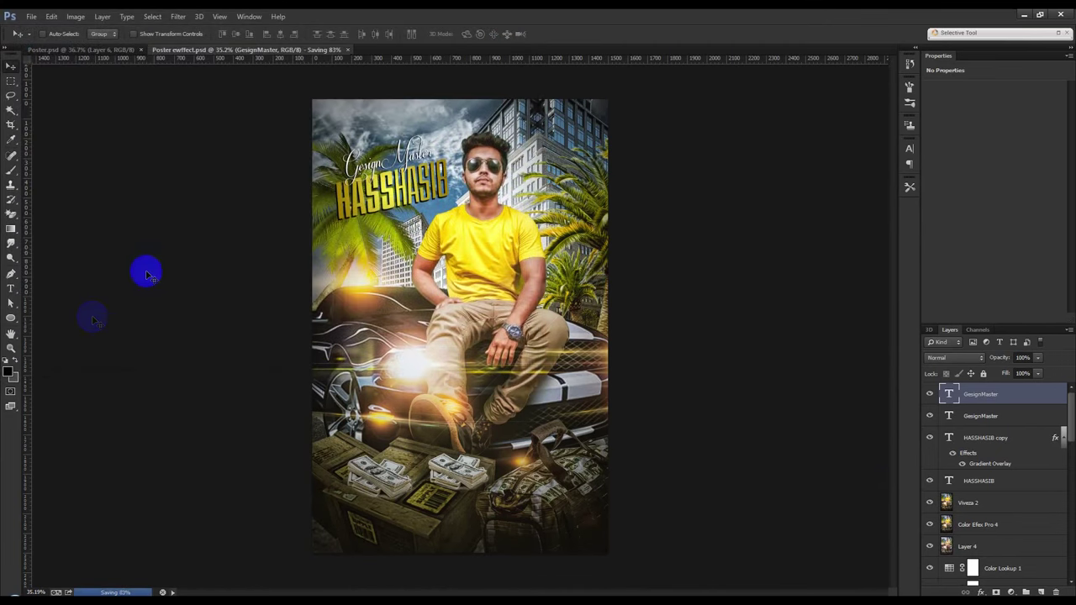
{"action": "left_click", "coordinate": [11, 288]}
- Add a GRAPHIC HOME credit at the bottom in Bebas, 34 pt, with wide letter spacing
{"action": "left_click", "coordinate": [432, 521]}
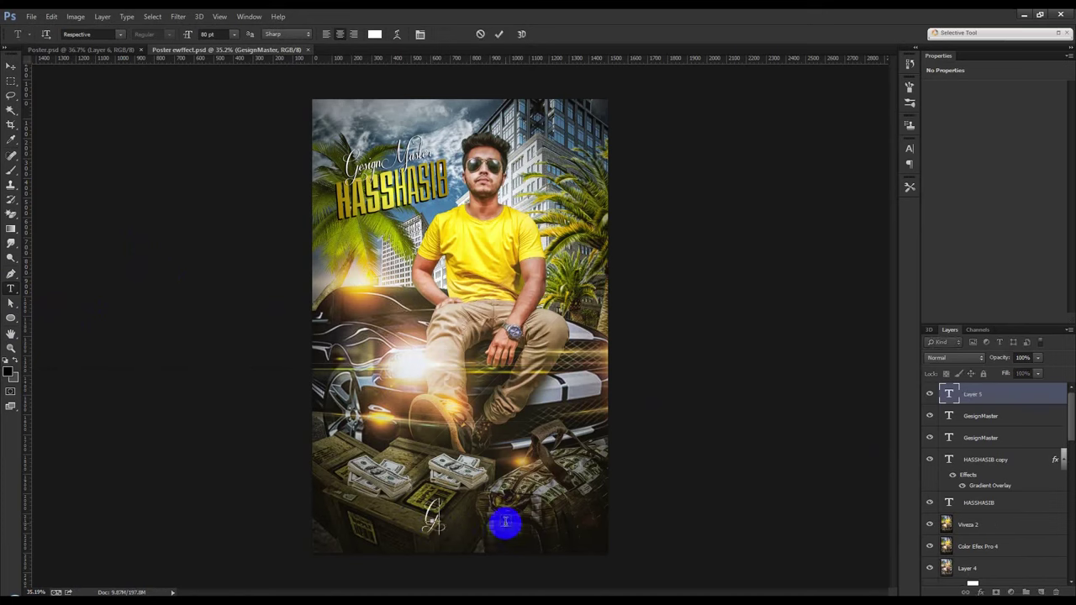
{"action": "type", "text": "RAP"}
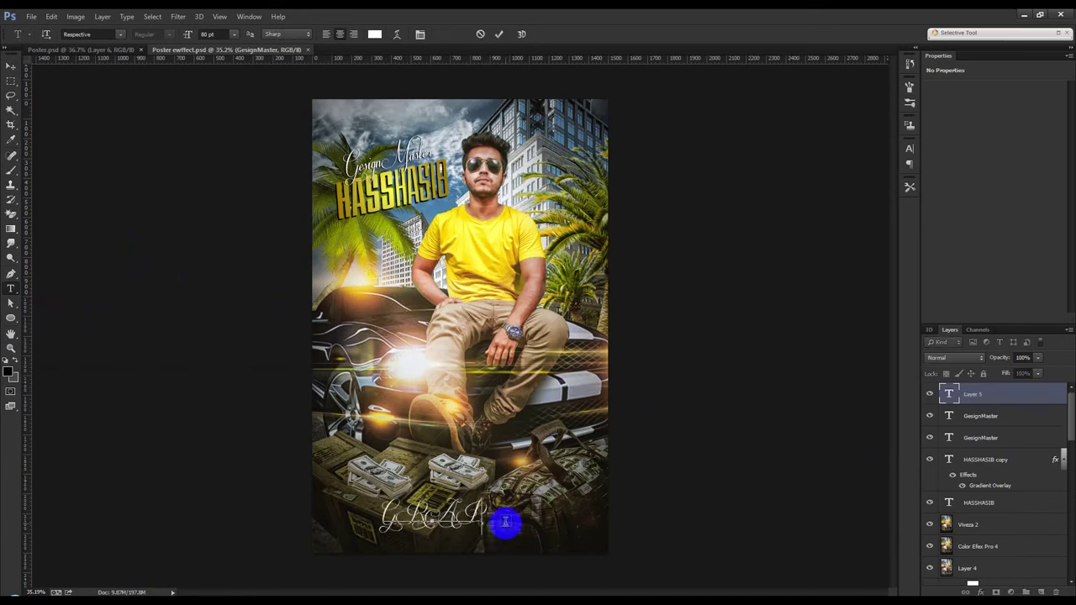
{"action": "type", "text": "HICAON"}
{"action": "key", "text": "BackSpace"}
{"action": "type", "text": "ME"}
{"action": "key", "text": "ctrl+a"}
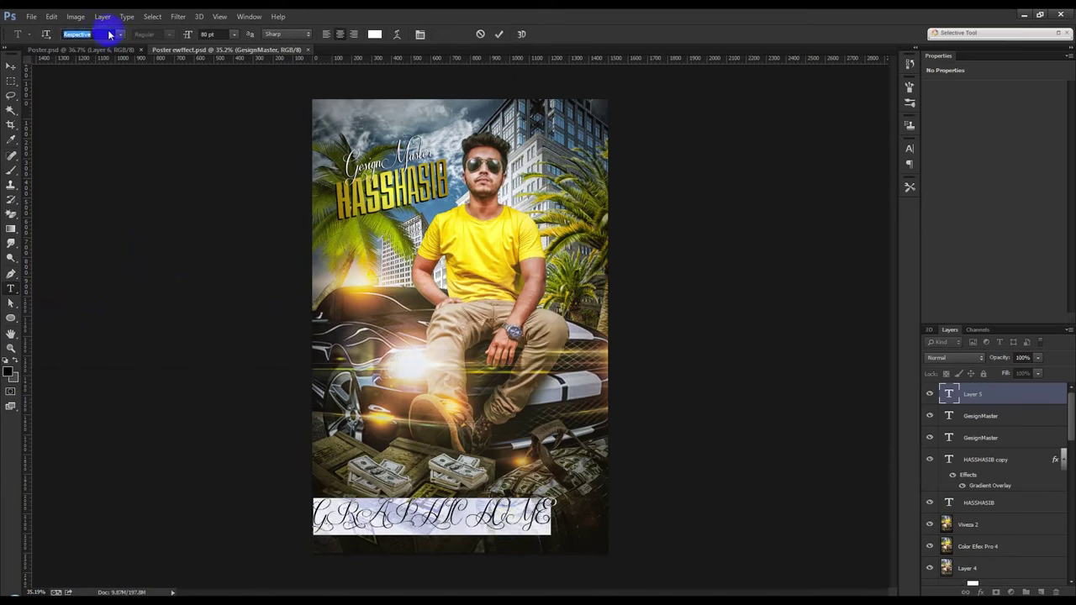
{"action": "type", "text": "Bebas"}
{"action": "key", "text": "Return"}
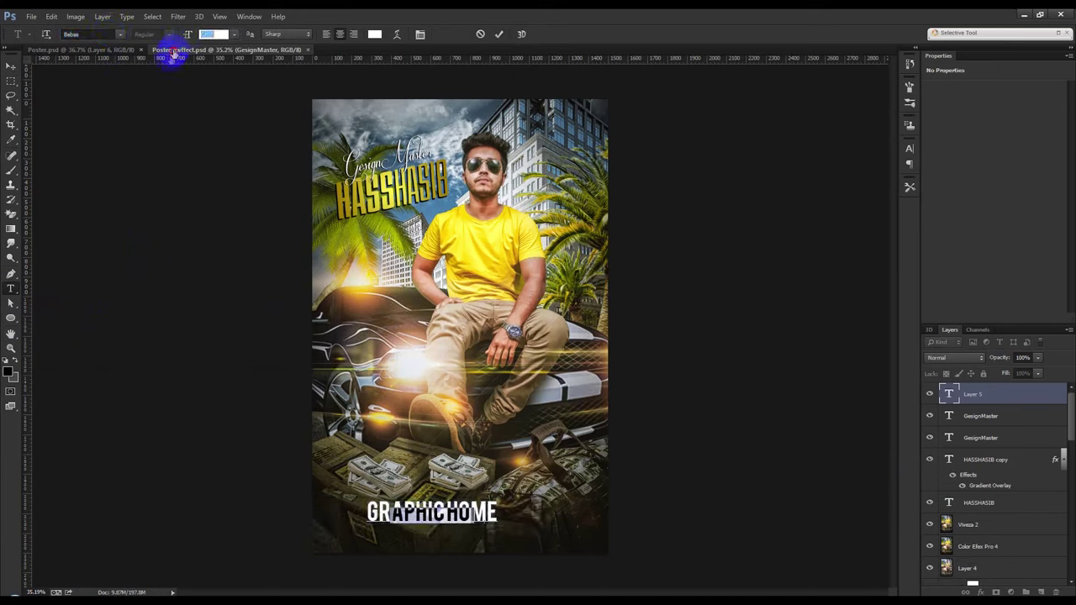
{"action": "left_click_drag", "start_coordinate": [196, 39], "coordinate": [405, 318]}
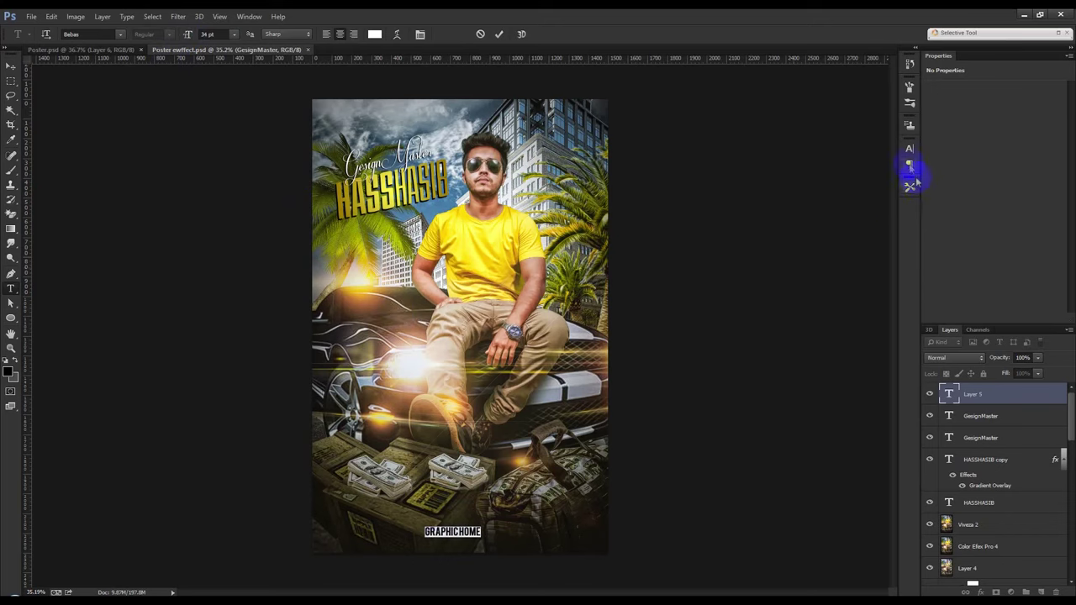
{"action": "left_click", "coordinate": [908, 149]}
{"action": "left_click_drag", "start_coordinate": [853, 187], "coordinate": [706, 141]}
{"action": "left_click", "coordinate": [498, 34]}
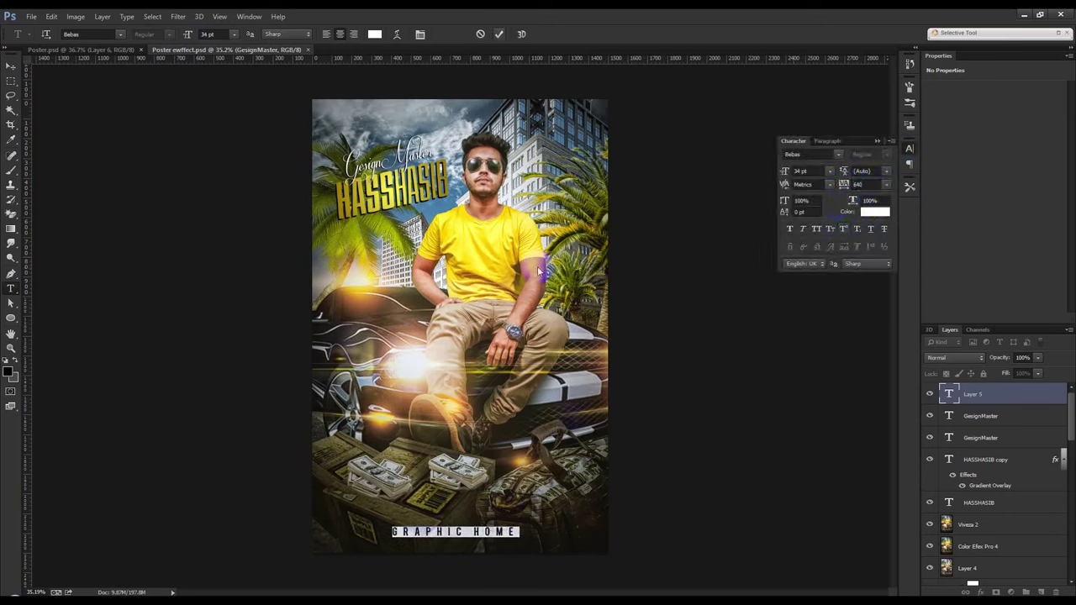
- Scale the GRAPHIC HOME credit down and set its layer opacity to 43%
{"action": "key", "text": "ctrl+t"}
{"action": "left_click_drag", "start_coordinate": [521, 528], "coordinate": [504, 528]}
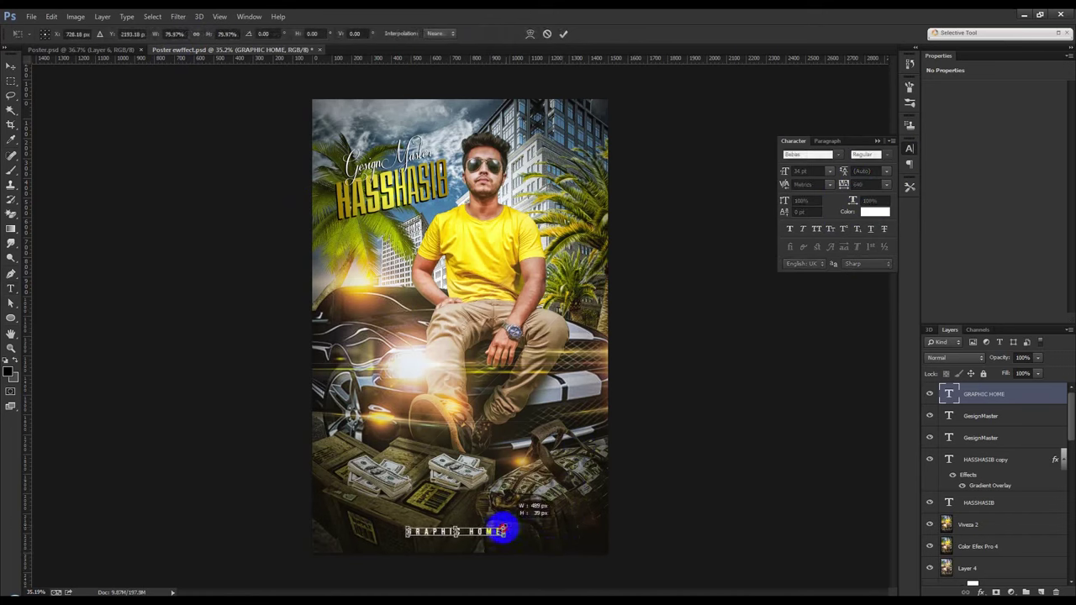
{"action": "key", "text": "Return"}
{"action": "left_click", "coordinate": [14, 65]}
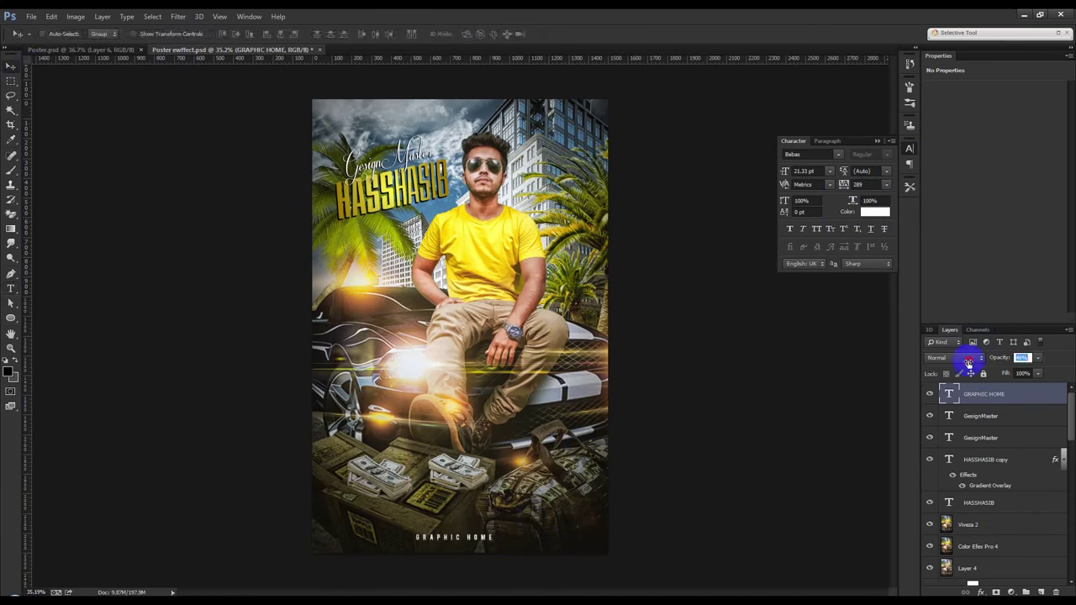
{"action": "type", "text": "43"}
{"action": "key", "text": "Return"}
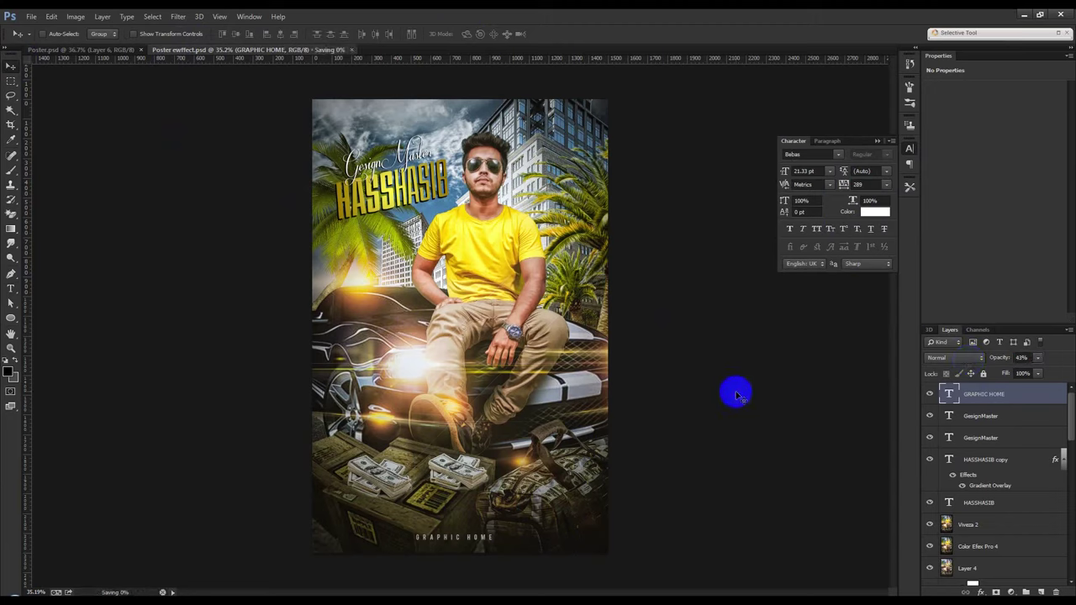